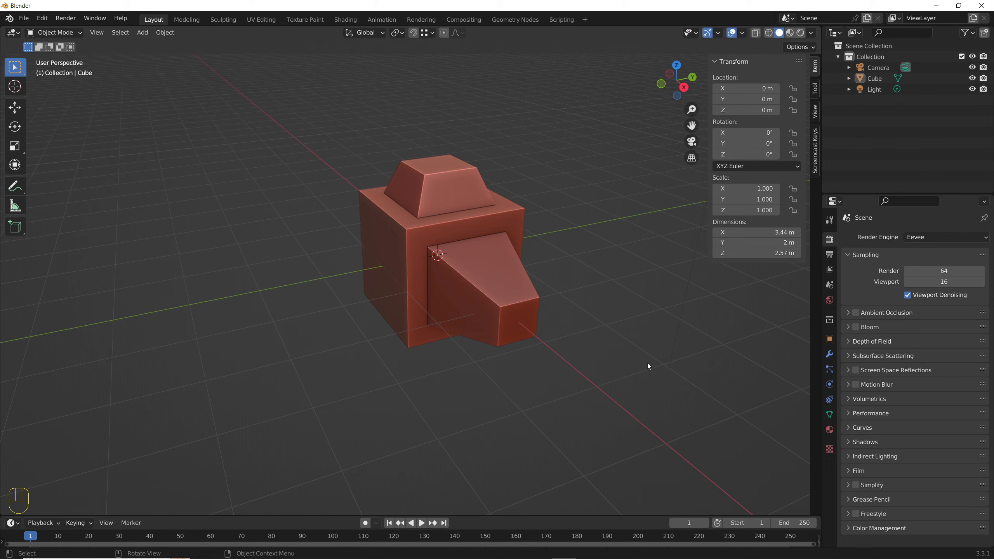
# Select the cube and create a new geometry node tree for it in the Geometry Nodes workspace
pyautogui.click(476, 194)
pyautogui.press('n')
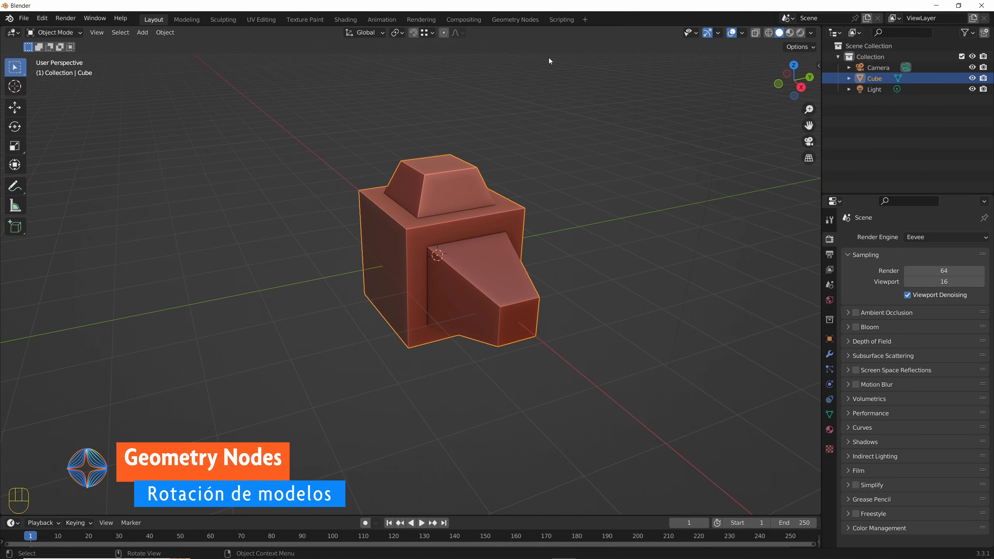
pyautogui.click(523, 19)
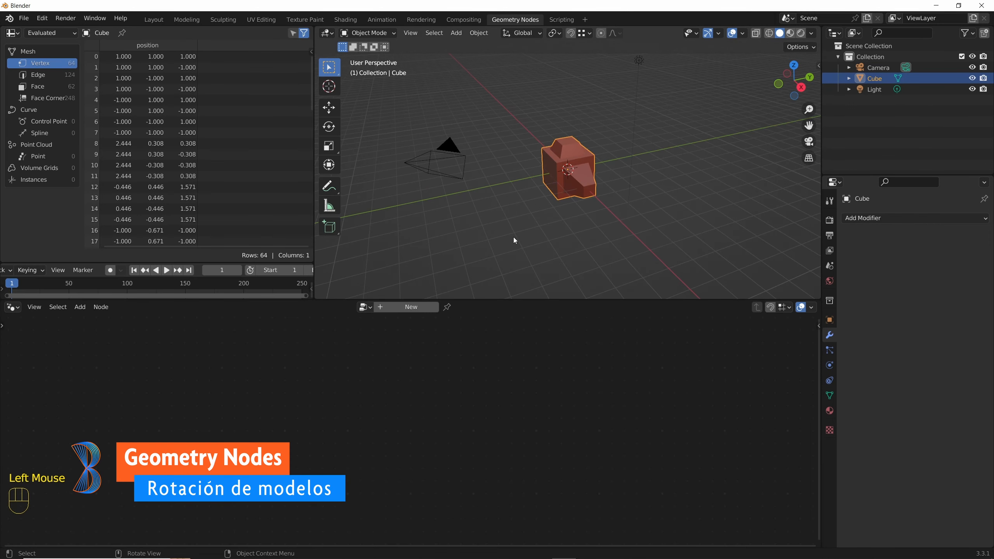
pyautogui.click(409, 308)
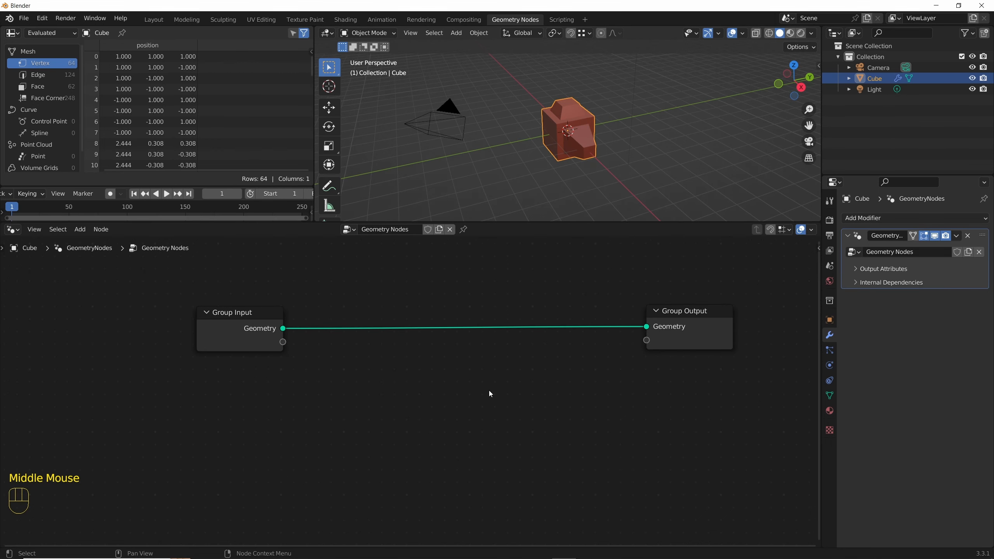
# Add a Transform node on the link between Group Input and Group Output
pyautogui.hotkey('shift', 'a')
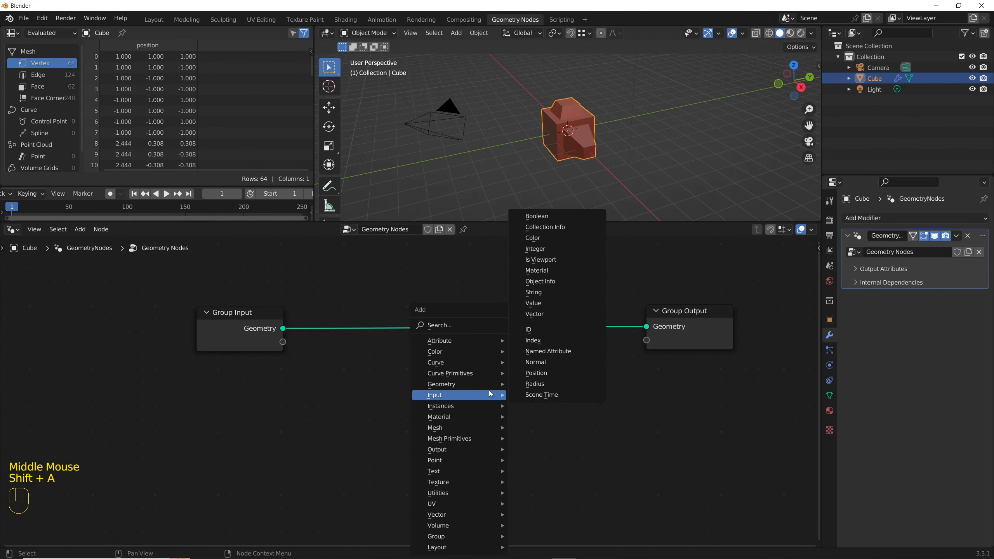
pyautogui.click(465, 330)
pyautogui.write('tr')
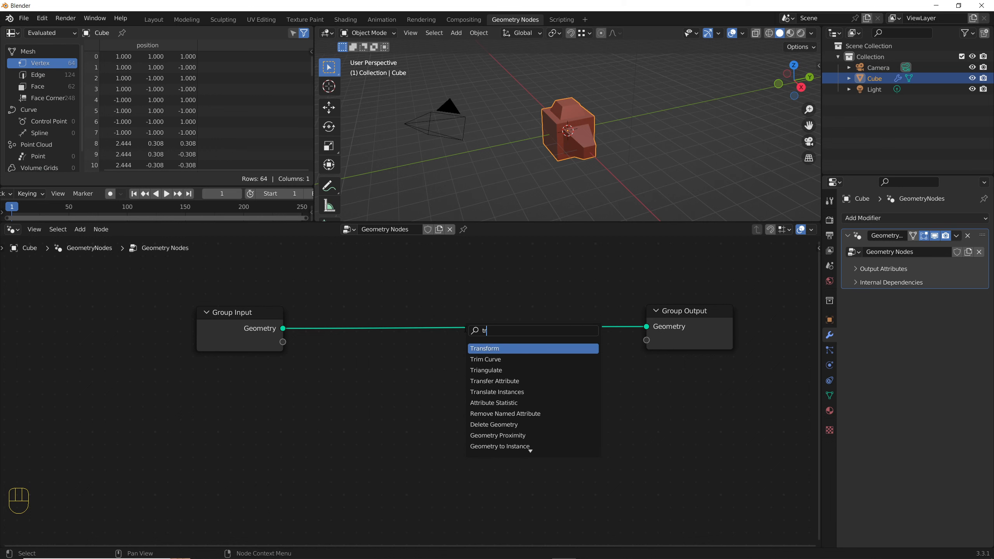
pyautogui.press('Return')
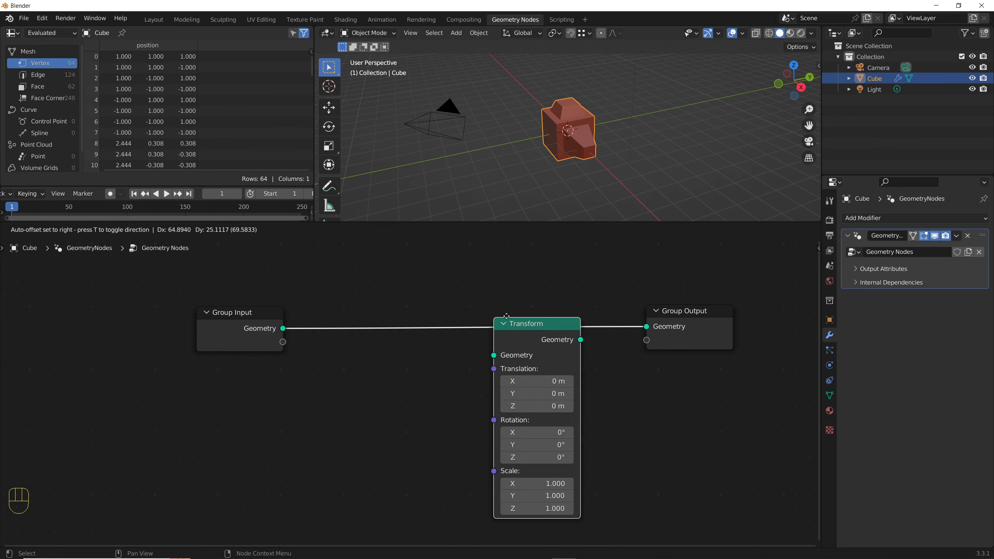
pyautogui.click(528, 309)
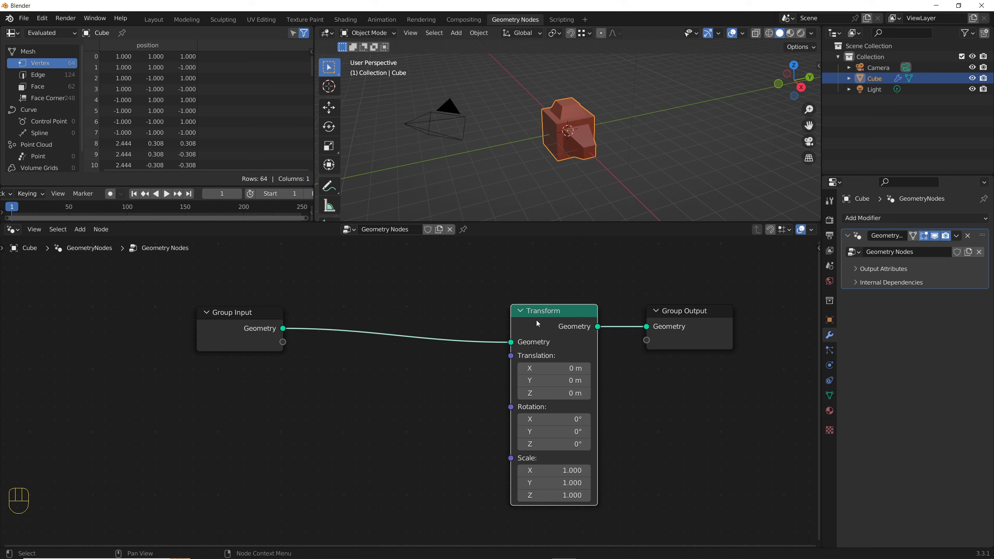
# Test rotating the cube with its object-level Z rotation, and reset that rotation to 0°
pyautogui.press('n')
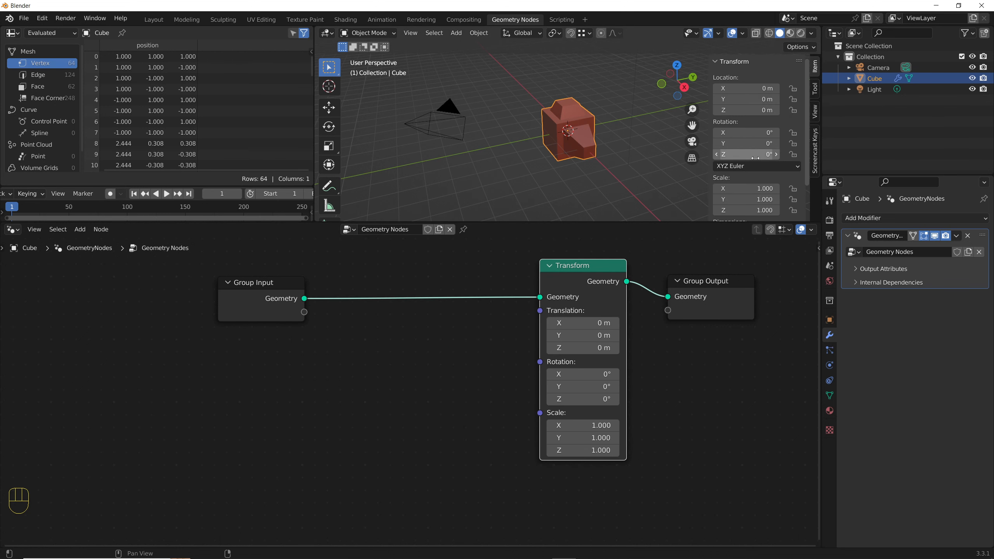
pyautogui.click(750, 155)
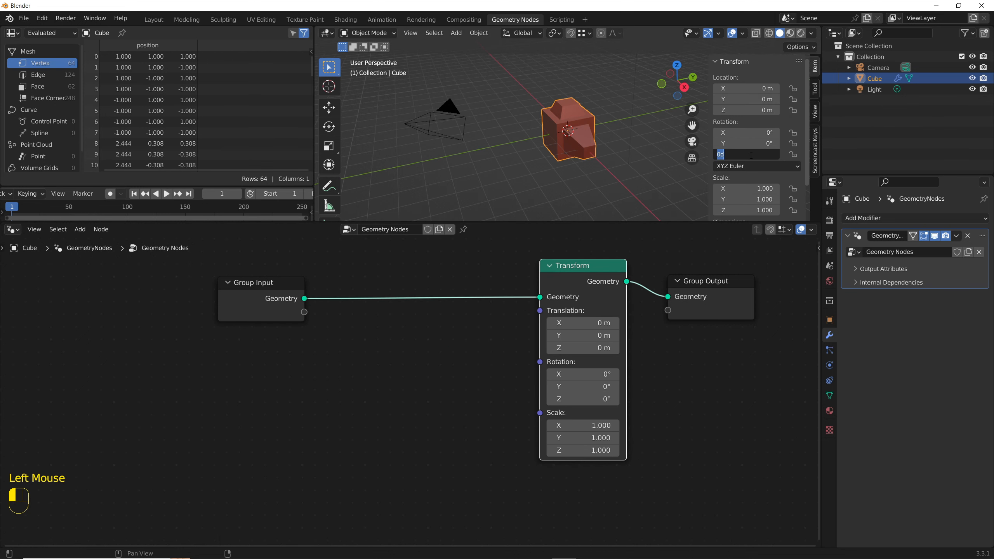
pyautogui.click(829, 320)
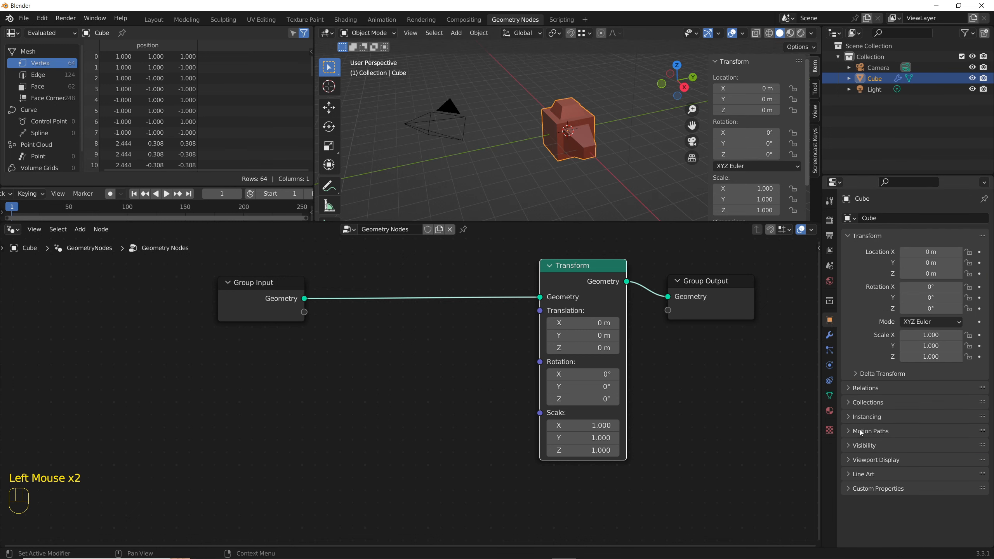
pyautogui.moveTo(930, 308); pyautogui.dragTo(907, 309)
pyautogui.click(931, 309)
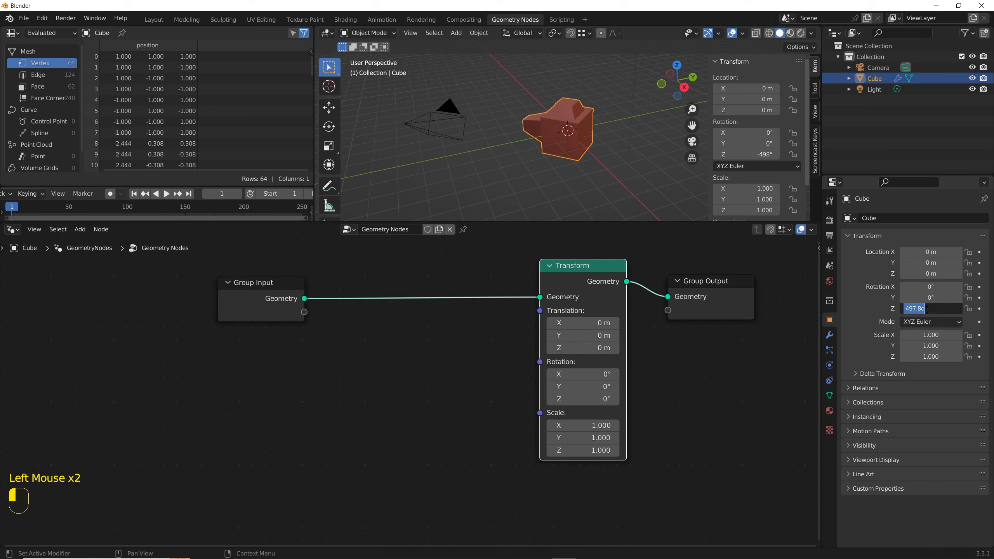
pyautogui.write('0')
pyautogui.press('Return')
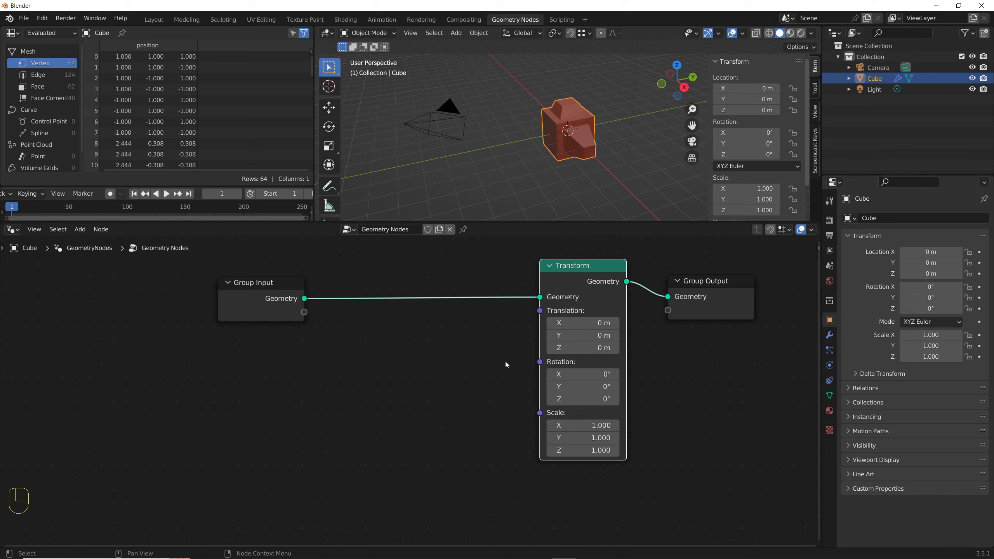
# Test the Z rotation in the Transform node and reset it to 0°
pyautogui.moveTo(587, 399)
pyautogui.mouseDown()
pyautogui.moveTo(609, 399)
pyautogui.moveTo(596, 398)
pyautogui.mouseUp()
pyautogui.click(597, 400)
pyautogui.write('0')
pyautogui.press('Return')
# Set the scene's end frame to 100 in the output frame range
pyautogui.moveTo(542, 367)
pyautogui.click(830, 235)
pyautogui.click(937, 360)
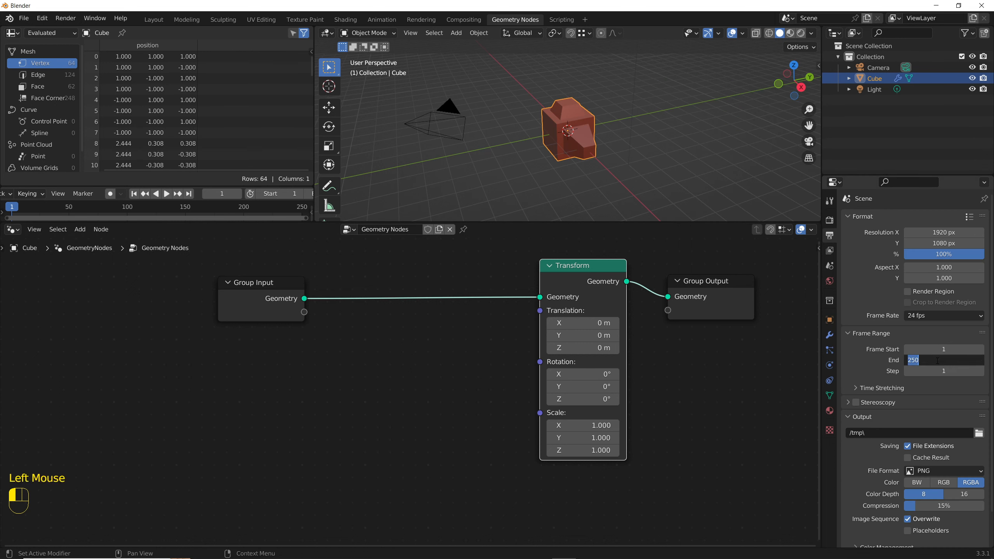
pyautogui.write('100')
pyautogui.press('Return')
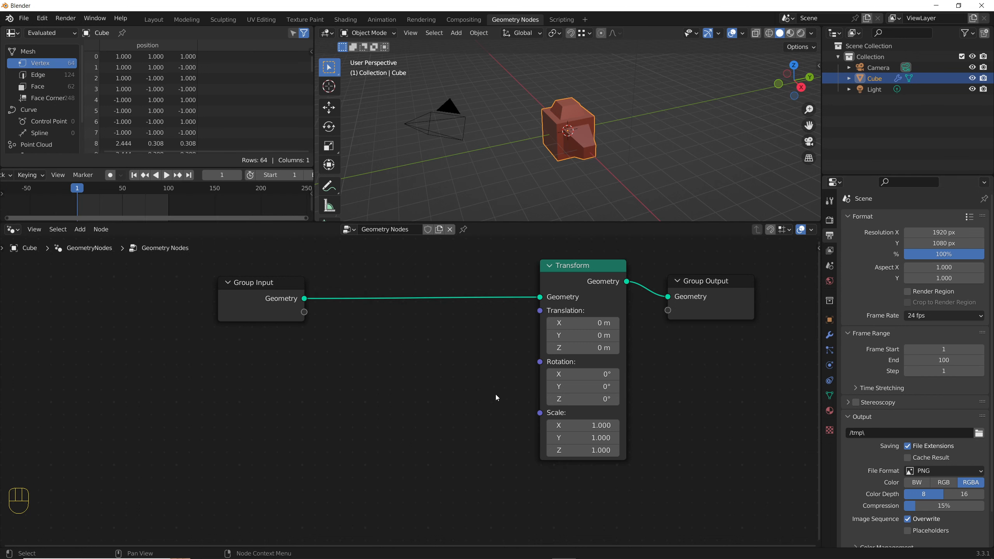
# Add a Combine XYZ node with its Vector output feeding the Transform node's Rotation input
pyautogui.moveTo(539, 362); pyautogui.dragTo(445, 379)
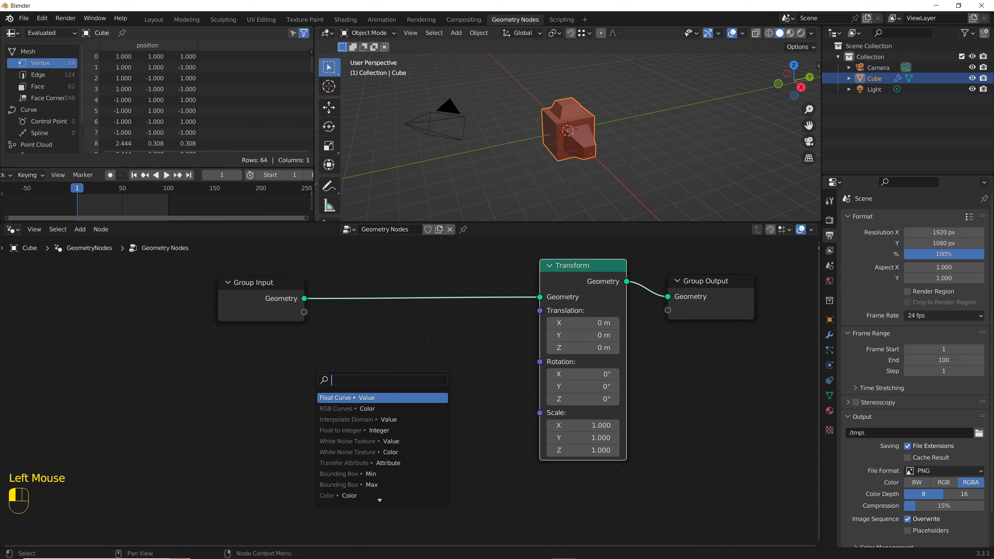
pyautogui.write('combine')
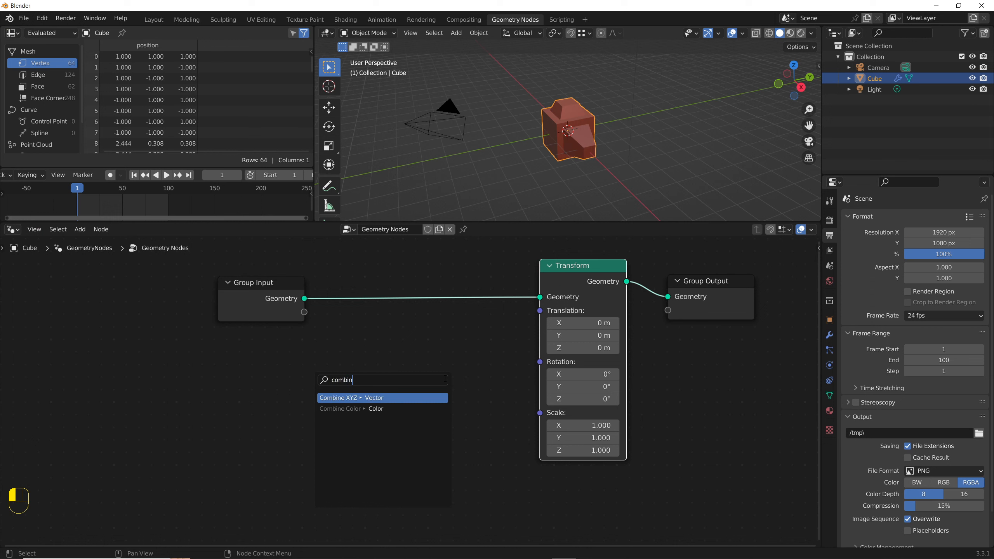
pyautogui.press('Return')
pyautogui.click(522, 366)
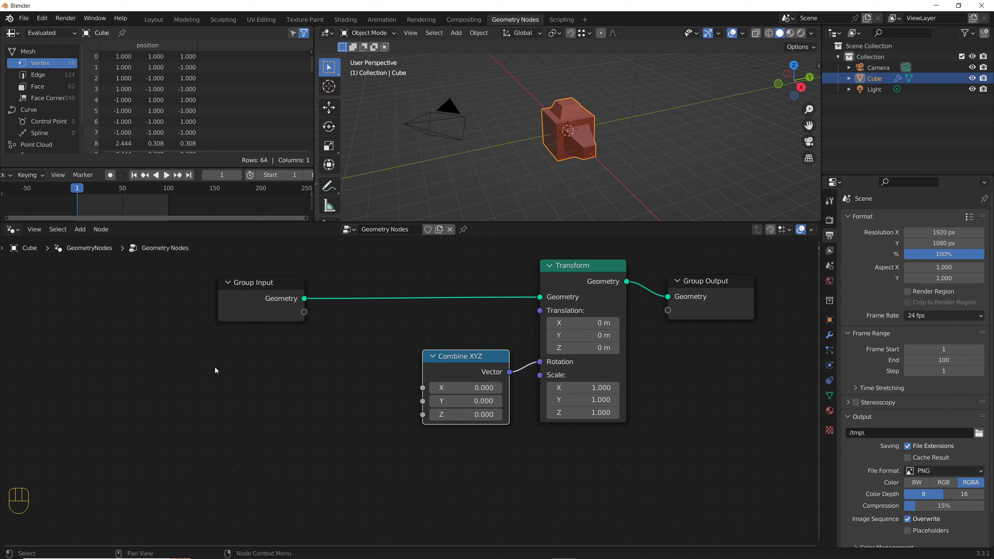
# Add a Math node below Group Input and set its operation to Divide
pyautogui.hotkey('shift', 'a')
pyautogui.moveTo(214, 367)
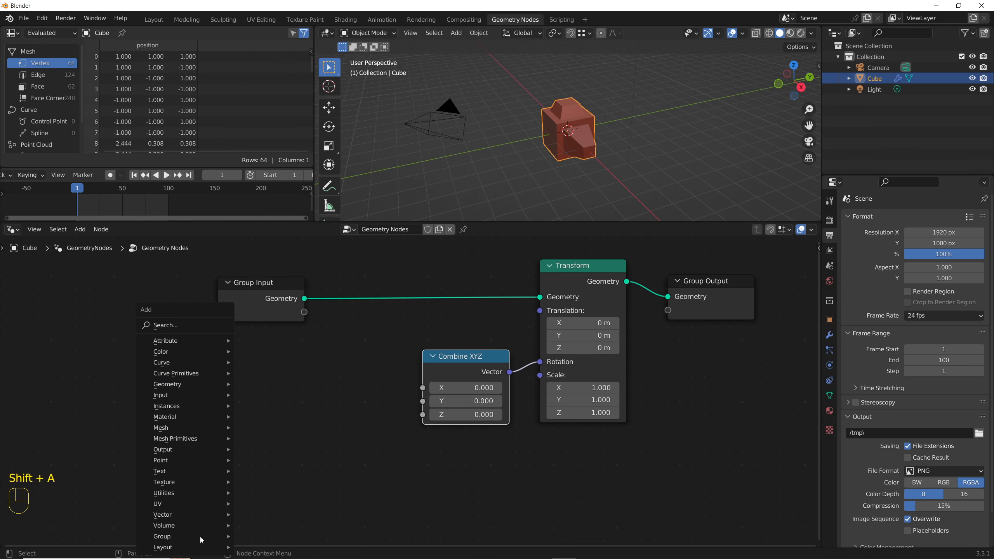
pyautogui.moveTo(198, 495)
pyautogui.click(258, 459)
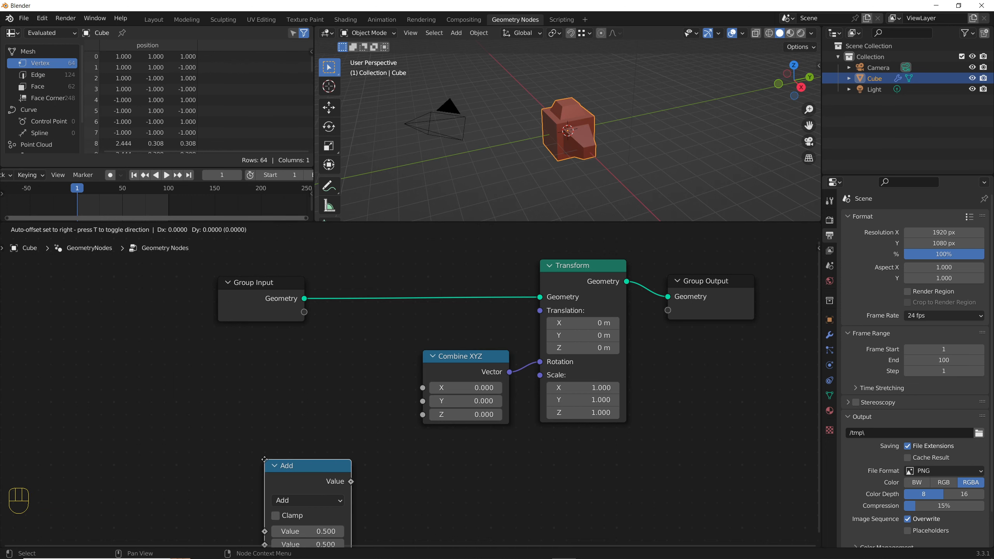
pyautogui.click(205, 408)
pyautogui.click(200, 398)
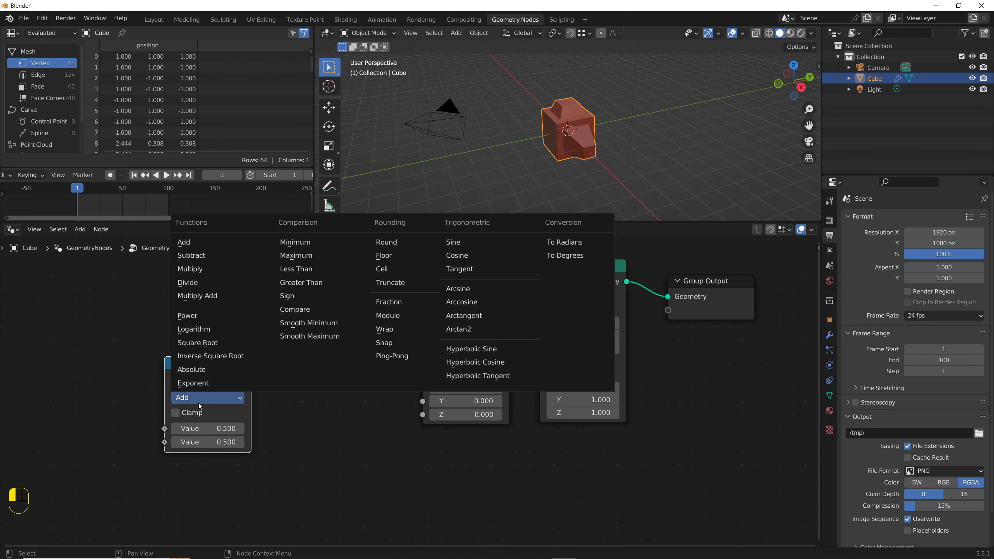
pyautogui.click(190, 287)
# Set the Divide node's first value to 360 and its second value to 100
pyautogui.click(204, 429)
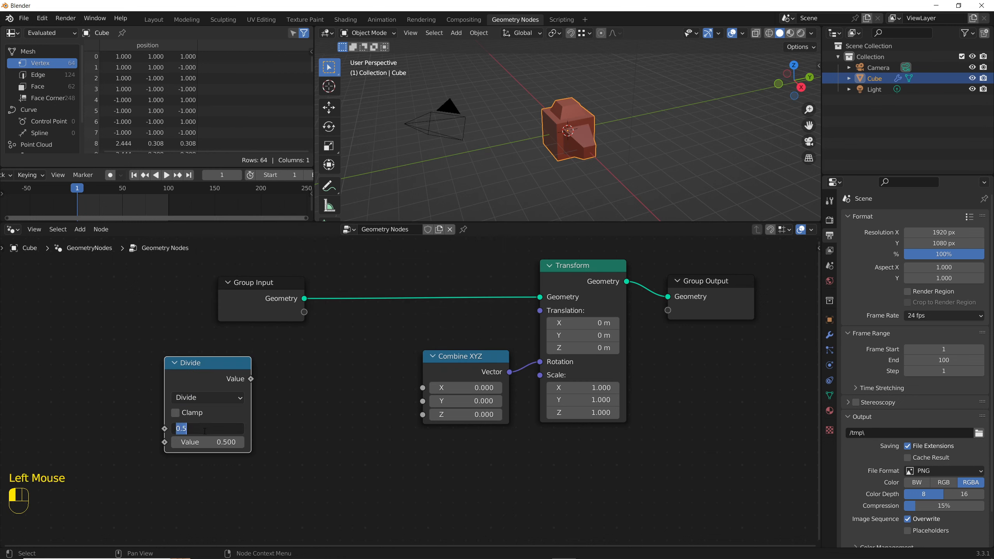
pyautogui.write('360')
pyautogui.click(268, 465)
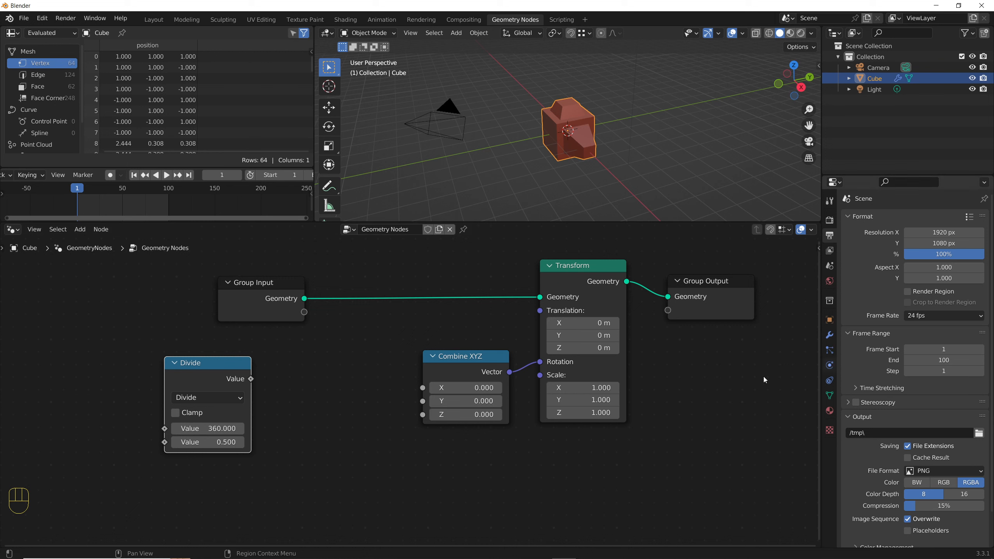
pyautogui.click(214, 442)
pyautogui.write('100')
pyautogui.press('Return')
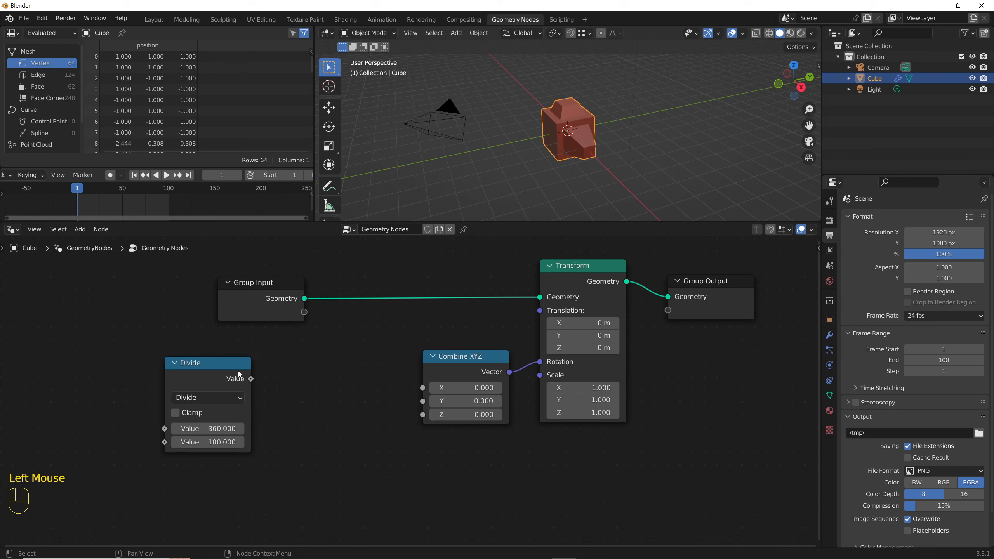
# Move the Divide node away from Combine XYZ and place a new Scene Time node directly below it
pyautogui.scroll(-1, 242, 371)
pyautogui.moveTo(242, 371); pyautogui.dragTo(395, 394, button='middle')
pyautogui.moveTo(349, 382); pyautogui.dragTo(222, 381)
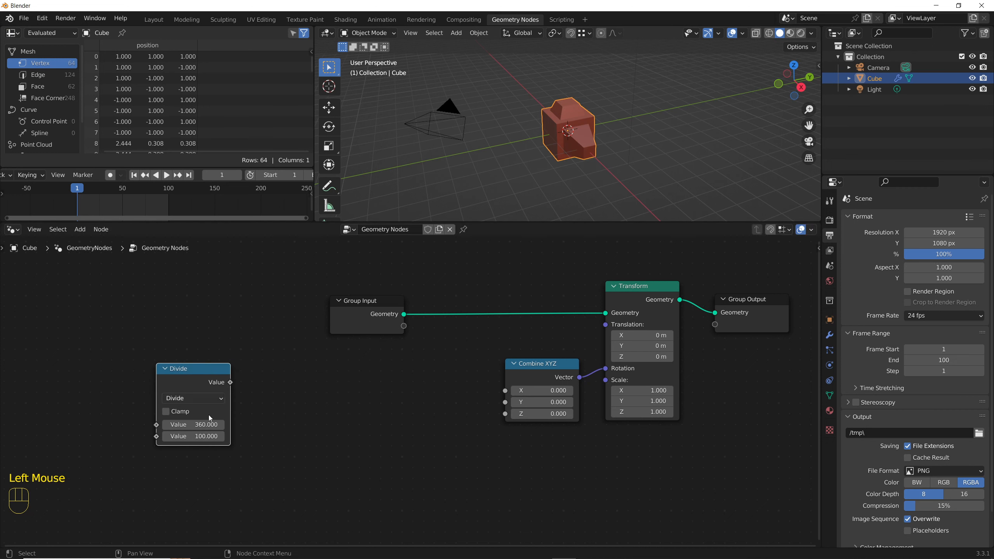
pyautogui.hotkey('shift', 'a')
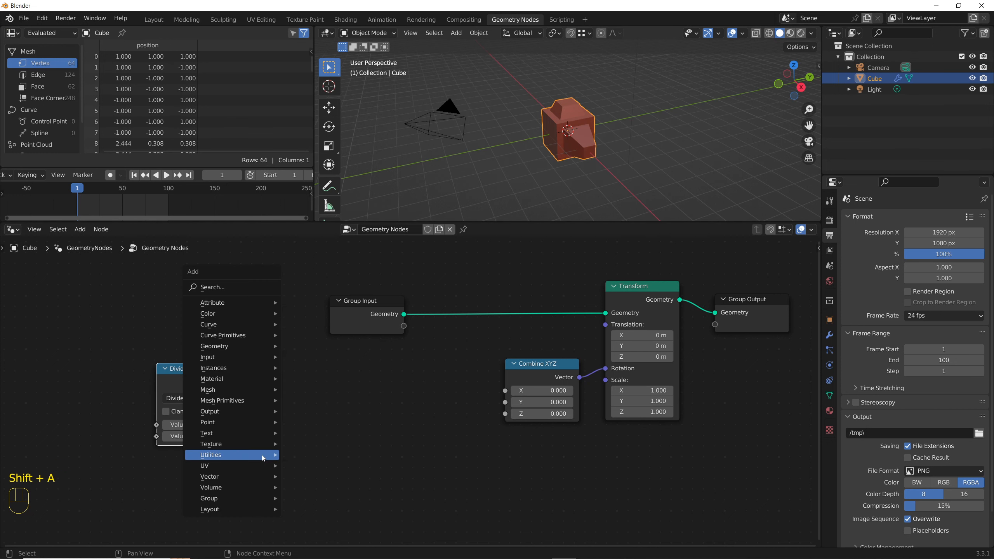
pyautogui.moveTo(261, 456)
pyautogui.click(214, 287)
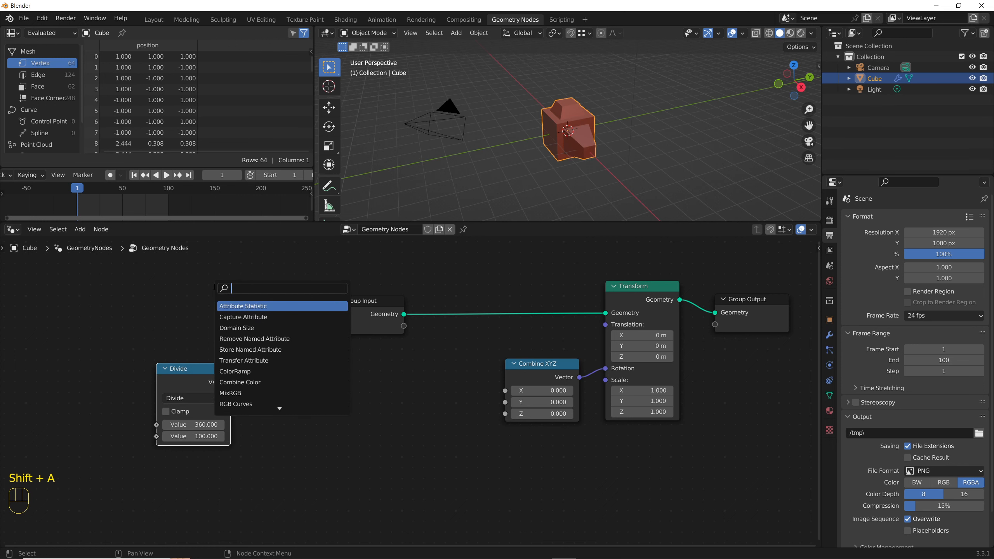
pyautogui.write('scene')
pyautogui.press('Return')
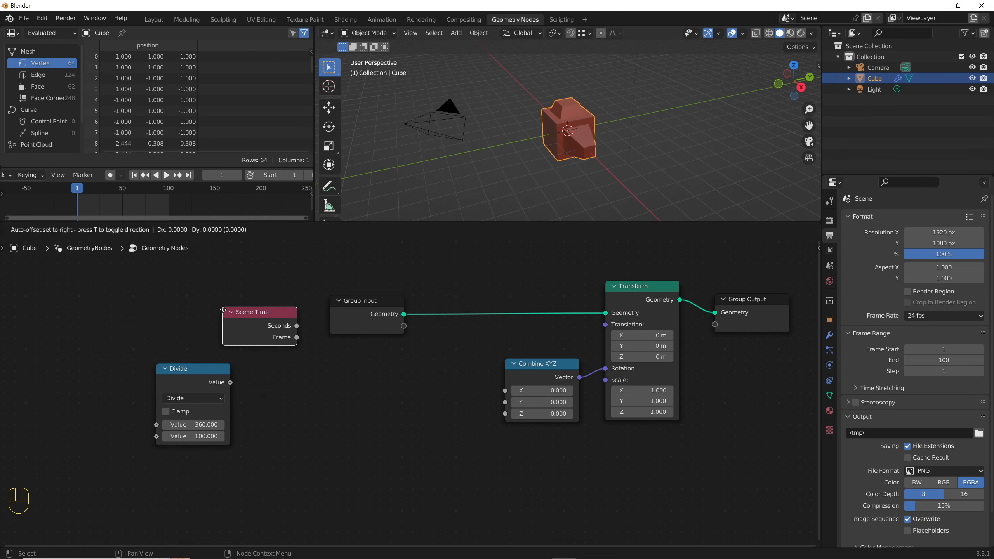
pyautogui.click(157, 457)
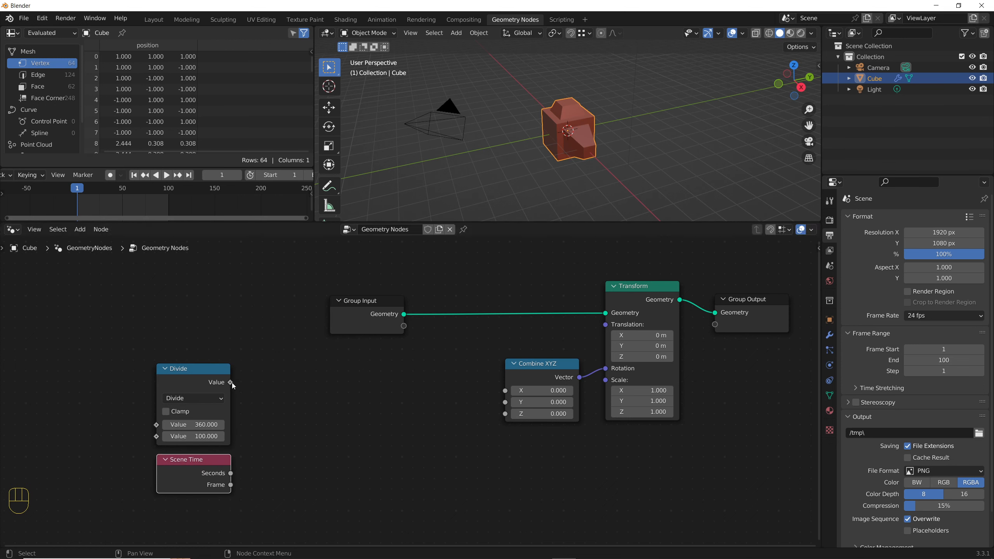
# Add a Multiply math node that takes the Divide value and the Scene Time Frame output as its inputs
pyautogui.moveTo(231, 382); pyautogui.dragTo(301, 403)
pyautogui.write('mul')
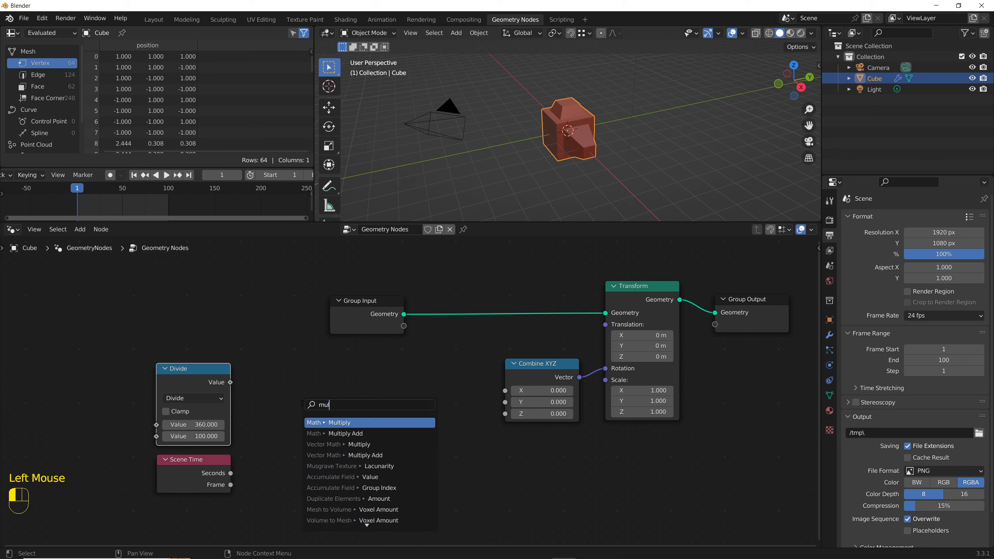
pyautogui.press('Return')
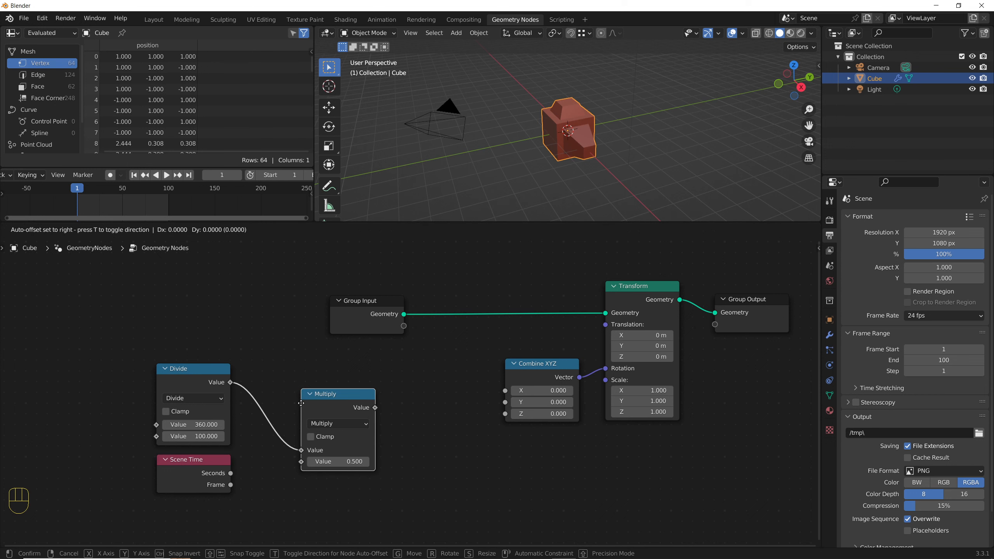
pyautogui.click(236, 487)
pyautogui.moveTo(230, 485); pyautogui.dragTo(280, 458)
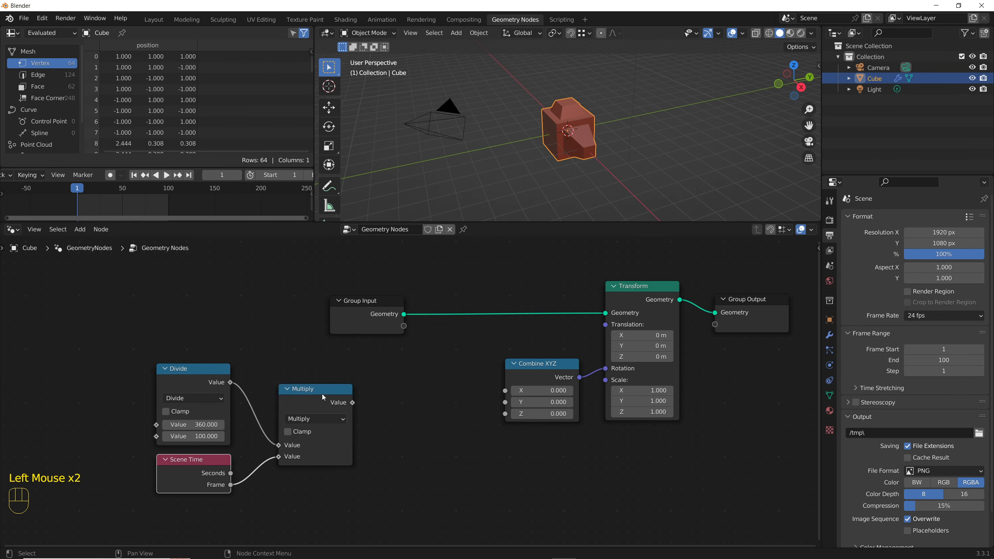
pyautogui.moveTo(321, 394); pyautogui.dragTo(301, 389)
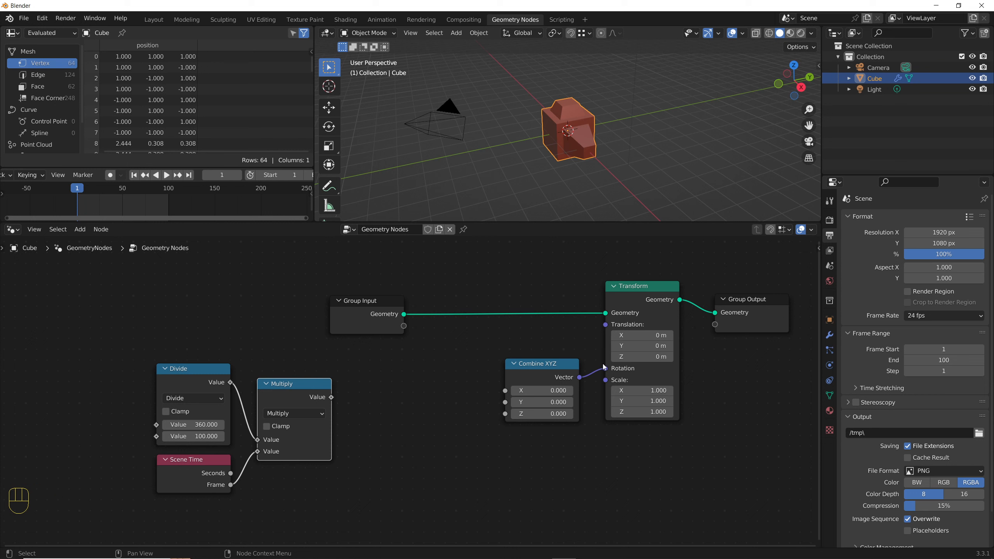
# Disconnect Combine XYZ from the Transform node's Rotation to view its degree values, and reconnect it
pyautogui.moveTo(605, 368); pyautogui.dragTo(591, 392)
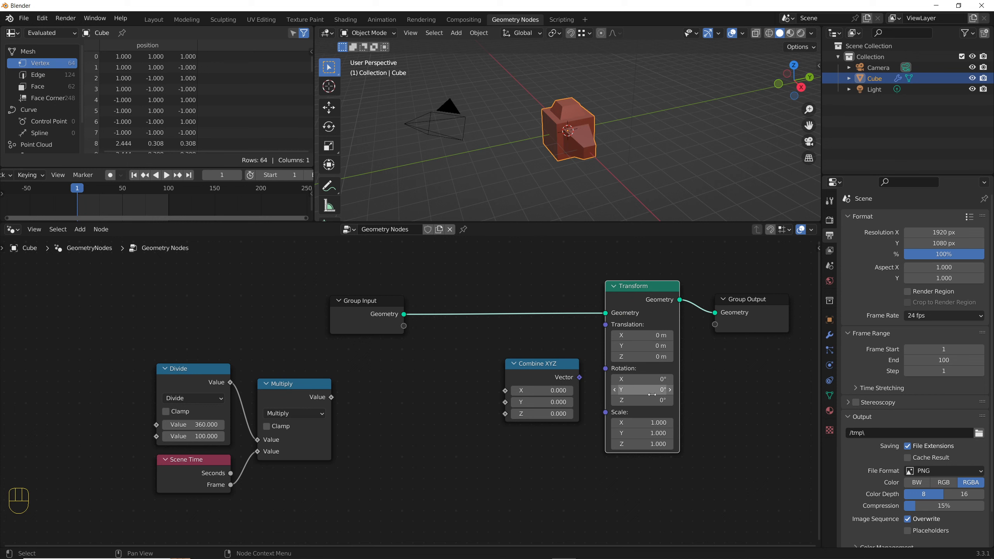
pyautogui.moveTo(580, 377); pyautogui.dragTo(606, 370)
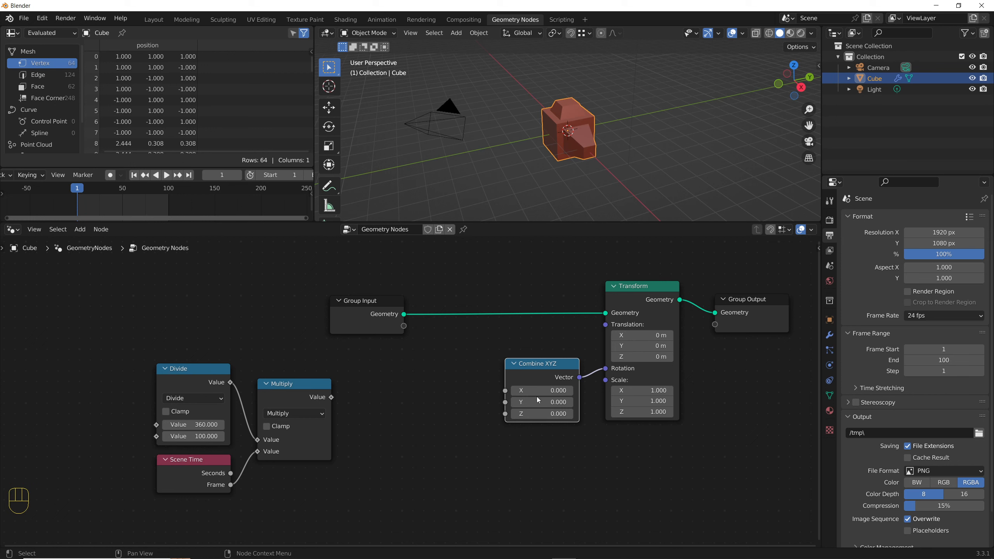
pyautogui.click(418, 440)
# Add a To Radians math node after the Multiply node and connect its output to the Z input of Combine XYZ
pyautogui.moveTo(331, 397); pyautogui.dragTo(392, 401)
pyautogui.write('rad')
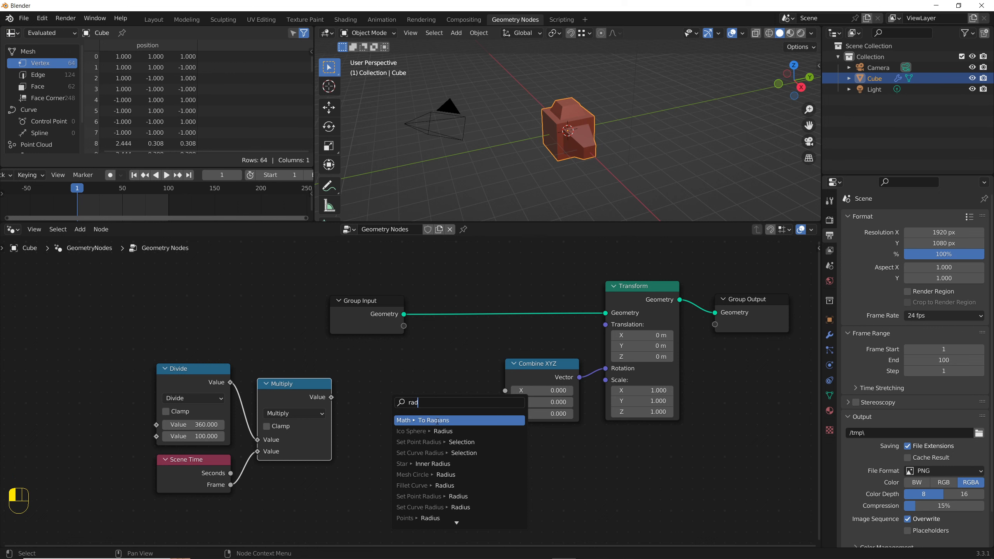
pyautogui.press('Return')
pyautogui.click(400, 419)
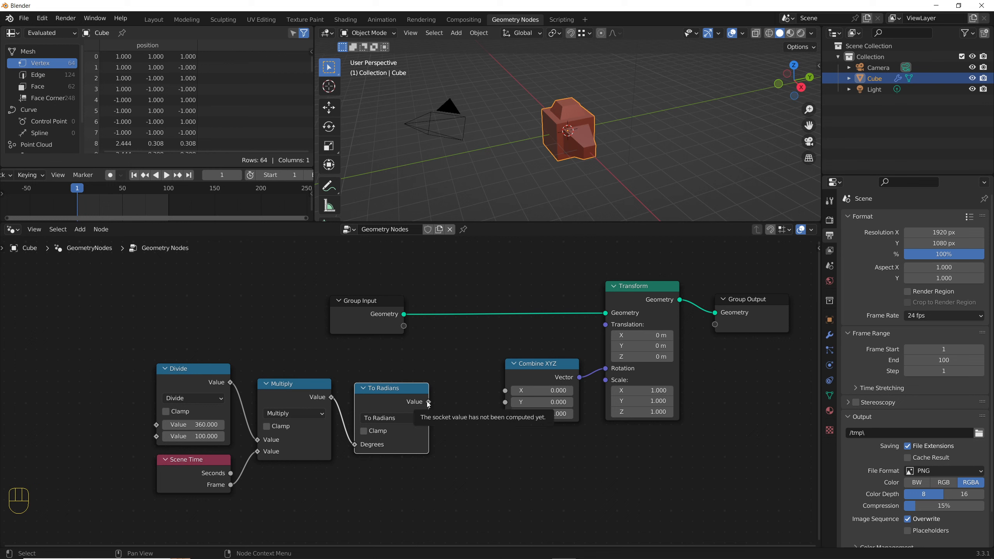
pyautogui.moveTo(428, 403); pyautogui.dragTo(506, 416)
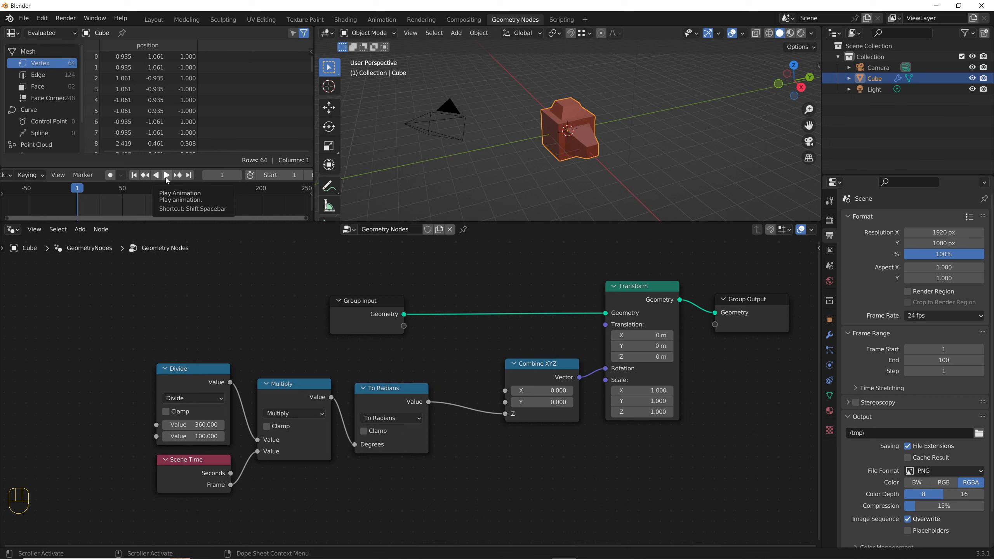
# Play the animation to check the model's rotation, then stop it and return to frame 1
pyautogui.click(166, 178)
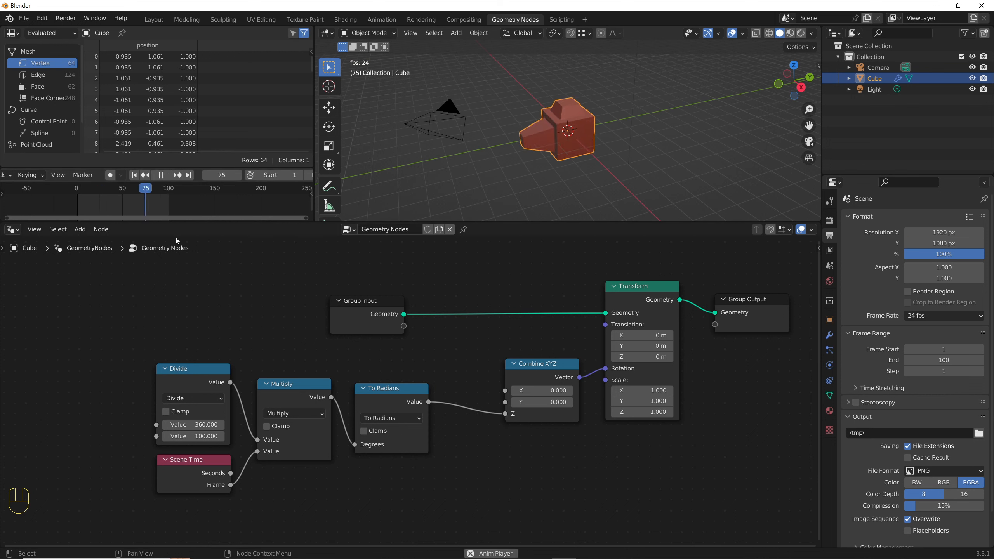
pyautogui.click(161, 175)
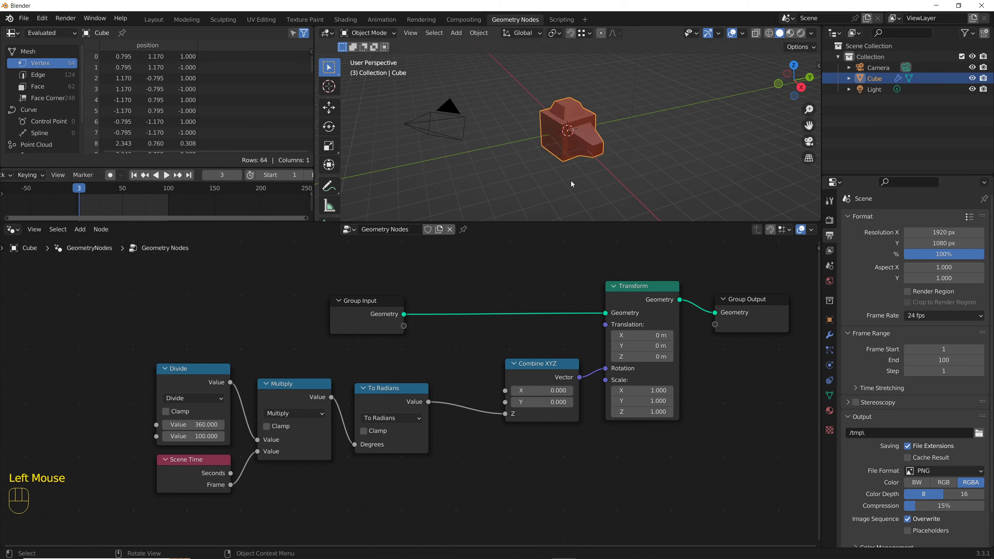
pyautogui.moveTo(83, 189)
pyautogui.mouseDown()
pyautogui.moveTo(169, 191)
pyautogui.moveTo(77, 197)
pyautogui.mouseUp()
# Set the scene's end frame and the Divide node's second value to 50, and play the animation
pyautogui.click(922, 360)
pyautogui.write('50')
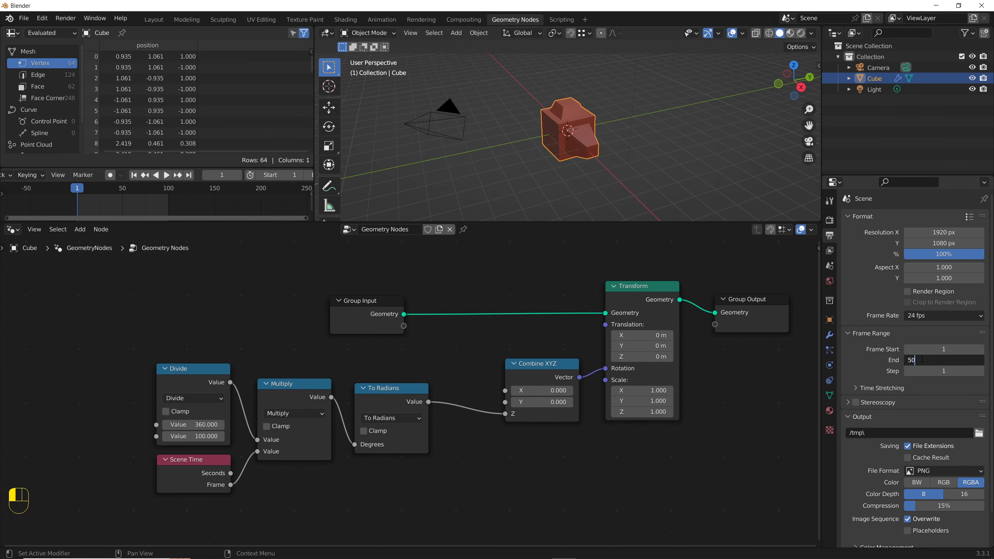
pyautogui.press('Return')
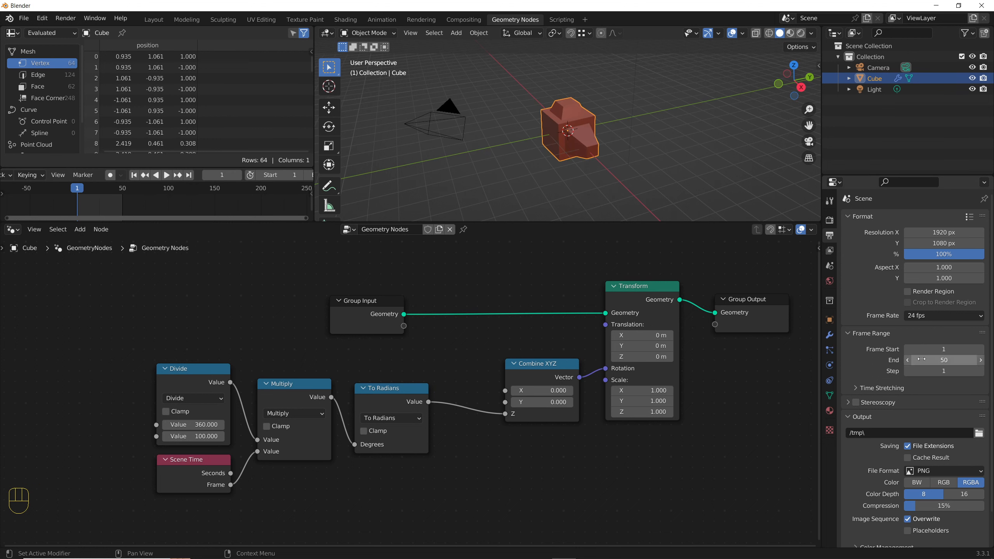
pyautogui.click(207, 436)
pyautogui.write('50')
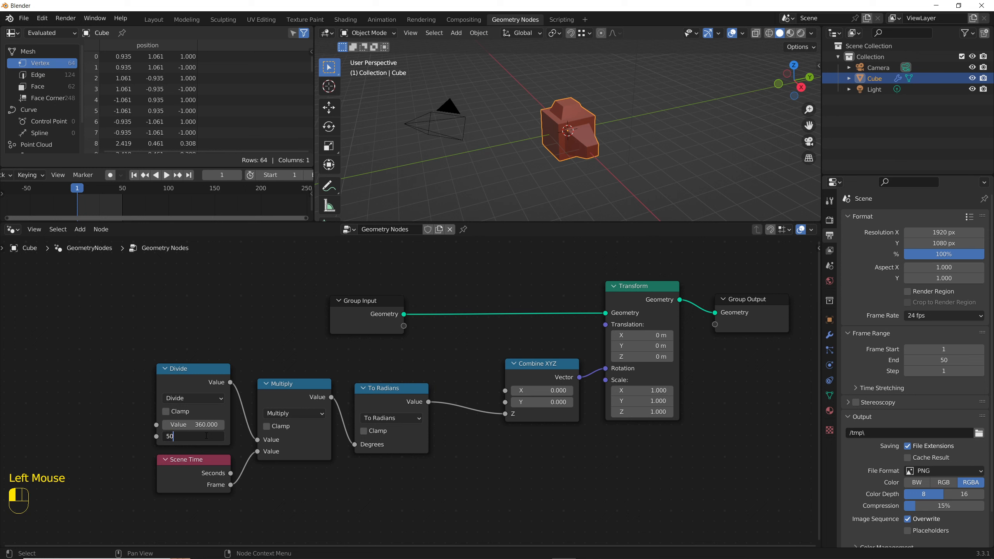
pyautogui.press('Return')
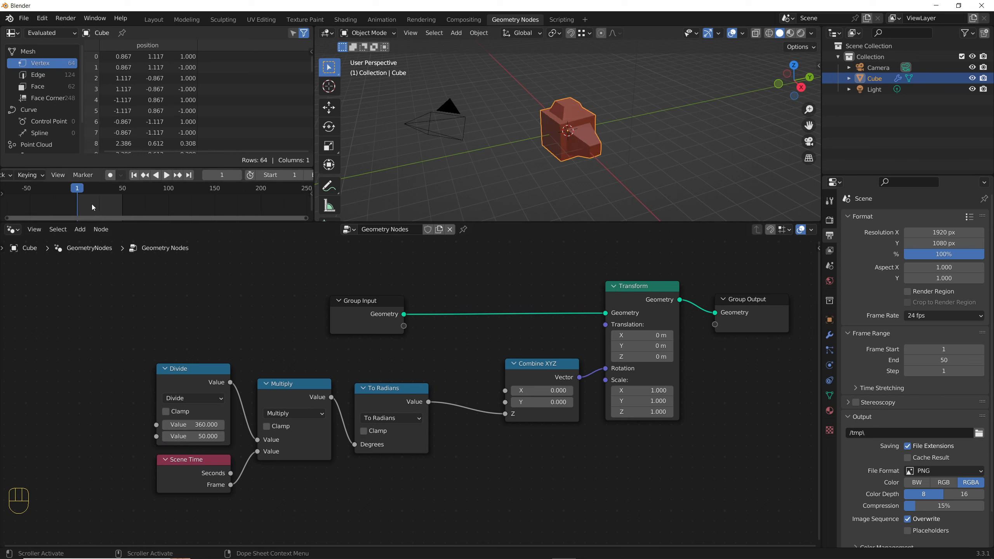
pyautogui.click(167, 176)
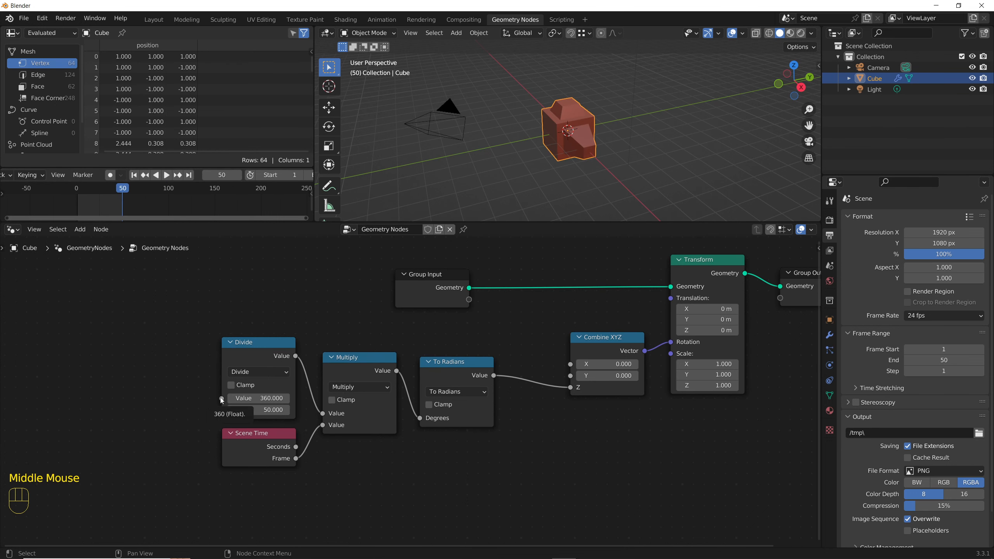
# Add a Multiply math node with values 1 and 360 that feeds the Divide node's first value
pyautogui.click(220, 398)
pyautogui.moveTo(220, 398); pyautogui.dragTo(167, 375)
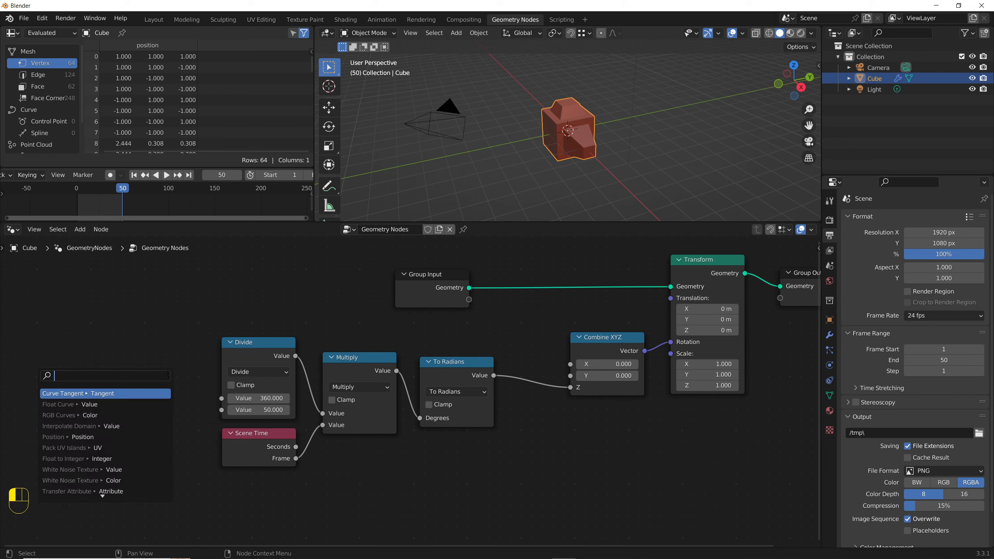
pyautogui.write('mul')
pyautogui.press('Return')
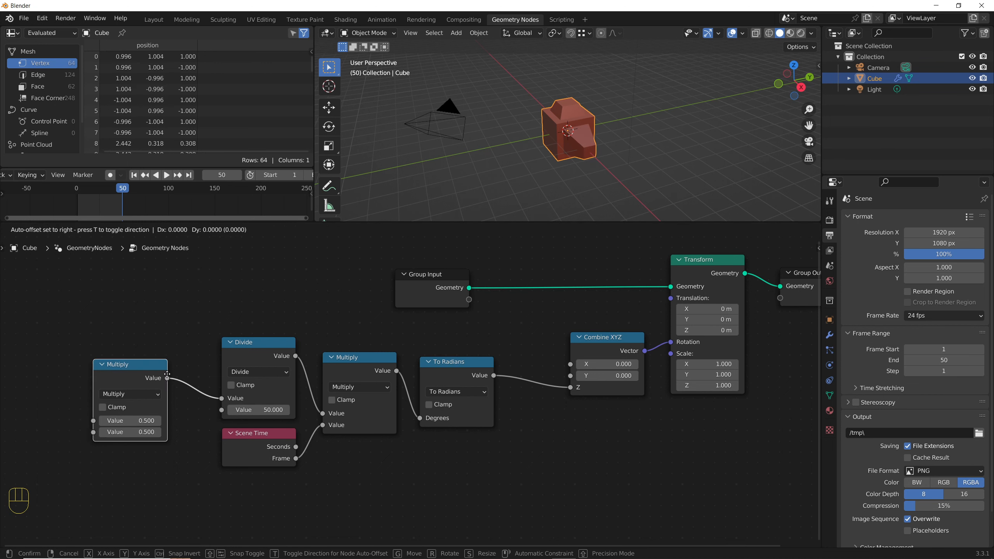
pyautogui.click(239, 349)
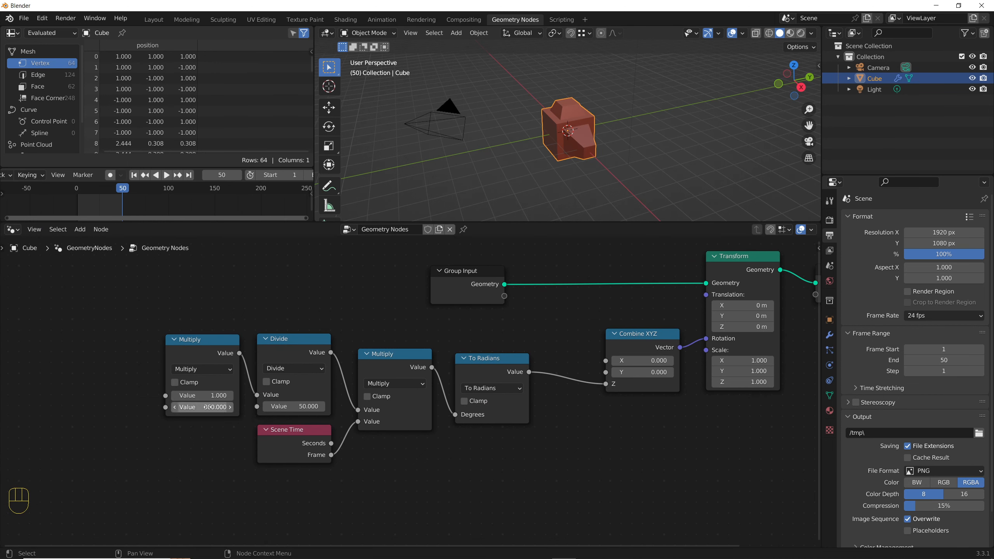
# Set the first value of the Multiply node feeding Divide to 2 and play the animation to check the rotations
pyautogui.click(200, 395)
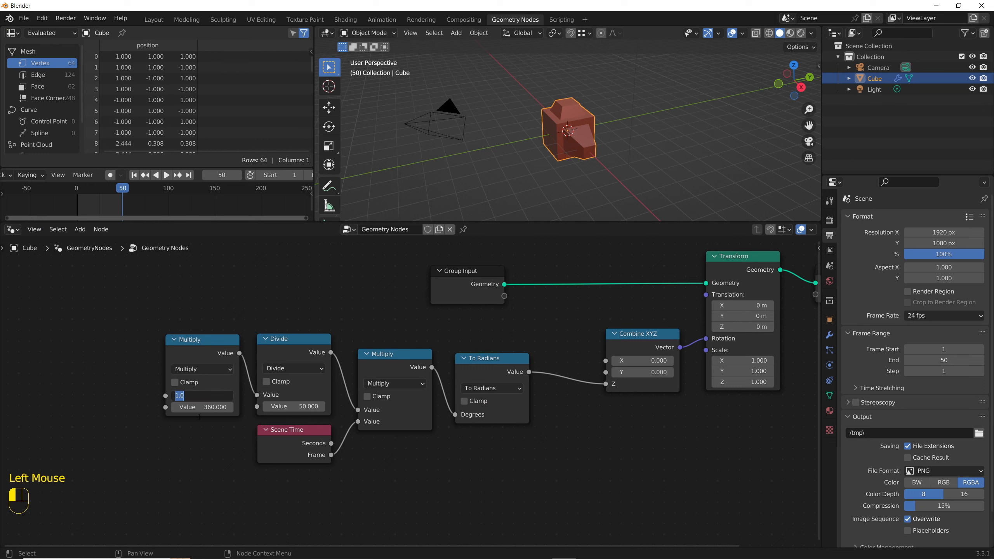
pyautogui.write('2')
pyautogui.press('Return')
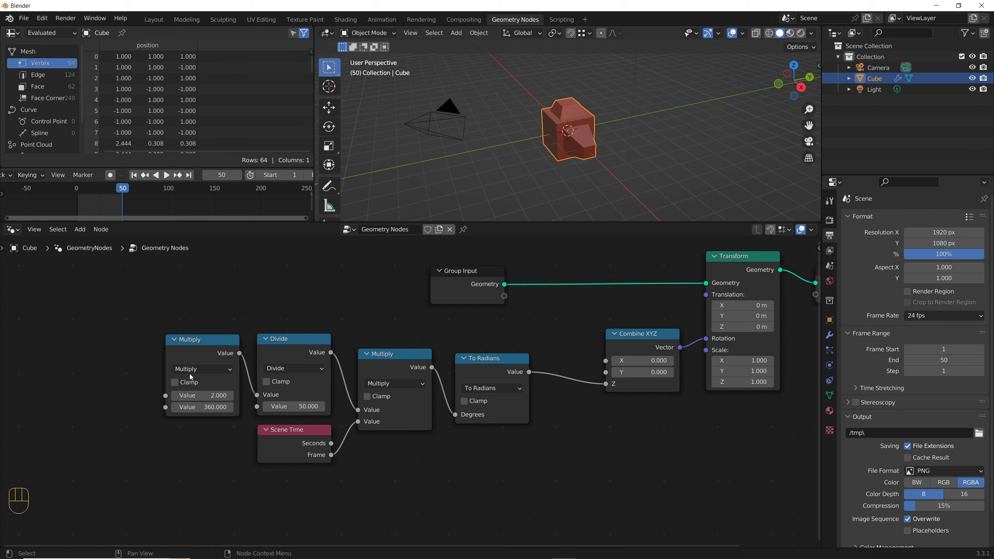
pyautogui.click(167, 175)
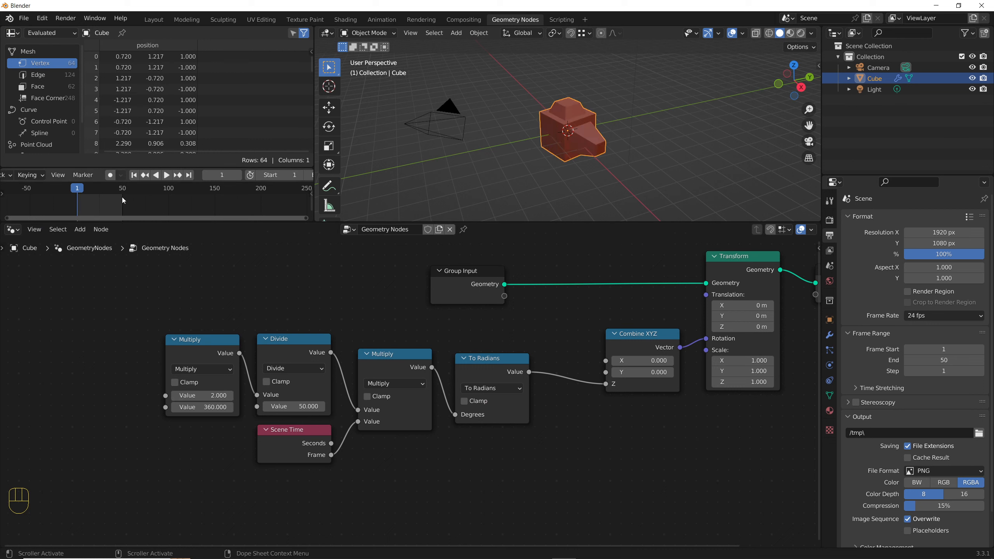
pyautogui.click(165, 175)
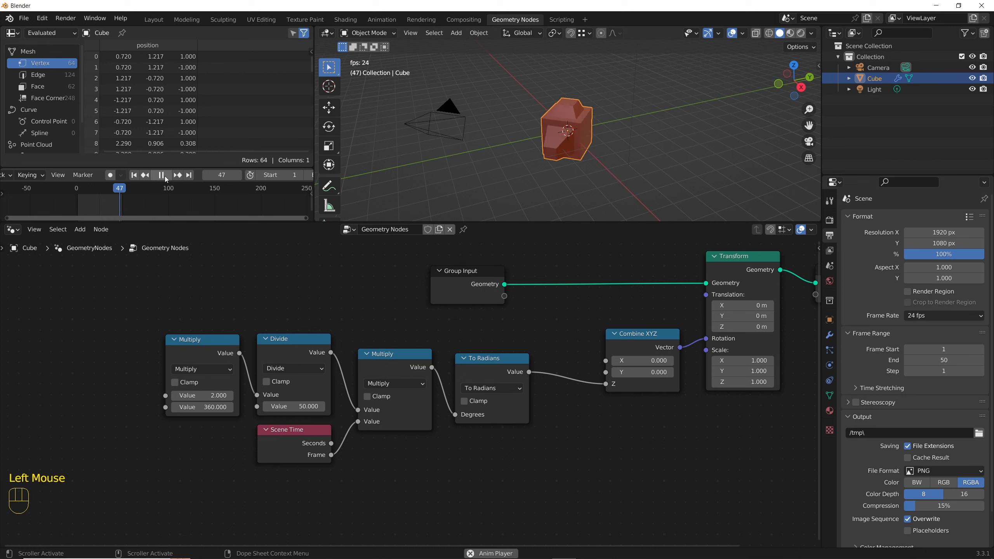
# Set both the scene's end frame and the Divide node's second value to 100
pyautogui.doubleClick(952, 360)
pyautogui.write('100')
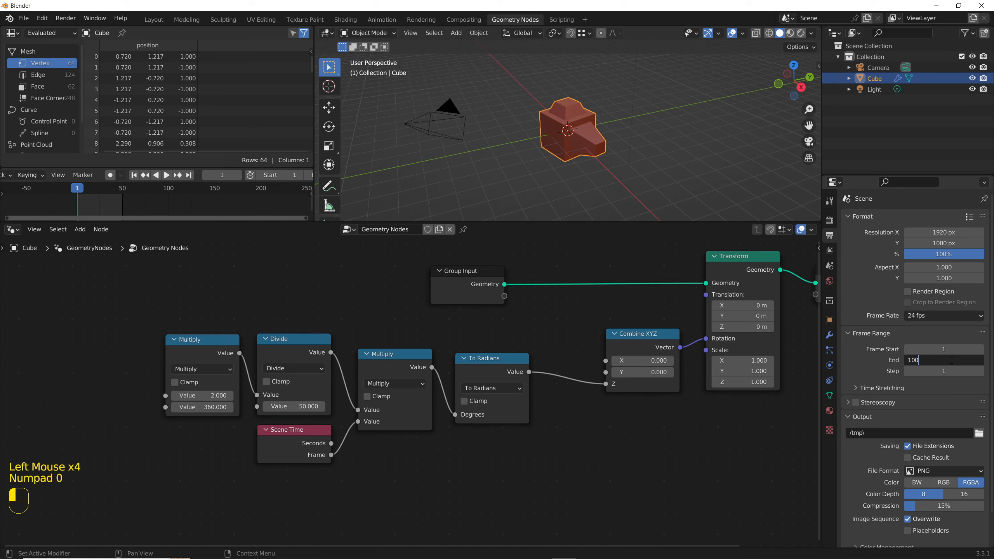
pyautogui.press('Return')
pyautogui.click(299, 406)
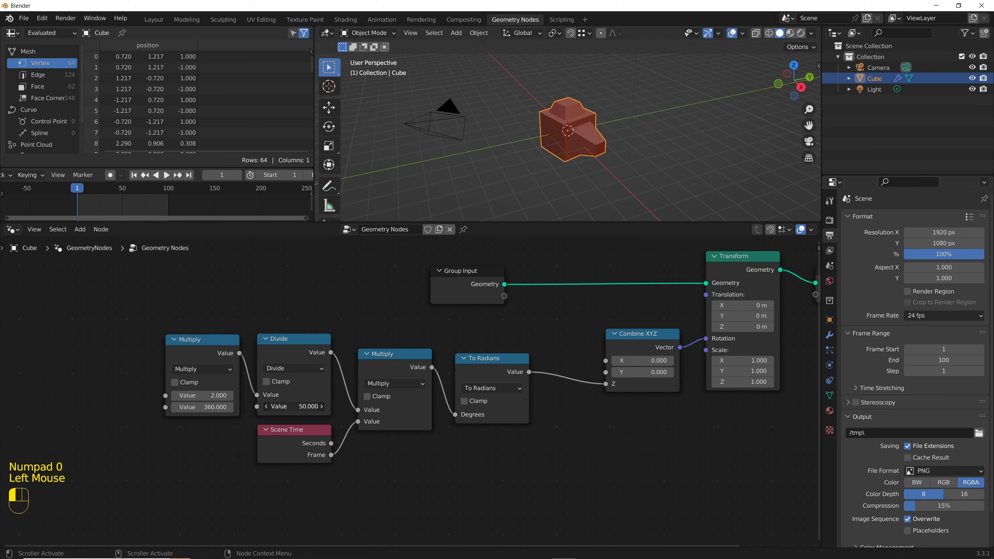
pyautogui.write('100')
pyautogui.press('Return')
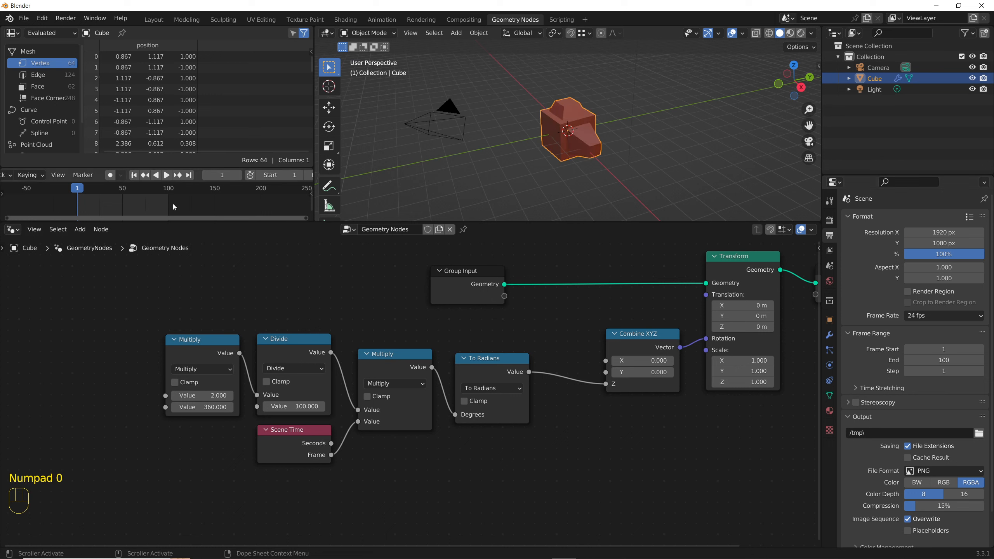
# Play the animation over the 100-frame range, stop it and go back to the first frame
pyautogui.click(166, 176)
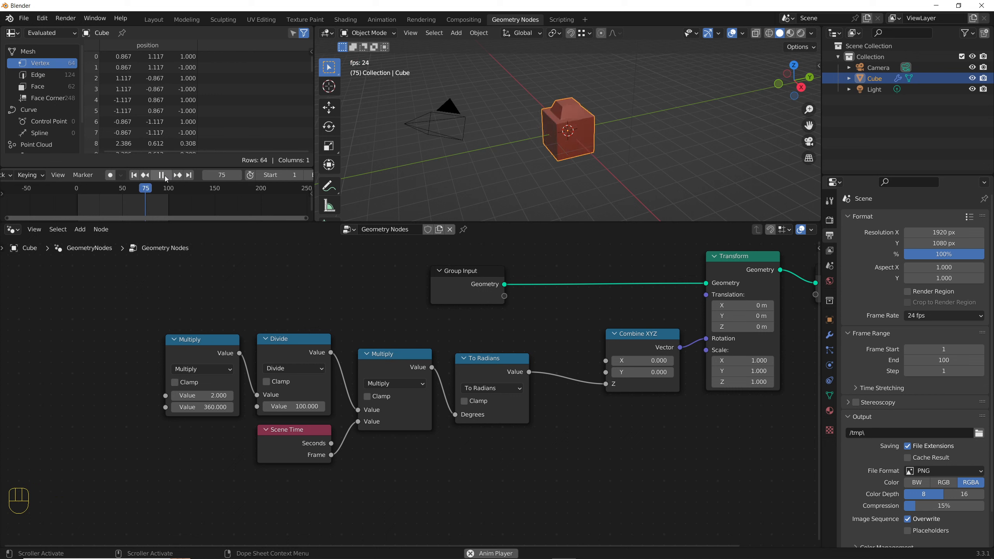
pyautogui.click(166, 179)
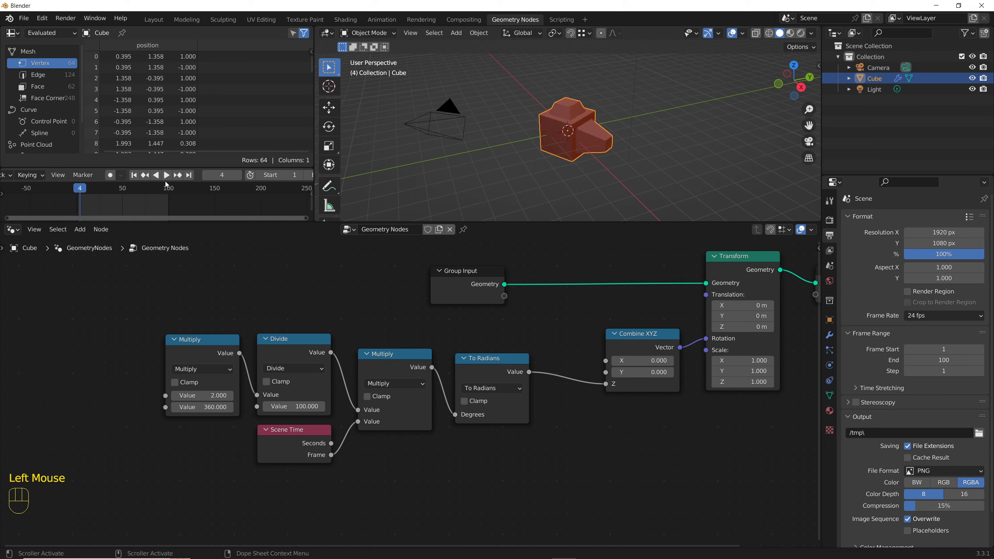
pyautogui.hotkey('shift', 'Left')
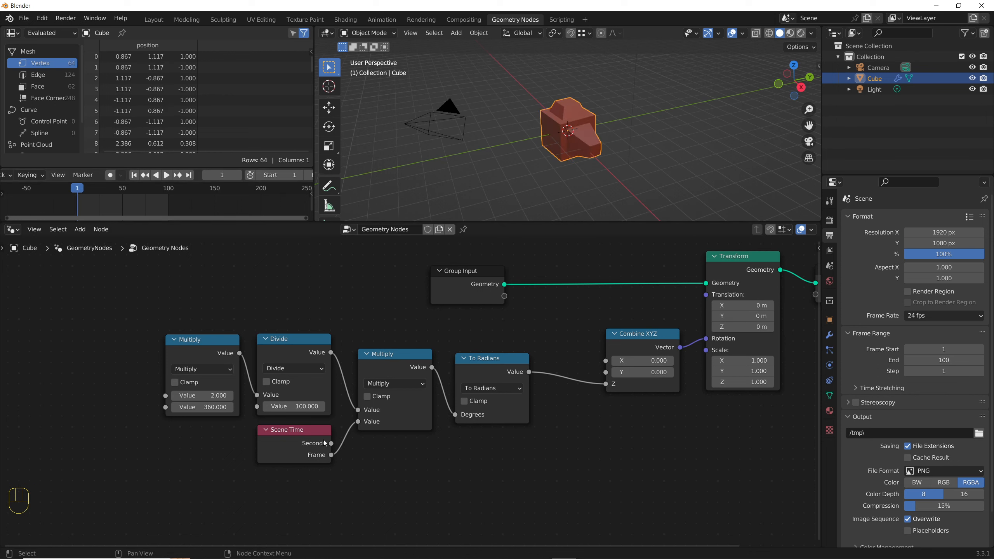
# Feed the Multiply node from Scene Time's Seconds output instead of Frame, and move the first Multiply and Divide nodes away to make room
pyautogui.moveTo(359, 422)
pyautogui.mouseDown()
pyautogui.moveTo(353, 443)
pyautogui.moveTo(333, 448)
pyautogui.moveTo(359, 422)
pyautogui.mouseUp()
pyautogui.moveTo(192, 320); pyautogui.dragTo(165, 330)
# Duplicate the Multiply node and insert the copy on the link between Divide and the original Multiply
pyautogui.click(378, 355)
pyautogui.hotkey('shift', 'd')
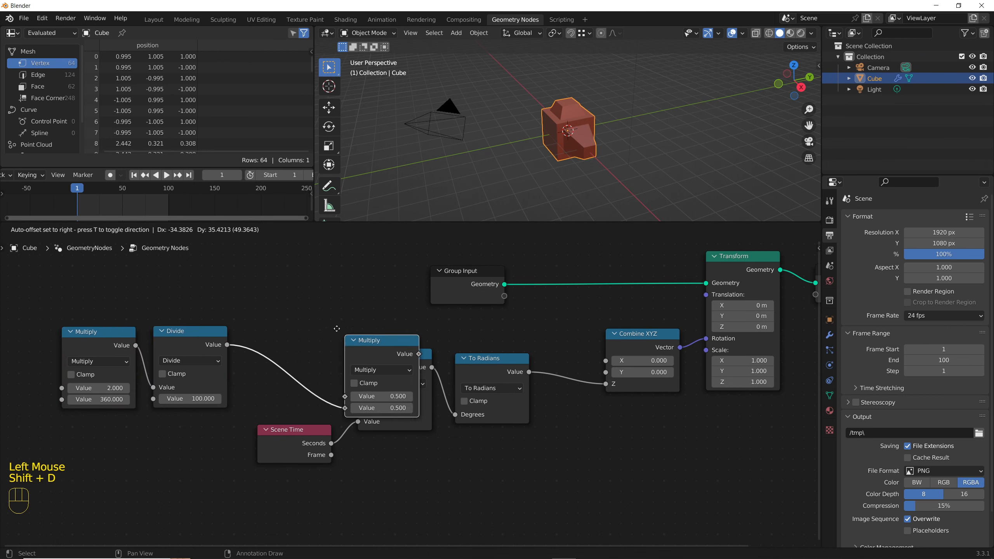
pyautogui.click(276, 335)
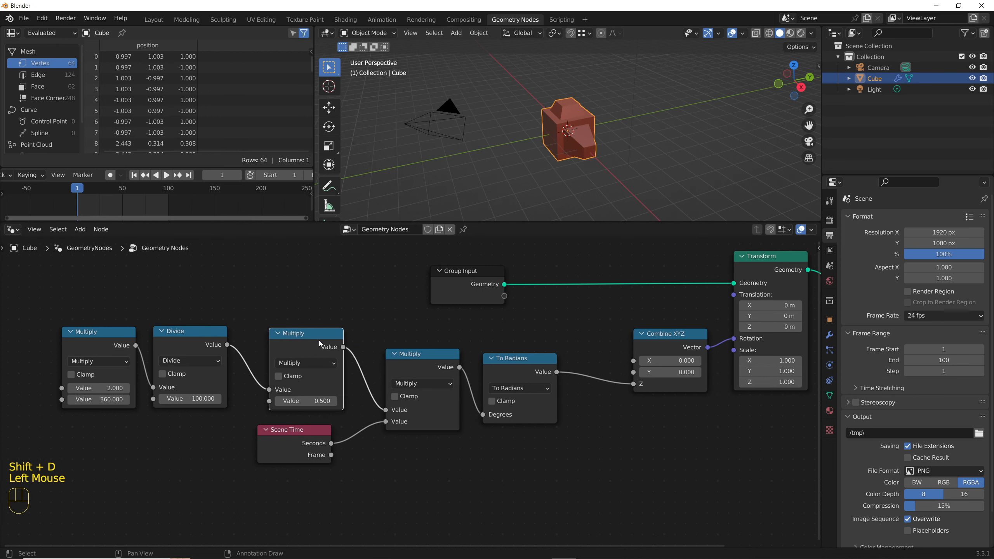
pyautogui.moveTo(319, 344); pyautogui.dragTo(310, 344)
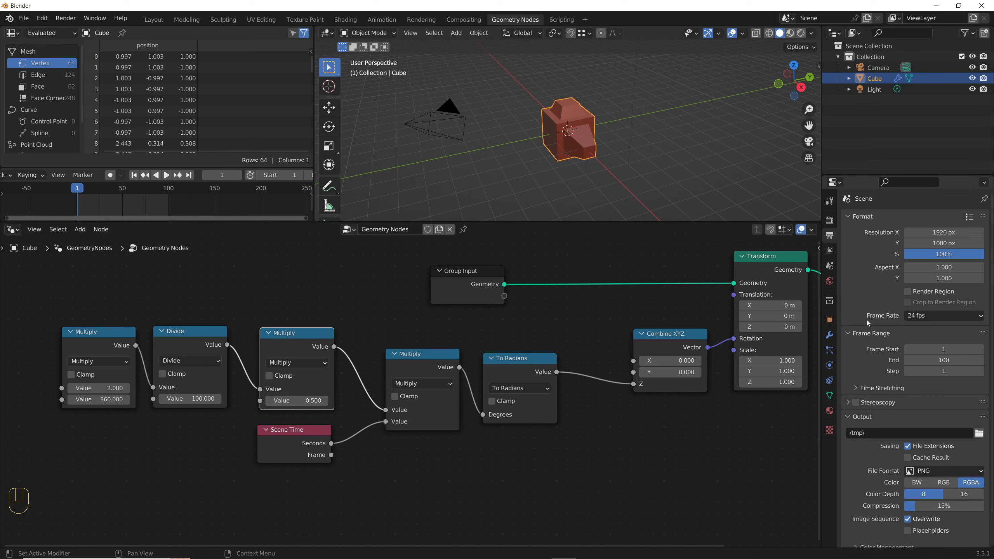
# Set the inserted Multiply node's second value to 24, matching the scene's frame rate, and play the animation to check it
pyautogui.click(917, 319)
pyautogui.click(313, 398)
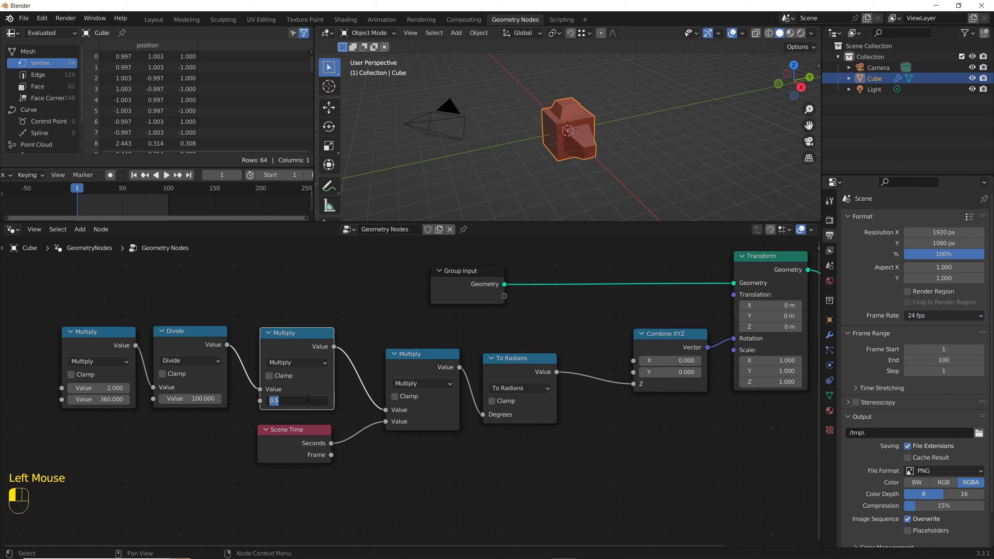
pyautogui.write('24')
pyautogui.press('Return')
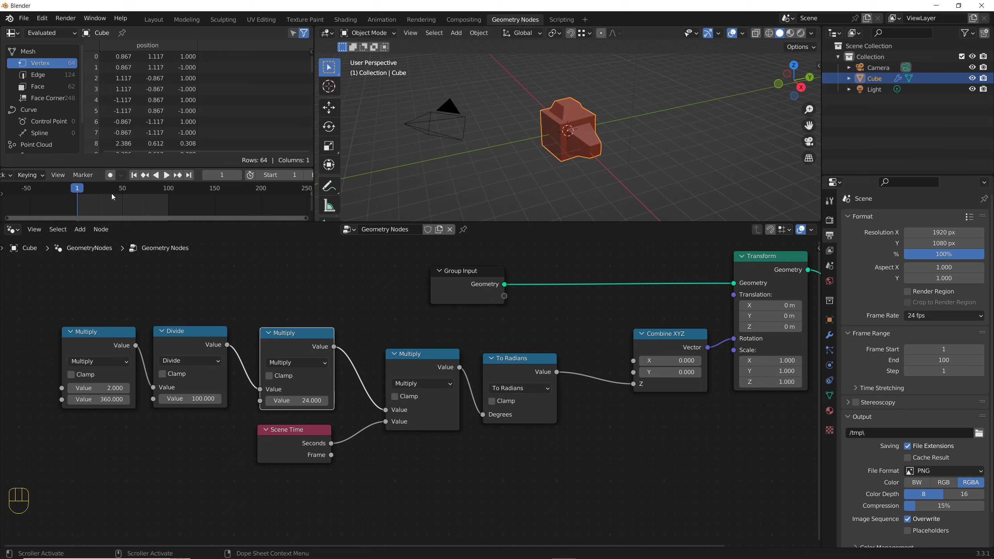
pyautogui.click(167, 175)
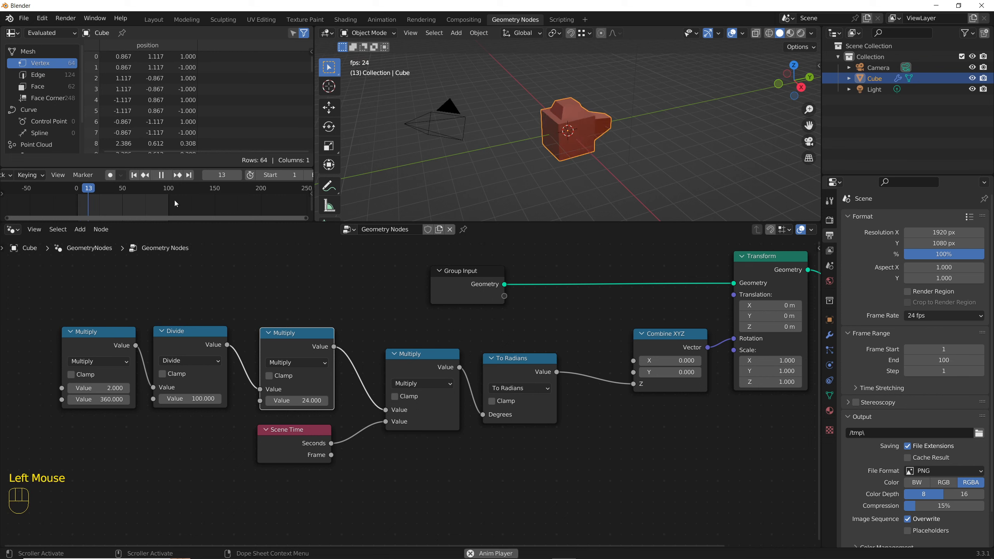
pyautogui.click(166, 176)
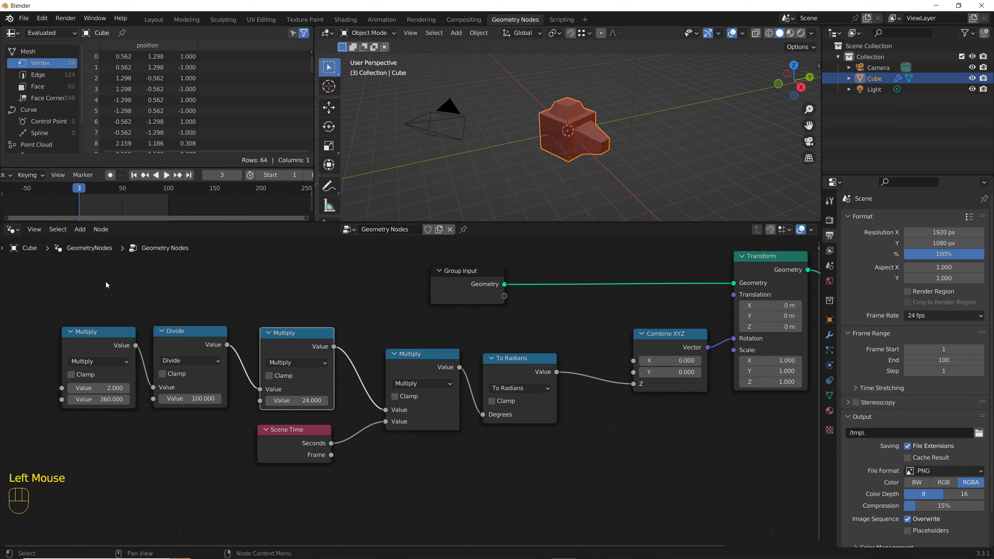
# Set the first value of the Multiply node feeding Divide to 1 and play the animation from the first frame
pyautogui.click(104, 387)
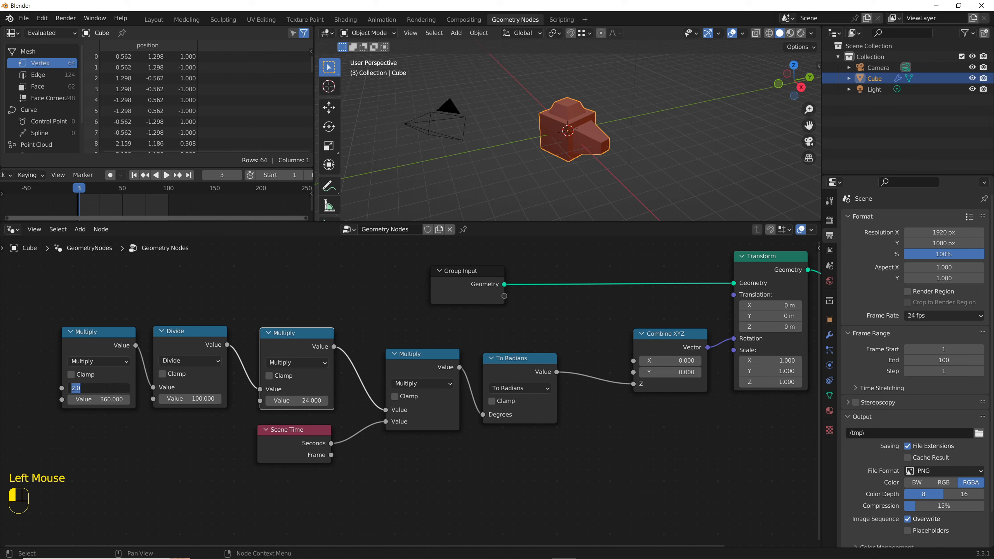
pyautogui.write('1')
pyautogui.press('Return')
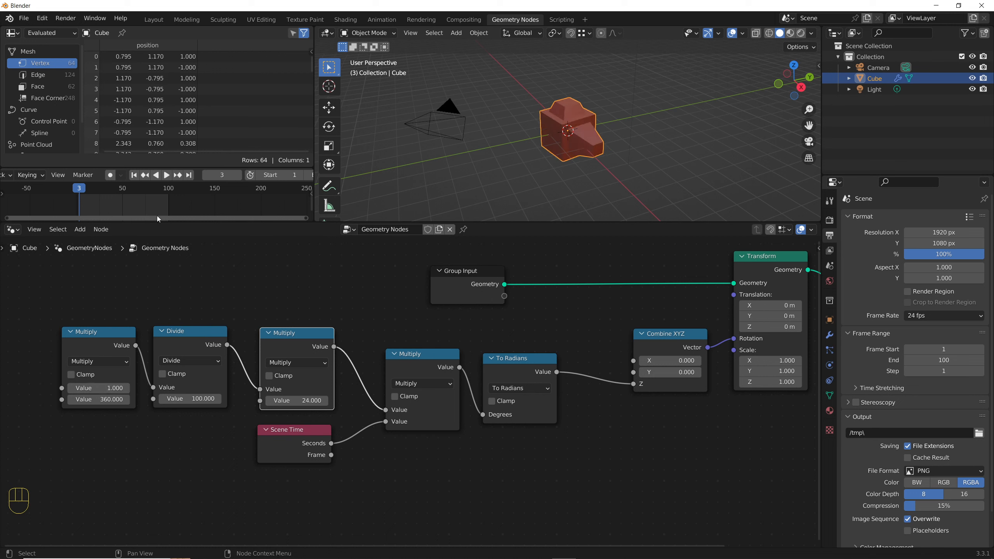
pyautogui.click(134, 174)
pyautogui.click(166, 175)
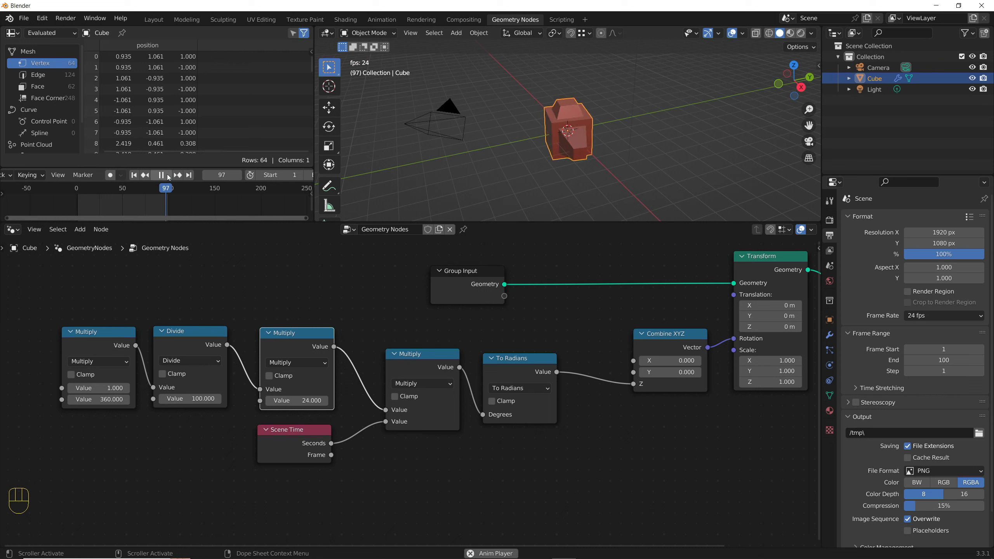
pyautogui.click(167, 176)
# Set the scene's output frame rate to 30 fps
pyautogui.click(952, 315)
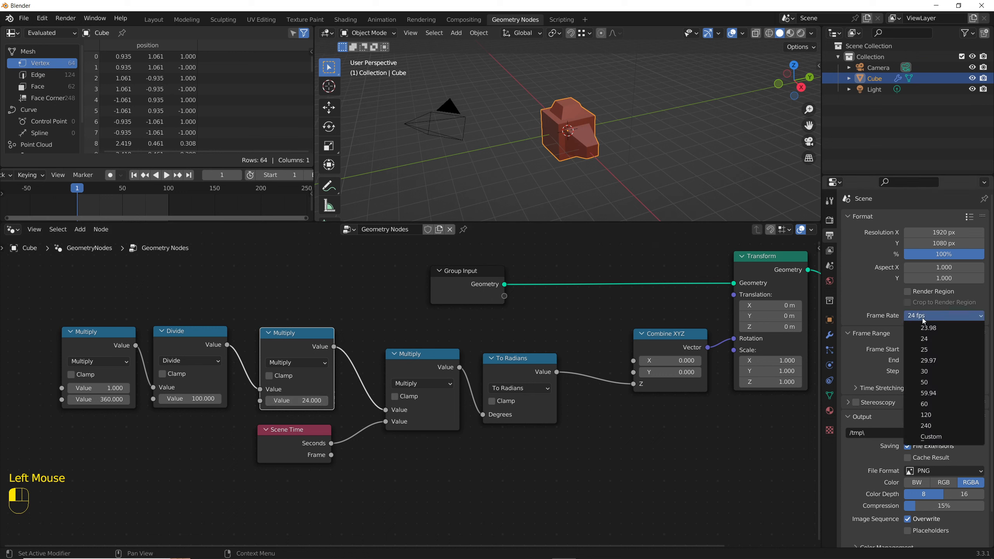
pyautogui.click(941, 372)
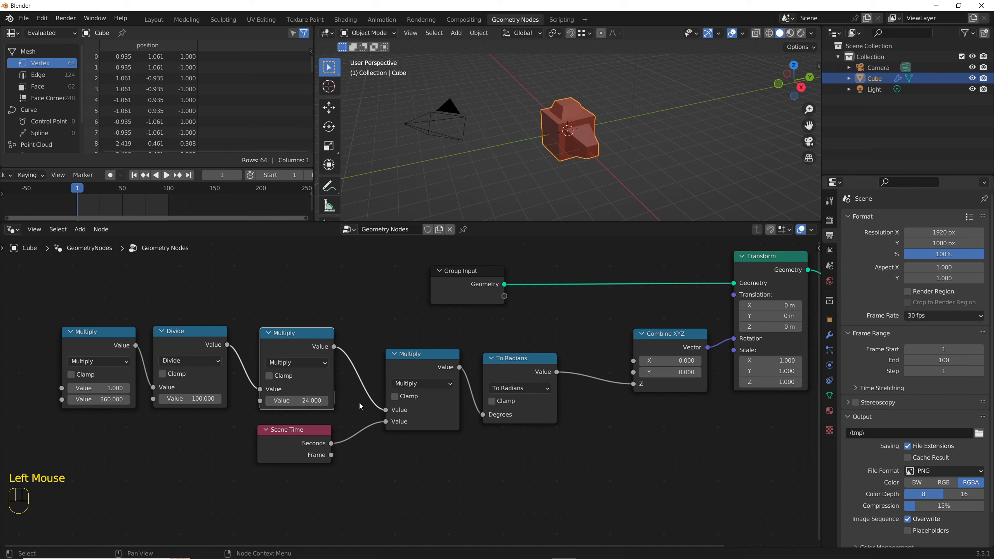
# Set the second value of the Multiply node after Divide to 30 to match the 30 fps frame rate
pyautogui.doubleClick(292, 402)
pyautogui.write('30')
pyautogui.press('Return')
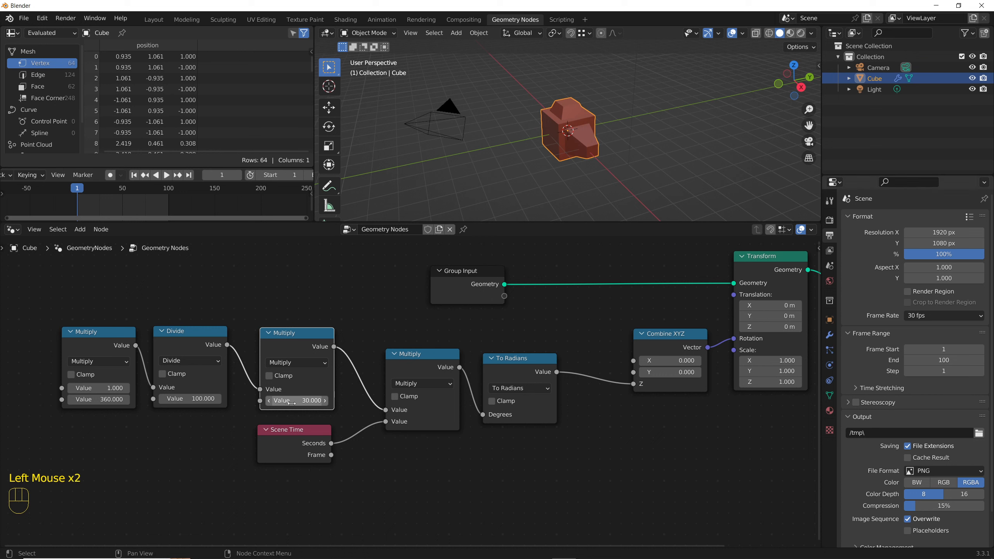
# Set both the scene's end frame and the Divide node's divisor to 150, and play the animation to check it
pyautogui.click(916, 362)
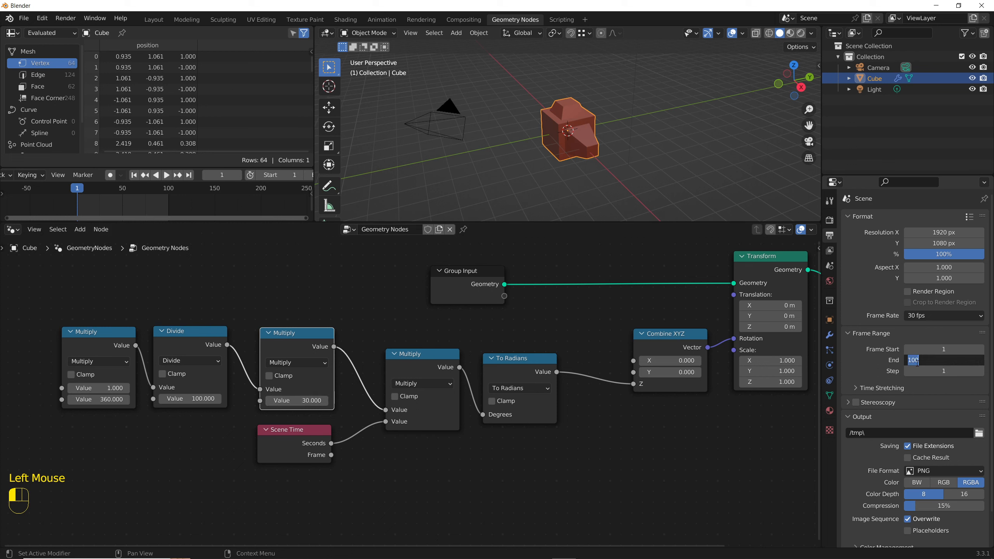
pyautogui.write('150')
pyautogui.press('Return')
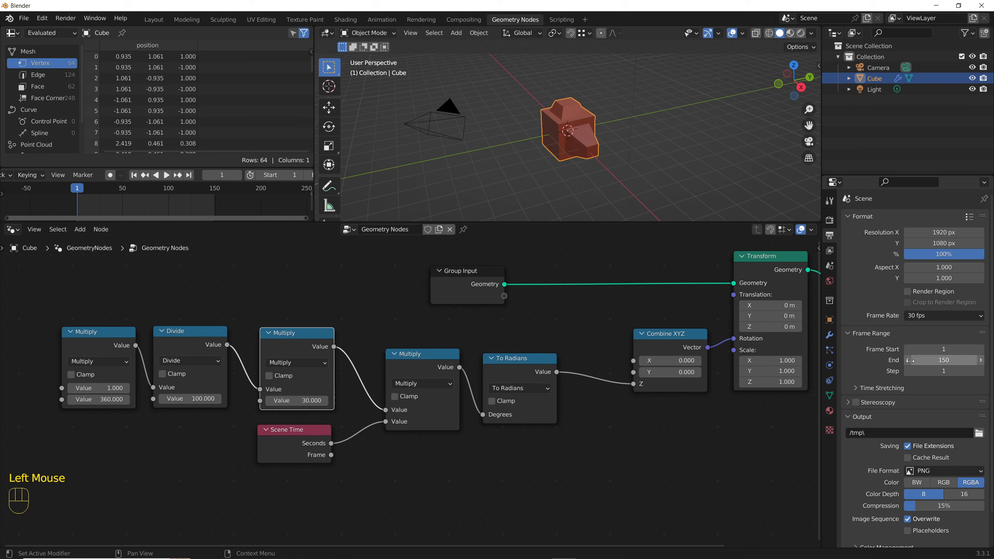
pyautogui.click(191, 399)
pyautogui.write('150')
pyautogui.press('Return')
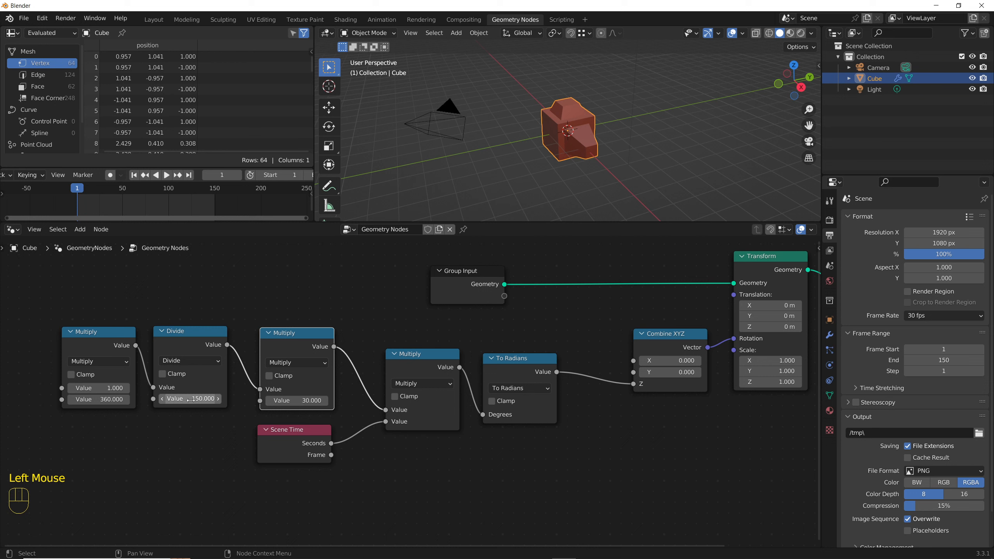
pyautogui.click(166, 175)
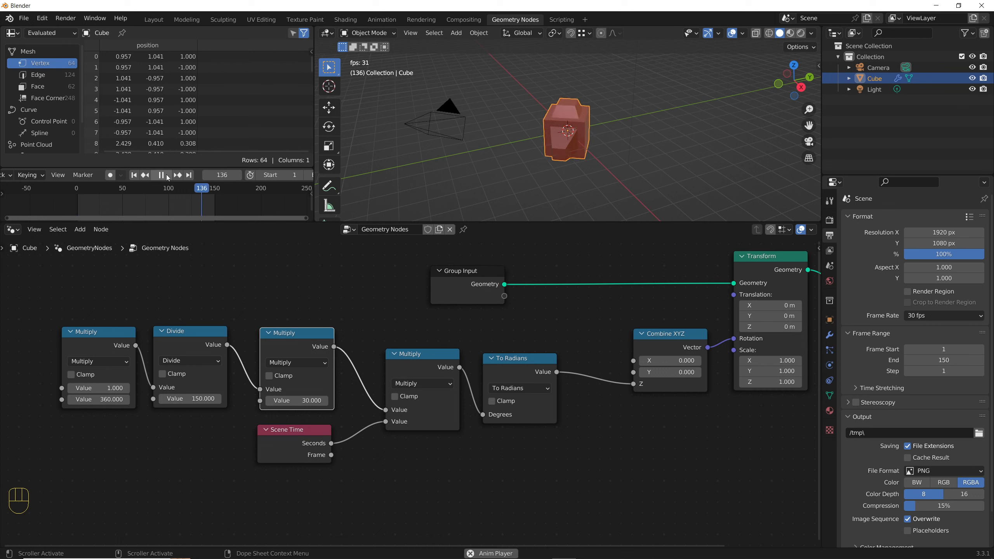
pyautogui.click(168, 176)
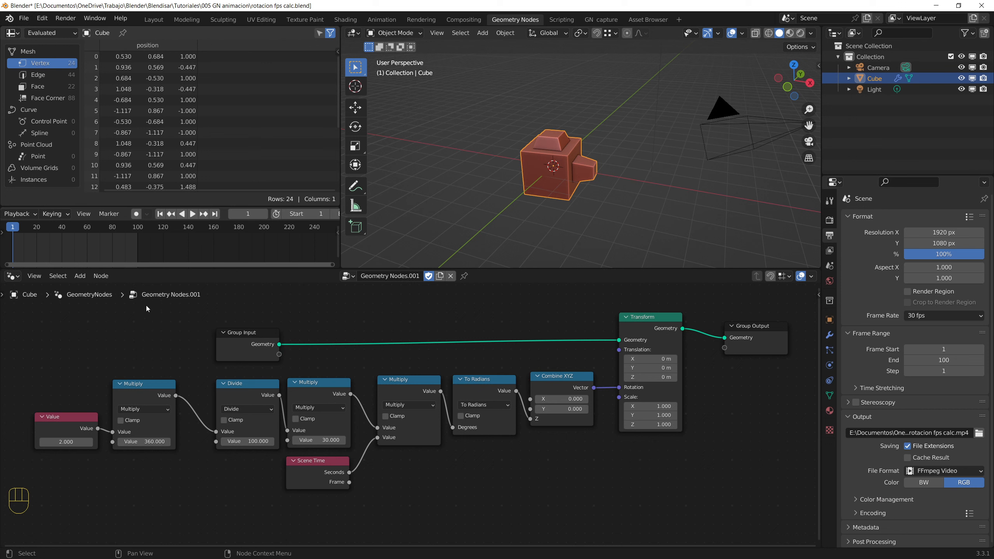
# Show the timeline in seconds and move the playhead to the 5-second mark, frame 150
pyautogui.click(83, 214)
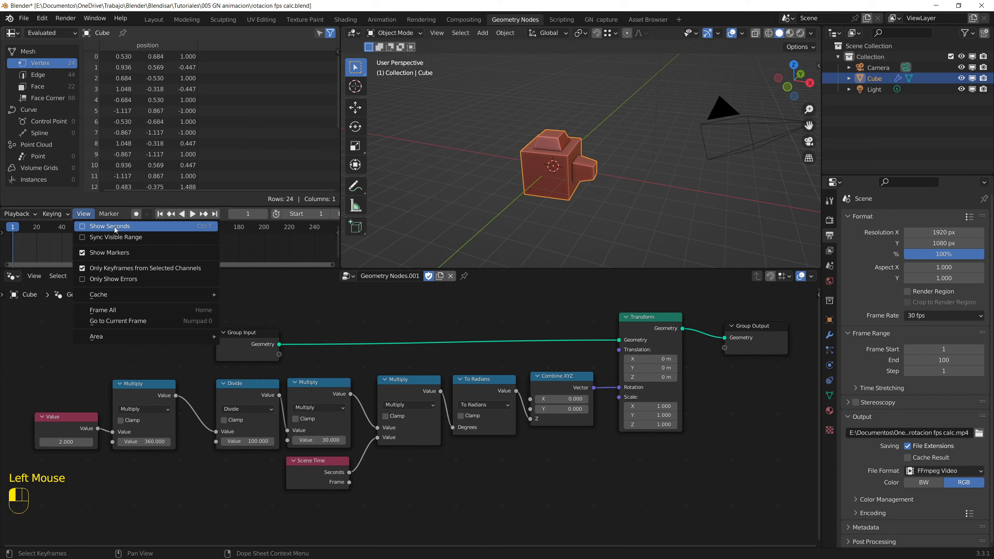
pyautogui.click(83, 227)
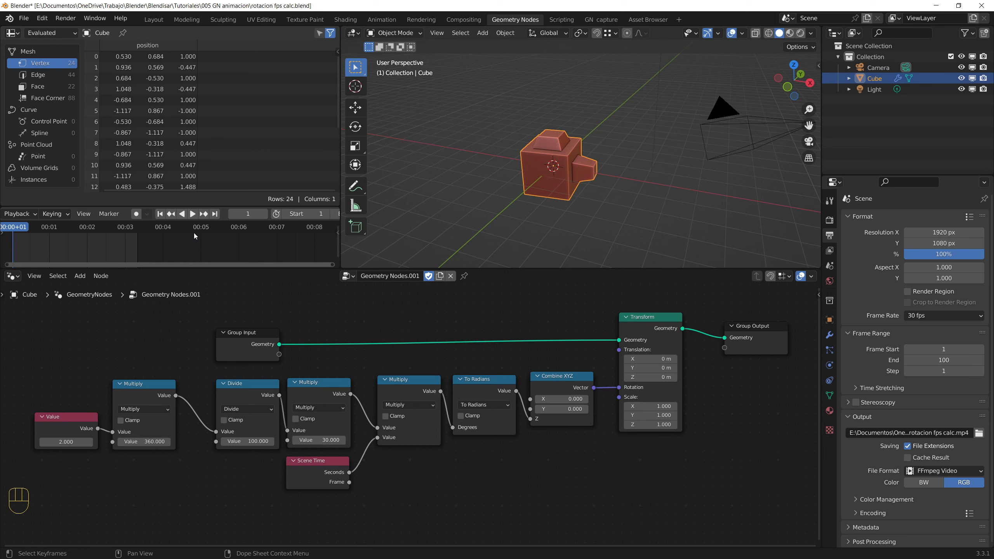
pyautogui.moveTo(194, 233); pyautogui.dragTo(200, 245)
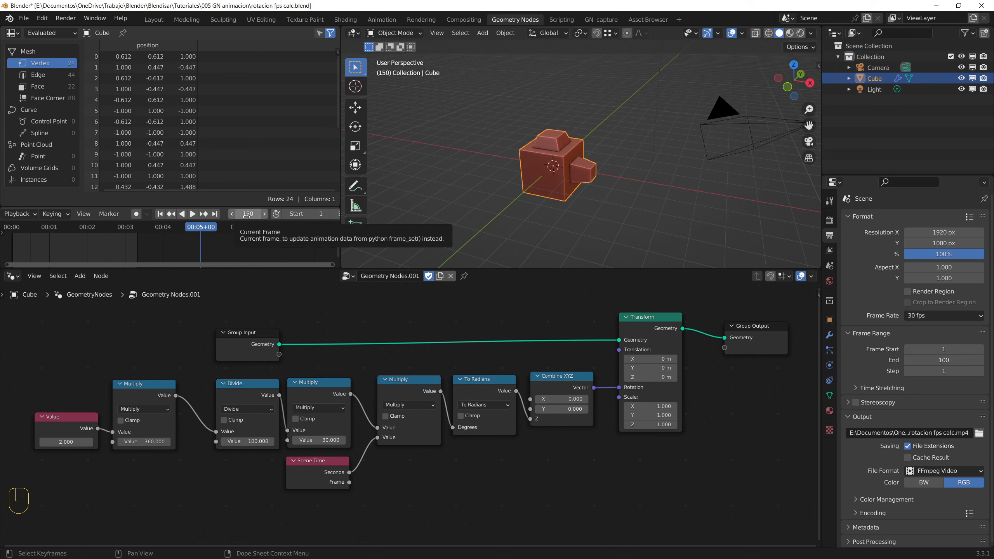
# Set the scene's end frame to 150 and give the Divide node the same divisor
pyautogui.click(944, 360)
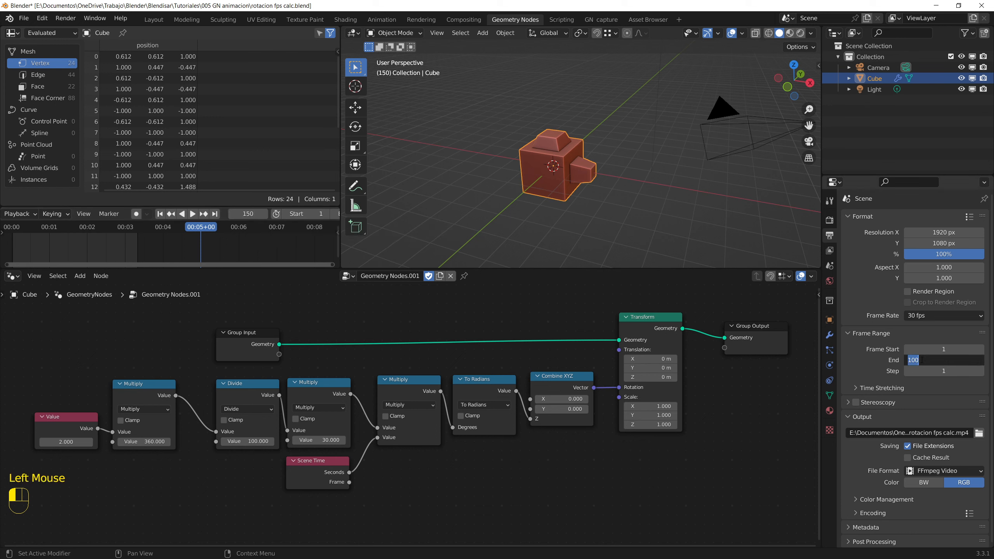
pyautogui.write('150')
pyautogui.press('Return')
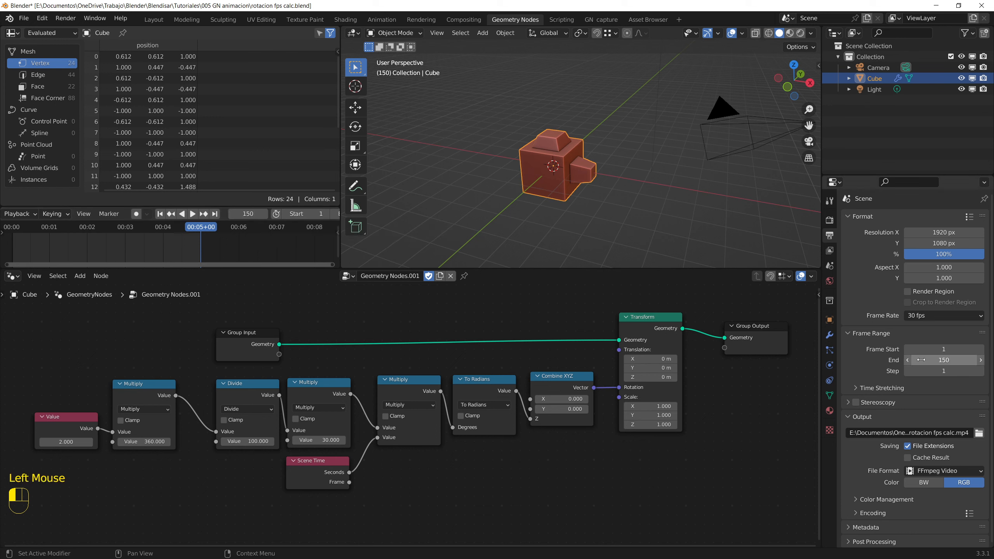
pyautogui.click(270, 441)
pyautogui.write('150')
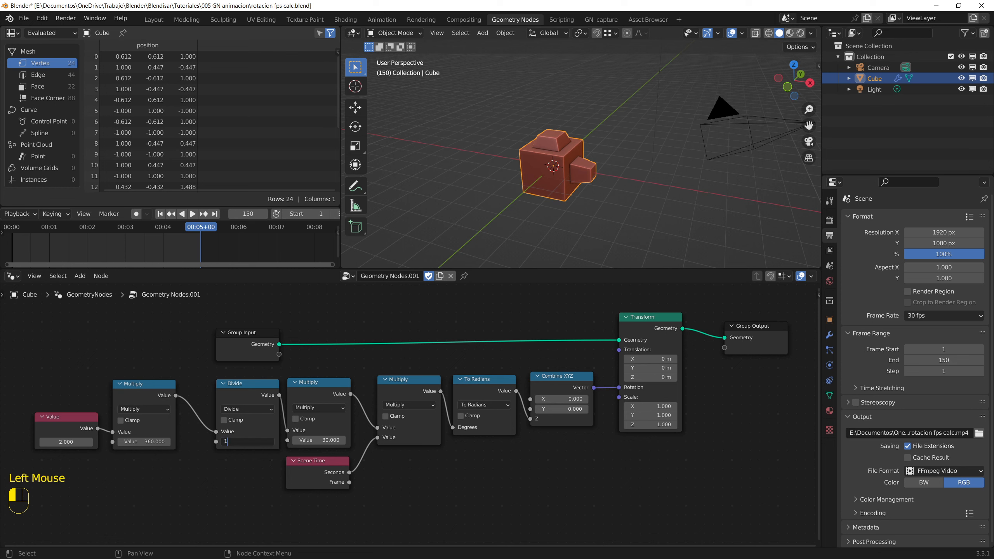
pyautogui.press('Return')
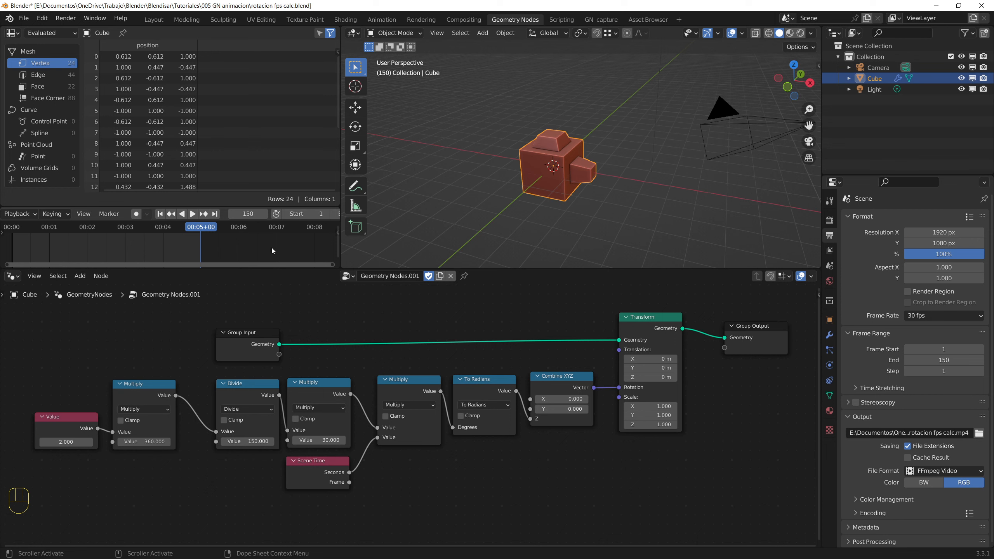
# Set the output frame rate to 24 fps and move the playhead to the 5-second mark, frame 120
pyautogui.click(921, 317)
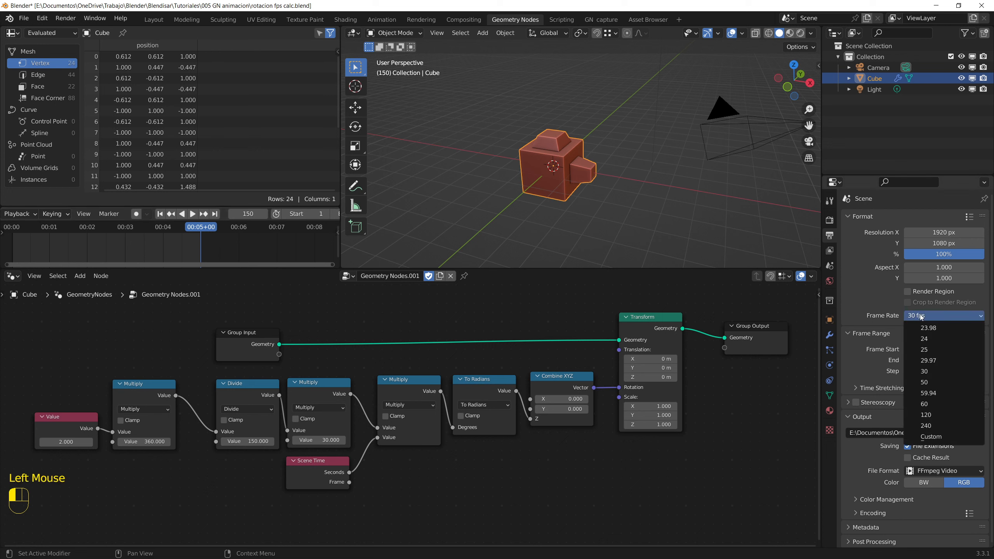
pyautogui.click(924, 339)
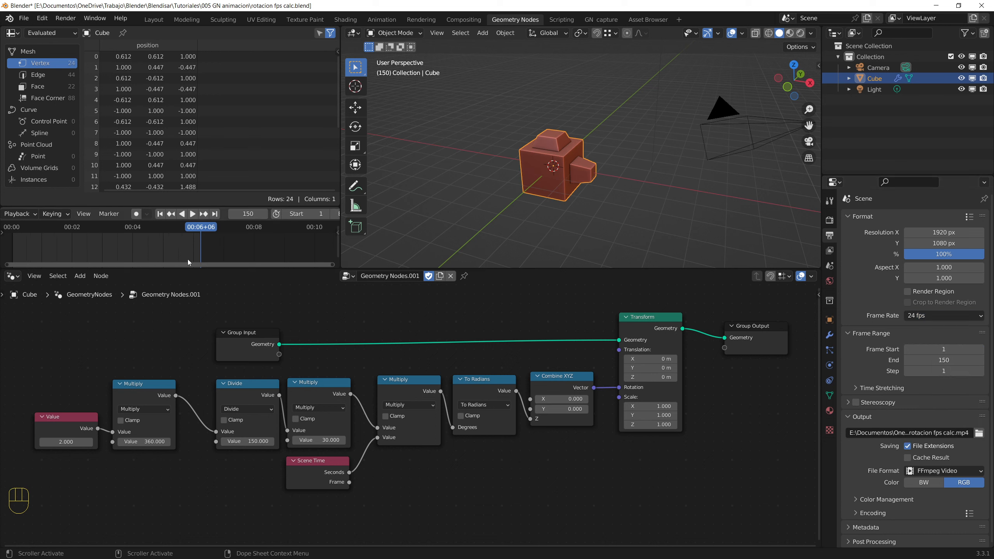
pyautogui.click(198, 245)
pyautogui.moveTo(200, 230); pyautogui.dragTo(160, 230)
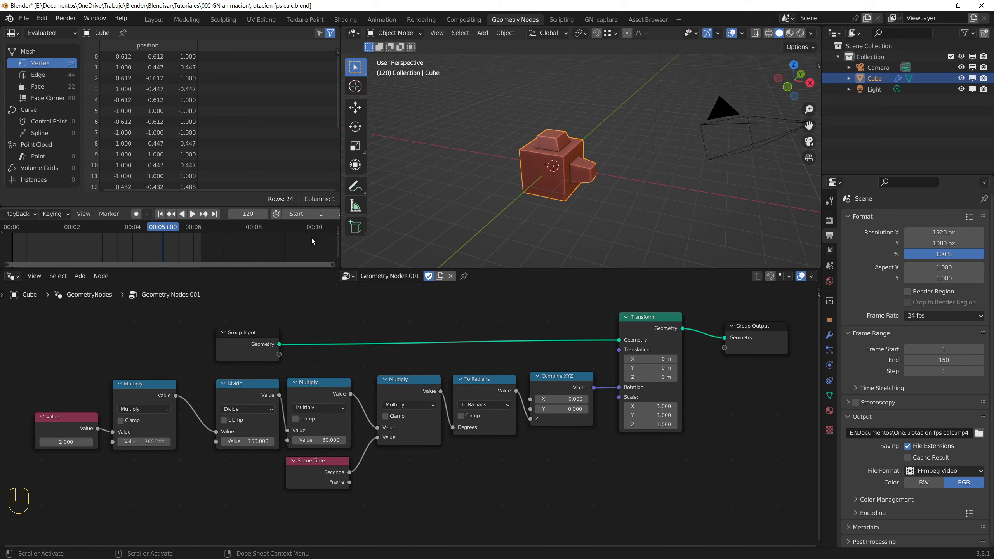
# Set the scene's end frame to 120 and the Divide node's divisor to 120
pyautogui.click(936, 362)
pyautogui.write('120')
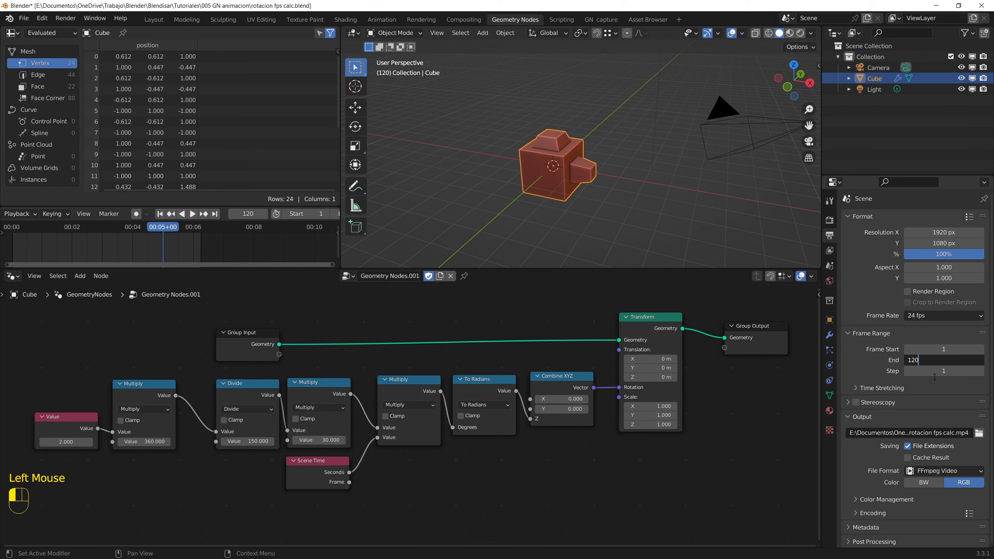
pyautogui.press('Return')
pyautogui.click(243, 441)
pyautogui.write('120')
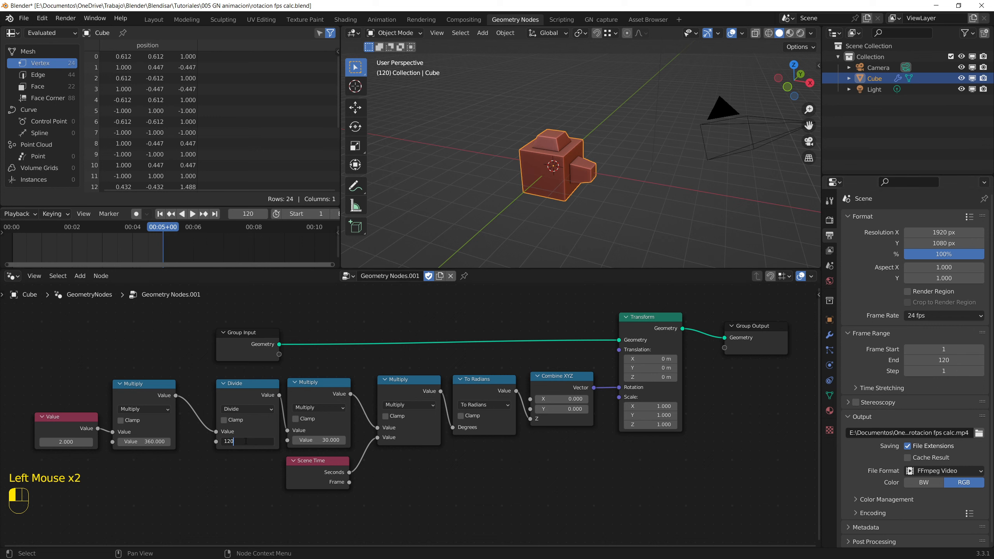
pyautogui.press('Return')
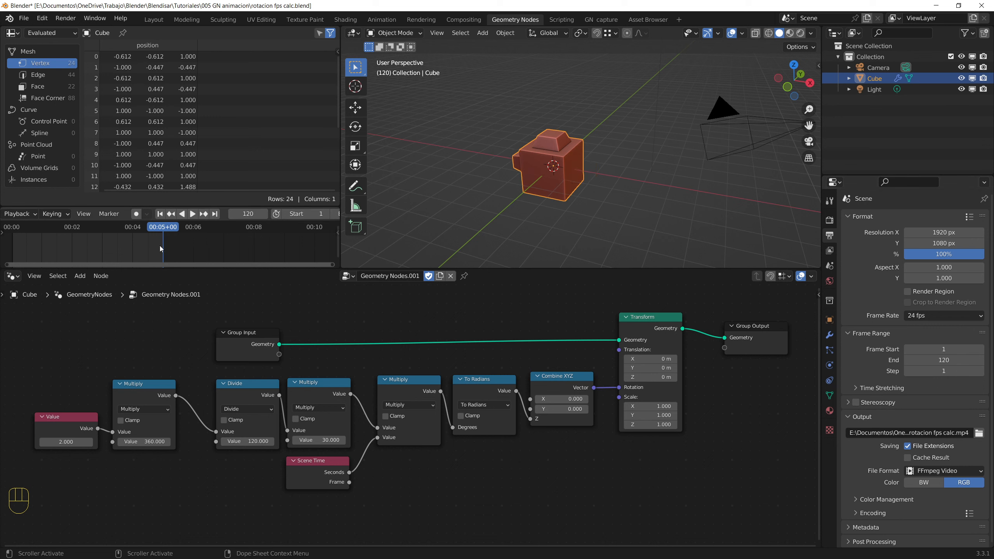
# Play the animation from the first frame, stop it, and turn off the timeline's display in seconds
pyautogui.click(160, 214)
pyautogui.click(192, 214)
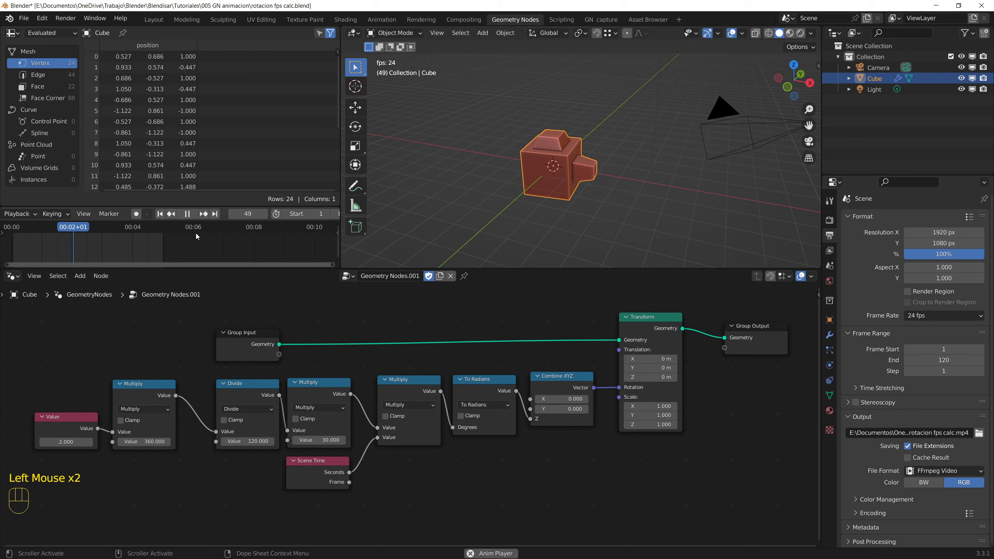
pyautogui.click(187, 214)
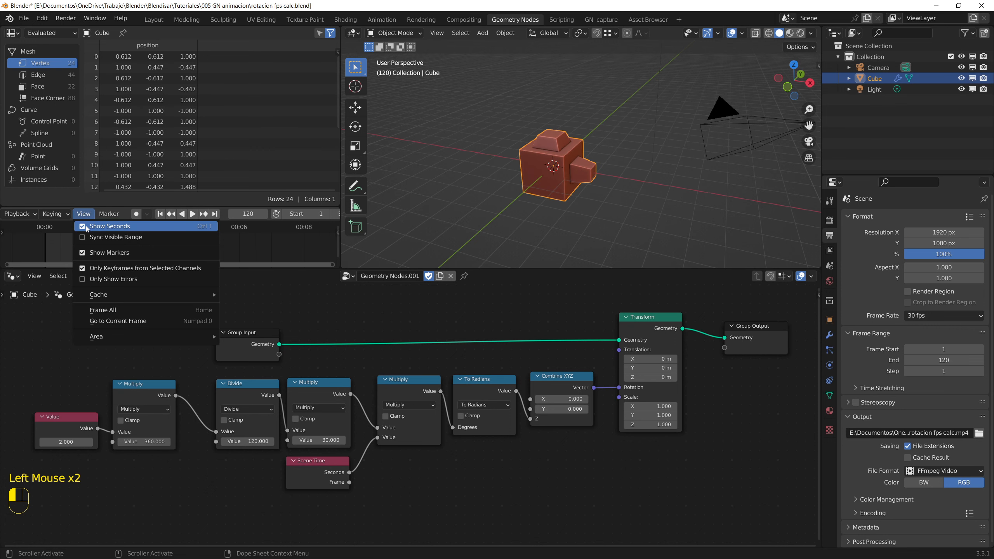
pyautogui.click(83, 227)
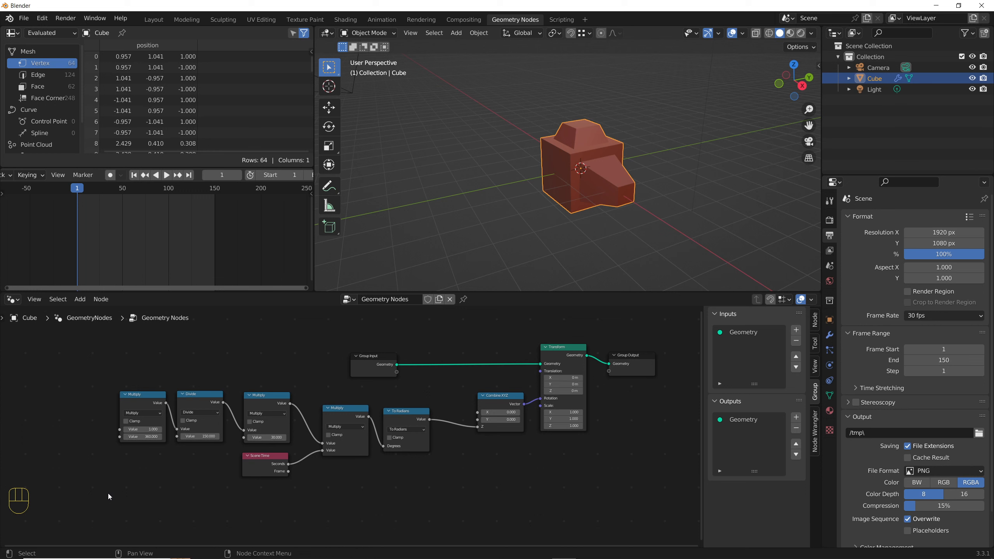
# Group the nodes from the first Multiply through Transform, including Scene Time, and move the inner Group Input above and ahead of the chain
pyautogui.moveTo(82, 507); pyautogui.dragTo(586, 404)
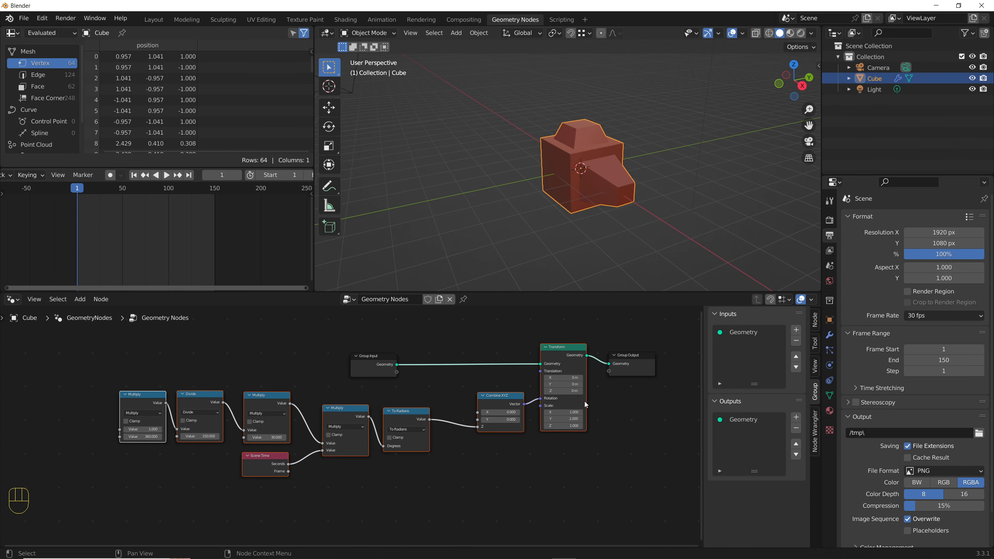
pyautogui.hotkey('ctrl', 'g')
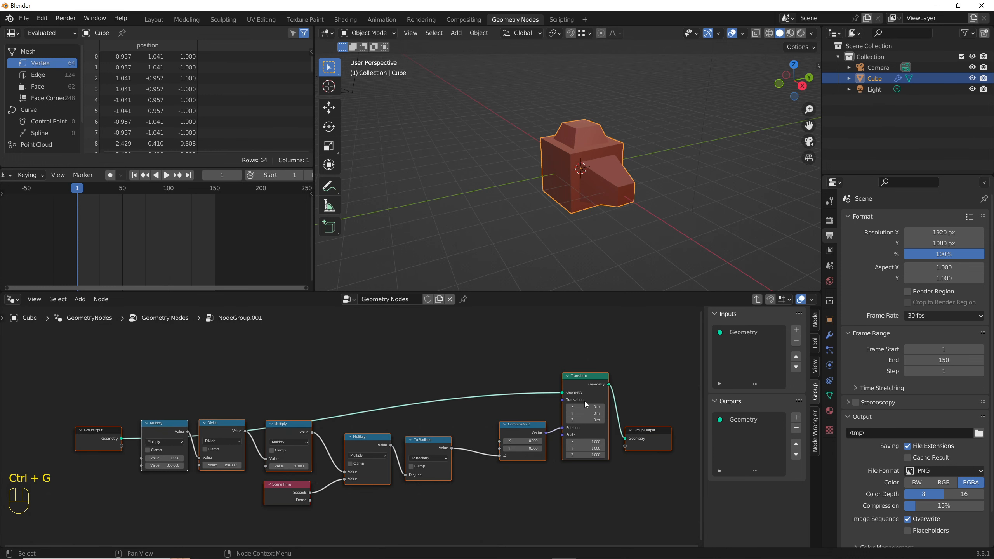
pyautogui.click(101, 430)
pyautogui.moveTo(101, 430); pyautogui.dragTo(74, 385)
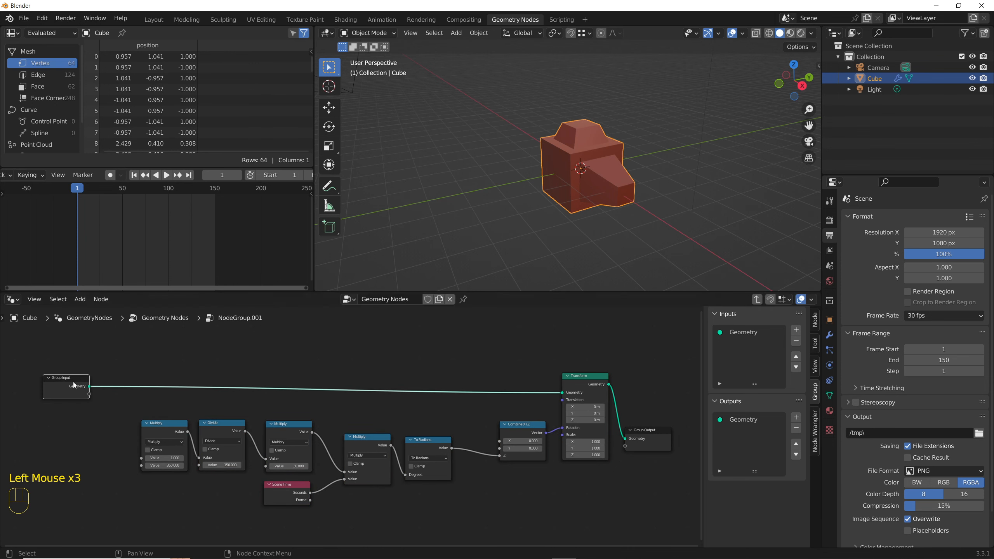
pyautogui.scroll(-1, 235, 402)
pyautogui.moveTo(228, 405); pyautogui.dragTo(254, 396, button='middle')
pyautogui.scroll(2, 254, 396)
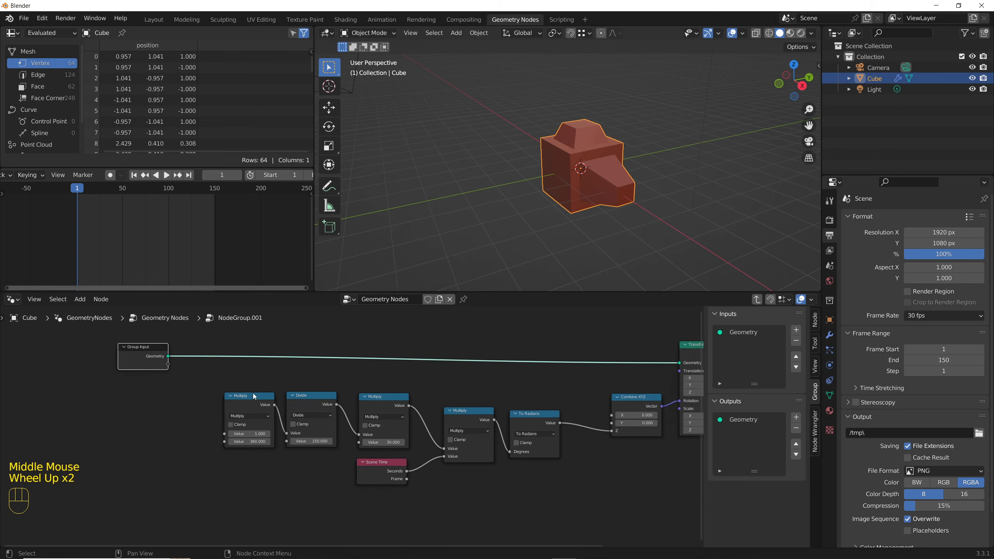
pyautogui.scroll(1, 255, 397)
pyautogui.moveTo(126, 345); pyautogui.dragTo(117, 351)
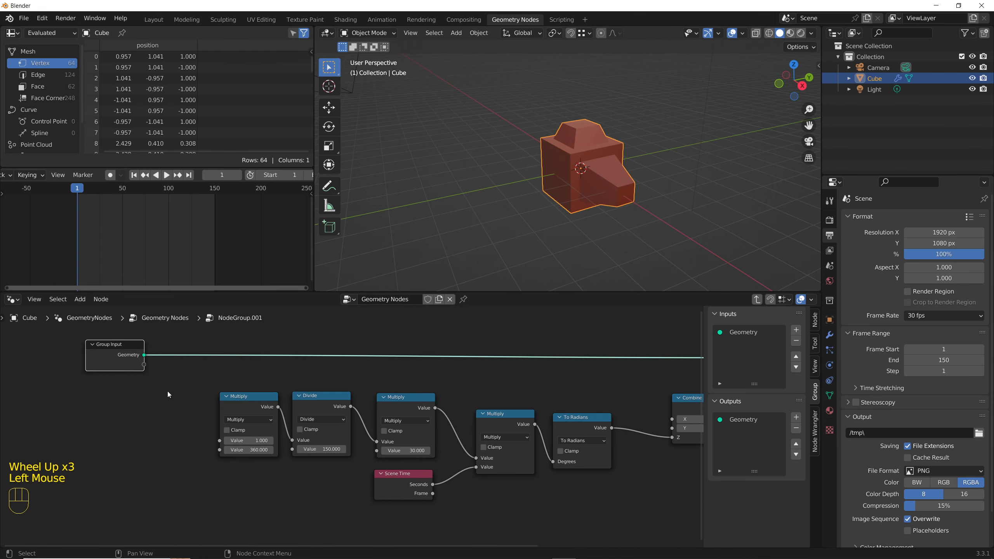
# Expose the first Multiply node's first value as a group input and name it "Vueltas"
pyautogui.moveTo(216, 434); pyautogui.dragTo(144, 367)
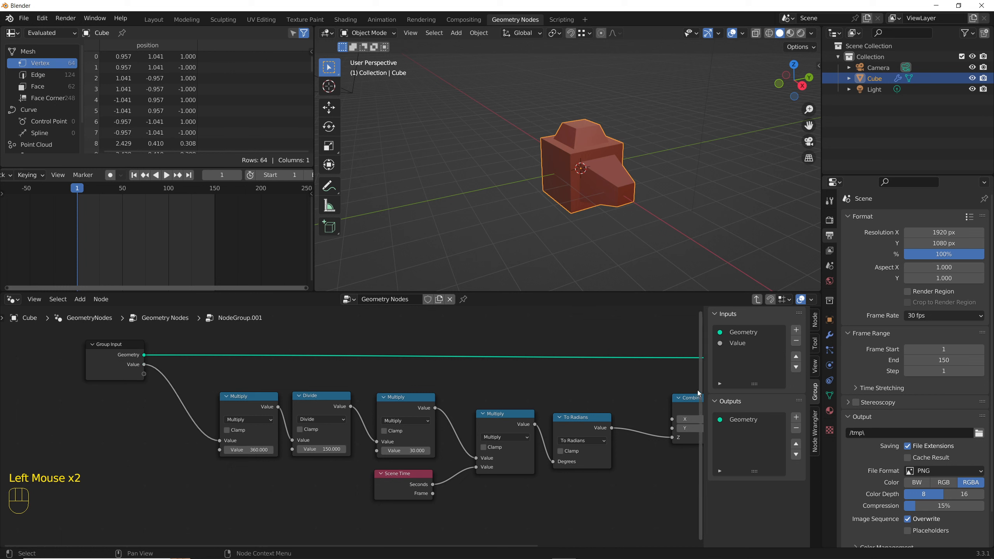
pyautogui.click(740, 344)
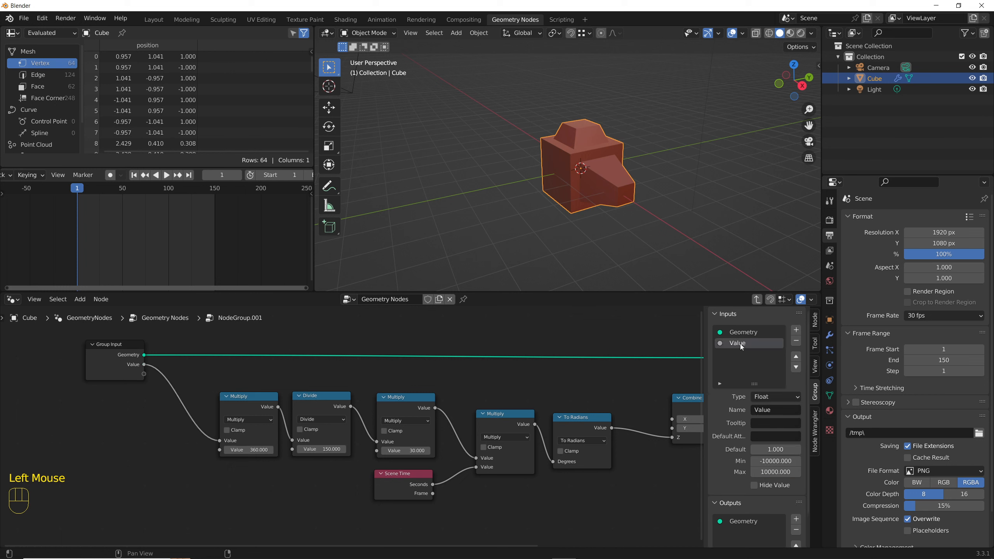
pyautogui.press('n')
pyautogui.press('n')
pyautogui.doubleClick(740, 343)
pyautogui.write('Vueltas')
pyautogui.press('Return')
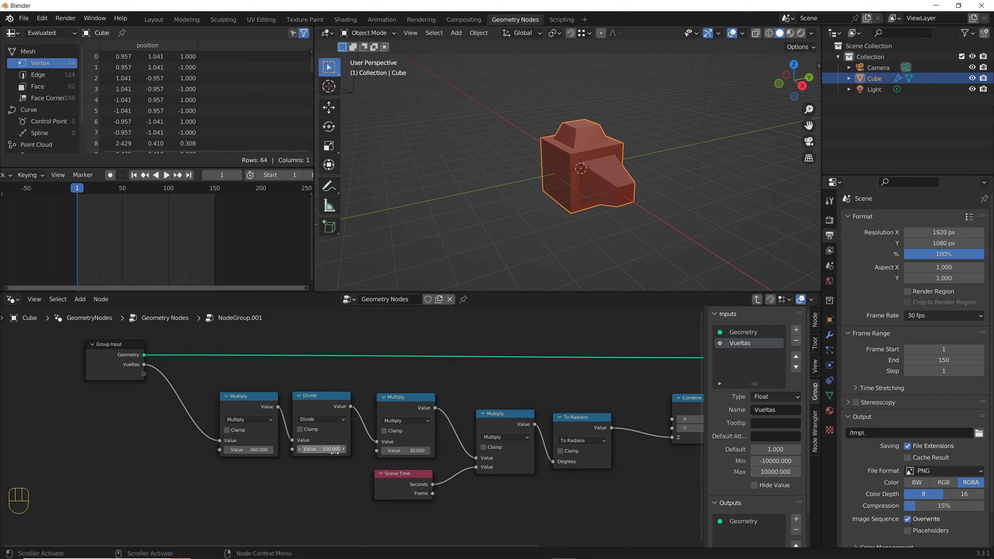
# Expose the Divide node's divisor as a group input and name it "Frames"
pyautogui.moveTo(293, 449); pyautogui.dragTo(144, 376)
pyautogui.doubleClick(739, 354)
pyautogui.write('F')
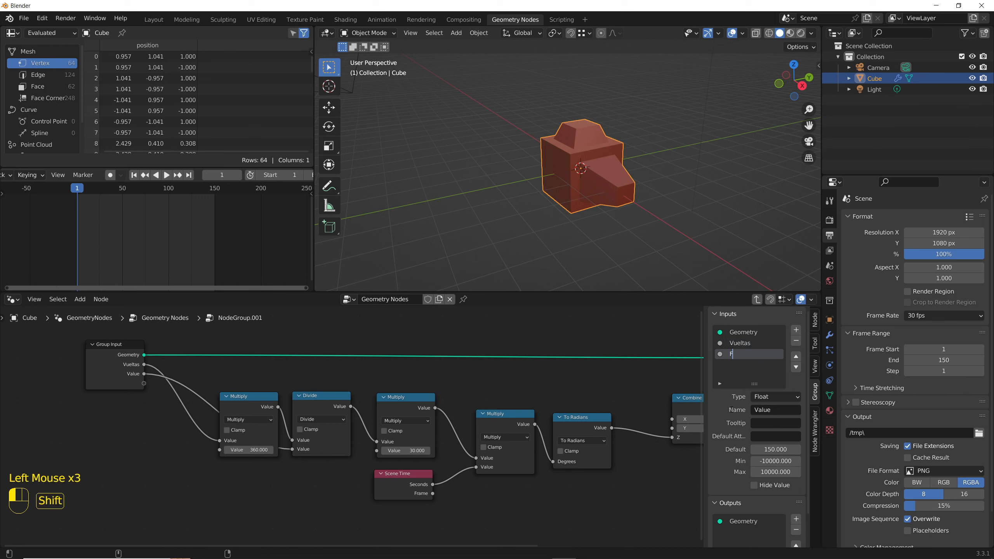
pyautogui.write('rames')
pyautogui.press('Return')
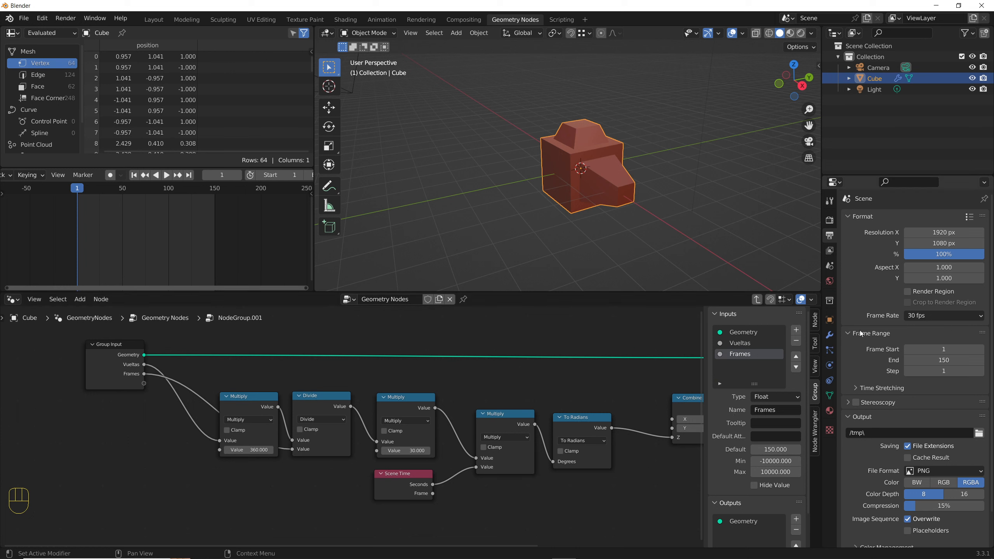
# Expose the second value of the Multiply node after Divide as group input "Frame rate", exit the group and select its node
pyautogui.moveTo(376, 451); pyautogui.dragTo(144, 383)
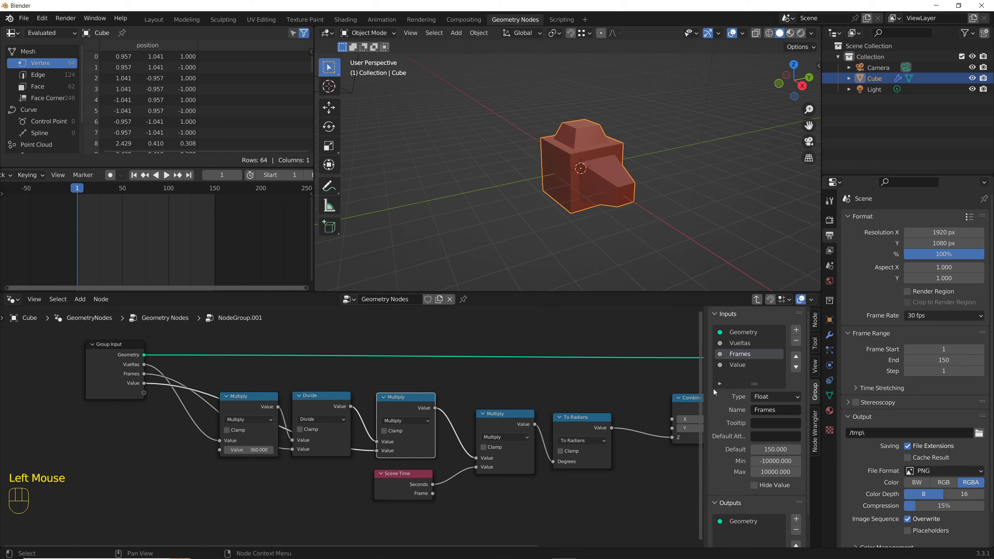
pyautogui.doubleClick(737, 365)
pyautogui.write('Frame')
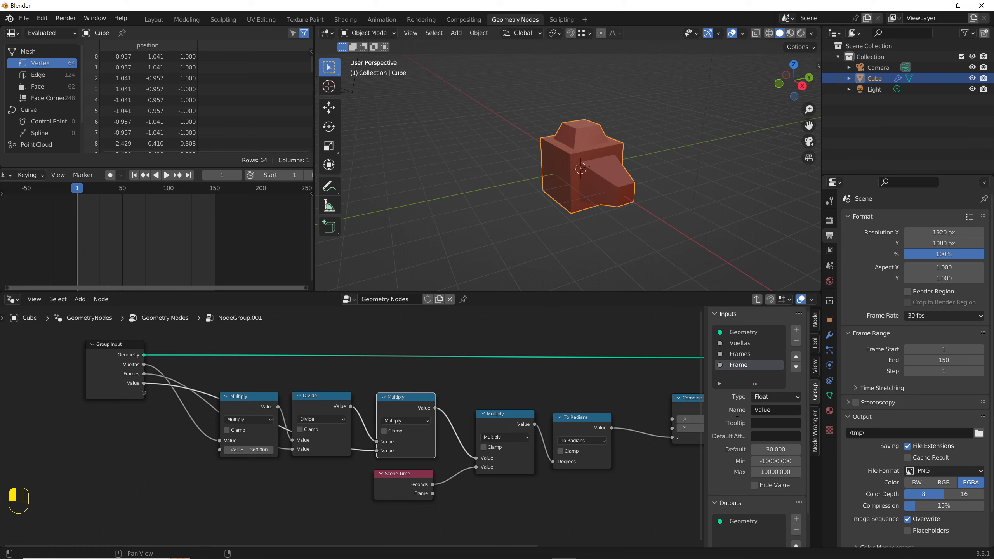
pyautogui.write(' rate')
pyautogui.press('Return')
pyautogui.click(756, 300)
pyautogui.click(352, 395)
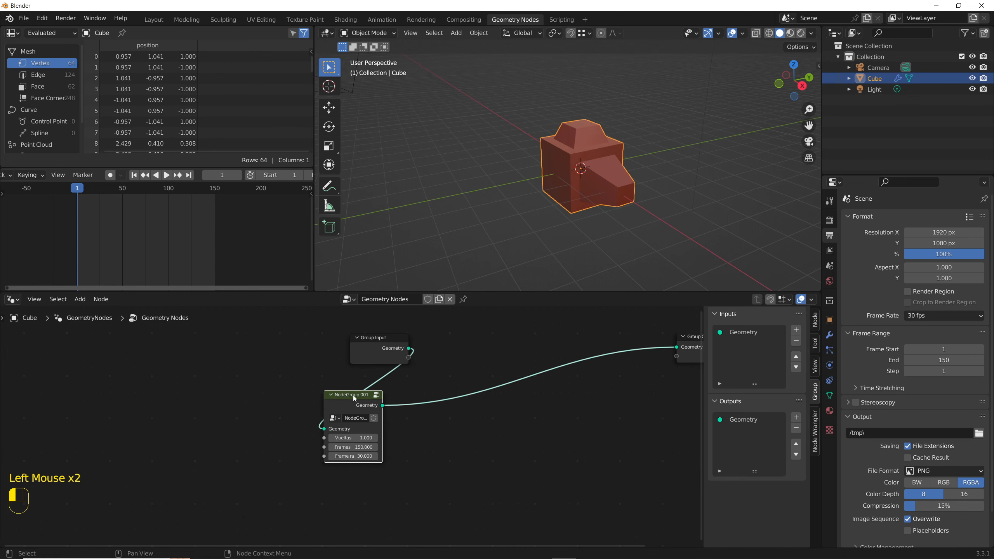
# Place the node group between Group Input and Group Output, widen it and rename it "Rotacion - segundos"
pyautogui.moveTo(353, 395); pyautogui.dragTo(529, 340)
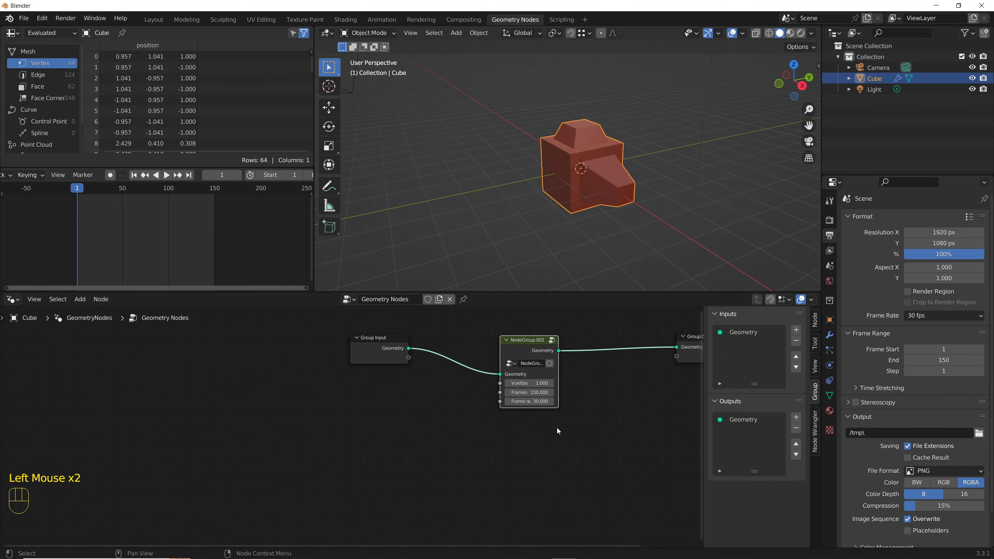
pyautogui.moveTo(559, 408); pyautogui.dragTo(601, 416)
pyautogui.doubleClick(561, 364)
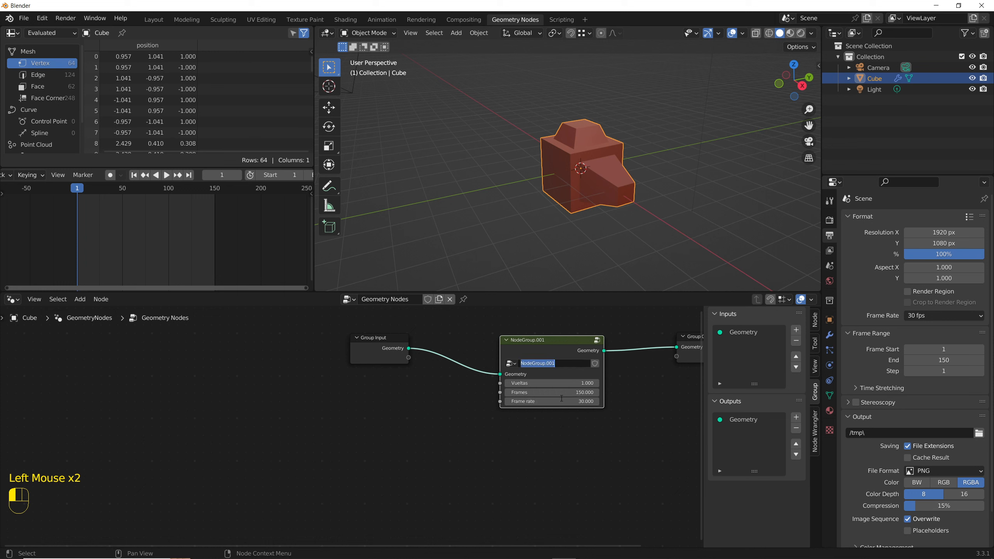
pyautogui.write('Rotacion')
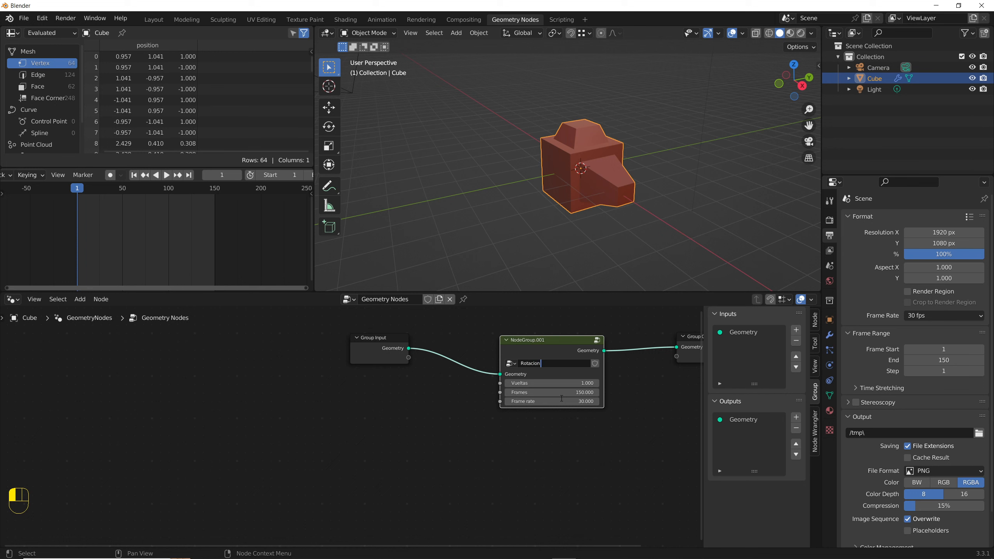
pyautogui.write(' - segundos')
pyautogui.click(537, 443)
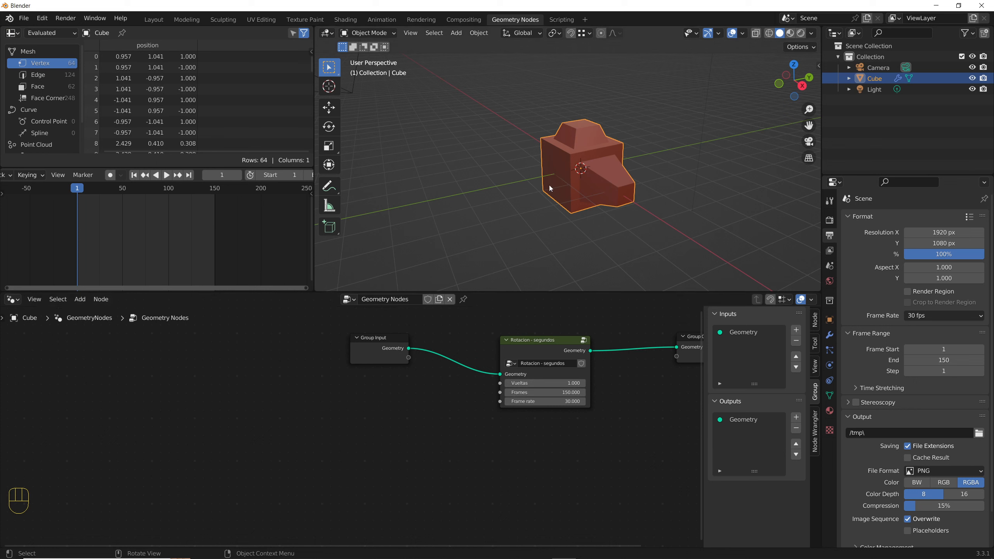
# Add a monkey mesh and move it beside the cube, clear of its geometry
pyautogui.hotkey('shift', 'a')
pyautogui.moveTo(549, 185)
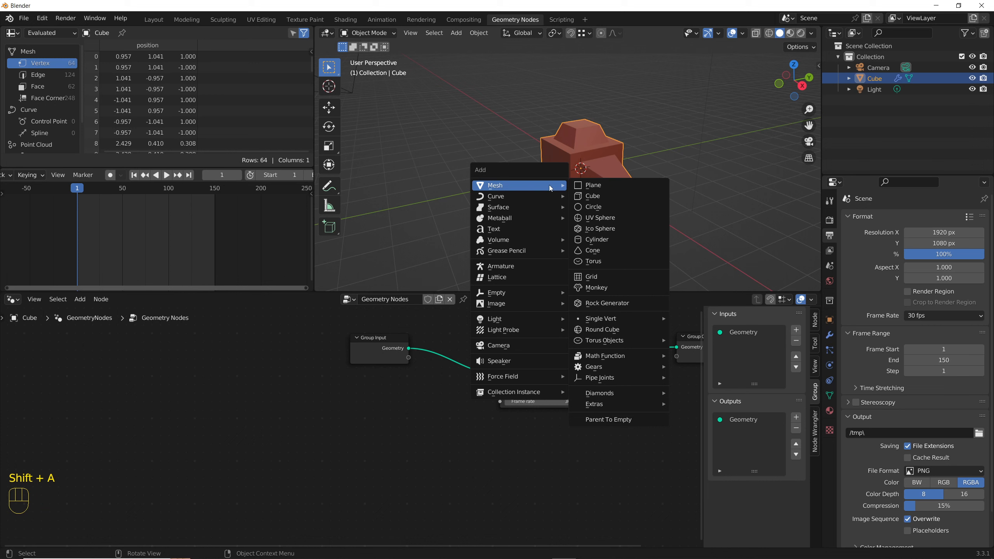
pyautogui.click(608, 287)
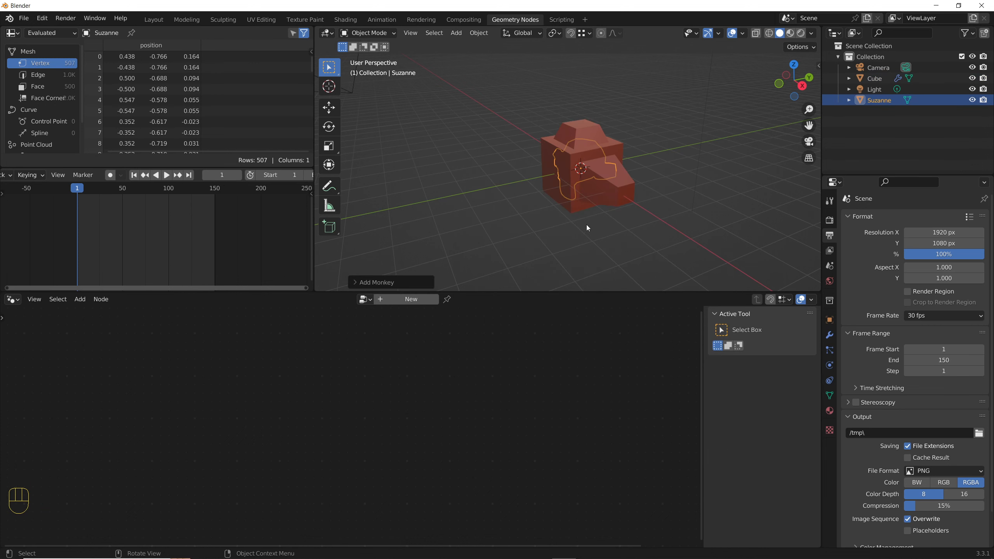
pyautogui.press('g')
pyautogui.click(699, 205)
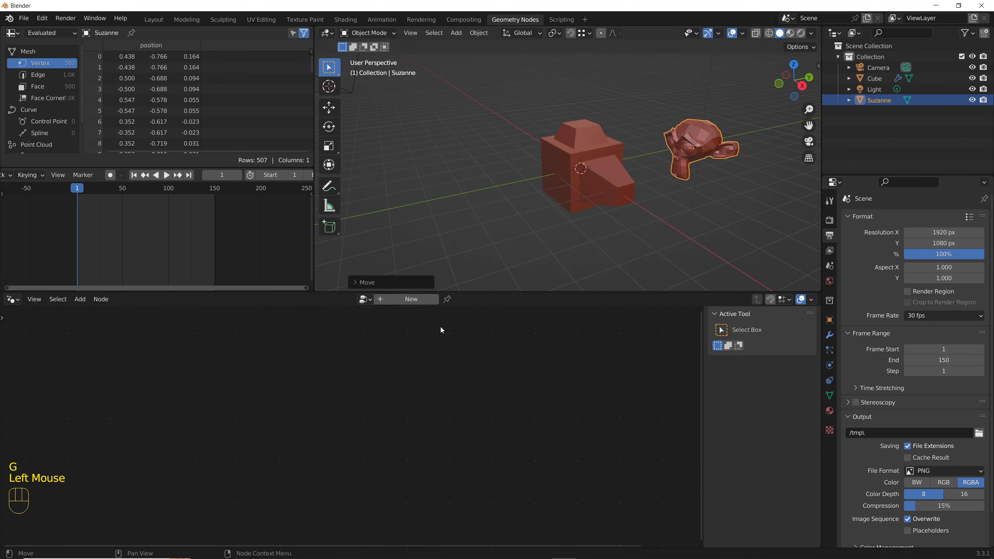
# Create a geometry node tree for the monkey and insert the "Rotacion - segundos" group between Group Input and Group Output
pyautogui.click(432, 299)
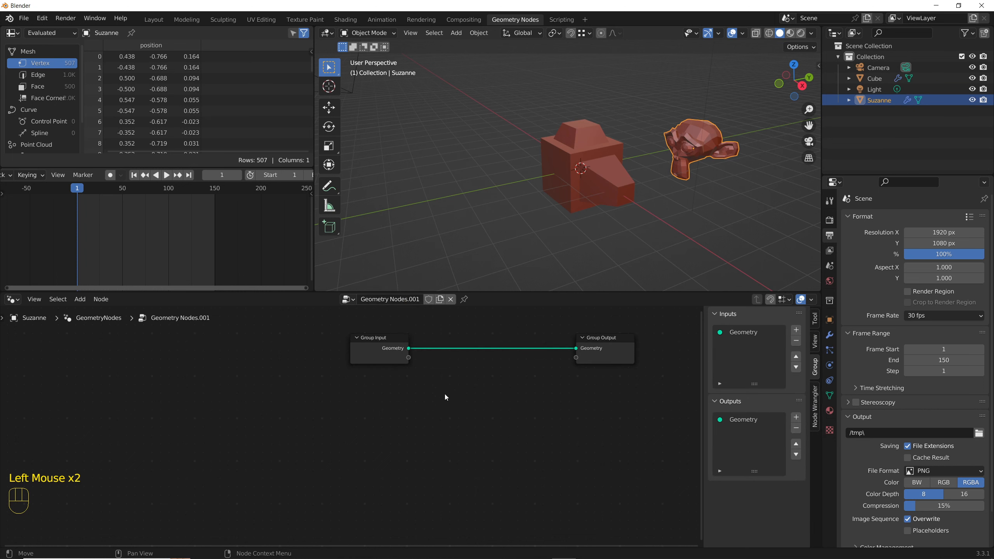
pyautogui.hotkey('shift', 'a')
pyautogui.moveTo(445, 396)
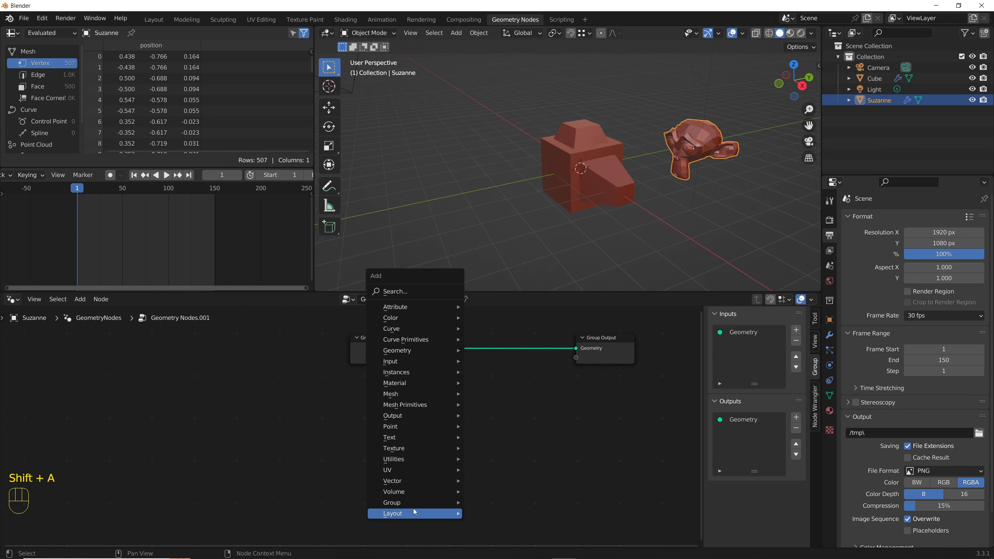
pyautogui.moveTo(403, 504)
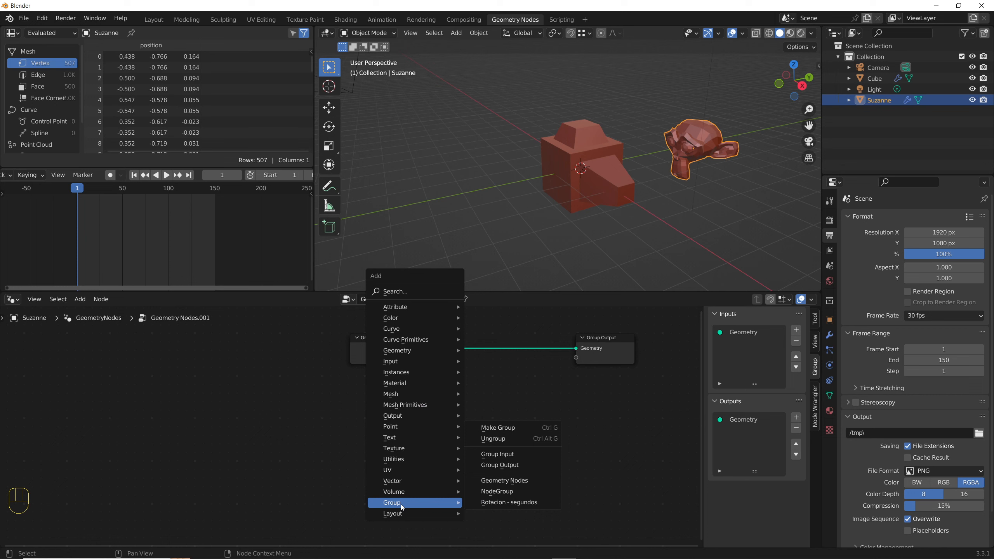
pyautogui.click(507, 505)
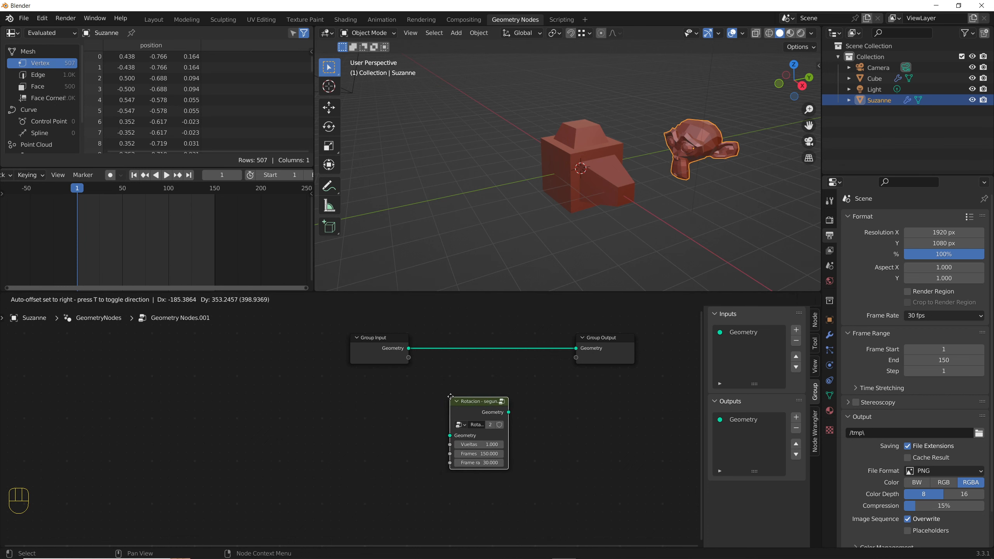
pyautogui.click(458, 397)
pyautogui.moveTo(487, 404); pyautogui.dragTo(491, 343)
pyautogui.click(577, 398)
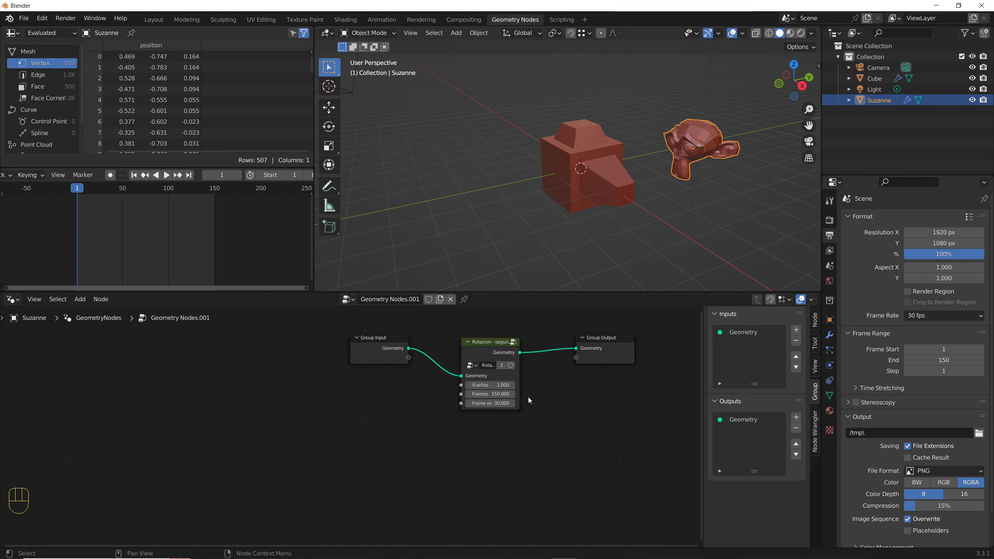
# Play the animation to check both objects' rotation, then stop and return to the first frame
pyautogui.click(169, 178)
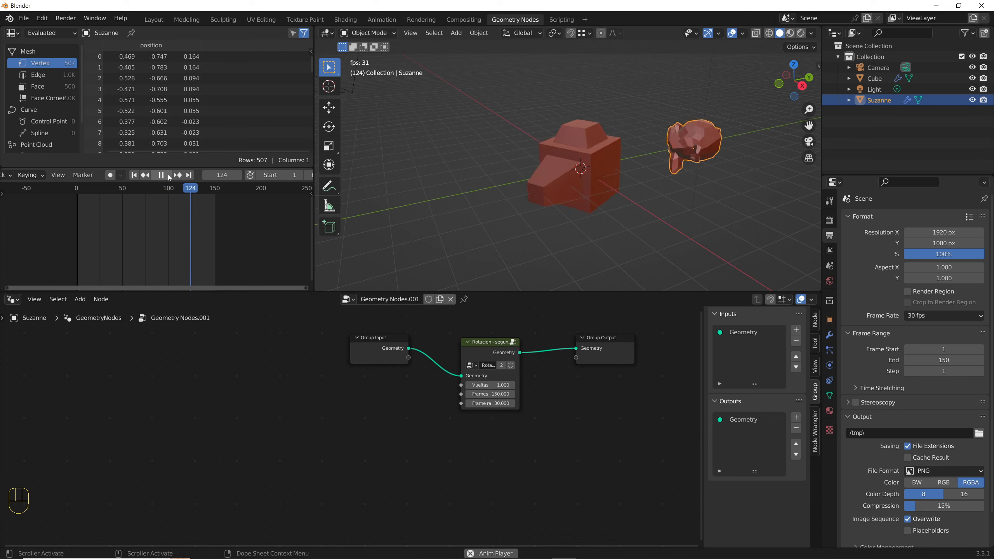
pyautogui.click(168, 178)
pyautogui.click(134, 176)
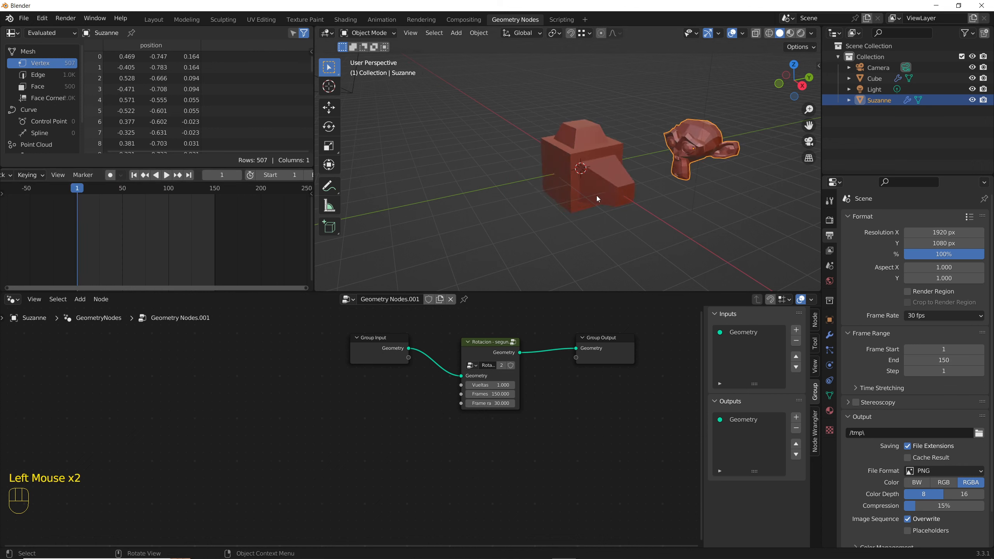
# Set Vueltas to 2 on the cube's rotation group, play the animation to compare both objects and return to the first frame
pyautogui.click(600, 178)
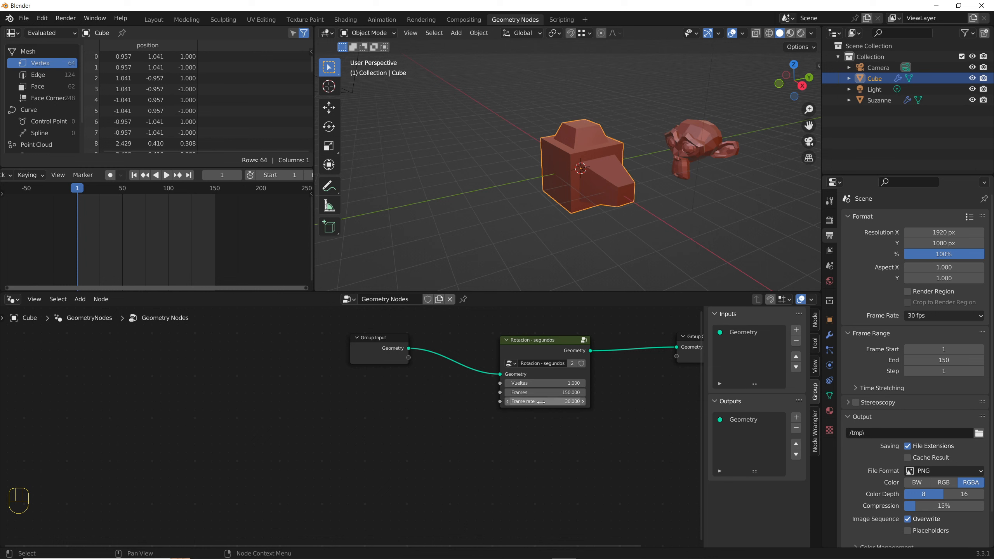
pyautogui.click(542, 384)
pyautogui.write('2')
pyautogui.press('Return')
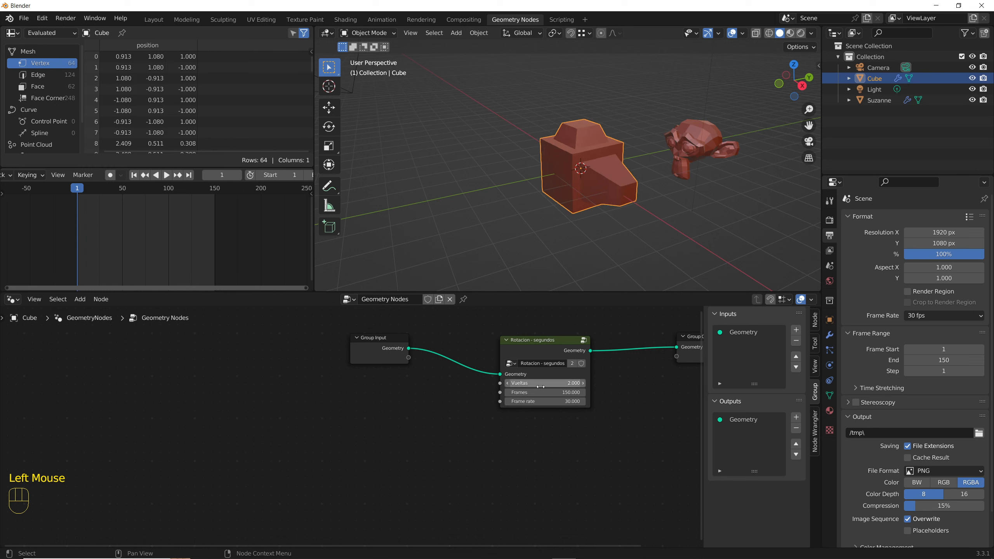
pyautogui.click(167, 175)
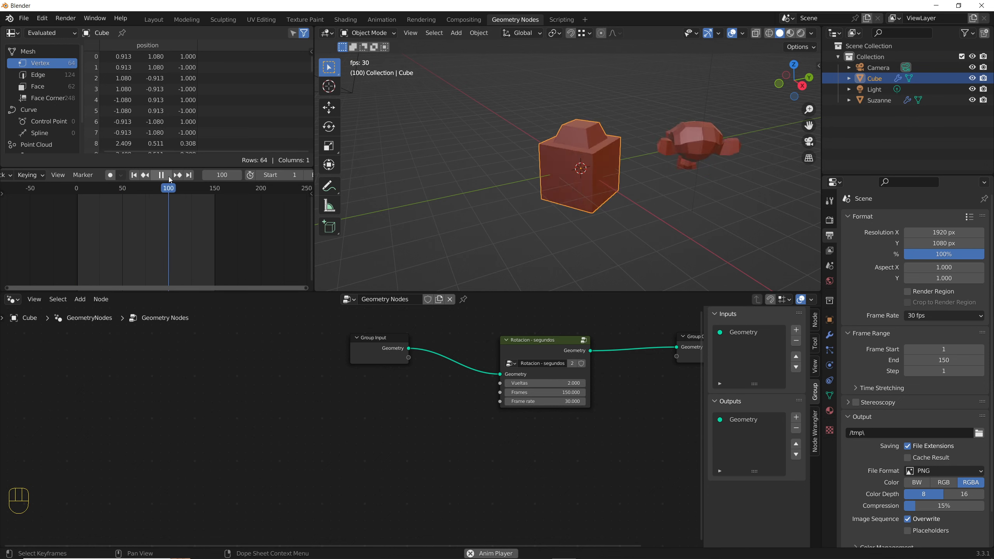
pyautogui.click(161, 175)
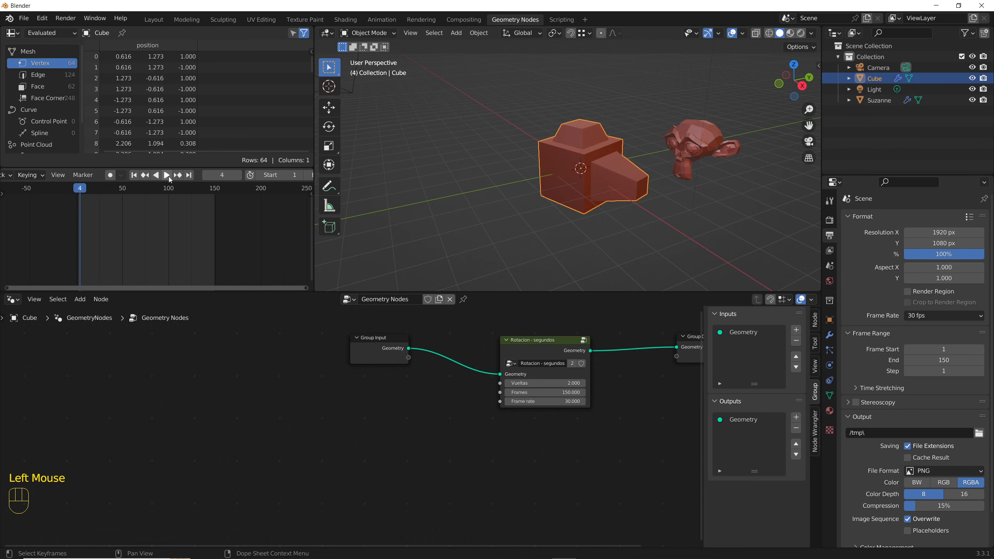
pyautogui.doubleClick(134, 175)
# Delete the monkey object from the scene
pyautogui.click(397, 451)
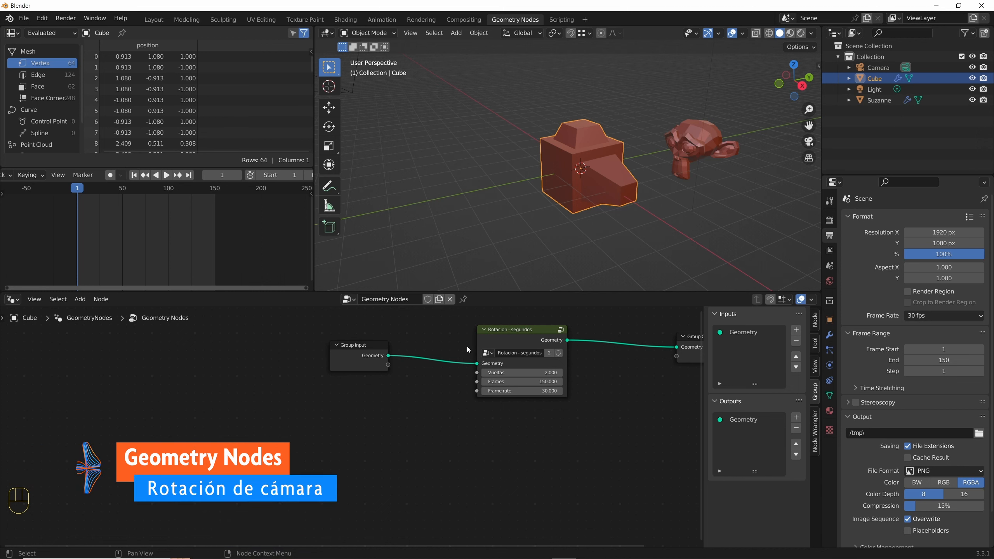
pyautogui.click(678, 140)
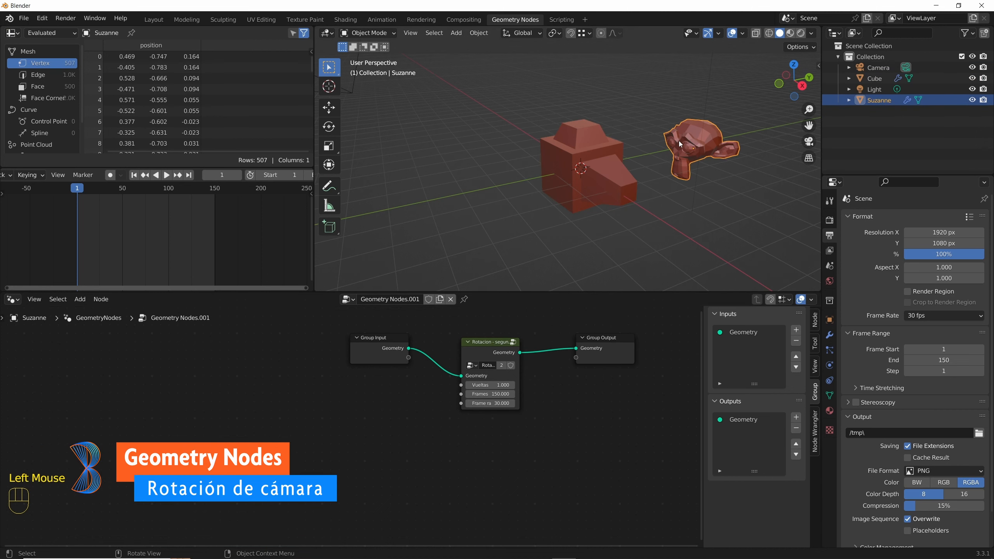
pyautogui.press('Delete')
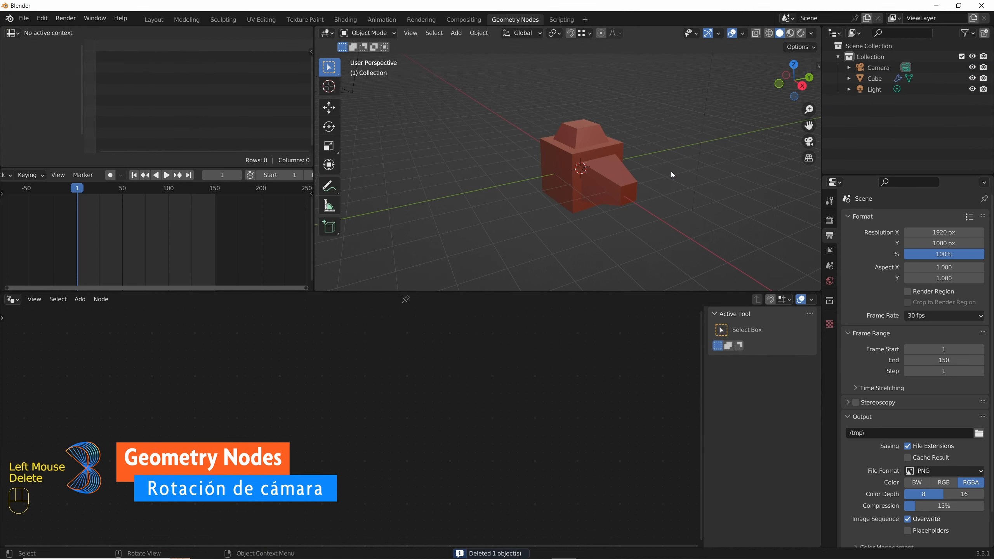
# Detach the "Rotacion - segundos" node from the cube's node chain, leaving Group Input linked straight to Group Output
pyautogui.click(571, 186)
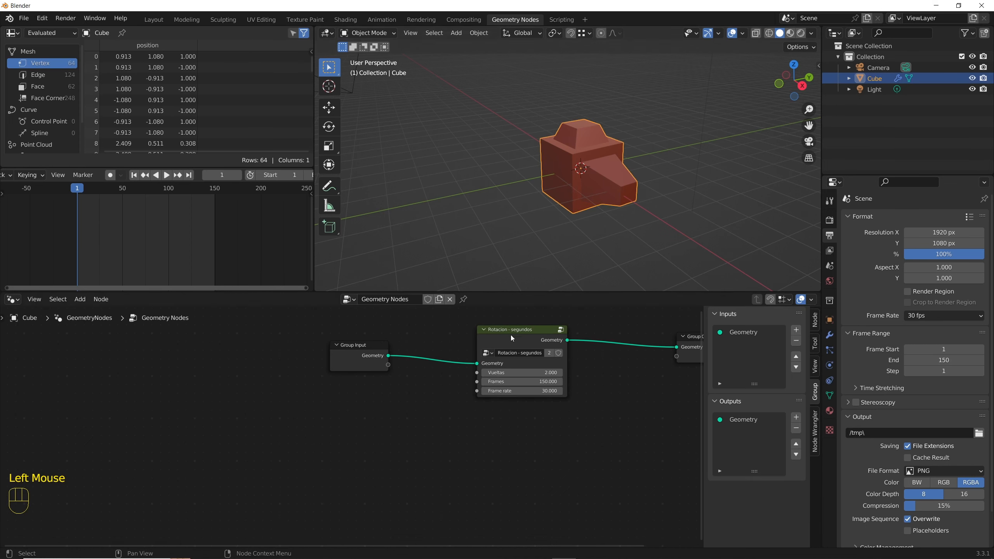
pyautogui.keyDown('alt'); pyautogui.moveTo(511, 332); pyautogui.dragTo(515, 397); pyautogui.keyUp('alt')
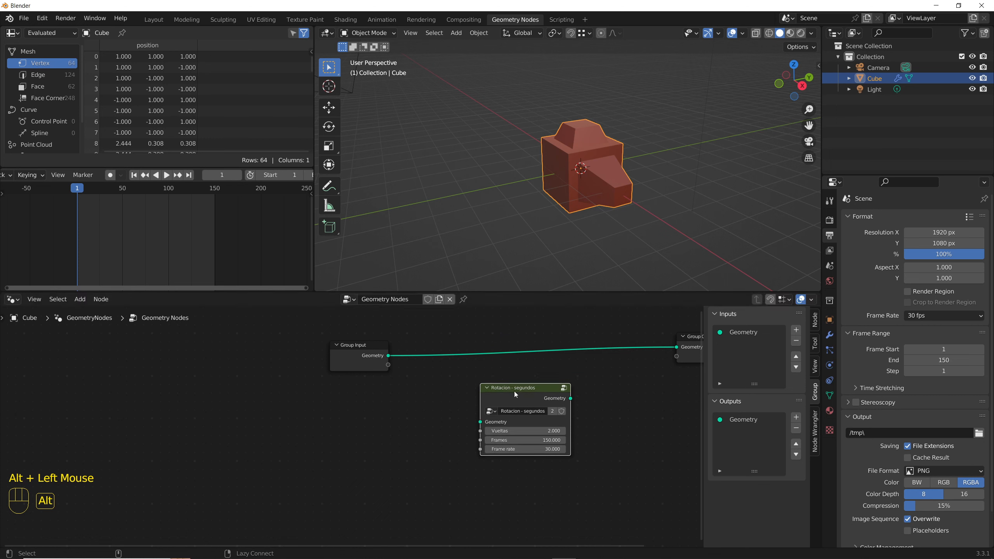
pyautogui.moveTo(367, 356); pyautogui.dragTo(365, 350)
pyautogui.scroll(-2, 525, 211)
pyautogui.scroll(-1, 526, 212)
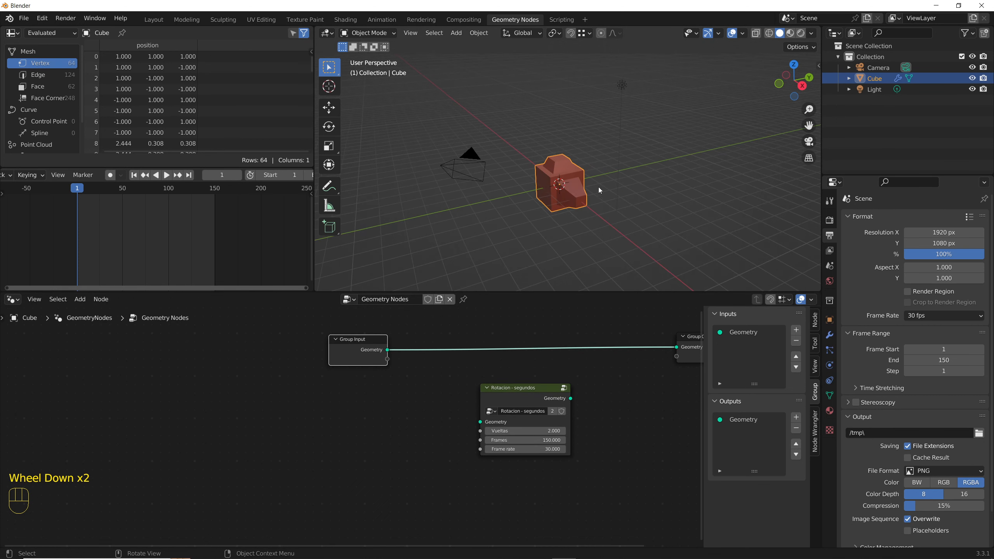
pyautogui.click(598, 186)
pyautogui.click(471, 155)
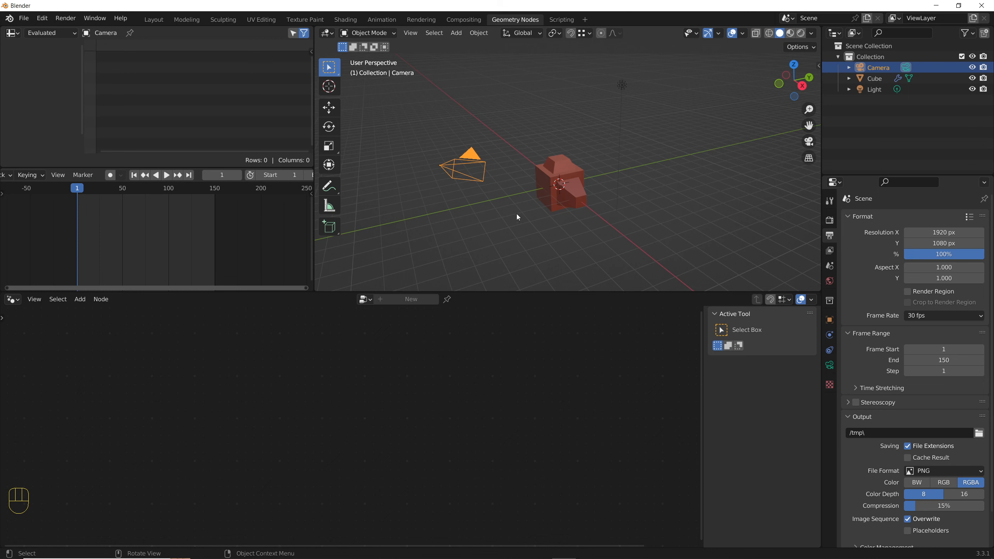
# Raise the cube along the Z axis so it sits above the world origin, then deselect it
pyautogui.click(553, 184)
pyautogui.scroll(2, 554, 183)
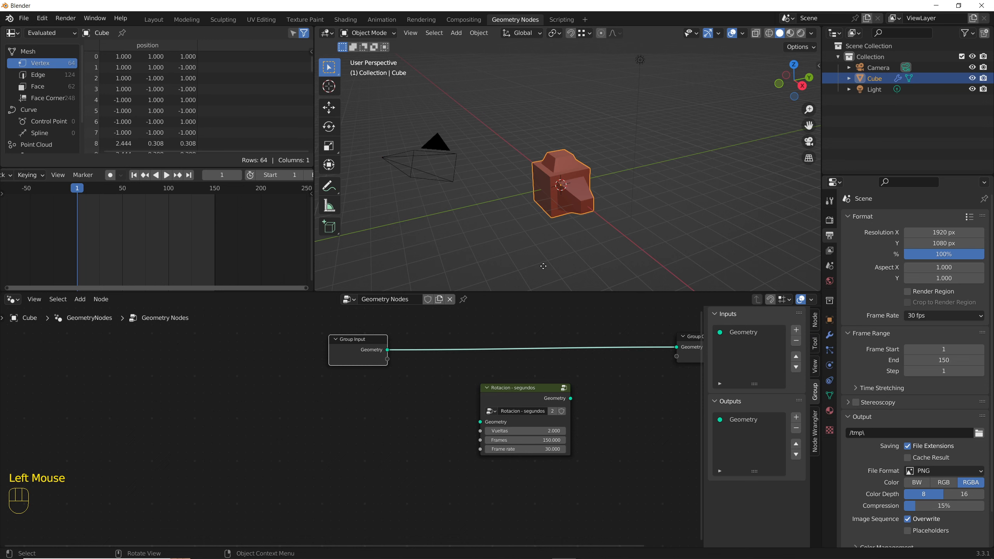
pyautogui.press('g')
pyautogui.press('z')
pyautogui.click(542, 224)
pyautogui.click(538, 243)
pyautogui.moveTo(537, 243); pyautogui.dragTo(547, 211, button='middle')
pyautogui.scroll(2, 550, 205)
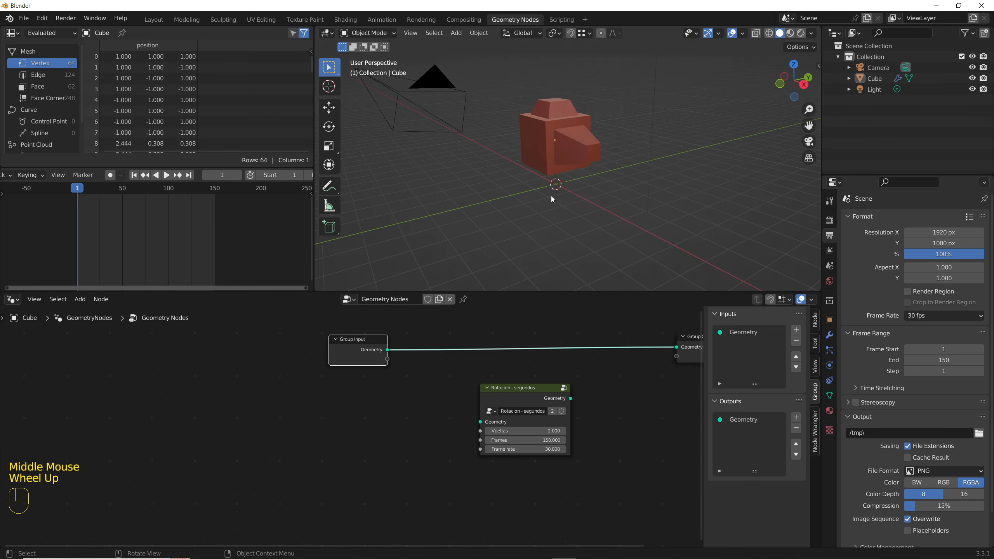
# Add a plane at the world origin and scale its mesh down to about 0.2 in Edit Mode
pyautogui.hotkey('shift', 'a')
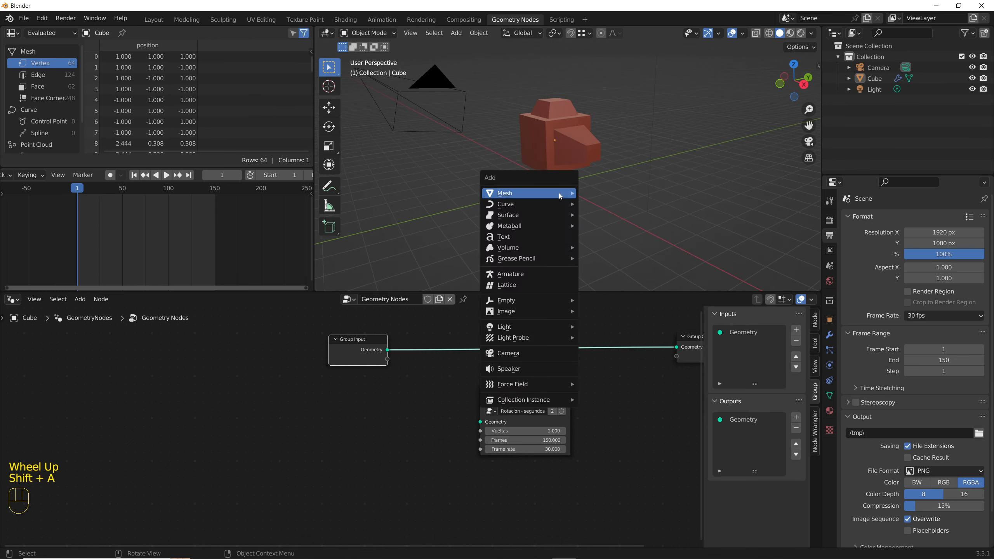
pyautogui.moveTo(559, 195)
pyautogui.click(590, 193)
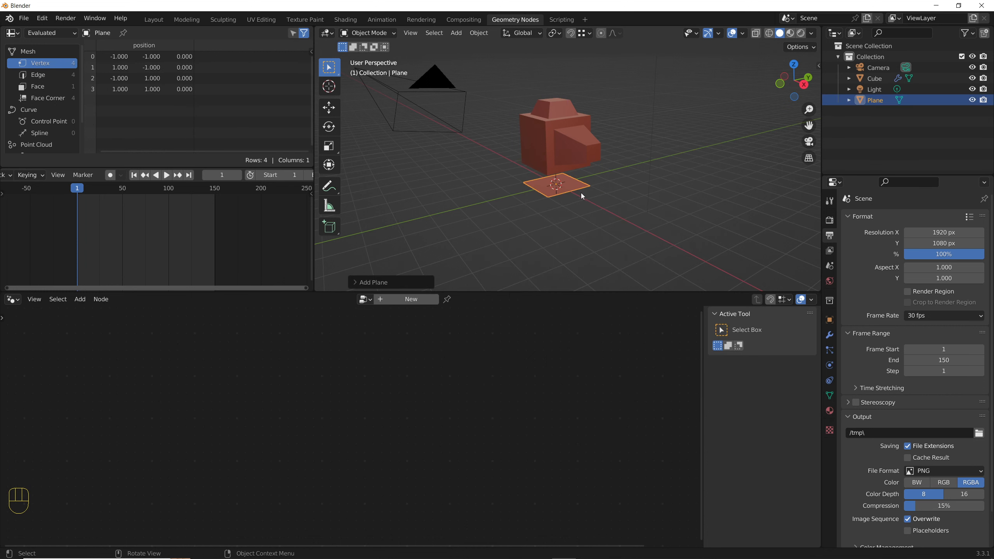
pyautogui.press('Tab')
pyautogui.press('1')
pyautogui.press('s')
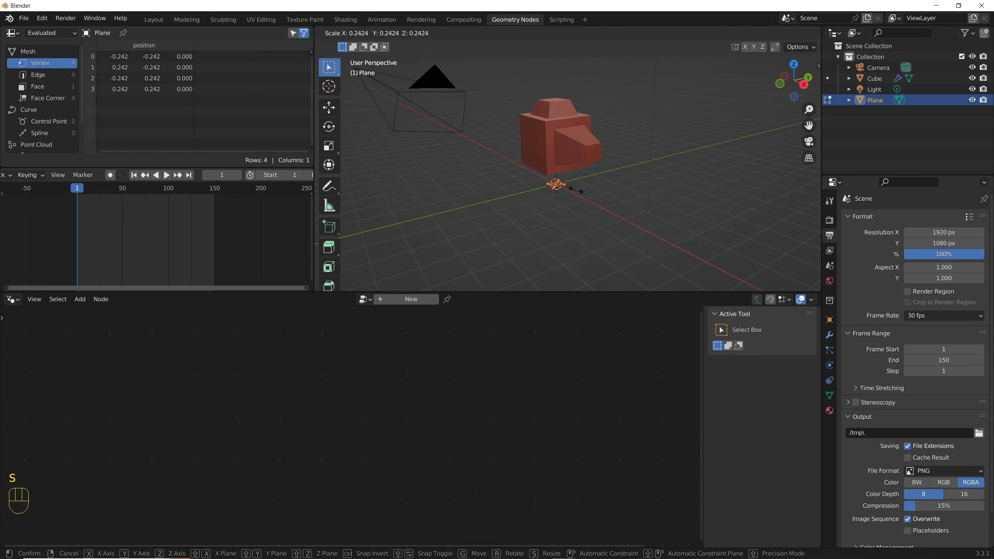
pyautogui.click(540, 190)
# Select three of the small plane's four corner vertices and return to Object Mode
pyautogui.scroll(8, 541, 191)
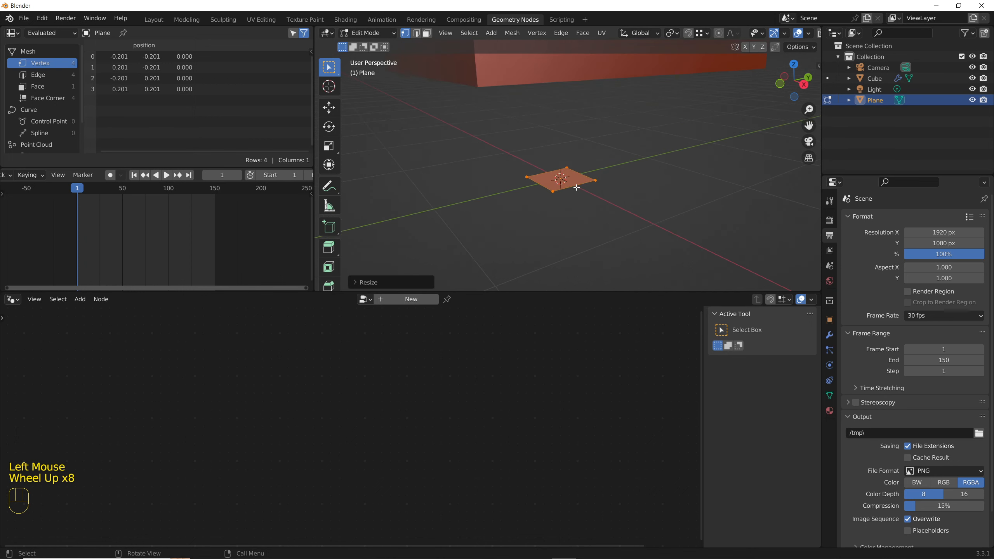
pyautogui.click(526, 177)
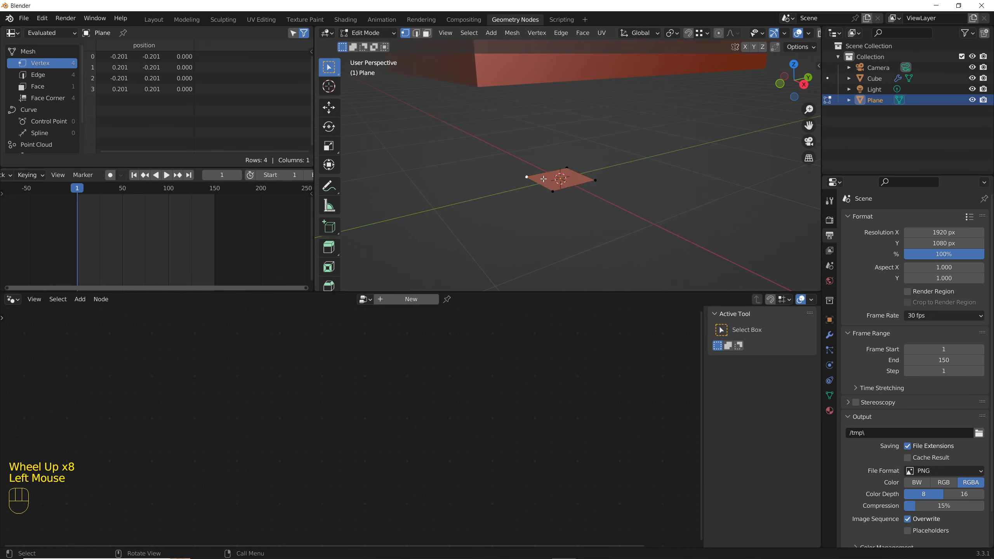
pyautogui.keyDown('shift'); pyautogui.click(595, 180); pyautogui.keyUp('shift')
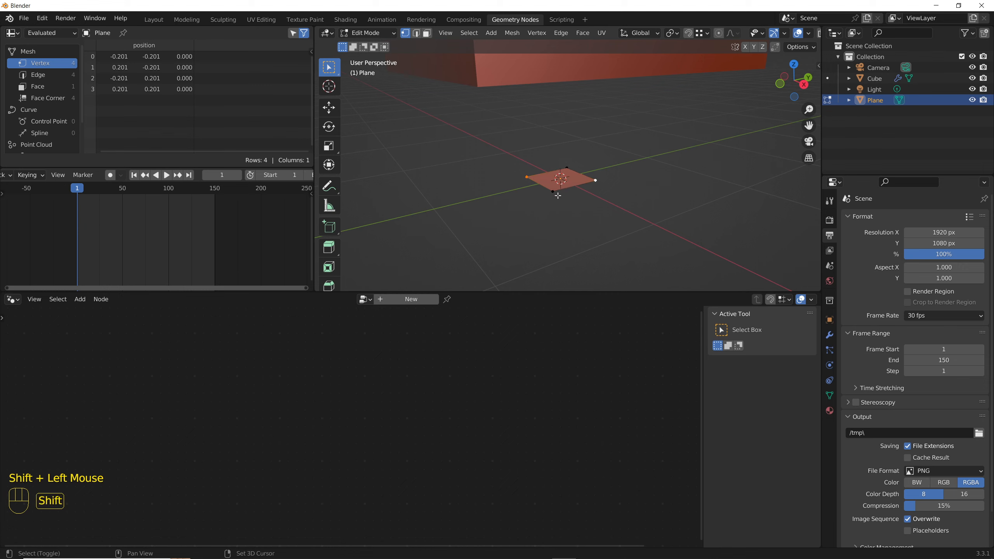
pyautogui.keyDown('shift'); pyautogui.click(553, 192); pyautogui.keyUp('shift')
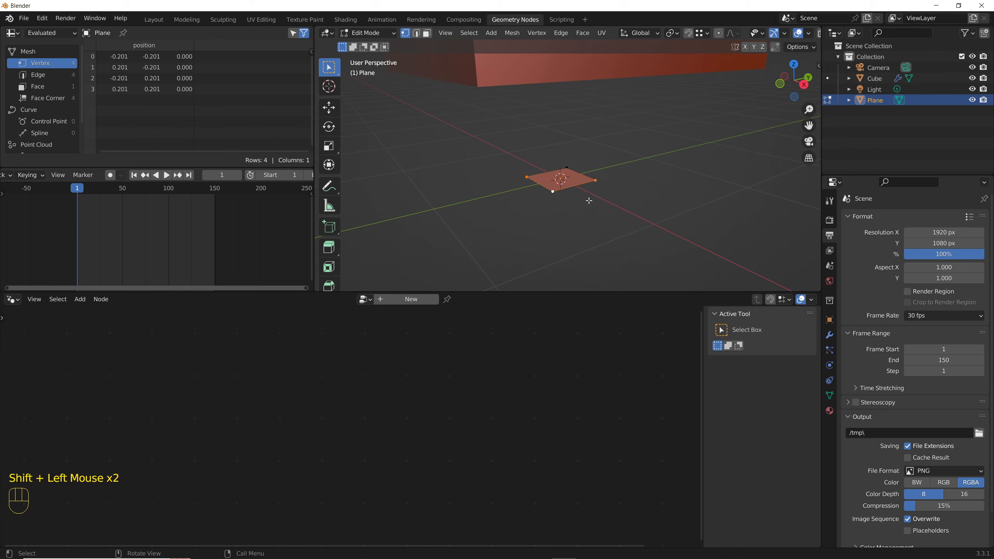
pyautogui.moveTo(577, 190); pyautogui.dragTo(570, 195, button='middle')
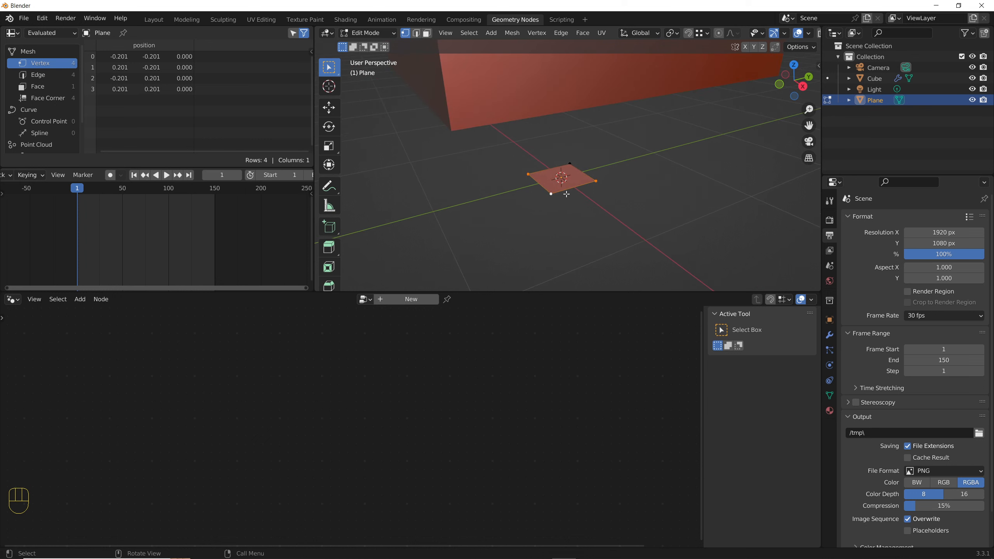
pyautogui.scroll(-3, 565, 190)
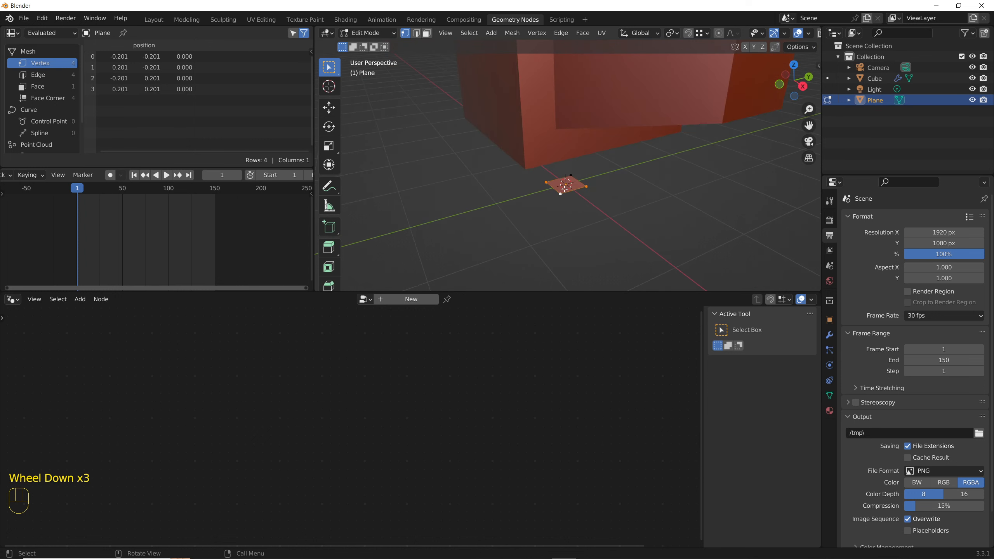
pyautogui.press('Tab')
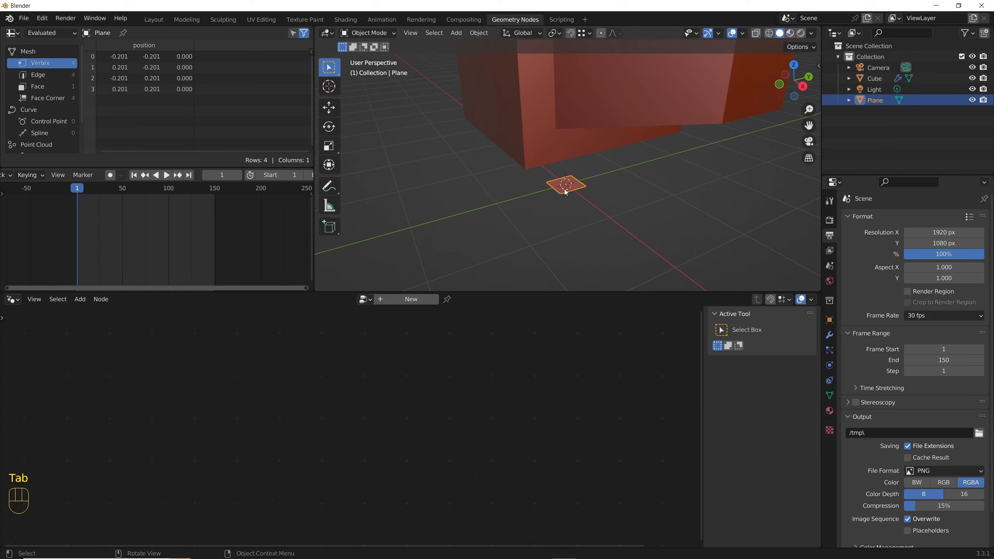
# Parent the camera to the small plane using the Vertex (Triangle) option
pyautogui.scroll(-4, 603, 201)
pyautogui.scroll(-3, 608, 198)
pyautogui.moveTo(608, 196); pyautogui.dragTo(584, 205, button='middle')
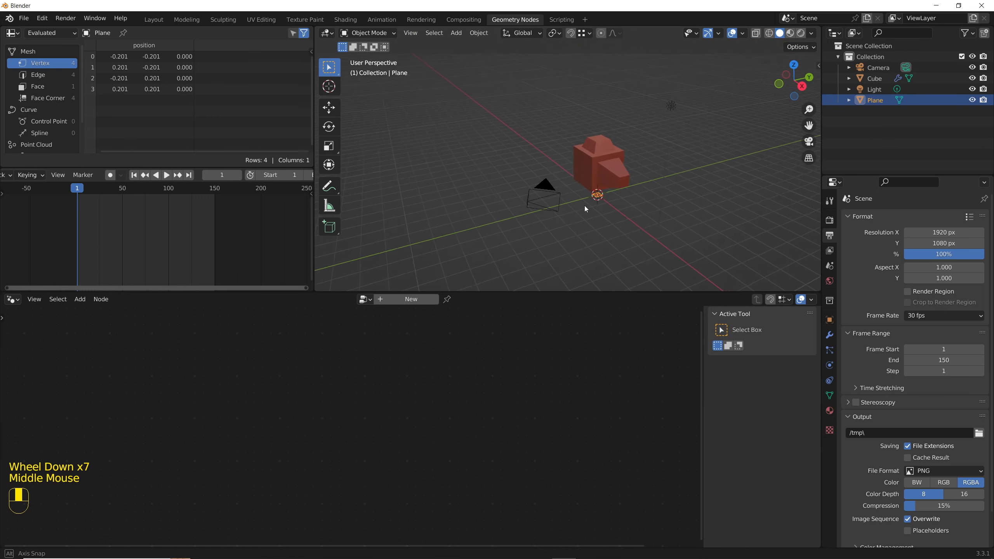
pyautogui.scroll(2, 582, 190)
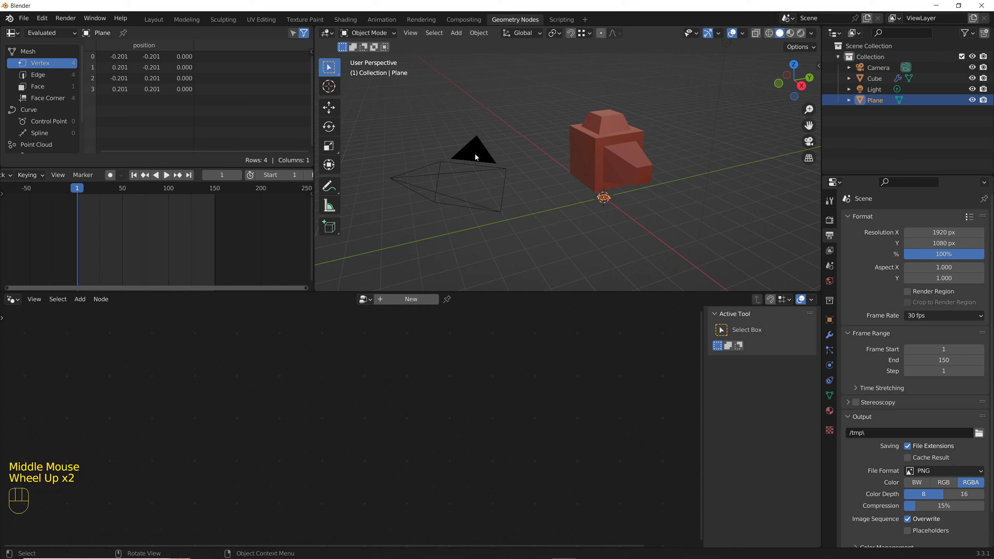
pyautogui.click(473, 148)
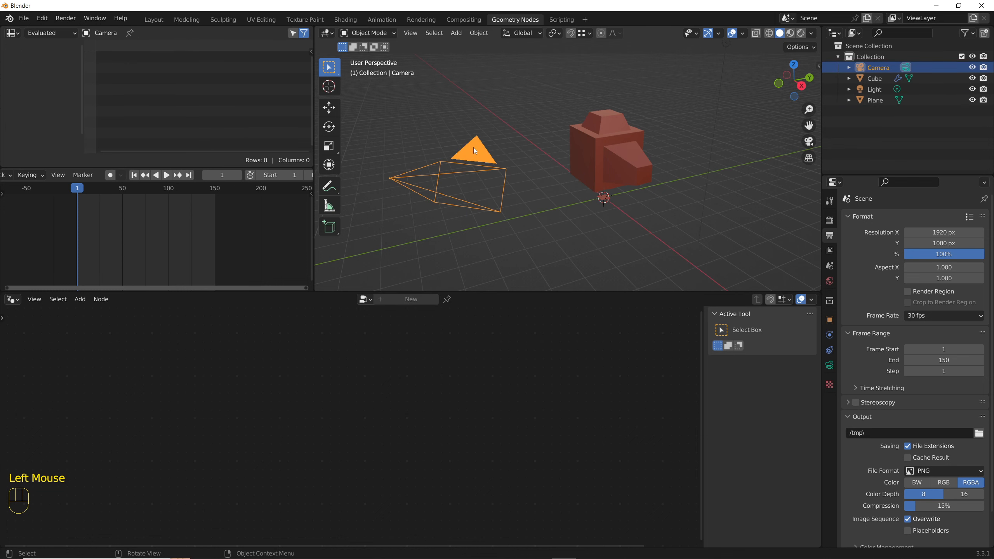
pyautogui.keyDown('shift'); pyautogui.click(604, 199); pyautogui.keyUp('shift')
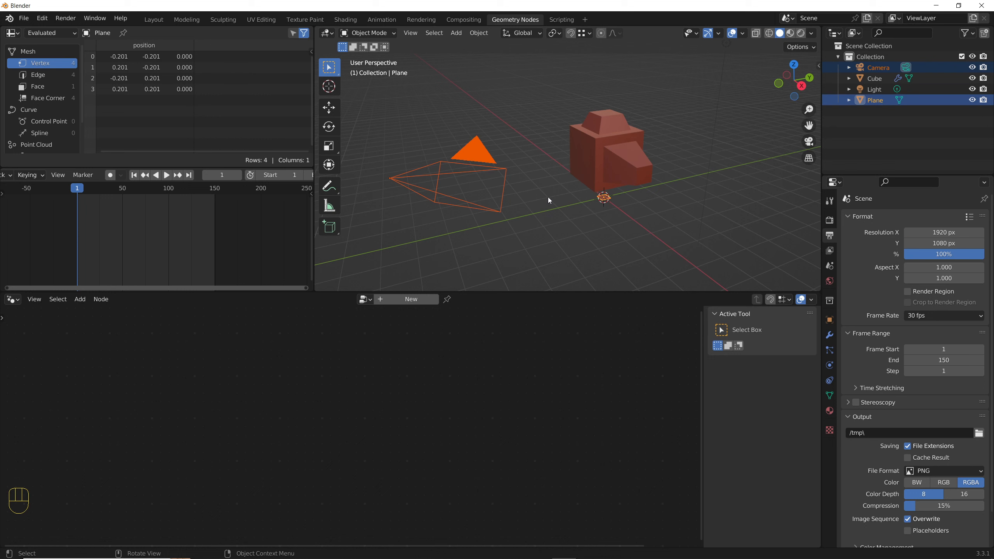
pyautogui.hotkey('ctrl', 'p')
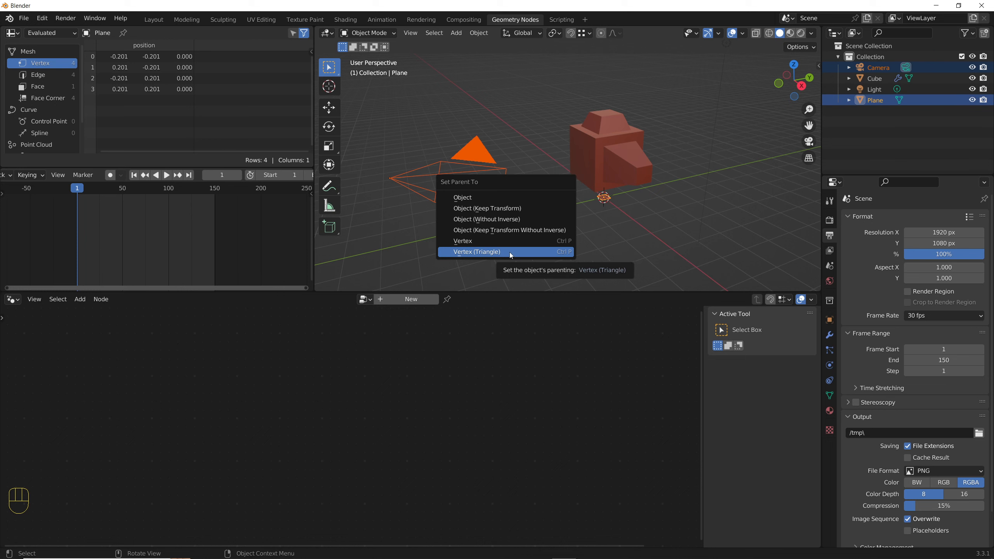
pyautogui.click(482, 252)
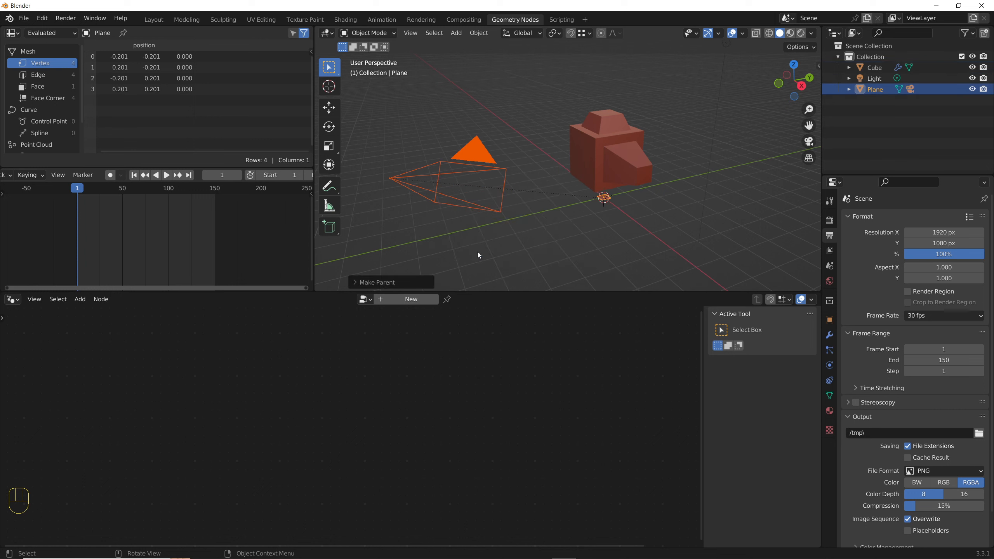
# Try moving the plane freely and rotating it about the global Z axis to test the camera's parenting
pyautogui.click(604, 202)
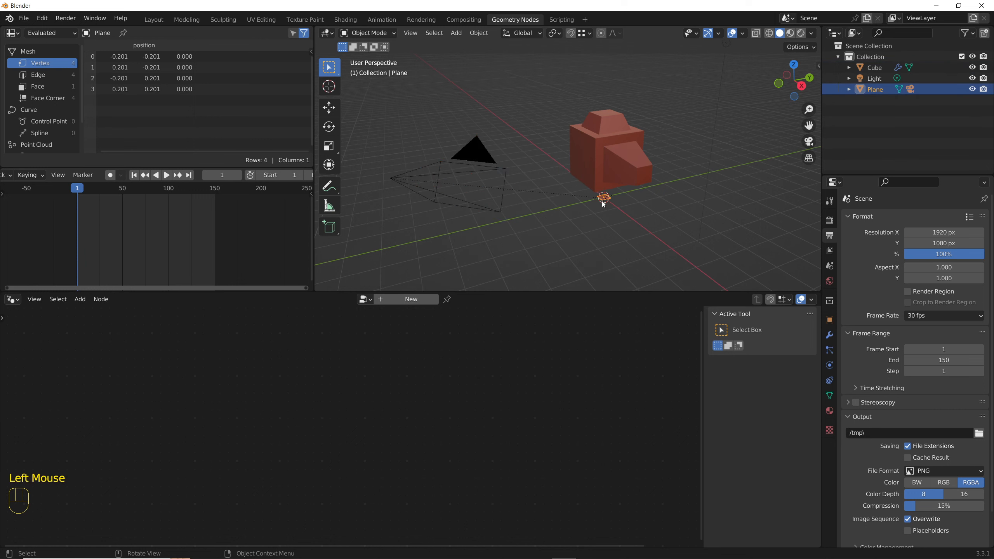
pyautogui.press('g')
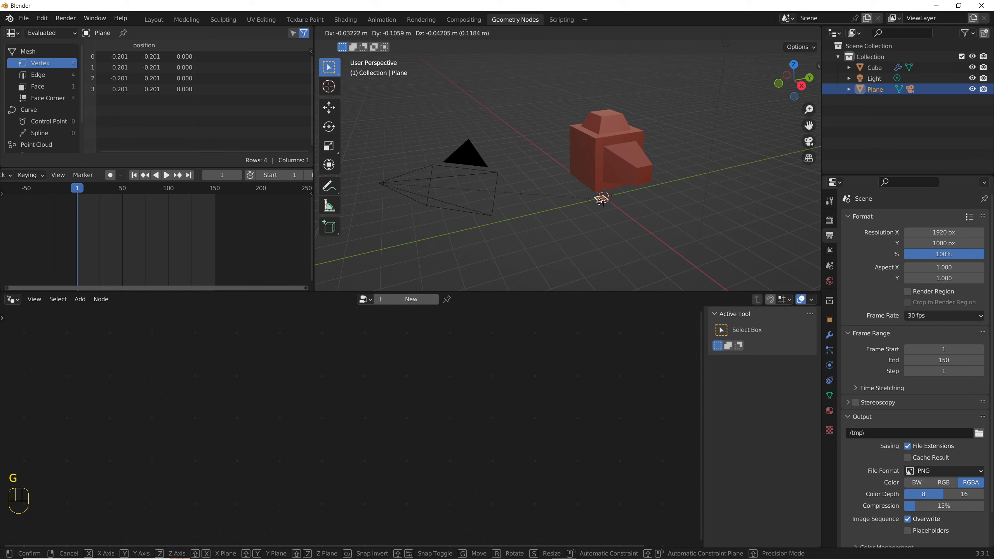
pyautogui.rightClick(552, 211)
pyautogui.press('r')
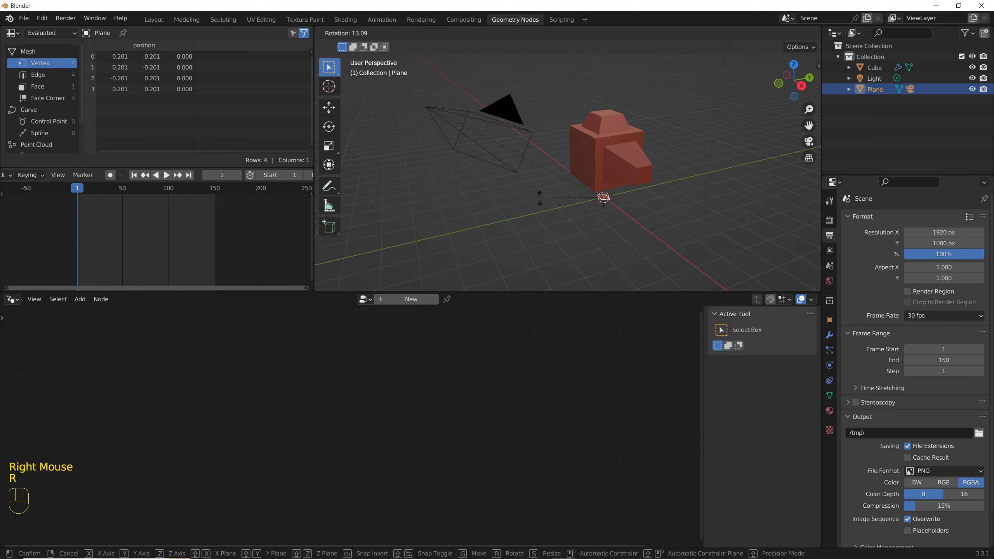
pyautogui.press('z')
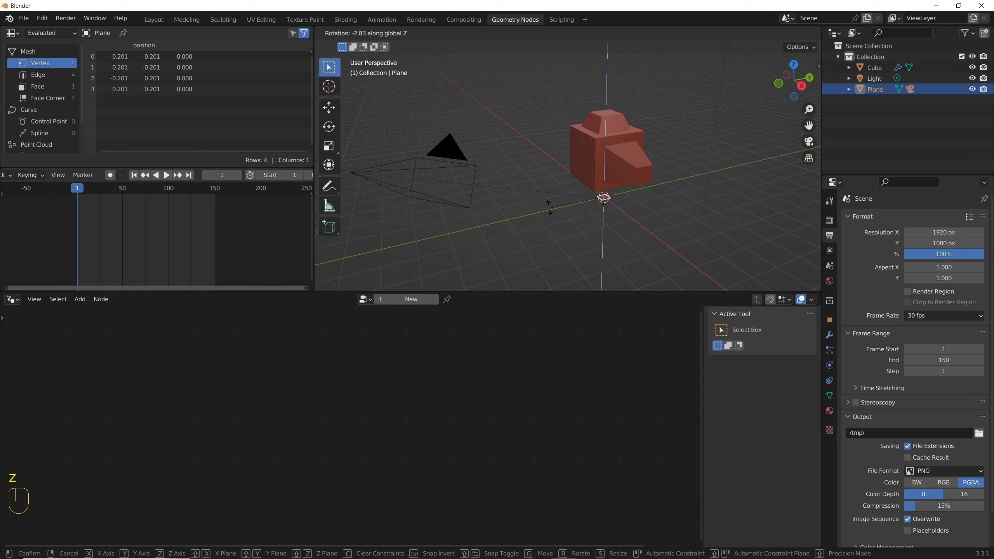
pyautogui.rightClick(549, 206)
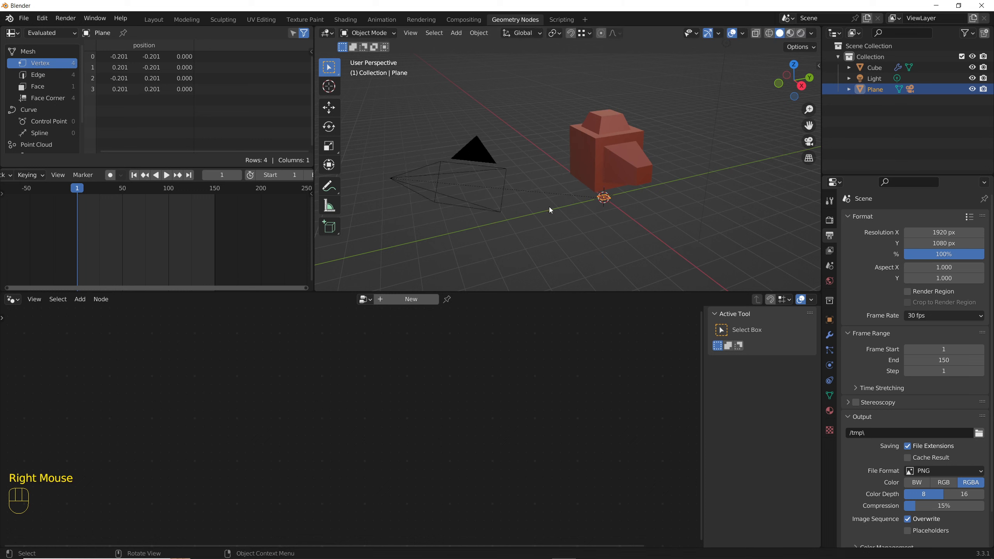
# Look through the camera and set its rotation to about 72.4° in X and 45.3° in Z to frame the cube
pyautogui.click(573, 219)
pyautogui.press('KP_0')
pyautogui.click(693, 140)
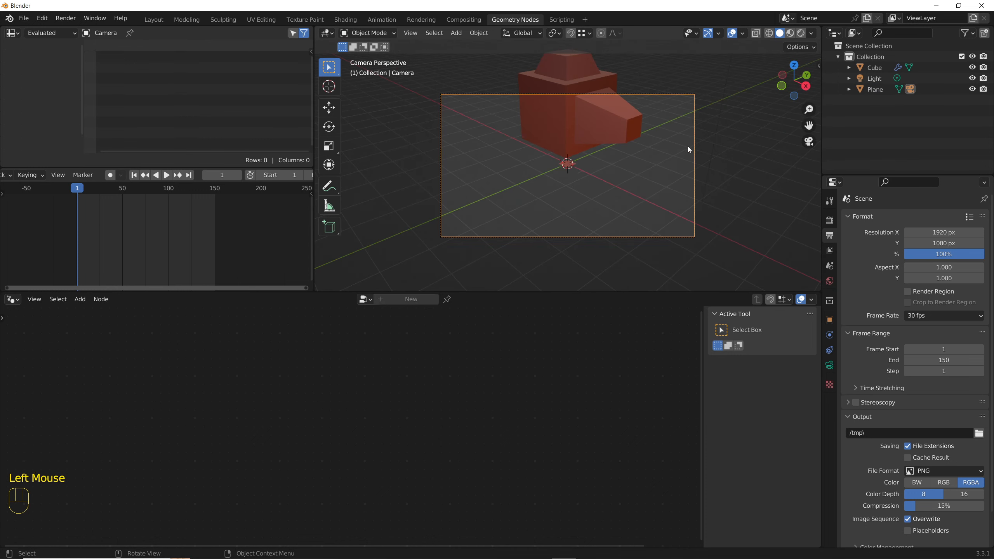
pyautogui.press('n')
pyautogui.moveTo(730, 132); pyautogui.dragTo(738, 154)
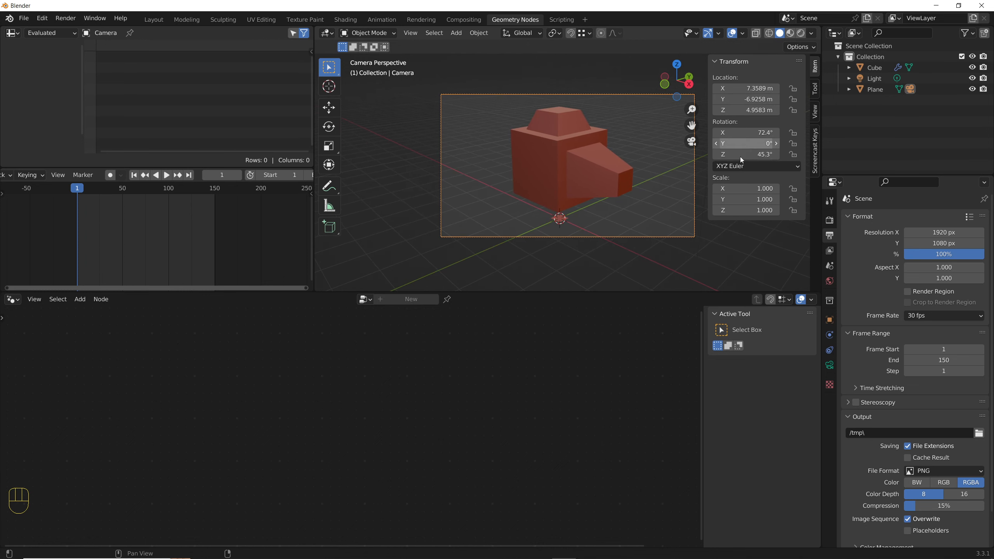
# Try rotating the plane to about -23.1° in Z to test the camera orbit, and reset its Z rotation to 0°
pyautogui.click(560, 218)
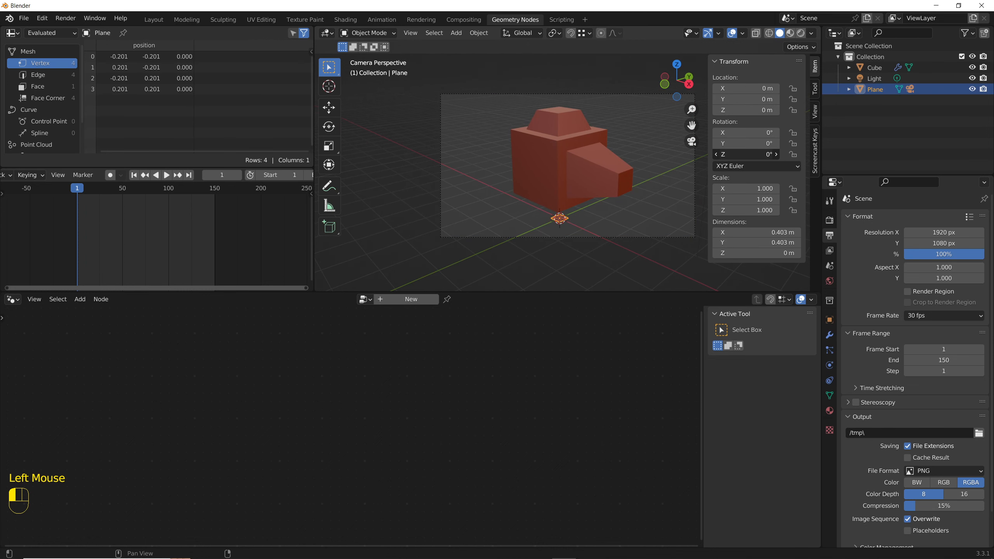
pyautogui.moveTo(745, 154)
pyautogui.mouseDown()
pyautogui.moveTo(781, 155)
pyautogui.moveTo(743, 154)
pyautogui.mouseUp()
pyautogui.click(733, 155)
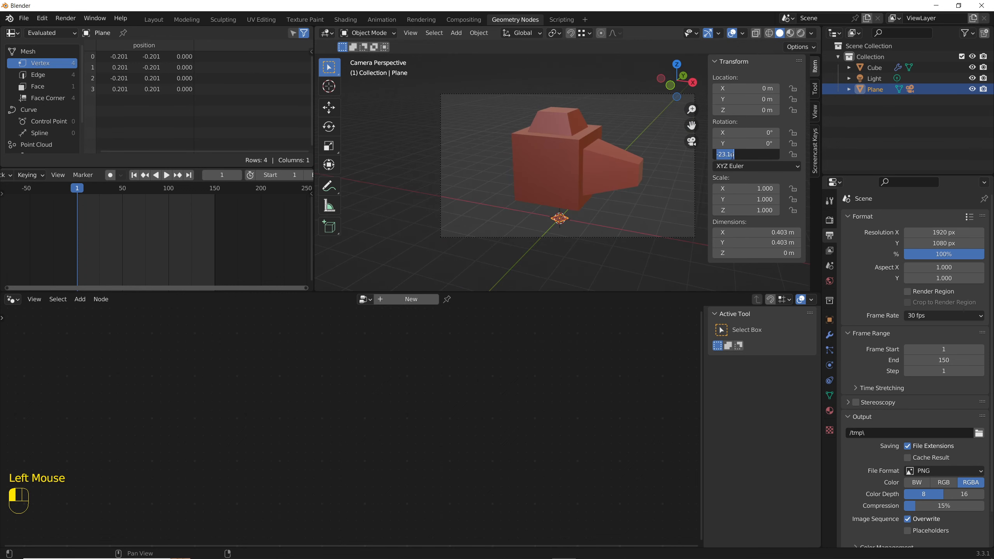
pyautogui.write('0')
pyautogui.press('Return')
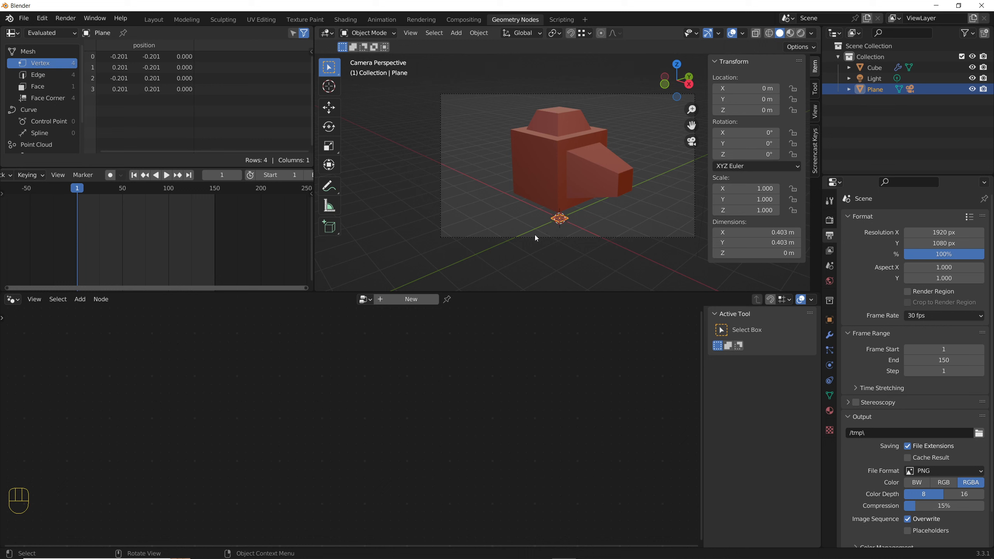
# Give the plane a new Geometry Nodes tree with the "Rotacion - segundos" group between Group Input and Group Output, and play the animation
pyautogui.click(414, 301)
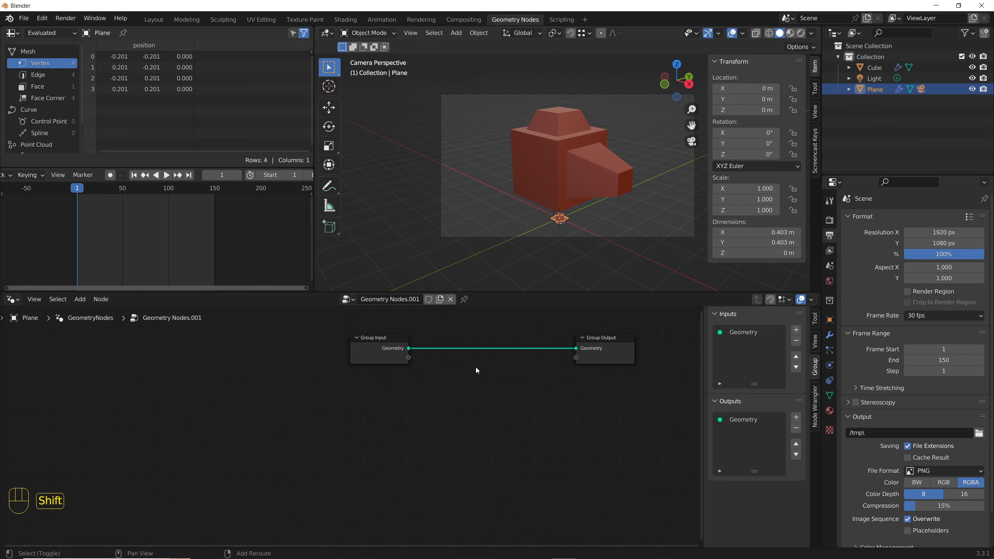
pyautogui.hotkey('shift', 'a')
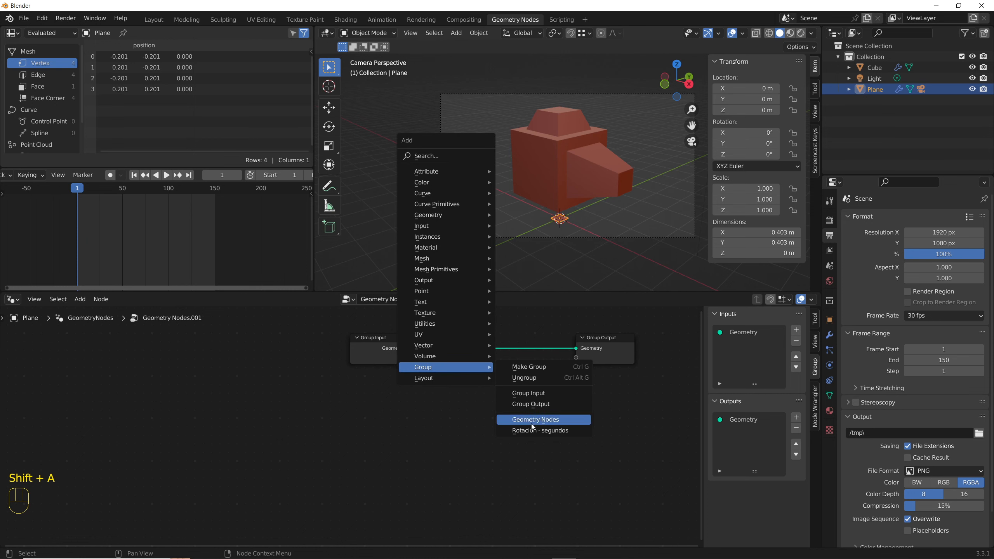
pyautogui.click(540, 430)
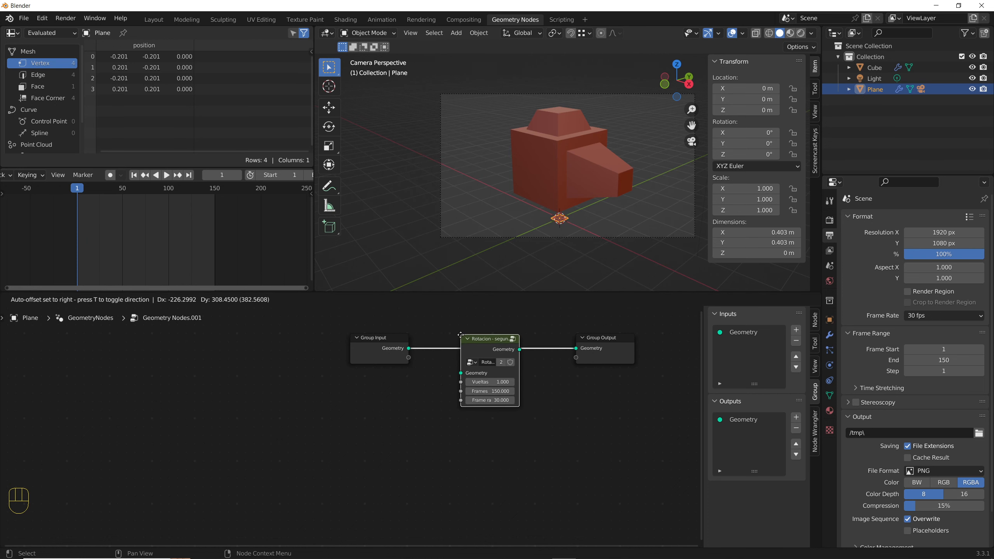
pyautogui.click(461, 336)
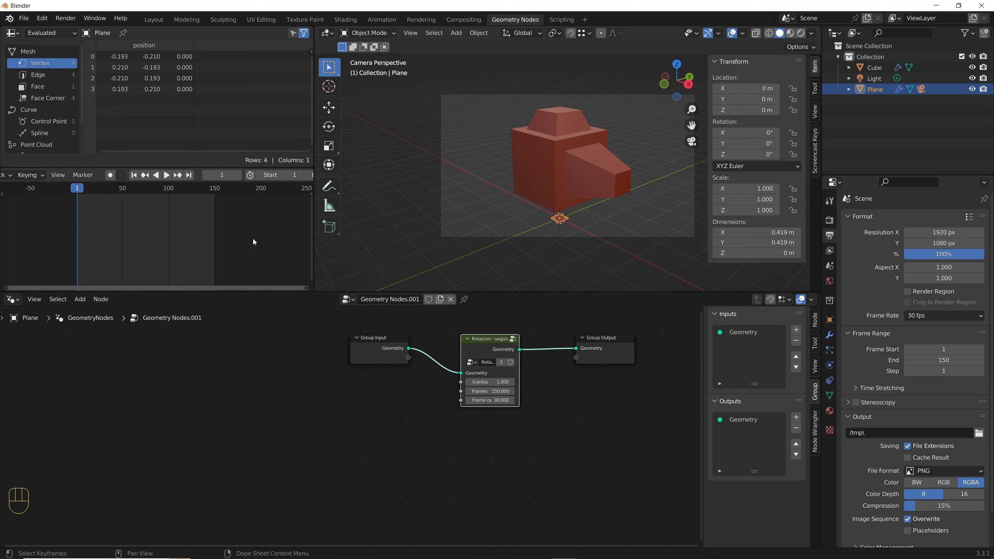
pyautogui.click(167, 178)
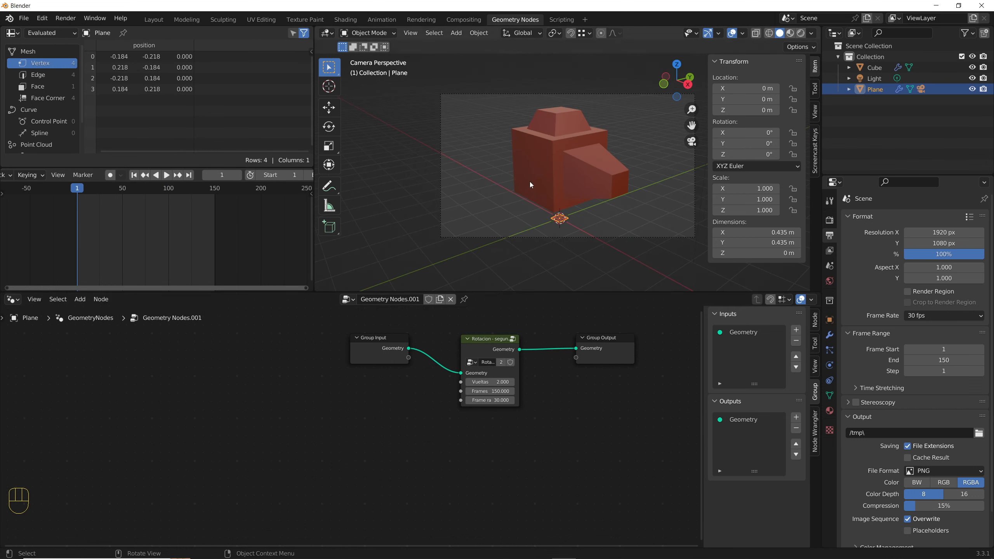
# Reinsert the "Rotacion - segundos" node between the cube's Group Input and Group Output, and play the animation
pyautogui.click(545, 162)
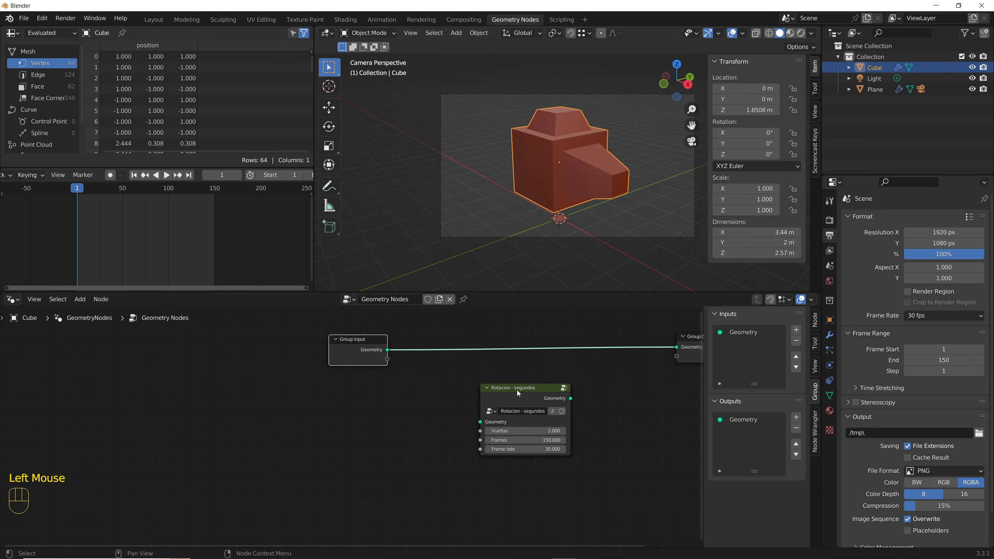
pyautogui.moveTo(517, 390); pyautogui.dragTo(526, 337)
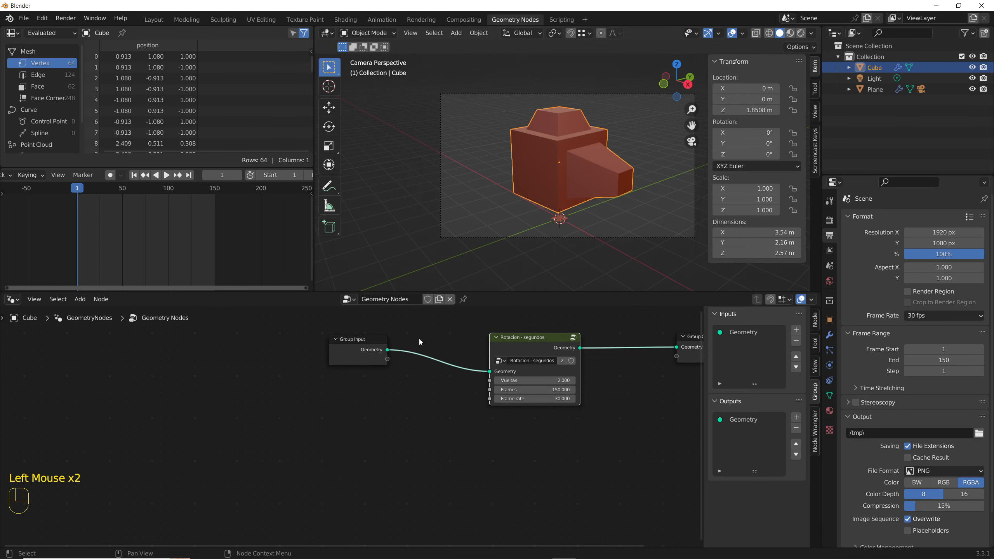
pyautogui.click(166, 174)
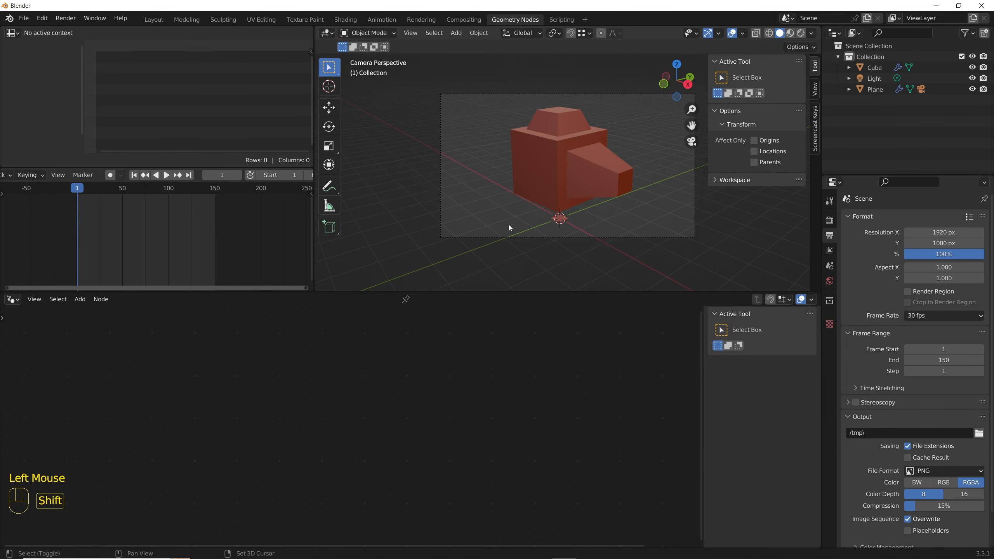
# Add a torus and place it beside the cube at about X 2.03 m, Y 2.44 m, Z 0.02 m
pyautogui.hotkey('shift', 'a')
pyautogui.moveTo(509, 224)
pyautogui.click(549, 300)
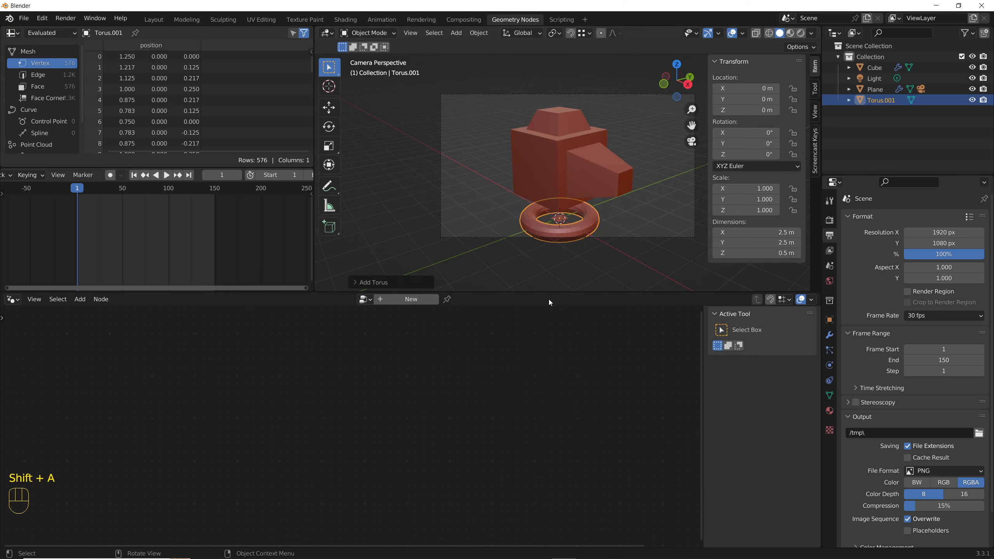
pyautogui.press('g')
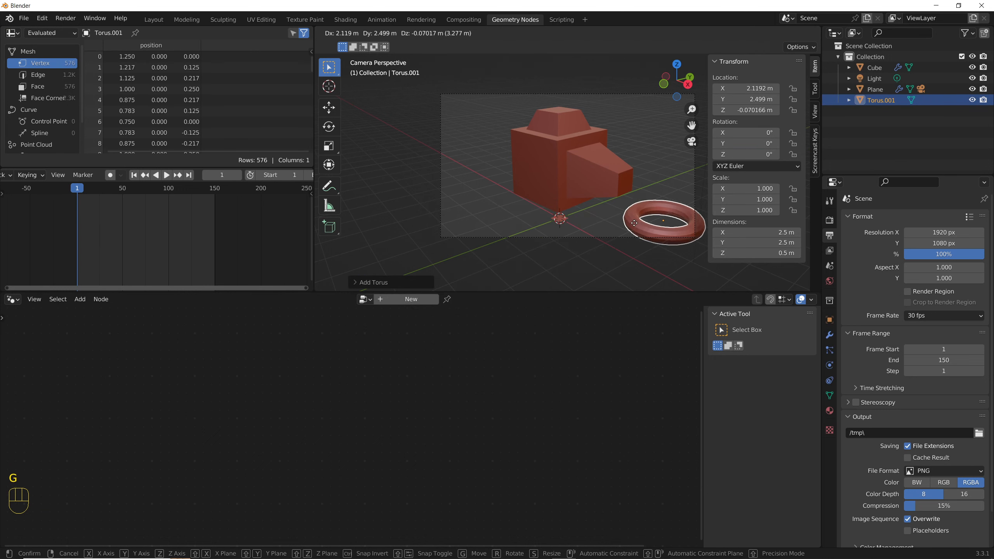
pyautogui.click(613, 217)
# Add an ico sphere and place it on the opposite side of the cube at about X -2.80 m, Y -2.80 m, Z 1.11 m
pyautogui.hotkey('shift', 'a')
pyautogui.moveTo(613, 218)
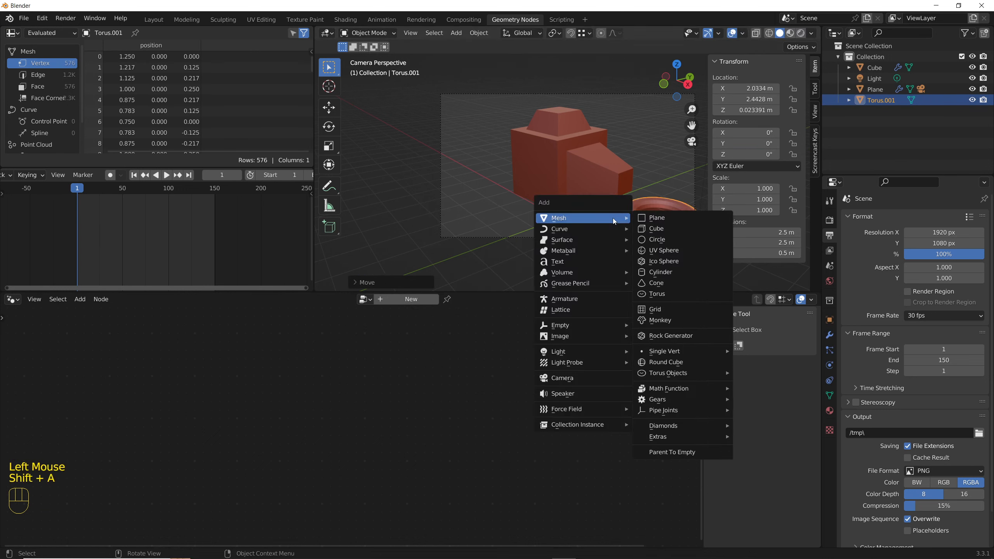
pyautogui.click(649, 261)
pyautogui.press('g')
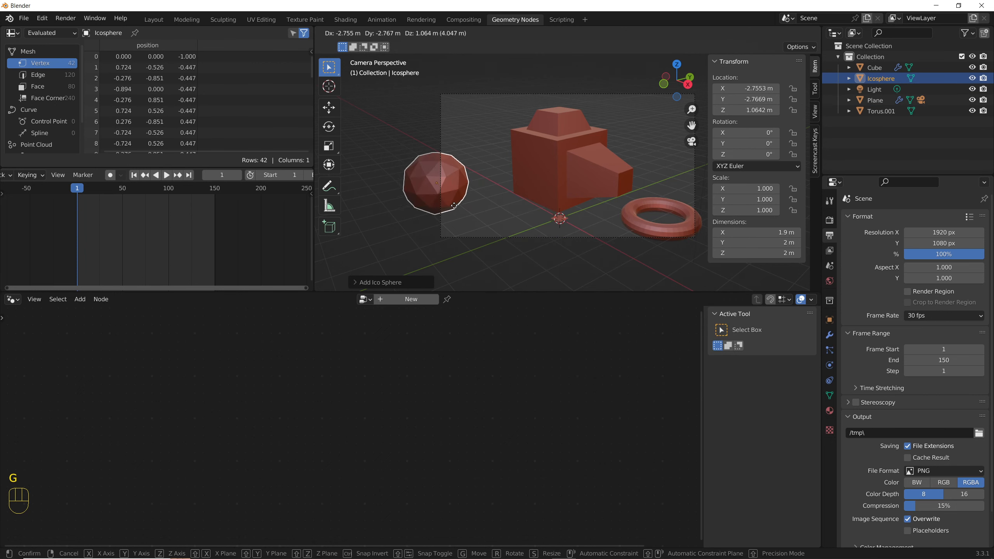
pyautogui.click(452, 204)
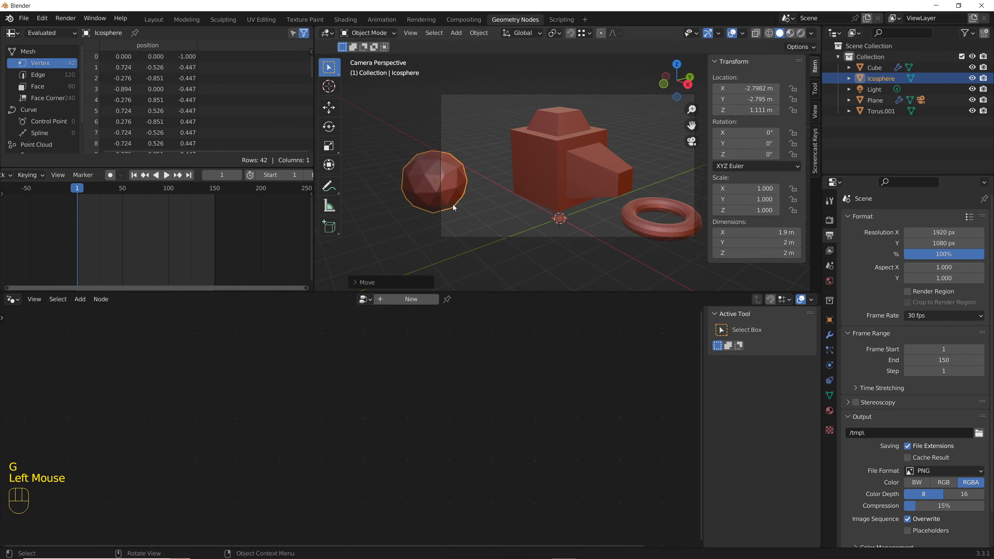
# Play the animation and try Vueltas values of 1 and 3 on the cube's "Rotacion - segundos" node, ending at 2
pyautogui.click(167, 177)
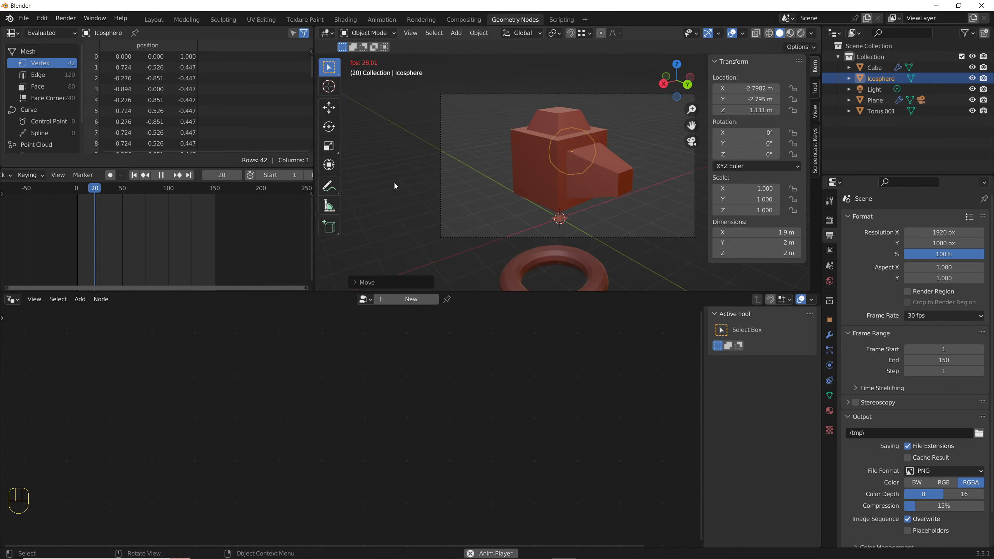
pyautogui.click(535, 178)
pyautogui.click(530, 380)
pyautogui.write('1')
pyautogui.press('Return')
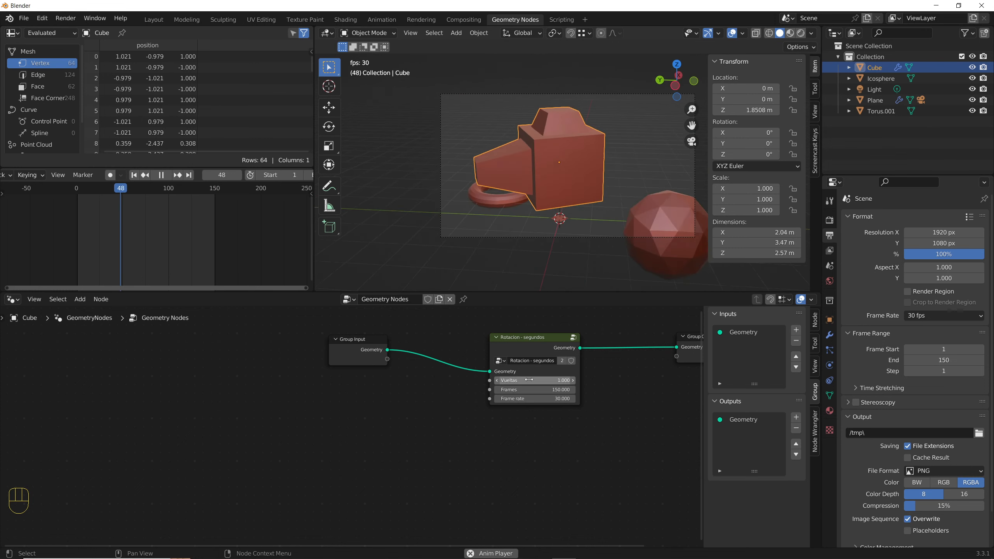
pyautogui.click(529, 380)
pyautogui.write('3')
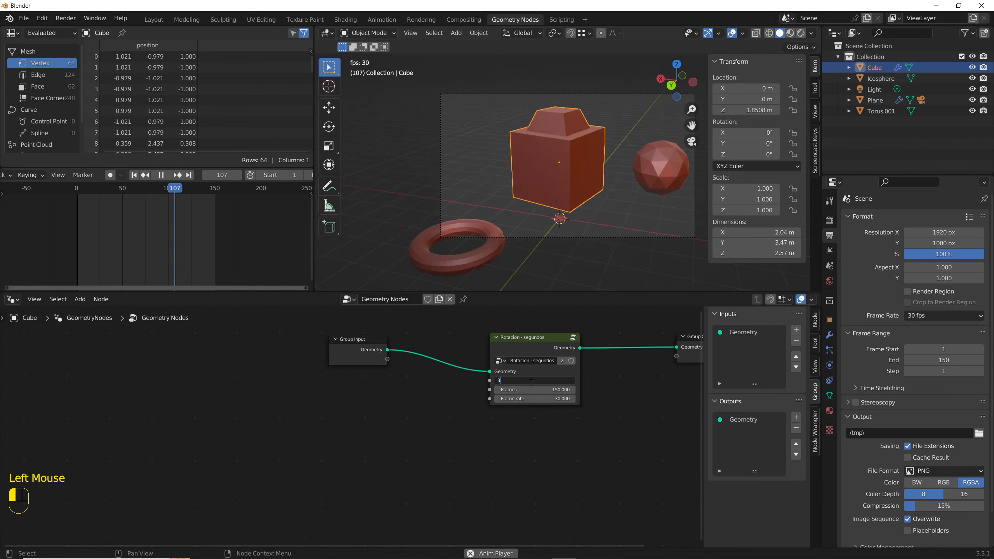
pyautogui.press('Return')
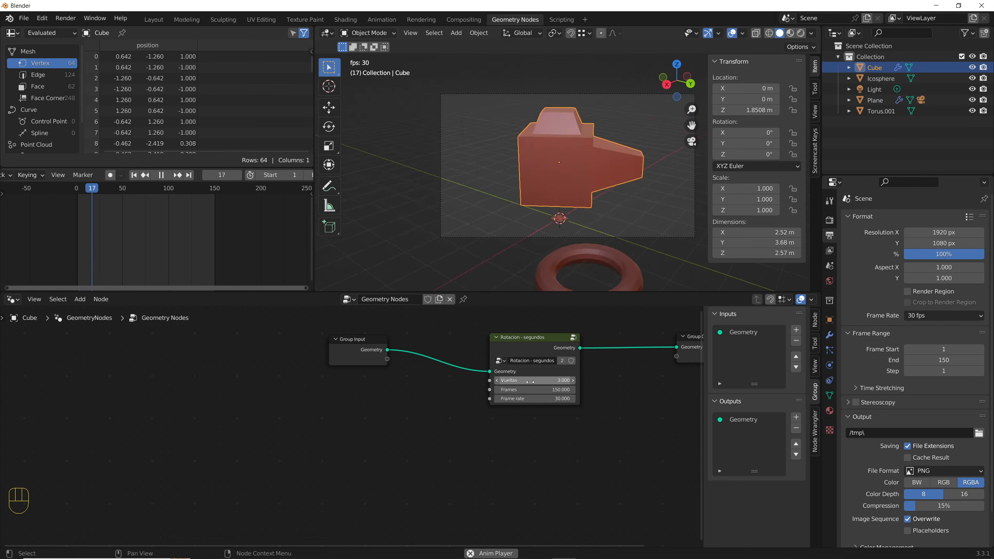
pyautogui.moveTo(530, 381); pyautogui.dragTo(525, 381)
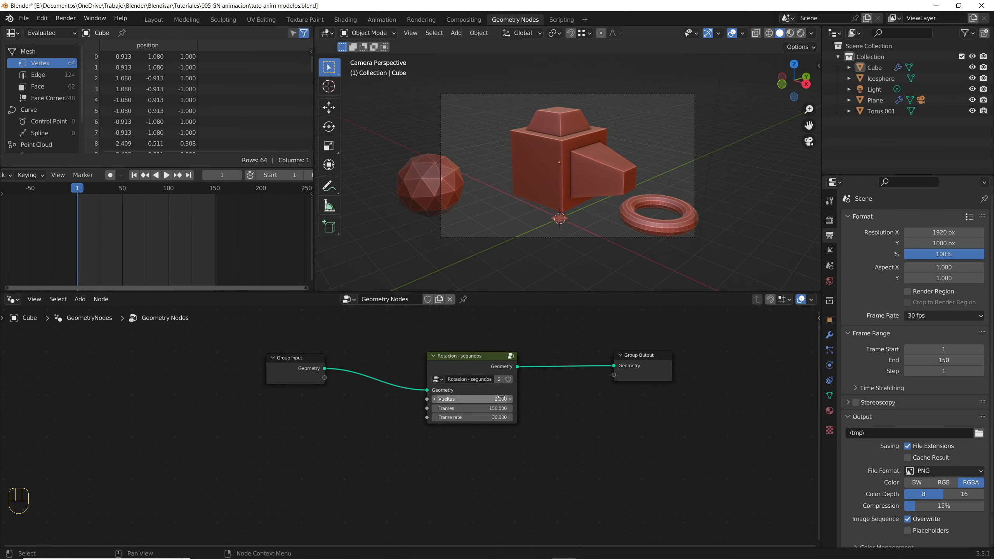
# Inside the "Rotacion - segundos" group, insert a duplicated Multiply node between To Radians and Combine XYZ, with its second value set to -1
pyautogui.click(508, 358)
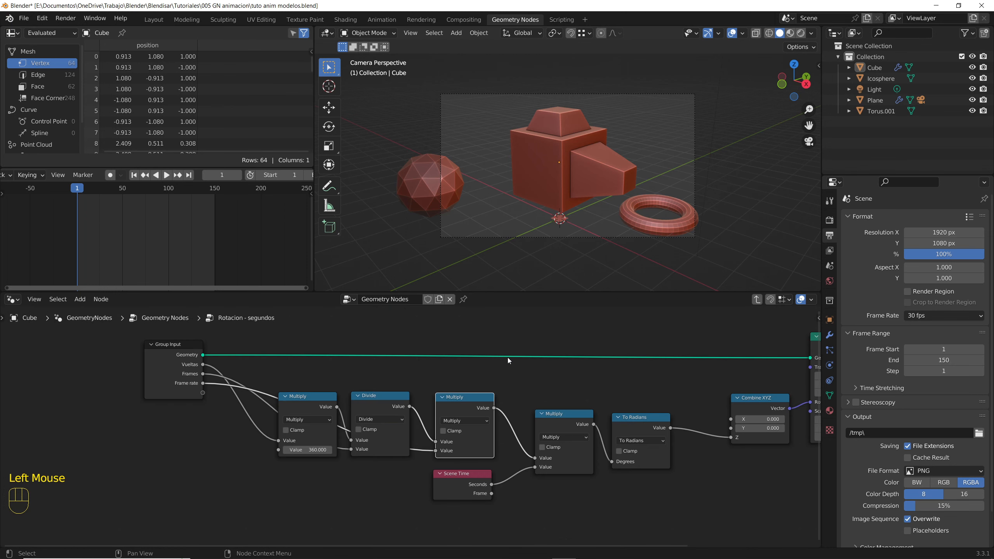
pyautogui.click(529, 391)
pyautogui.scroll(-3, 535, 405)
pyautogui.moveTo(543, 408); pyautogui.dragTo(449, 391, button='middle')
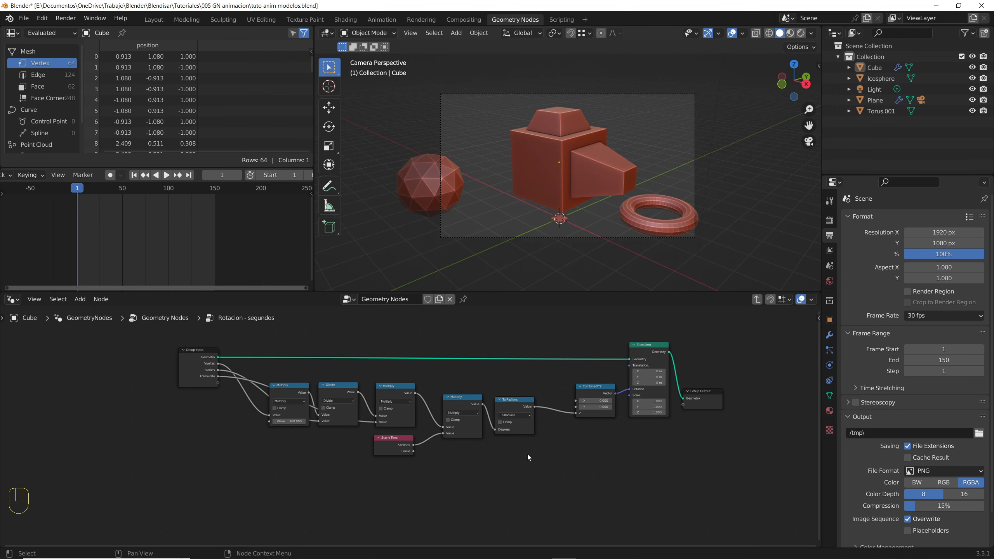
pyautogui.scroll(6, 584, 441)
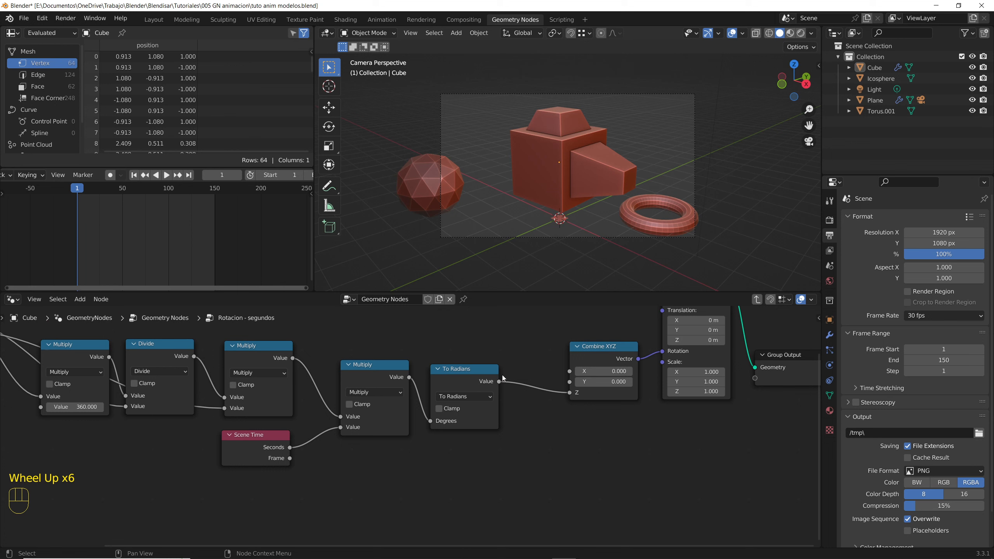
pyautogui.click(354, 366)
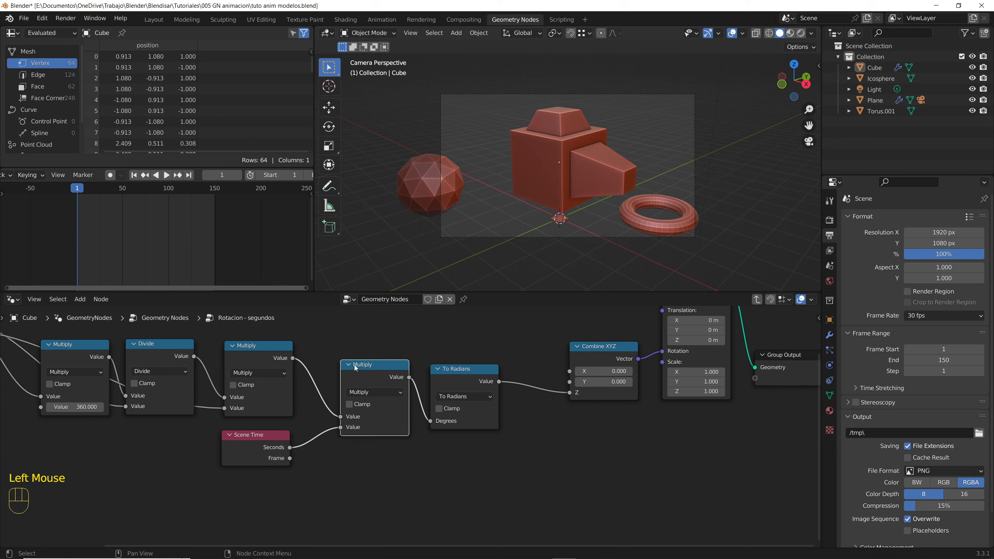
pyautogui.hotkey('shift', 'd')
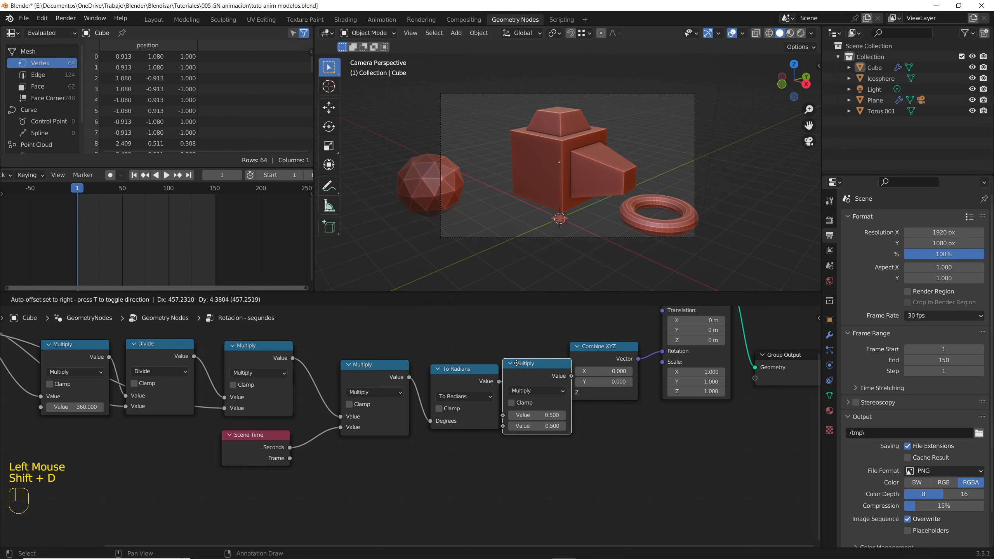
pyautogui.click(549, 364)
pyautogui.doubleClick(574, 426)
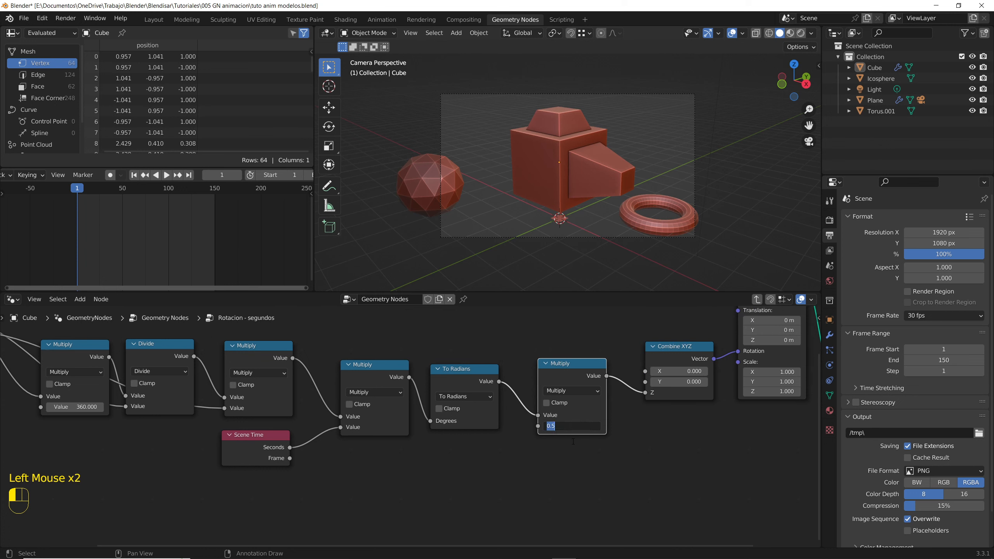
pyautogui.write('-1')
pyautogui.press('Return')
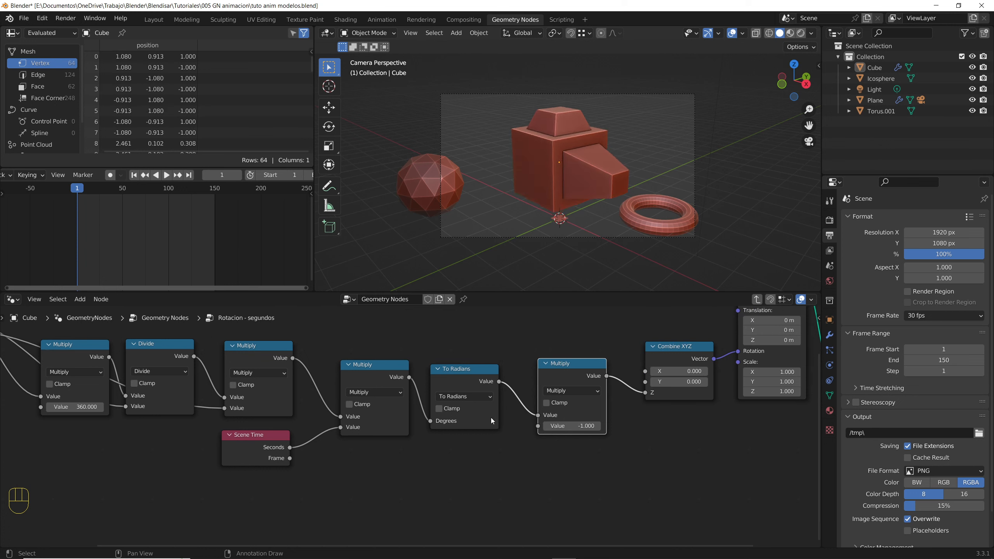
# Compare the cube's rotation direction in playback with the -1 Multiply node active and muted, ending at frame 1 with it unmuted
pyautogui.click(166, 175)
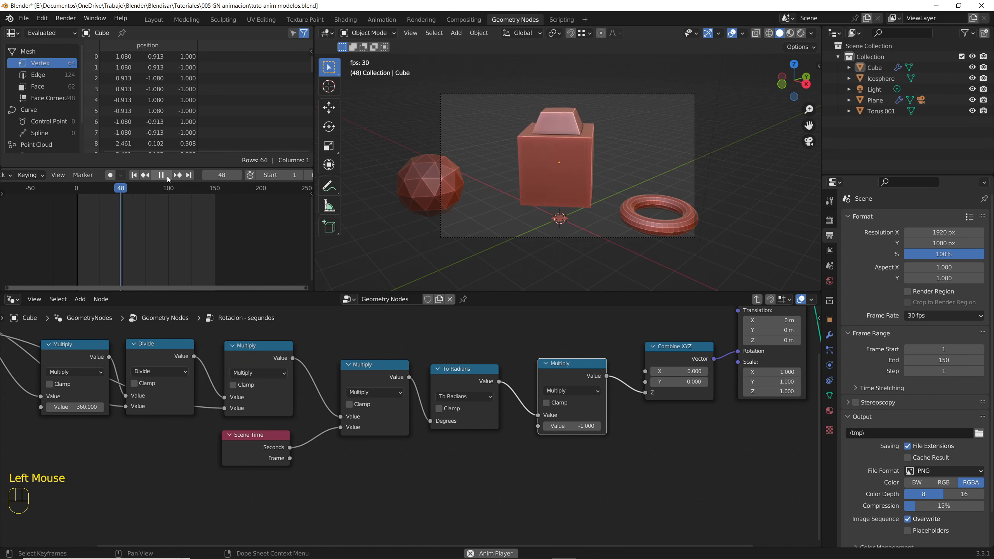
pyautogui.click(166, 175)
pyautogui.click(556, 369)
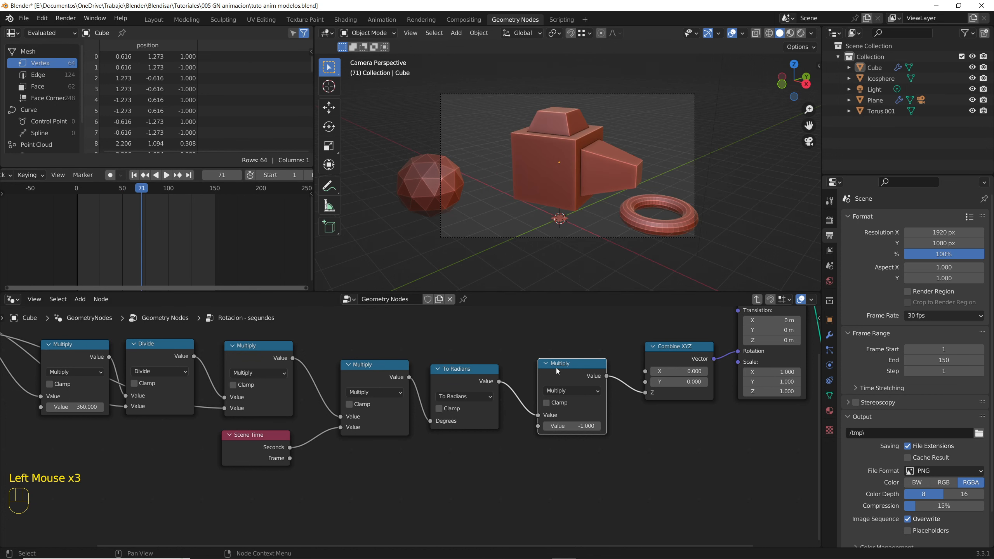
pyautogui.press('m')
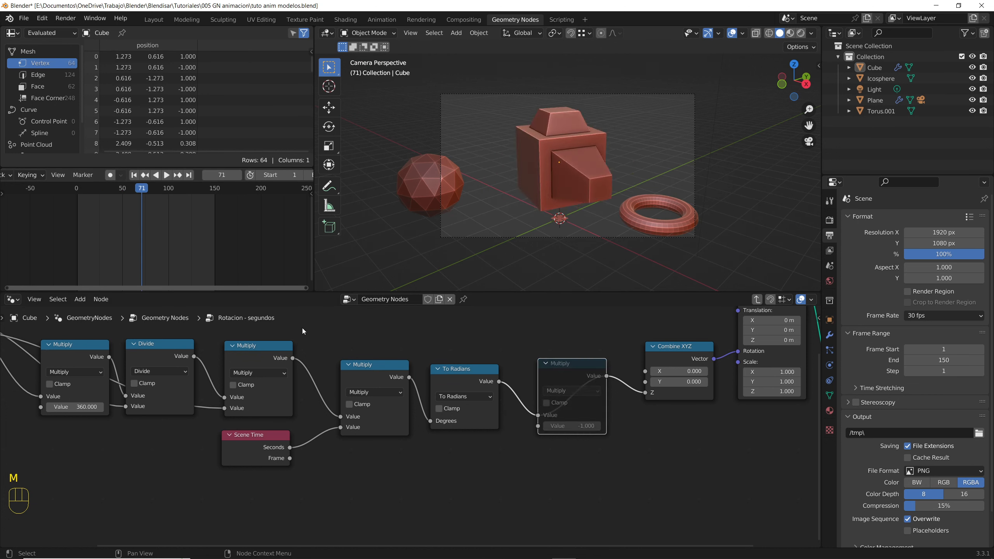
pyautogui.click(164, 175)
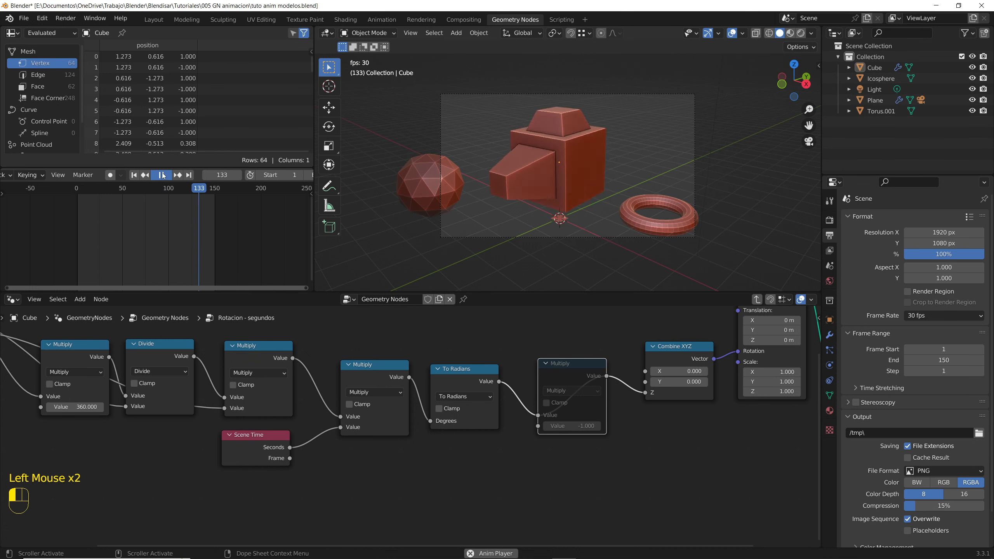
pyautogui.click(163, 175)
pyautogui.click(135, 175)
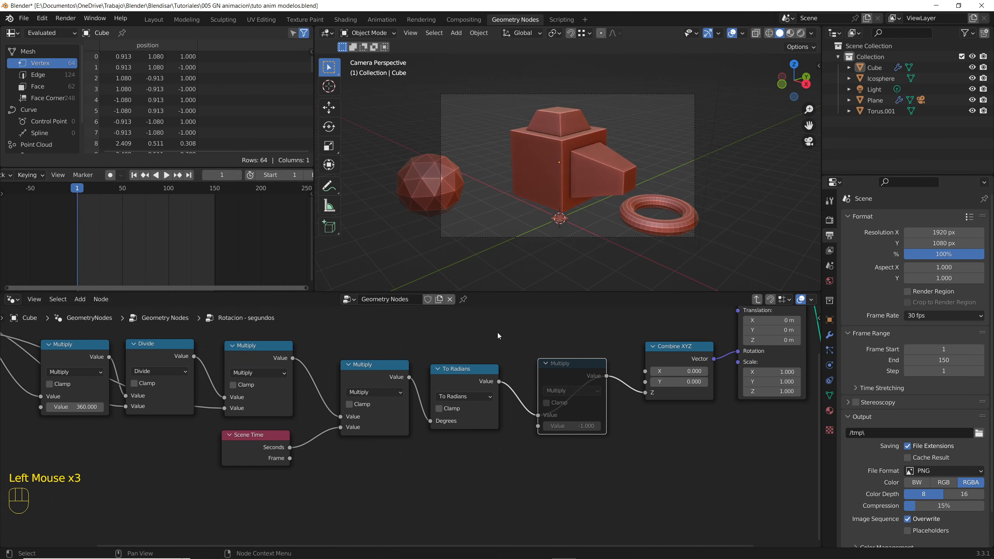
pyautogui.press('m')
# Make room after the -1 Multiply node by moving it closer to To Radians and shifting Combine XYZ, Transform and Group Output away
pyautogui.moveTo(553, 368); pyautogui.dragTo(527, 371)
pyautogui.scroll(-2, 599, 425)
pyautogui.moveTo(628, 415); pyautogui.dragTo(510, 443, button='middle')
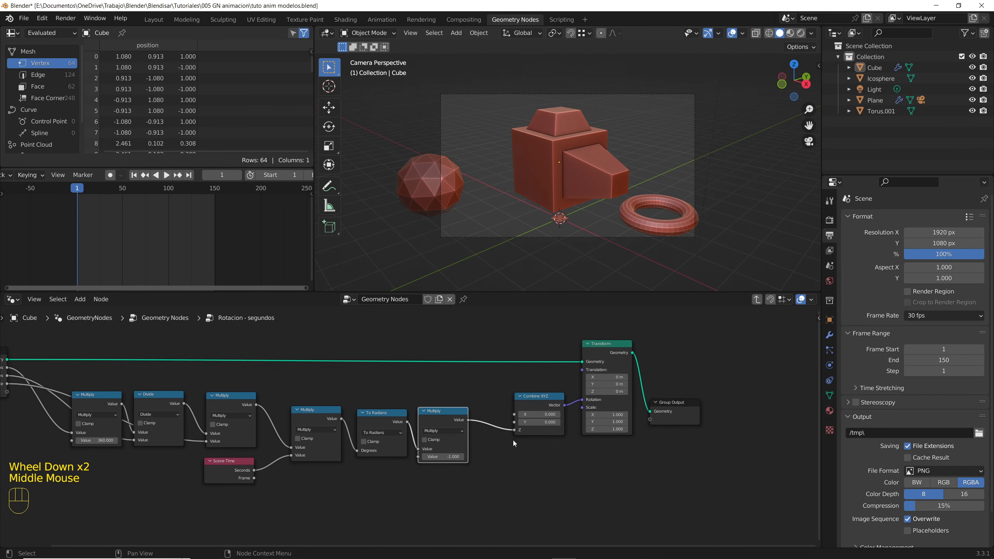
pyautogui.moveTo(502, 328); pyautogui.dragTo(727, 402)
pyautogui.click(522, 391)
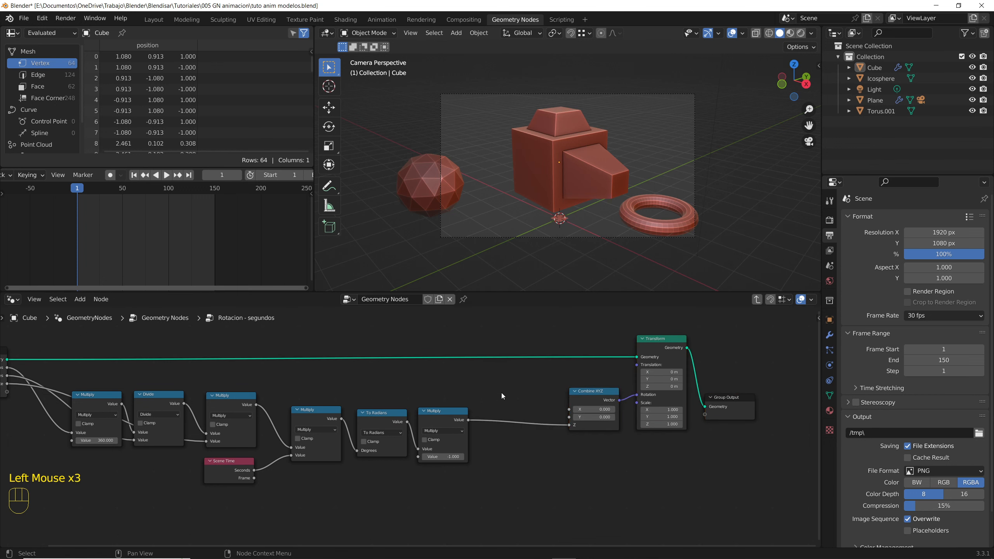
# Add a Switch node with input type Float and place it between the -1 Multiply node and Combine XYZ
pyautogui.hotkey('shift', 'a')
pyautogui.click(458, 325)
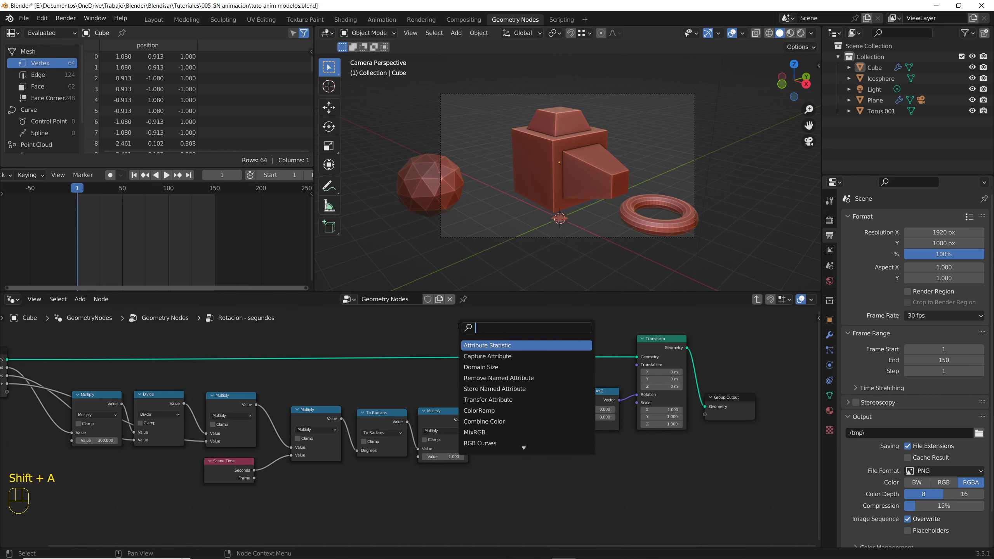
pyautogui.write('sw')
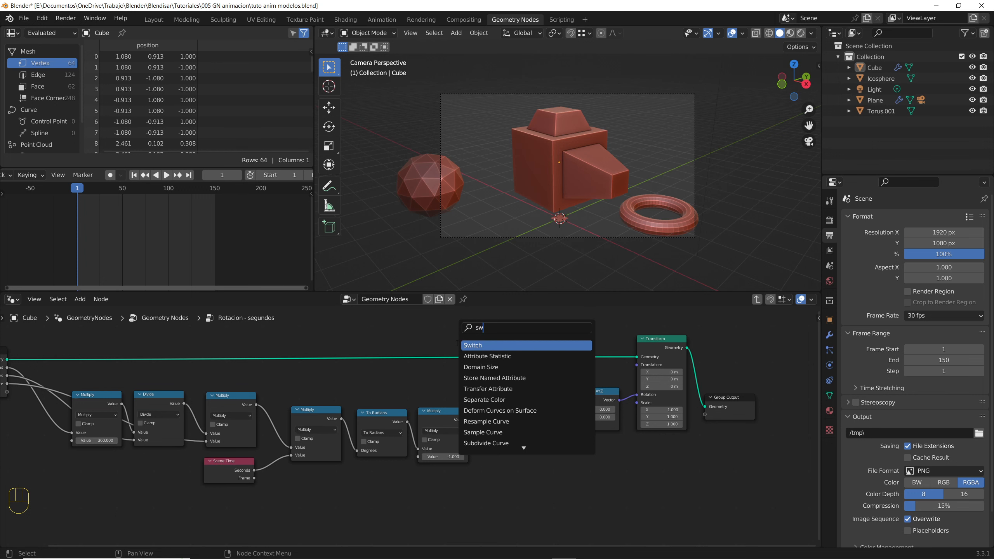
pyautogui.press('Return')
pyautogui.click(516, 468)
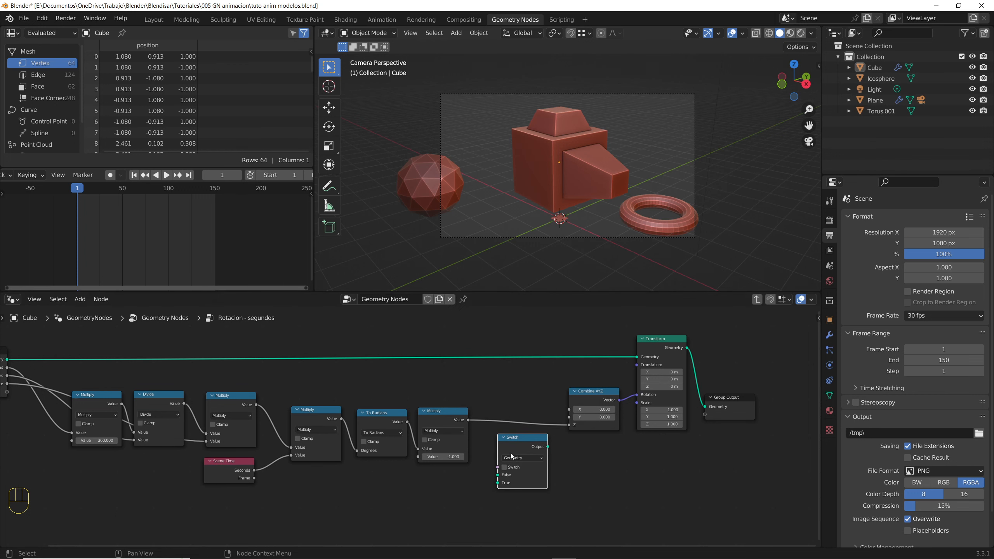
pyautogui.scroll(2, 517, 469)
pyautogui.click(510, 456)
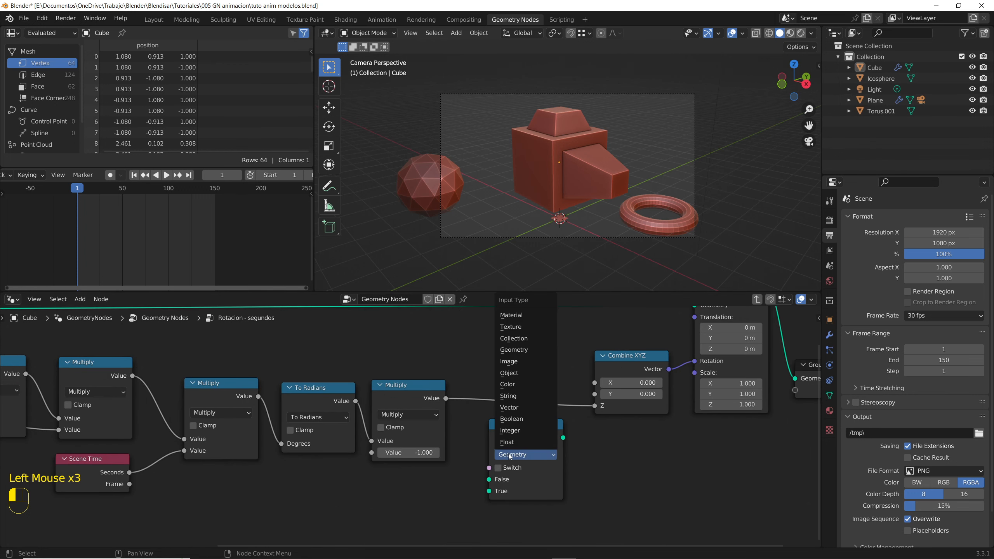
pyautogui.click(509, 443)
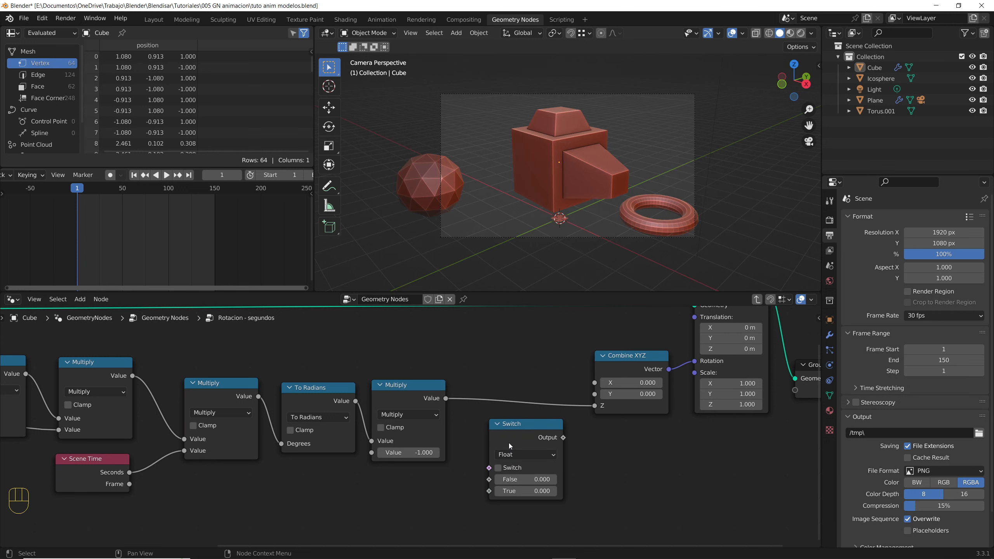
pyautogui.moveTo(510, 427); pyautogui.dragTo(492, 372)
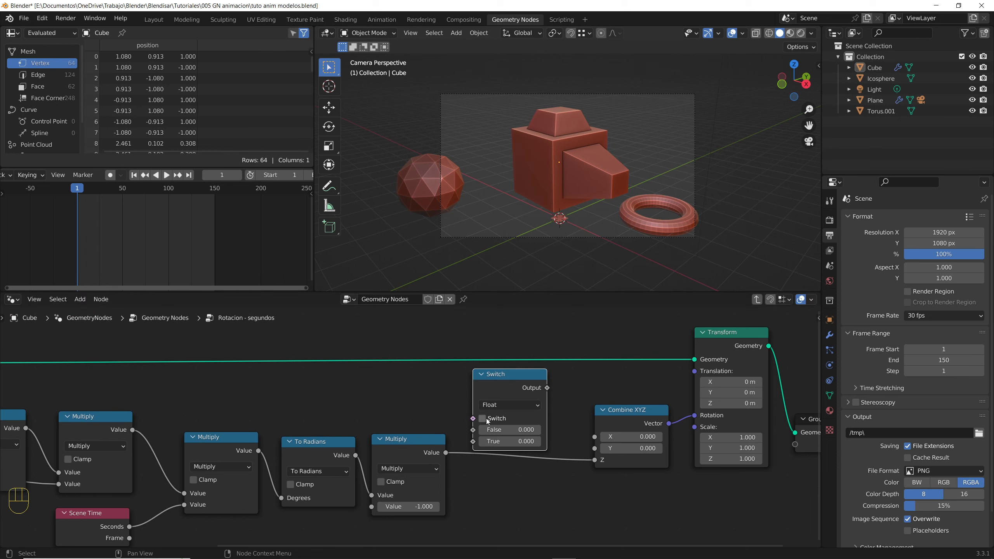
# Connect the -1 Multiply output to the Switch's True input, To Radians to False, and the Switch output to Combine XYZ's Z
pyautogui.click(446, 455)
pyautogui.moveTo(446, 453); pyautogui.dragTo(474, 445)
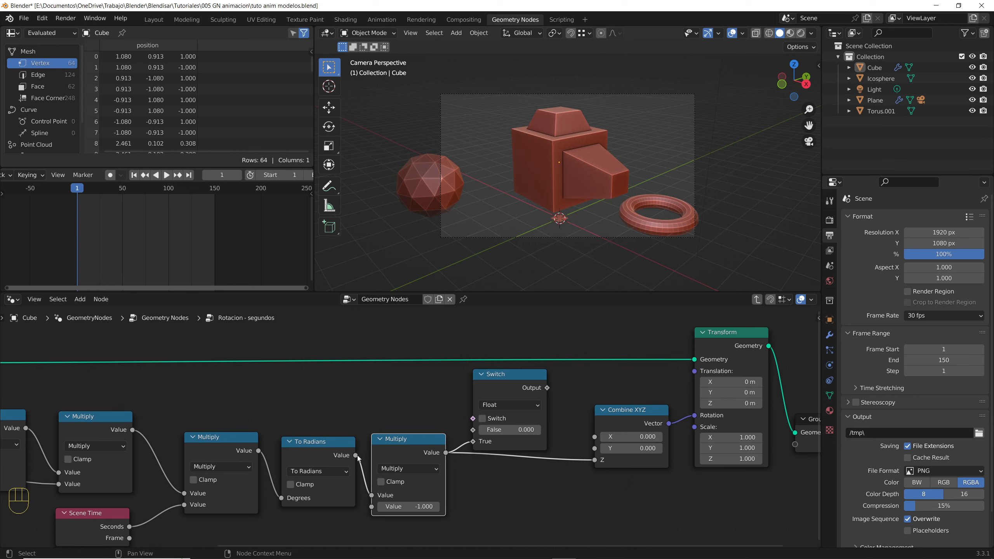
pyautogui.moveTo(356, 456); pyautogui.dragTo(477, 430)
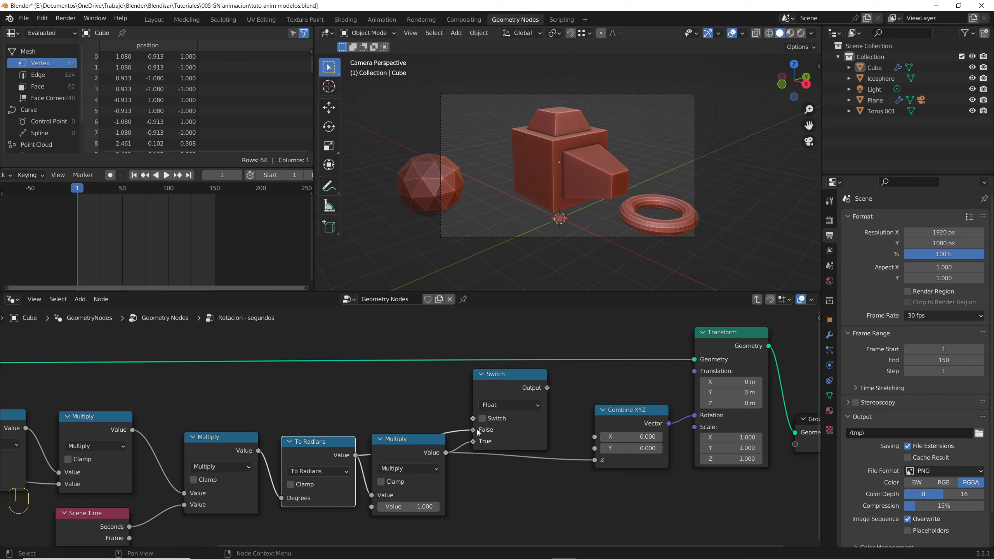
pyautogui.moveTo(547, 388); pyautogui.dragTo(555, 405)
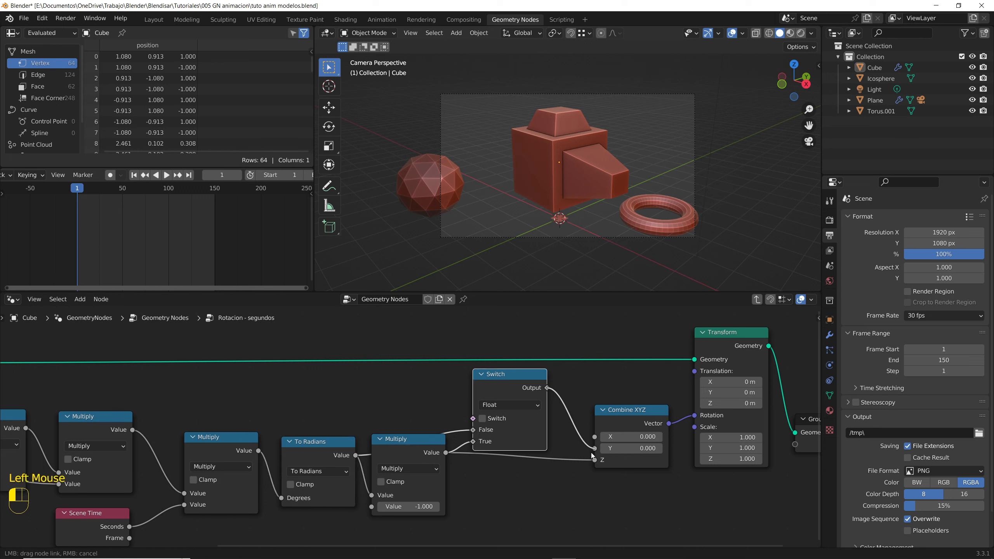
pyautogui.moveTo(592, 454); pyautogui.dragTo(594, 461)
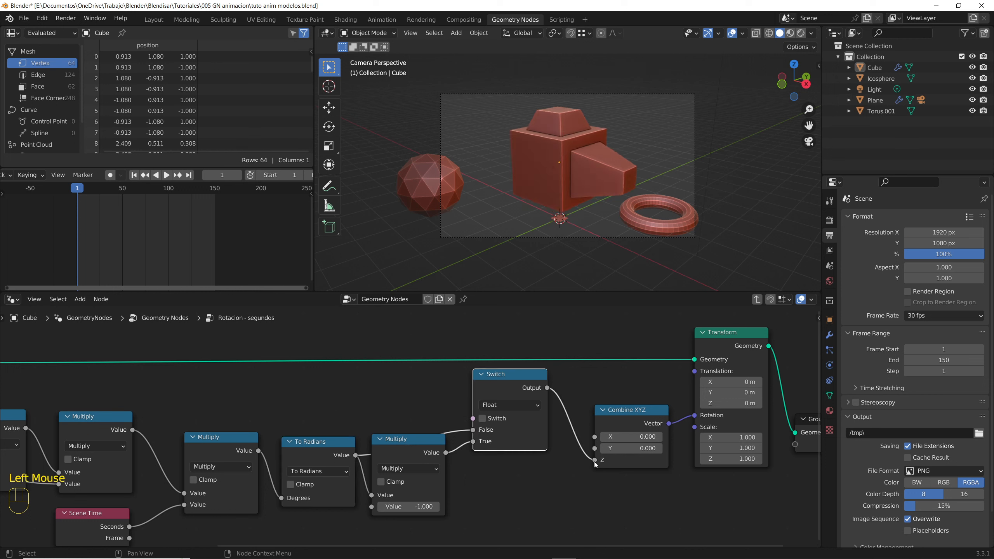
pyautogui.scroll(-4, 542, 450)
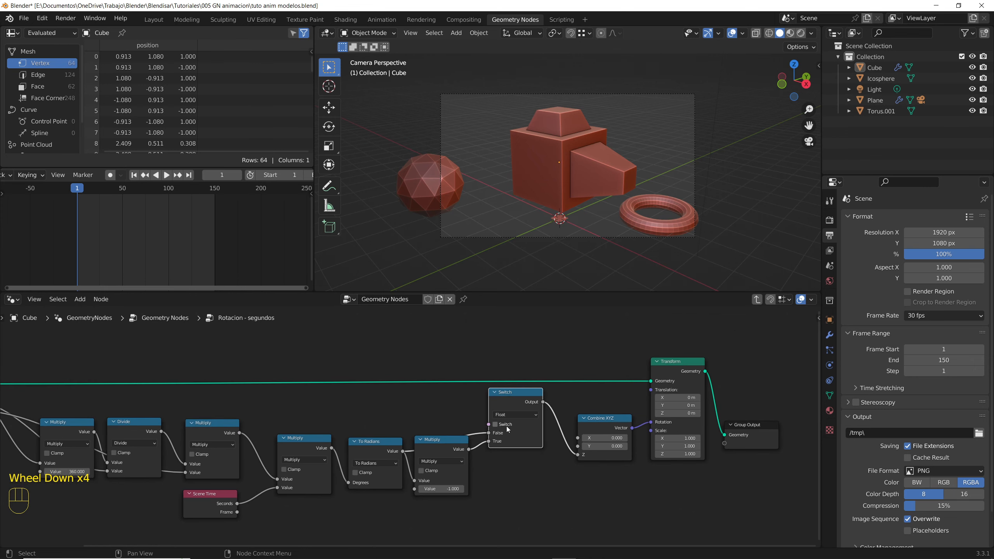
pyautogui.scroll(4, 487, 428)
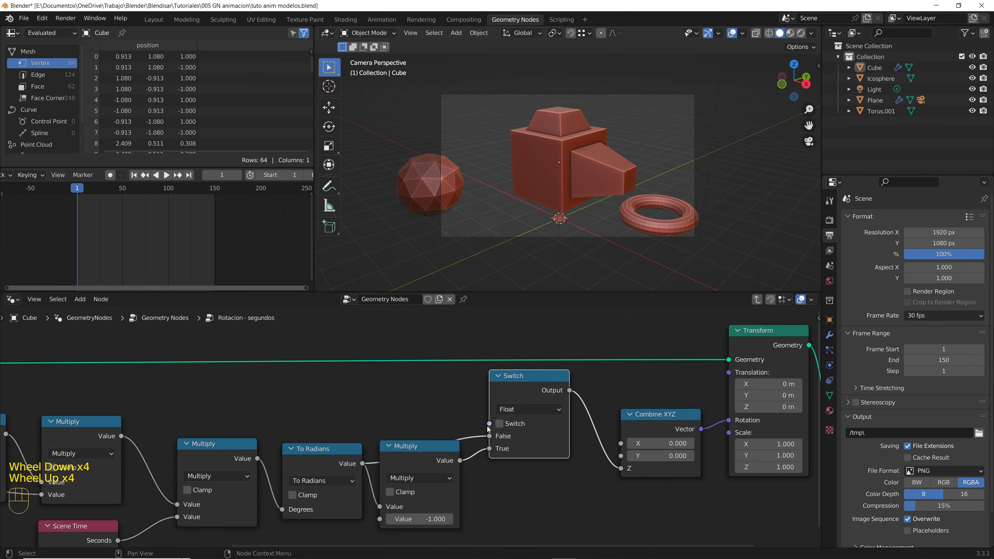
pyautogui.scroll(-4, 487, 428)
pyautogui.moveTo(490, 428); pyautogui.dragTo(507, 426, button='middle')
pyautogui.scroll(3, 548, 400)
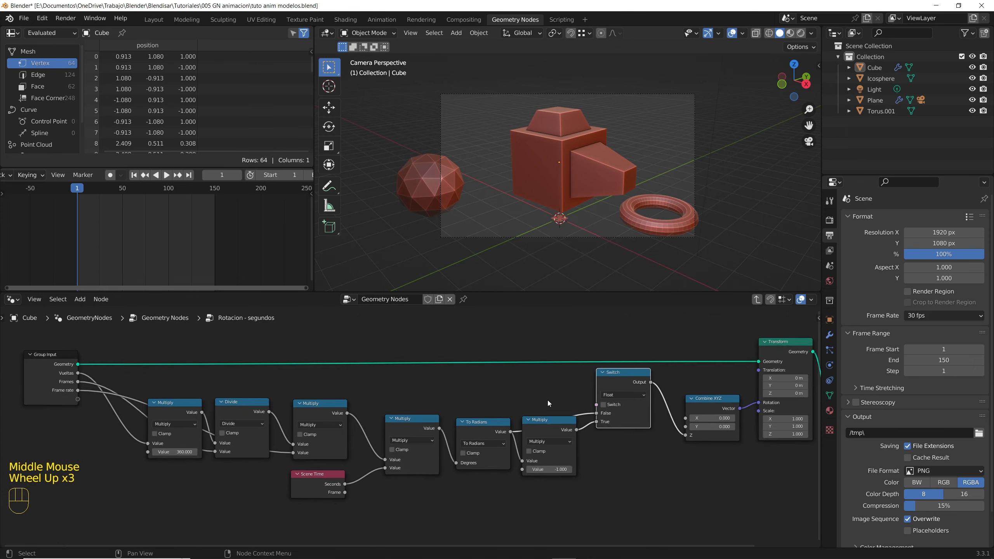
# Expose the Switch node's Switch socket as a group input and rename that input Dirección
pyautogui.moveTo(595, 404); pyautogui.dragTo(85, 402)
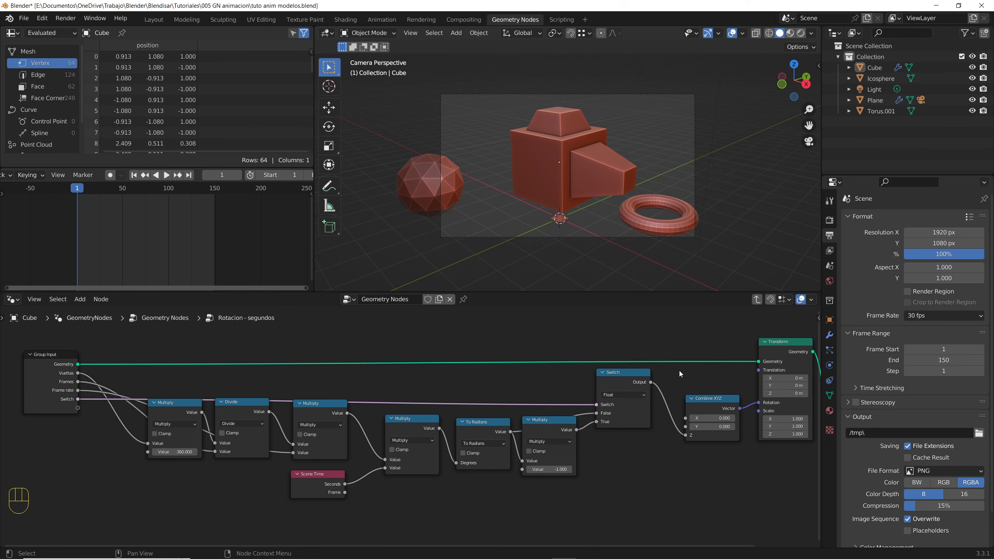
pyautogui.press('n')
pyautogui.doubleClick(738, 375)
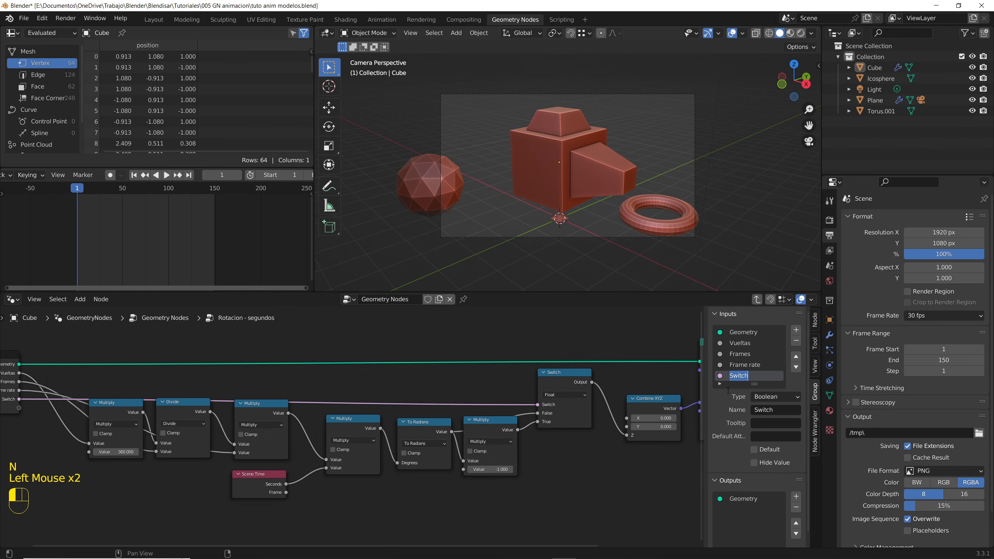
pyautogui.write('Dirección')
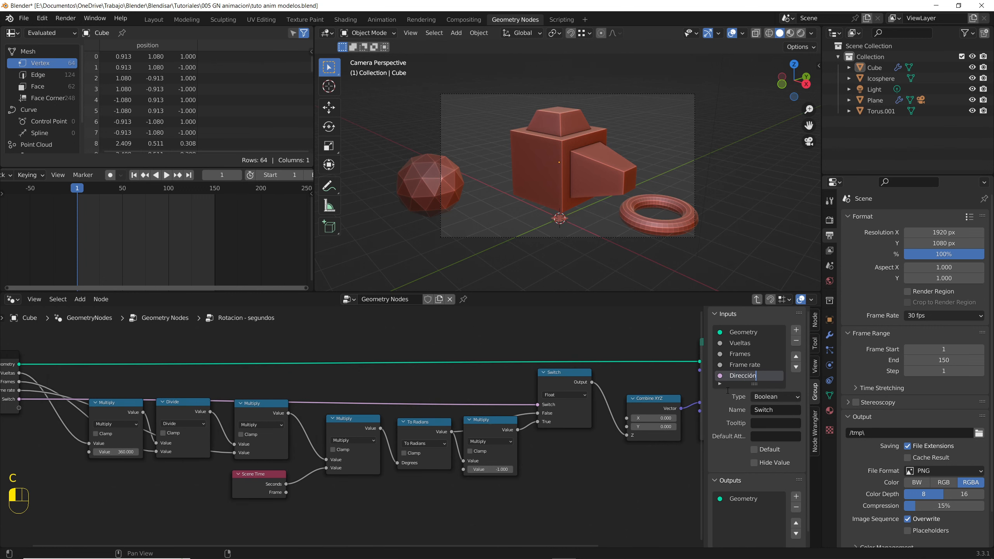
pyautogui.scroll(-3, 448, 433)
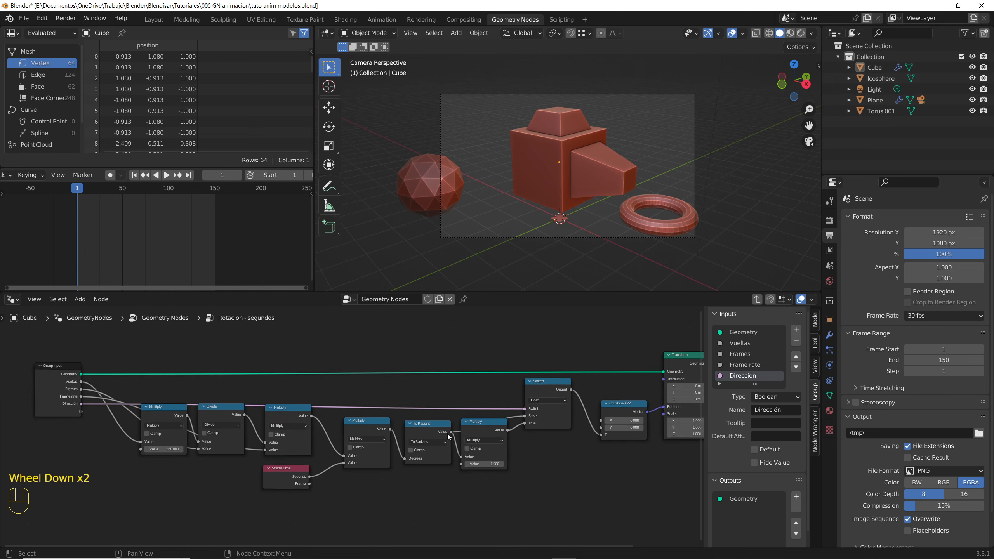
# Leave the group and enable Dirección on the Rotacion - segundos node during playback to compare the cube's rotation direction
pyautogui.click(756, 300)
pyautogui.click(371, 433)
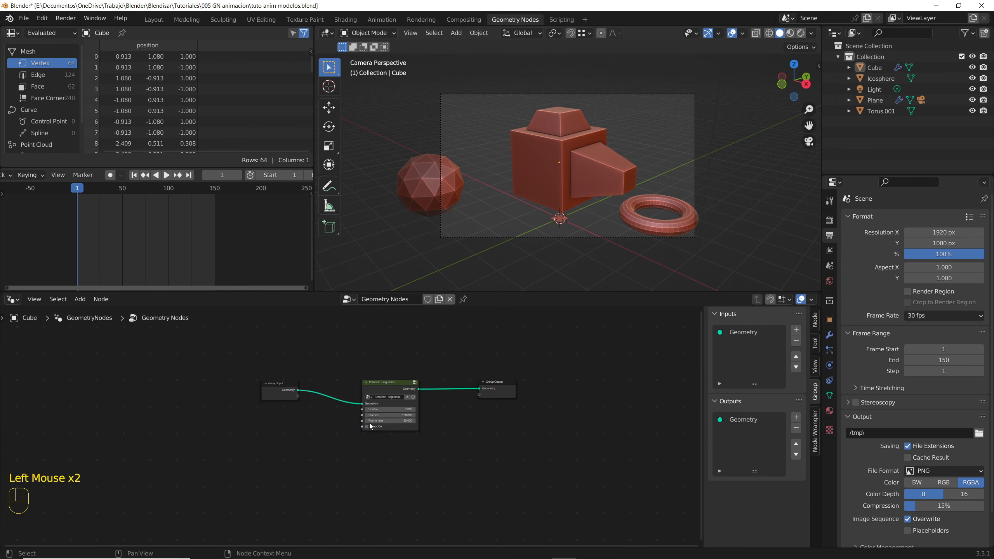
pyautogui.scroll(9, 374, 416)
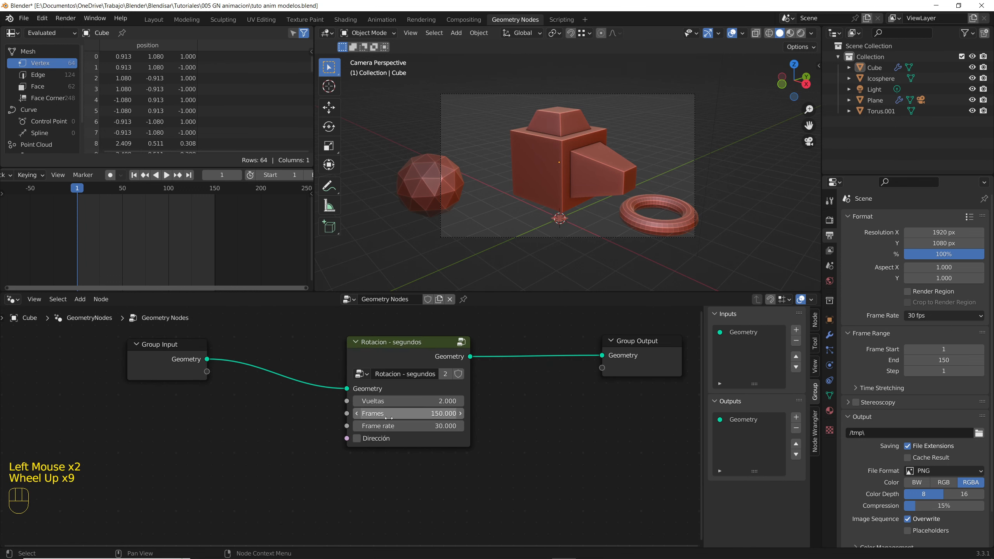
pyautogui.moveTo(499, 409); pyautogui.dragTo(503, 430, button='middle')
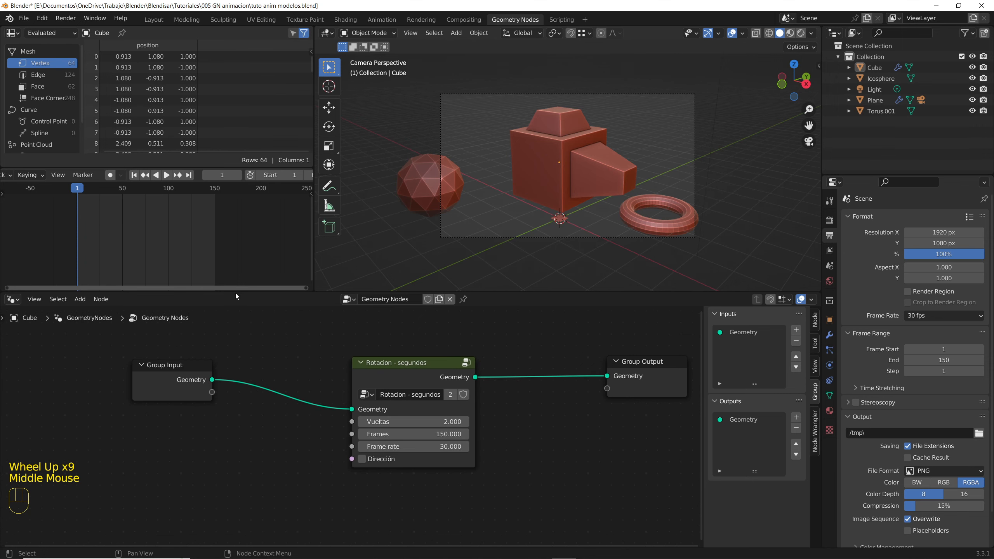
pyautogui.click(165, 177)
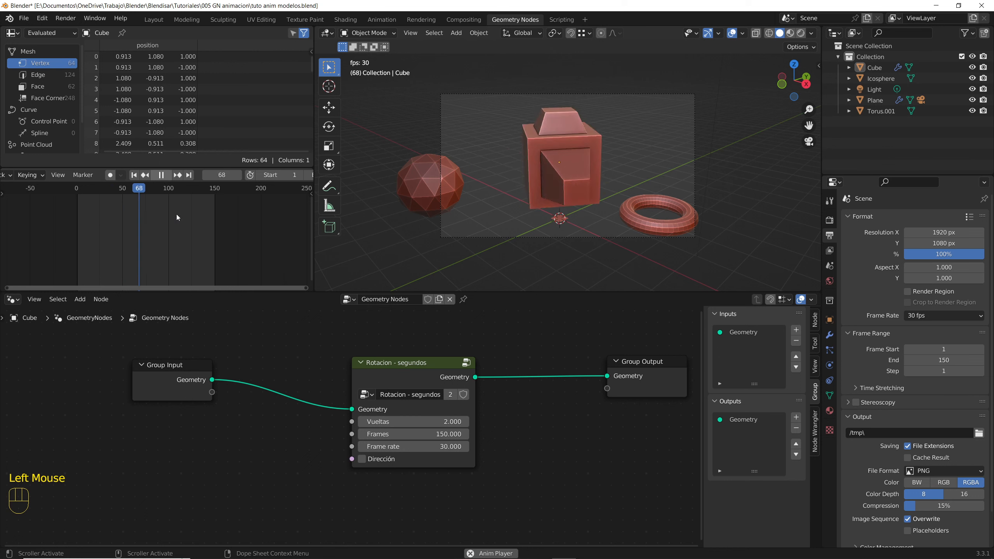
pyautogui.click(361, 459)
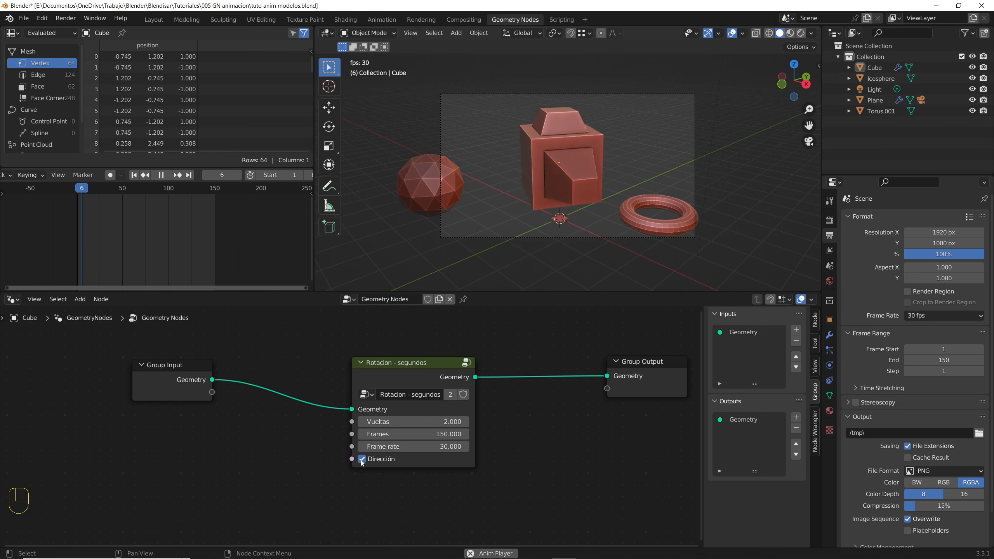
pyautogui.press('Escape')
# Inside the rotation group, move the Switch output link from Combine XYZ's Z input to its X input, and leave the group
pyautogui.press('Tab')
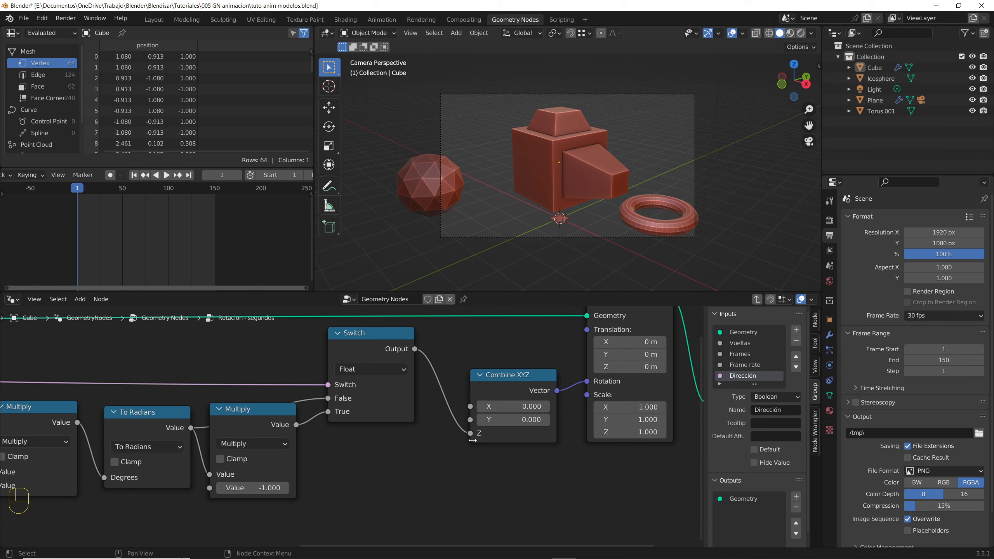
pyautogui.moveTo(470, 434)
pyautogui.moveTo(471, 433); pyautogui.dragTo(469, 408)
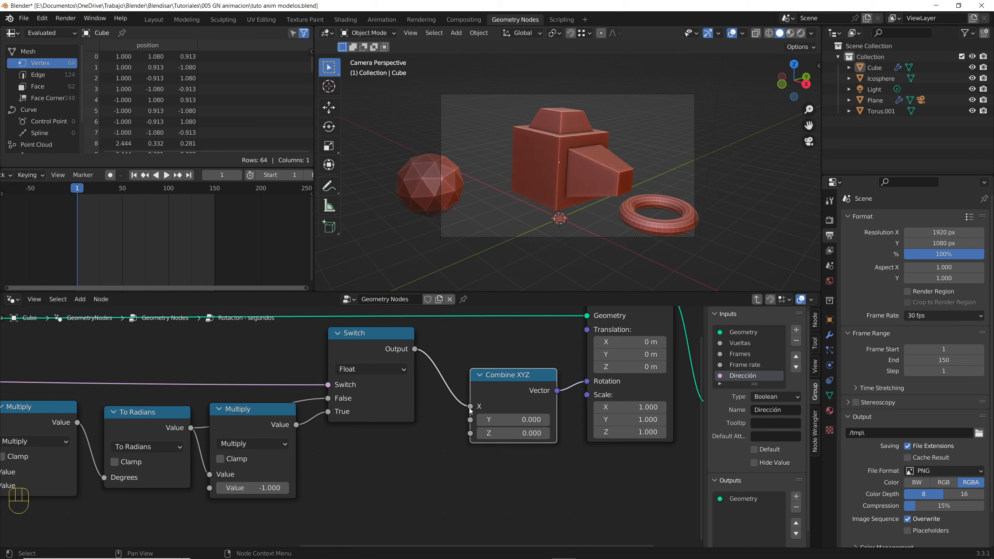
pyautogui.click(758, 298)
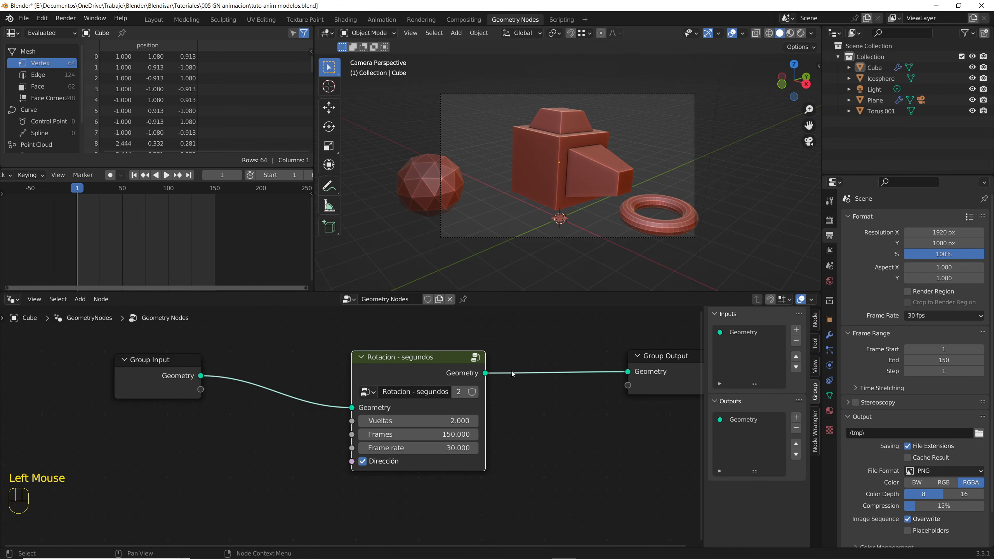
# Play the animation while toggling Dirección, and reconnect the Switch output to Combine XYZ's Z input inside the group
pyautogui.click(168, 176)
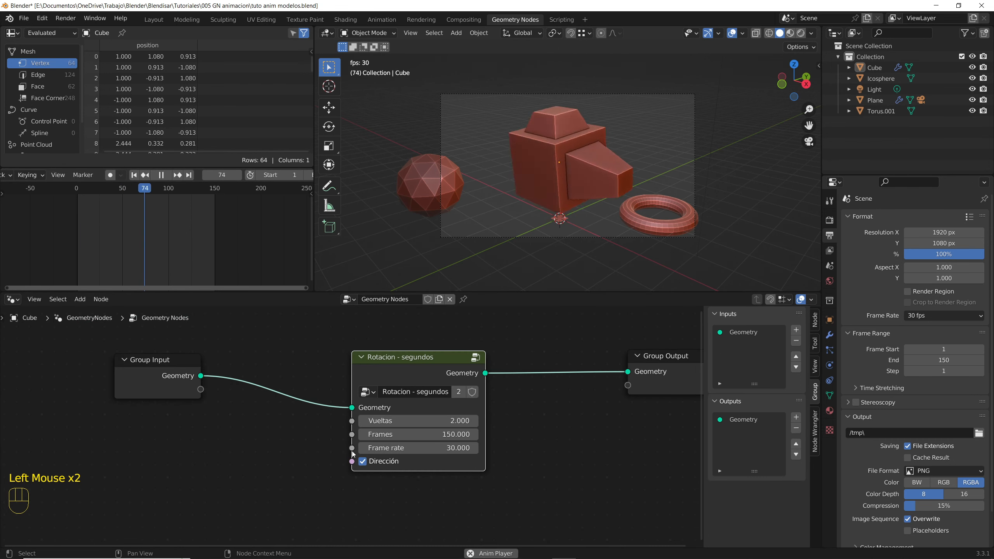
pyautogui.click(362, 461)
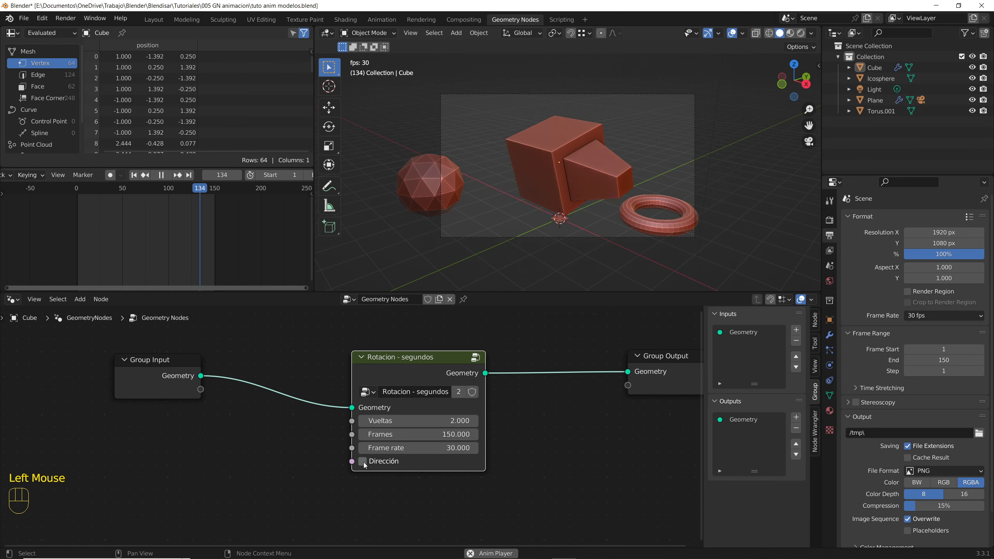
pyautogui.press('Escape')
pyautogui.press('Tab')
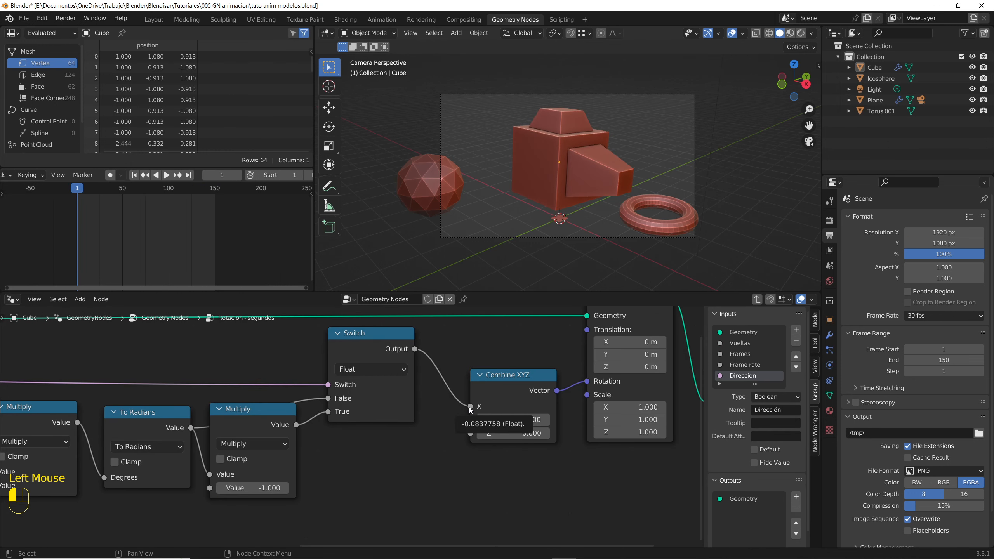
pyautogui.press('Home')
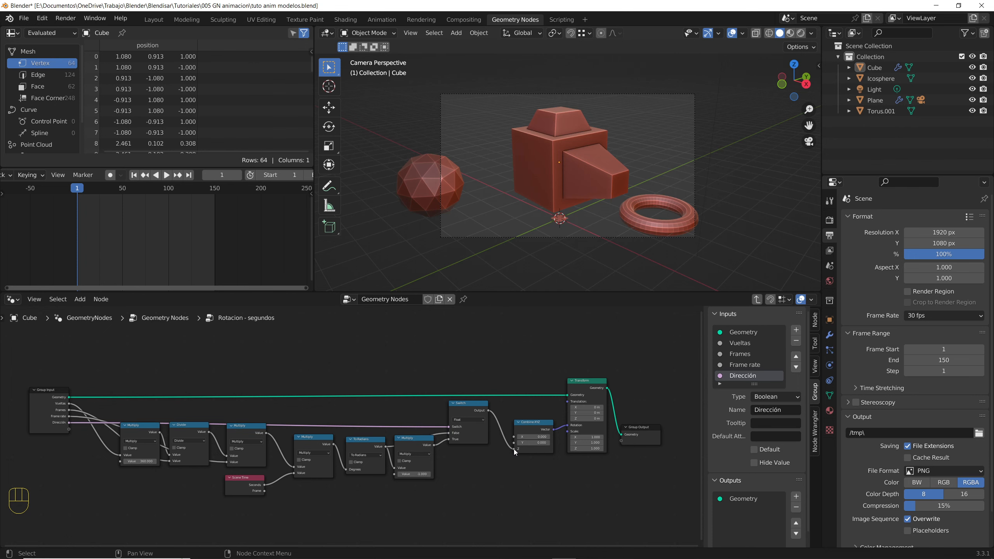
pyautogui.moveTo(515, 450)
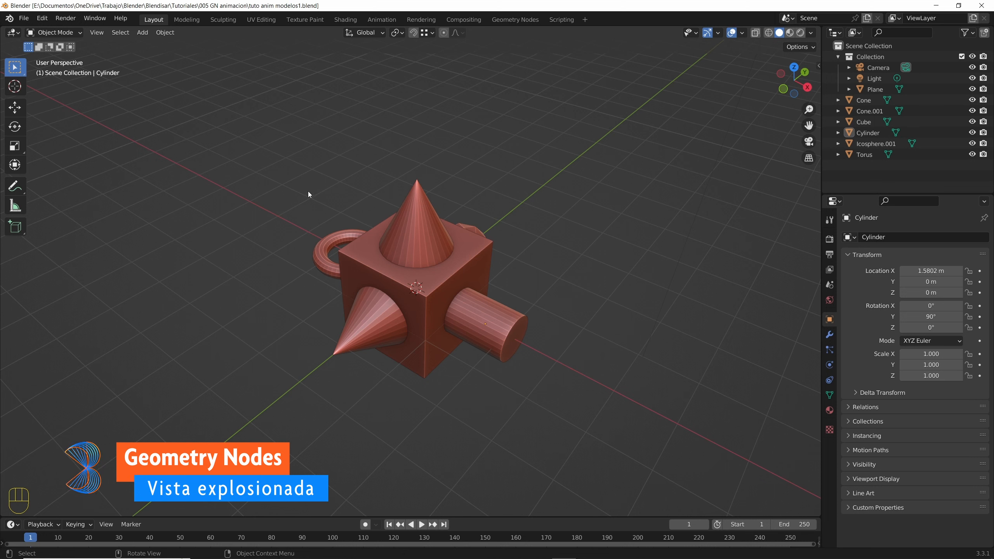
# Move all the mesh objects of the model into a new collection named modelo and collapse it in the outliner
pyautogui.moveTo(297, 174); pyautogui.dragTo(549, 377)
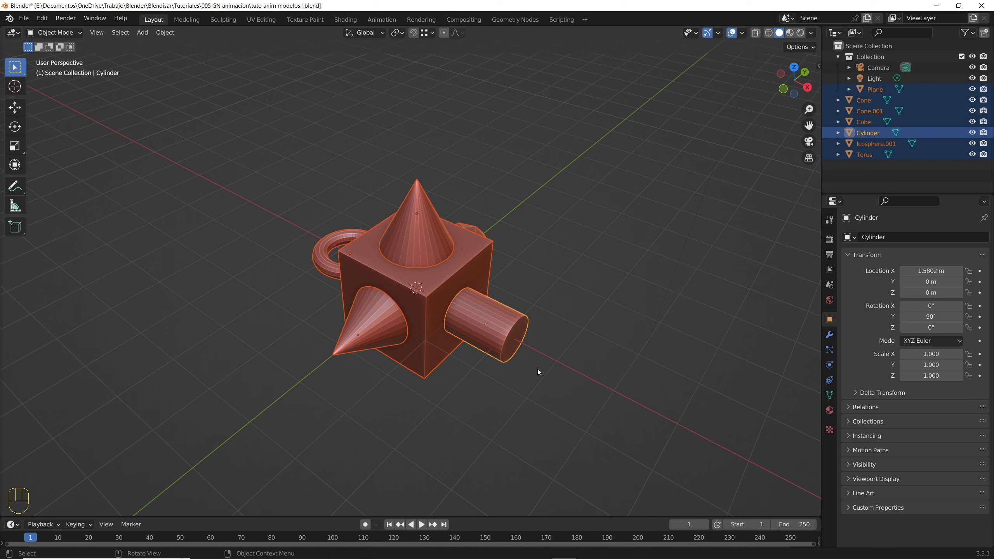
pyautogui.press('m')
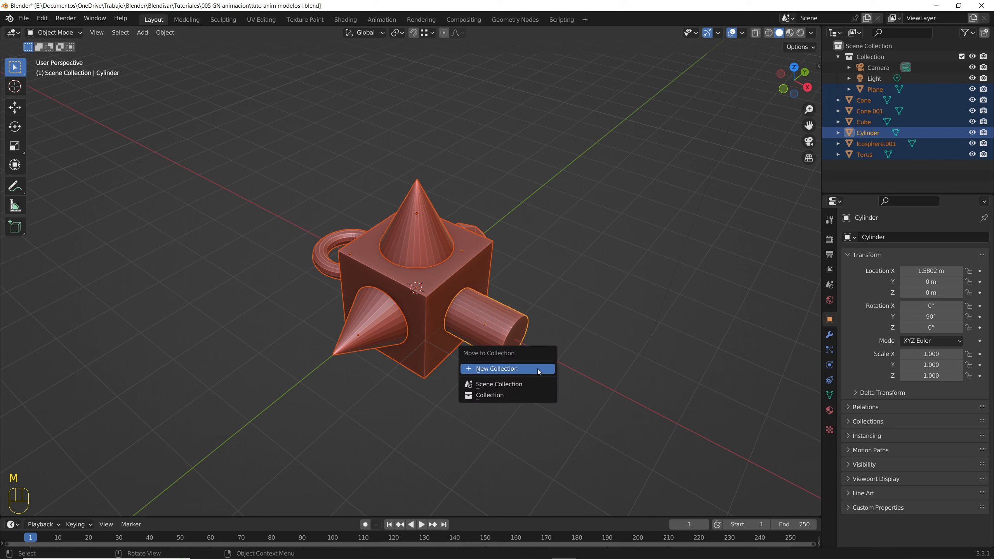
pyautogui.click(537, 369)
pyautogui.write('modelo')
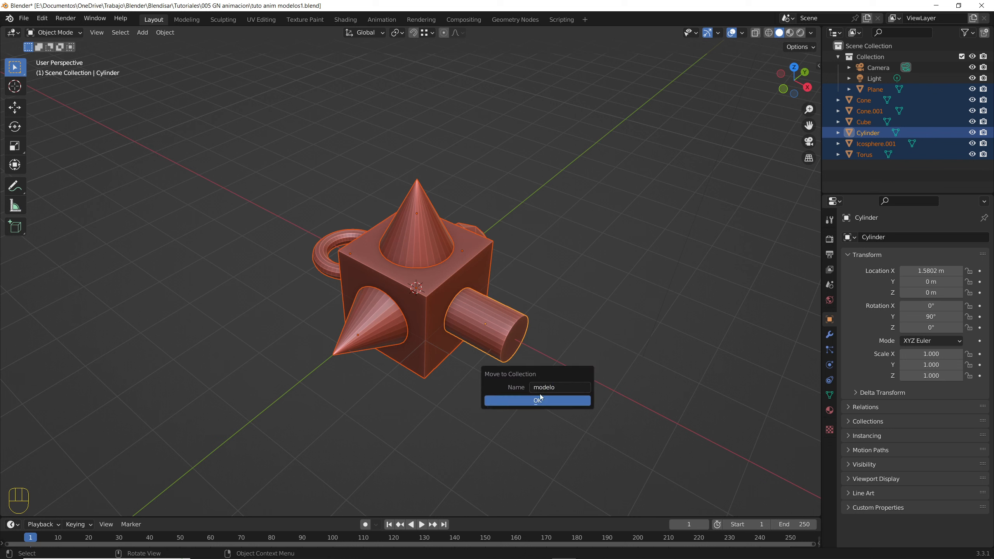
pyautogui.click(539, 399)
pyautogui.click(837, 90)
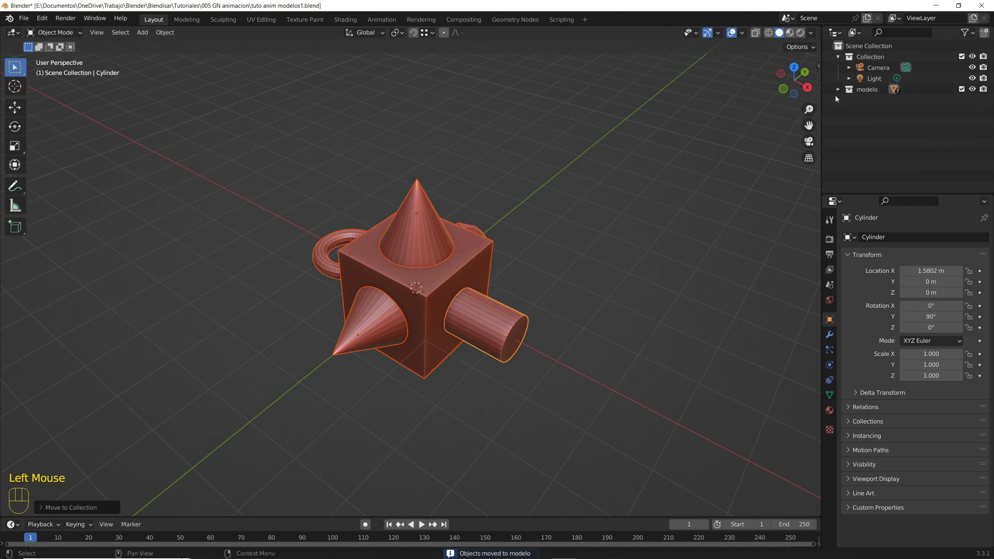
# Add a plane mesh directly in the Scene Collection, outside the modelo collection
pyautogui.click(860, 48)
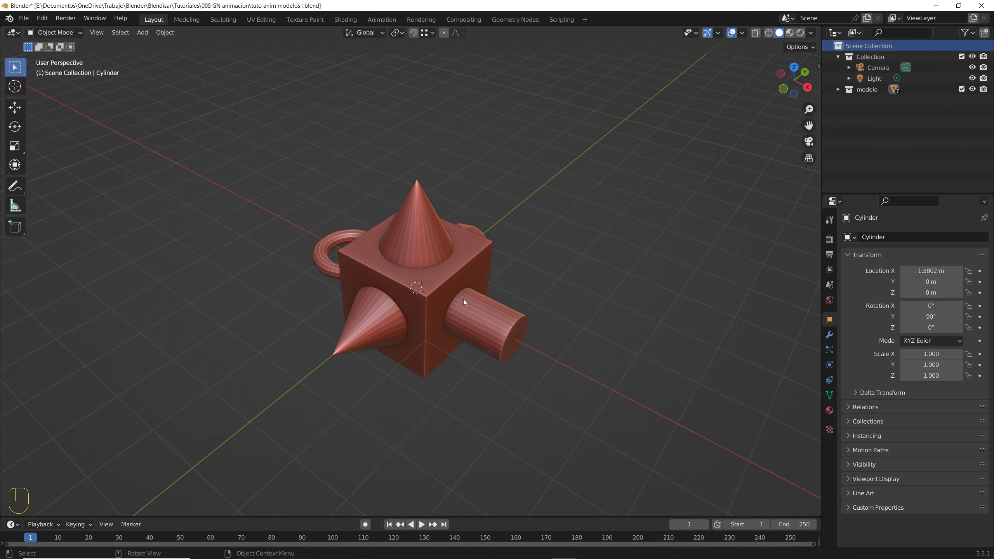
pyautogui.hotkey('shift', 'a')
pyautogui.moveTo(463, 299)
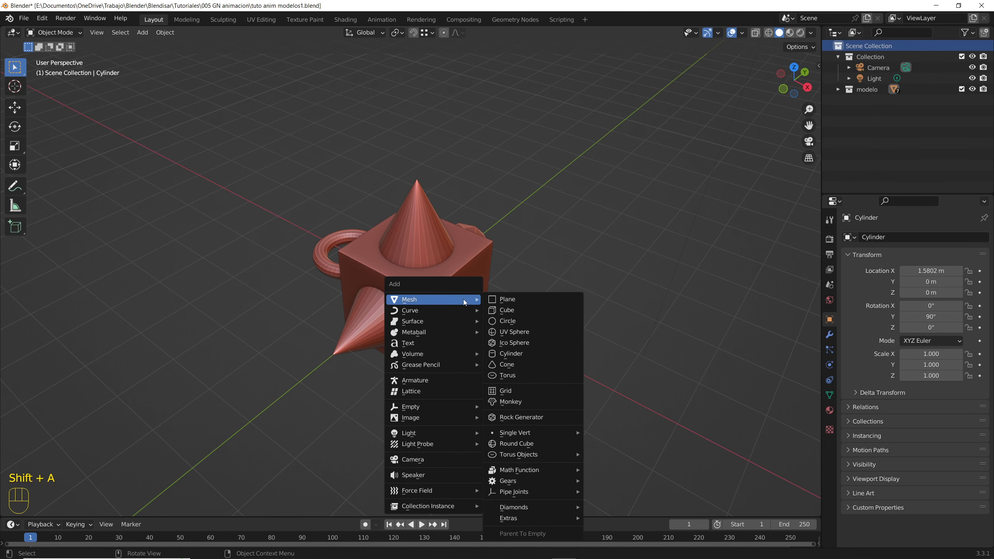
pyautogui.click(501, 301)
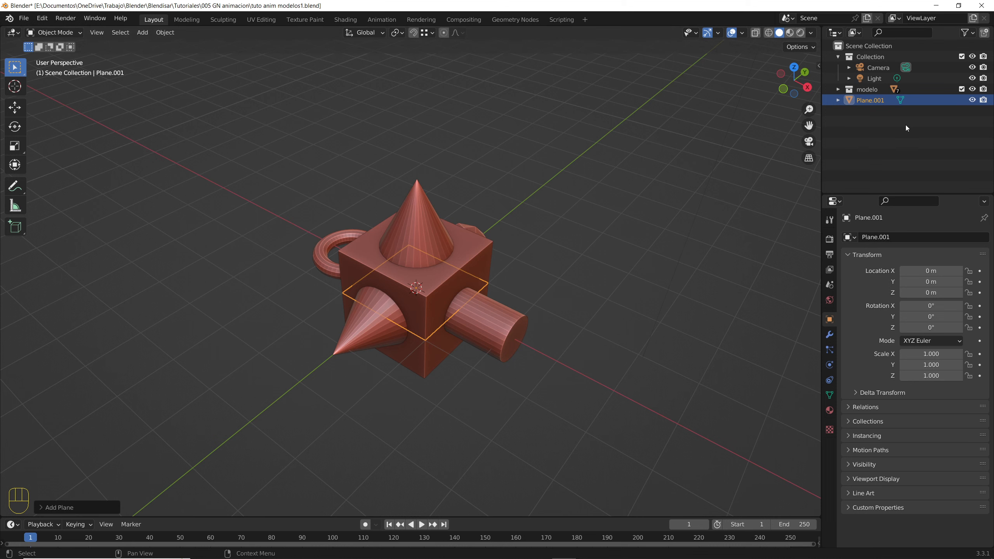
# Exclude the modelo collection from the view layer and create a new Geometry Nodes tree on the plane
pyautogui.click(961, 90)
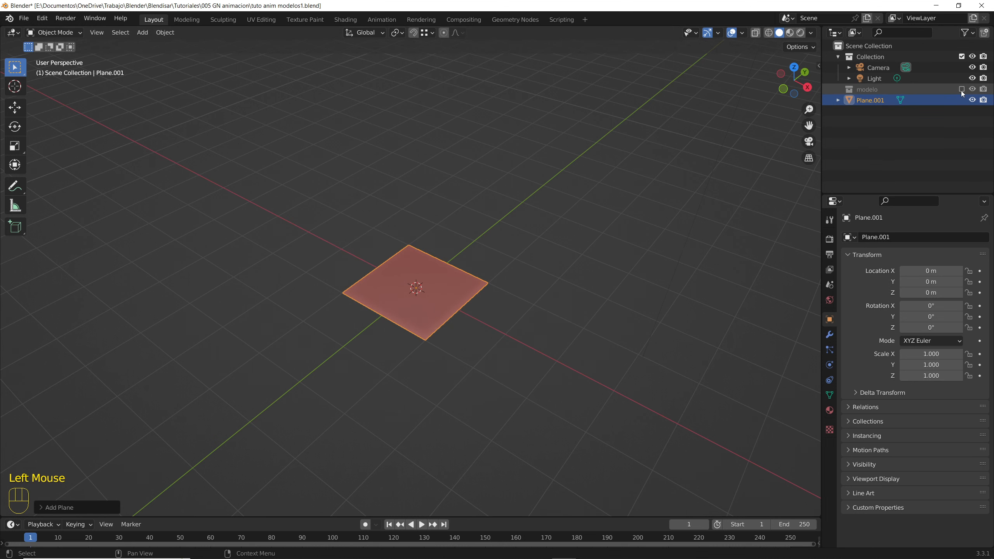
pyautogui.click(515, 19)
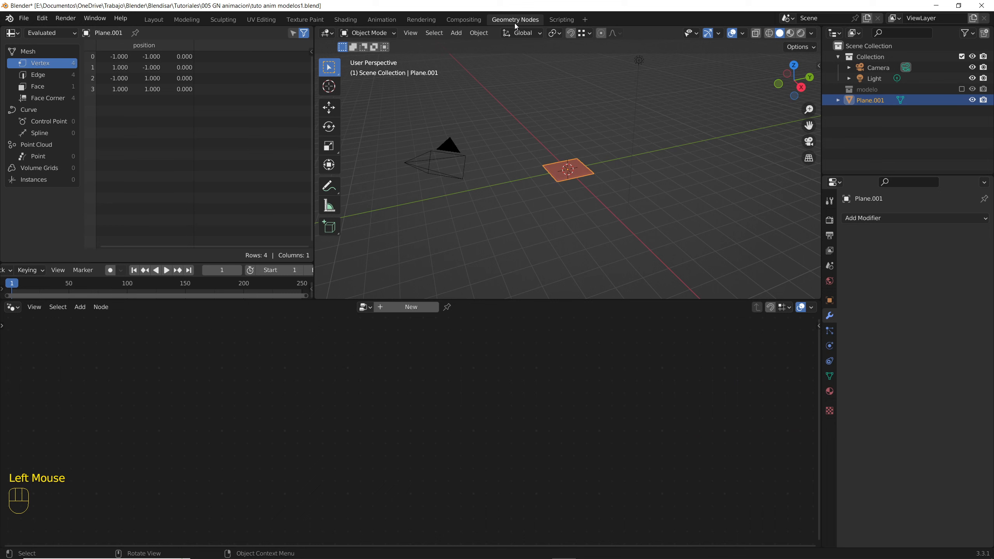
pyautogui.click(408, 309)
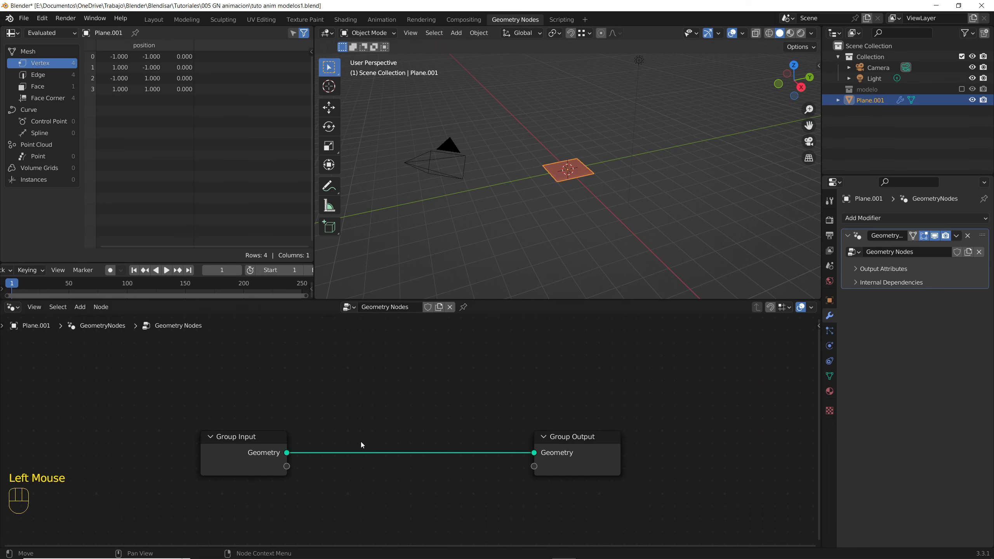
# Add a Collection Info node for the modelo collection and spread Group Input and Group Output apart around it
pyautogui.moveTo(867, 90); pyautogui.dragTo(323, 441)
pyautogui.click(244, 438)
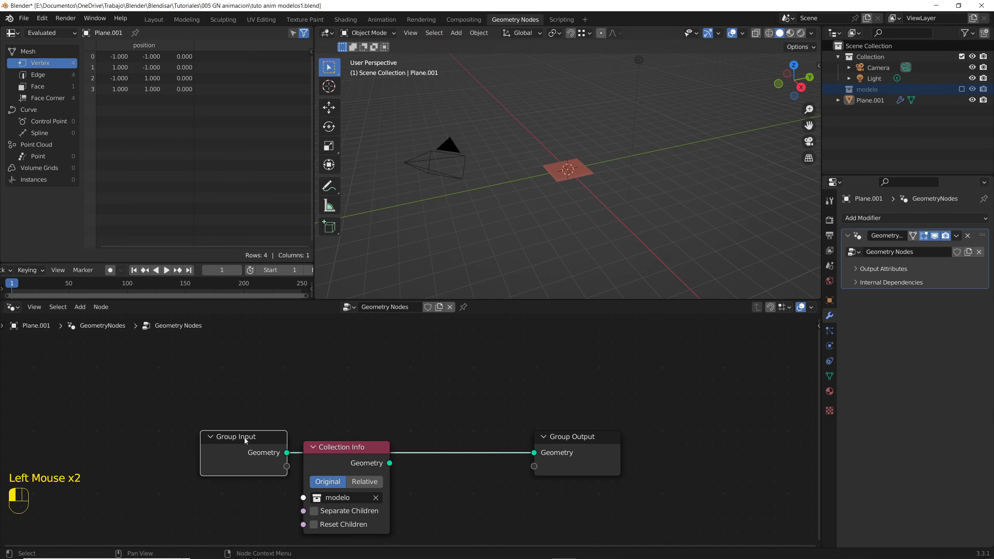
pyautogui.moveTo(246, 441); pyautogui.dragTo(115, 396)
pyautogui.moveTo(575, 436); pyautogui.dragTo(730, 394)
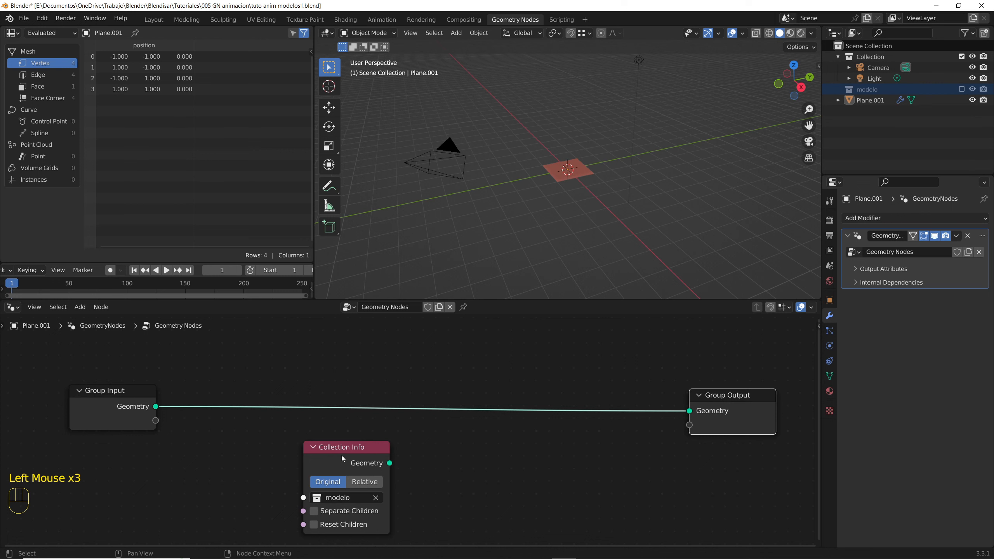
# Enable Separate Children on the modelo Collection Info node and connect its Geometry to Group Output in place of Group Input
pyautogui.moveTo(343, 458); pyautogui.dragTo(252, 455)
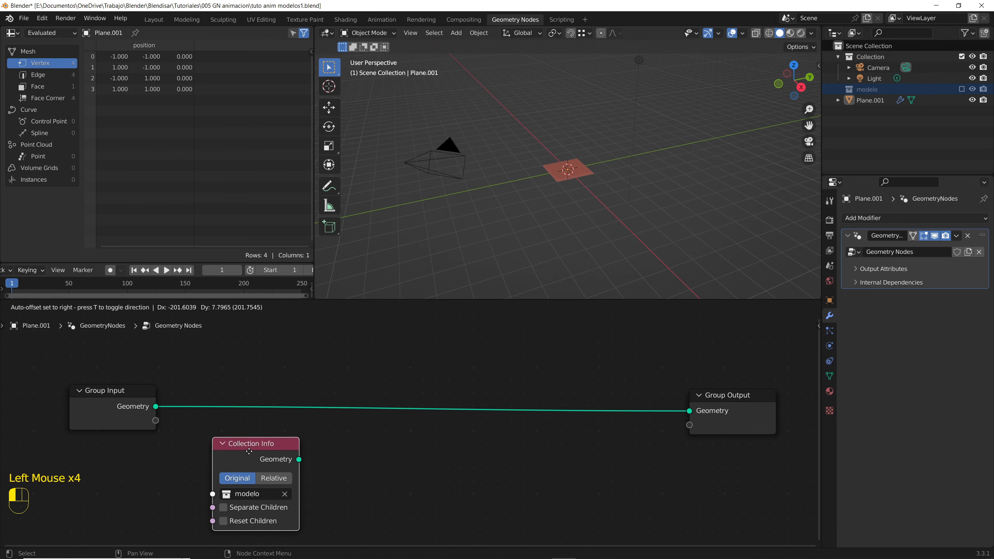
pyautogui.click(224, 508)
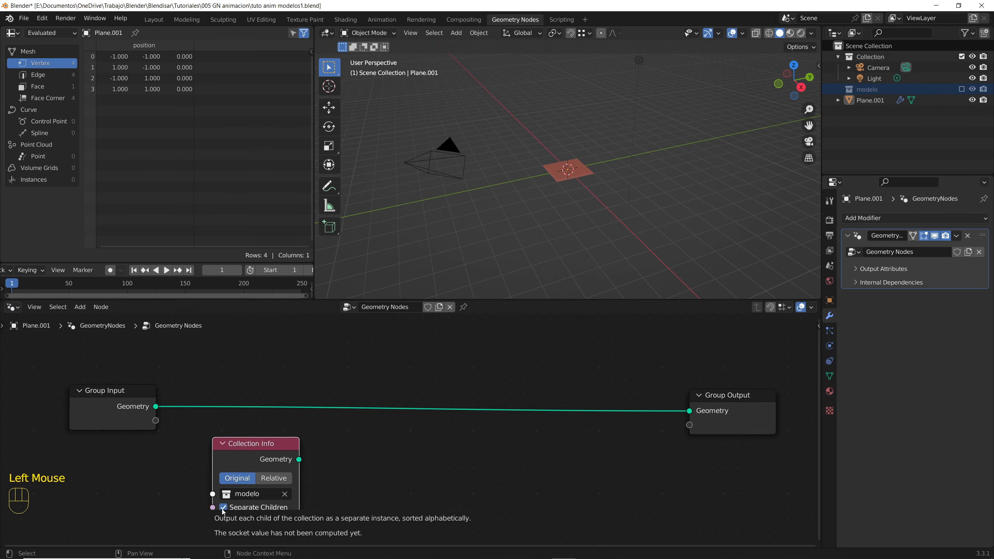
pyautogui.moveTo(248, 444); pyautogui.dragTo(257, 404)
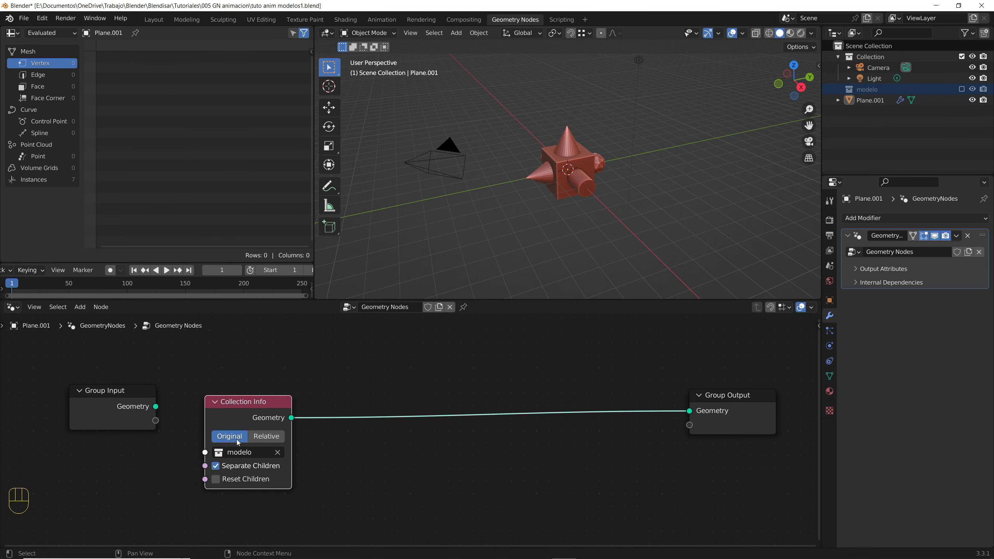
pyautogui.moveTo(237, 407); pyautogui.dragTo(234, 400)
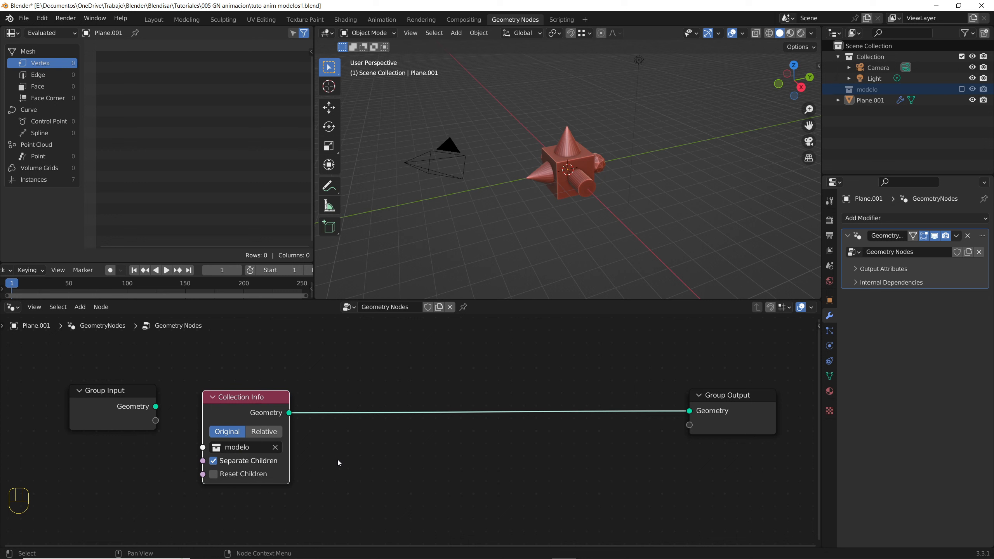
# Add a Translate Instances node on the link between Collection Info and Group Output
pyautogui.moveTo(556, 206); pyautogui.dragTo(560, 186, button='middle')
pyautogui.scroll(3, 567, 195)
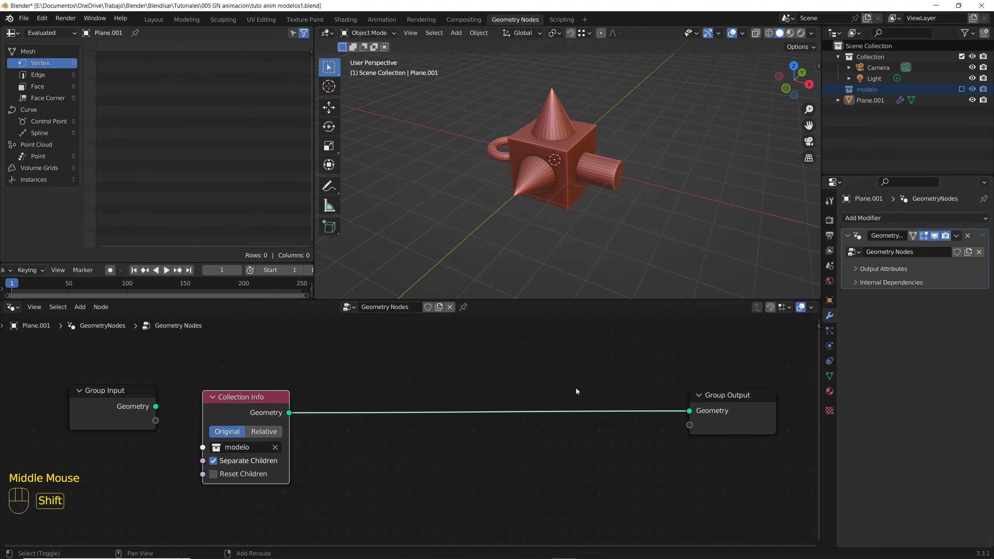
pyautogui.hotkey('shift', 'a')
pyautogui.click(535, 287)
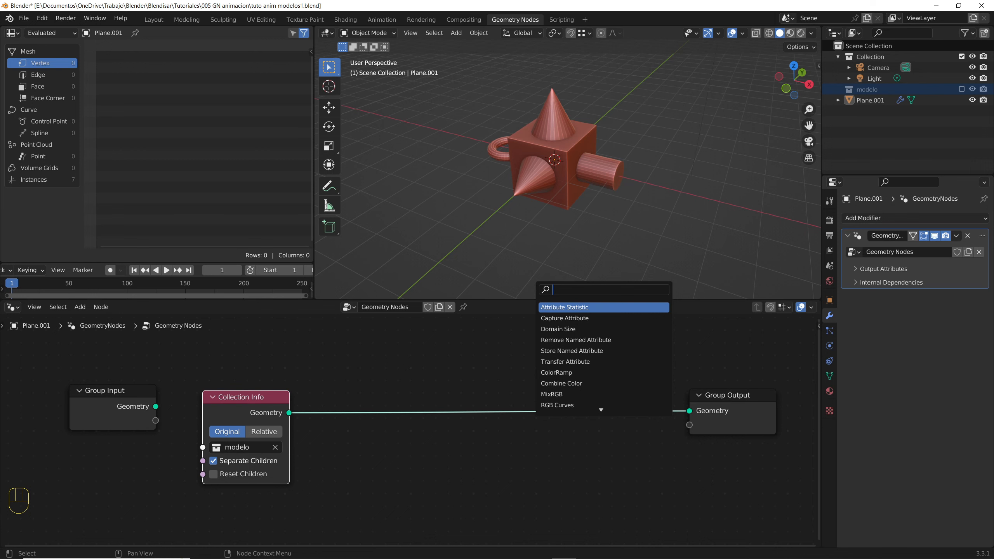
pyautogui.write('trans')
pyautogui.press('Down')
pyautogui.press('Down')
pyautogui.press('Return')
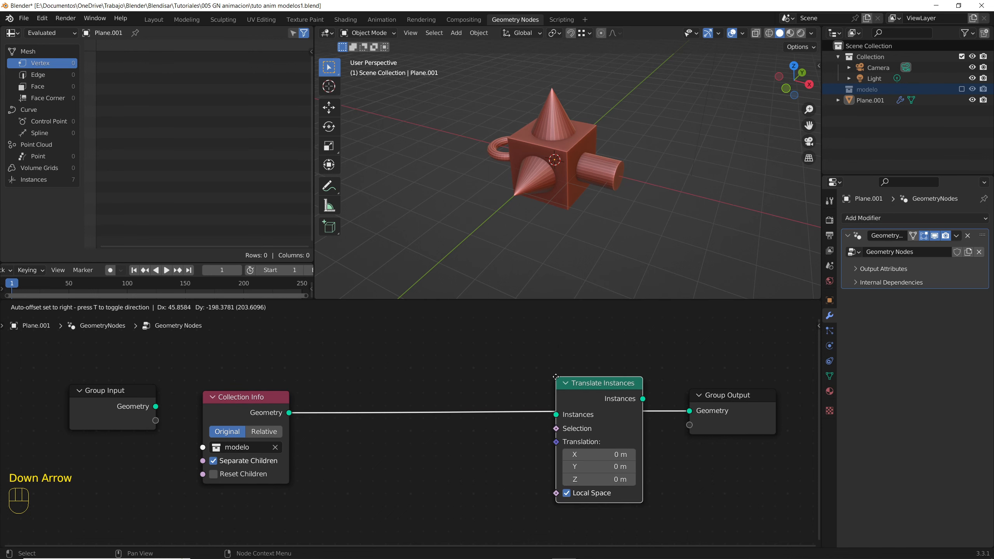
pyautogui.click(556, 378)
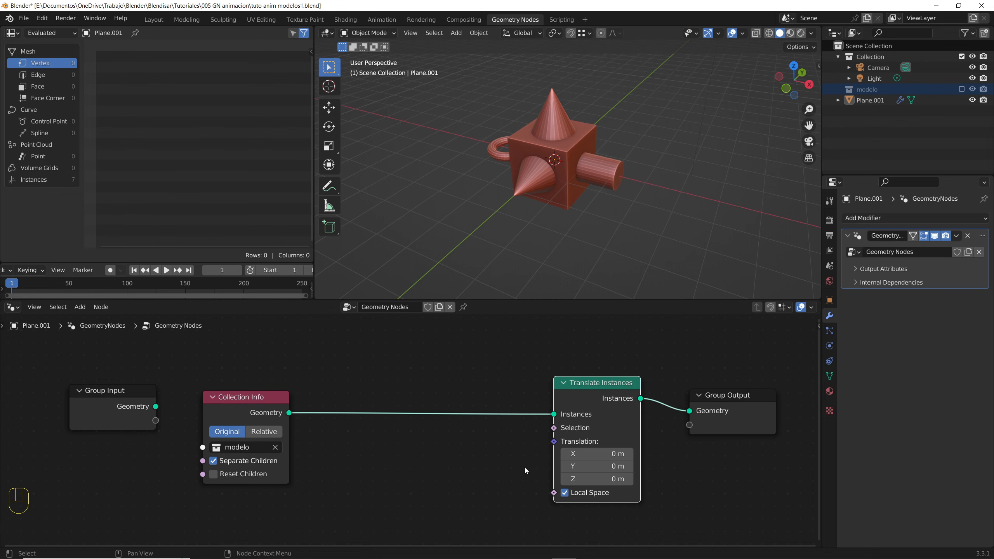
# Add a Vector Math node set to Scale, feeding the Translation input of Translate Instances
pyautogui.moveTo(525, 467); pyautogui.dragTo(548, 433, button='middle')
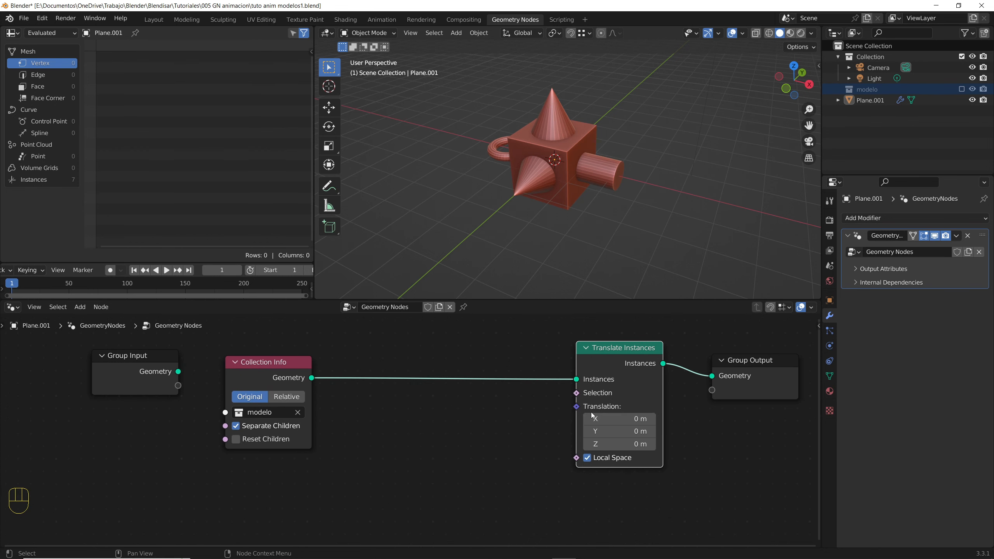
pyautogui.moveTo(577, 406); pyautogui.dragTo(492, 444)
pyautogui.write('vecto')
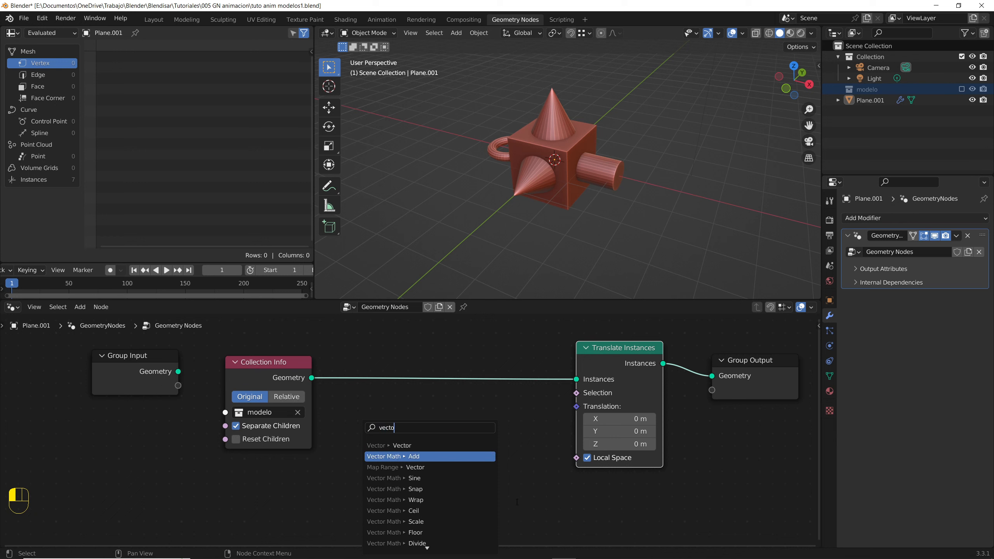
pyautogui.click(424, 521)
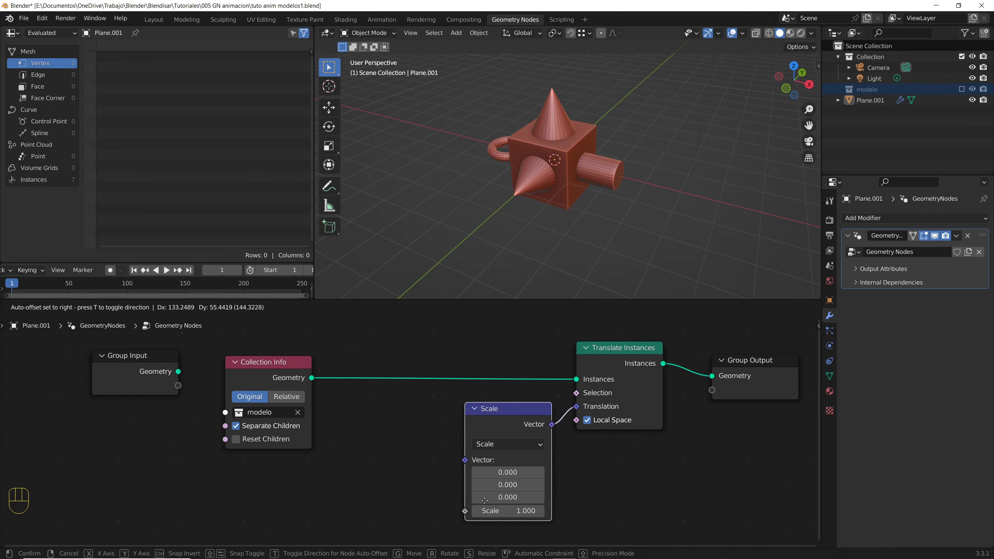
pyautogui.click(477, 509)
# Add a Position node feeding the Vector input of the Scale node
pyautogui.moveTo(439, 496); pyautogui.dragTo(466, 440, button='middle')
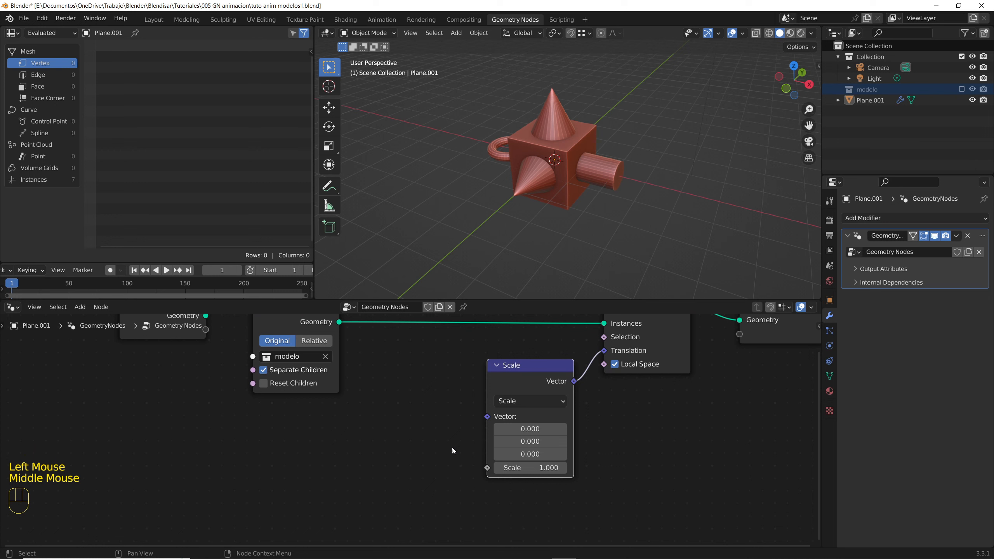
pyautogui.click(485, 419)
pyautogui.moveTo(485, 418); pyautogui.dragTo(411, 425)
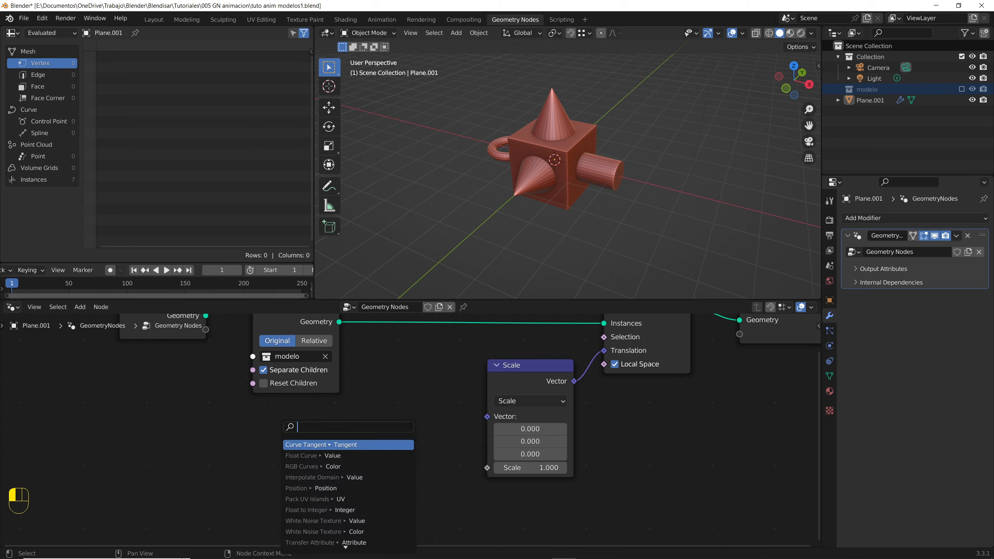
pyautogui.write('pos')
pyautogui.press('Return')
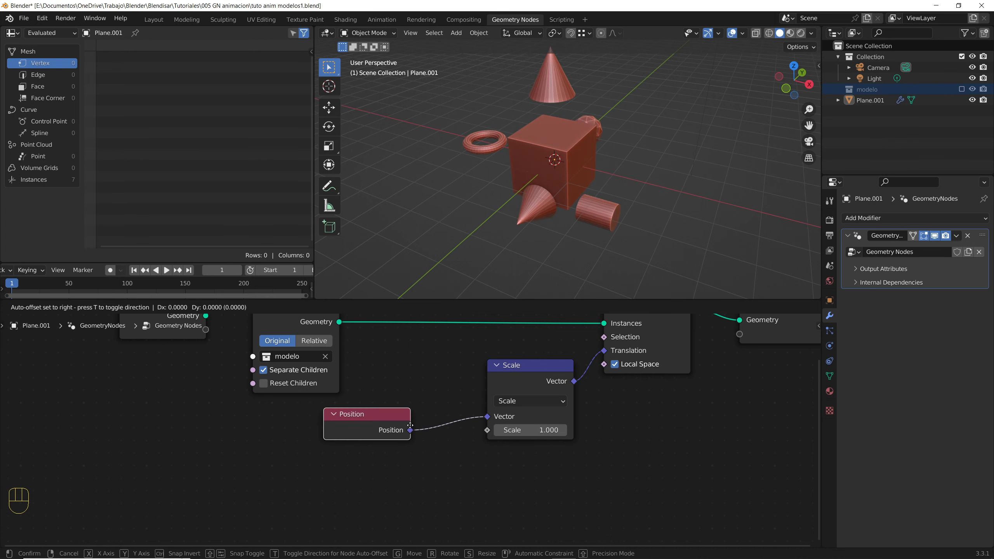
pyautogui.click(354, 421)
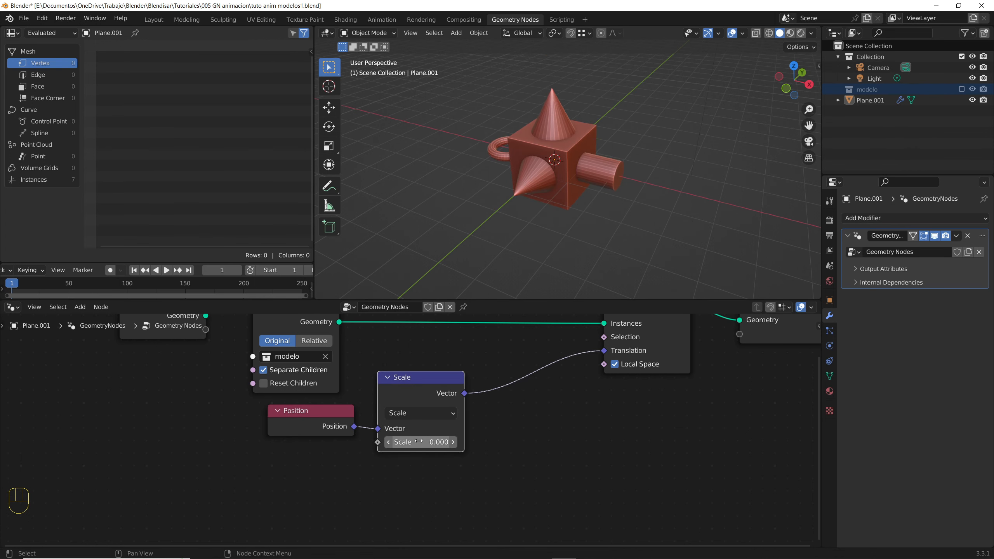
# Set the Scale node's factor to 0.700 to spread the model's parts outward
pyautogui.moveTo(418, 441); pyautogui.dragTo(433, 446, button='middle')
pyautogui.moveTo(511, 292); pyautogui.dragTo(539, 191, button='middle')
pyautogui.scroll(-2, 568, 207)
pyautogui.scroll(2, 540, 190)
pyautogui.scroll(1, 539, 191)
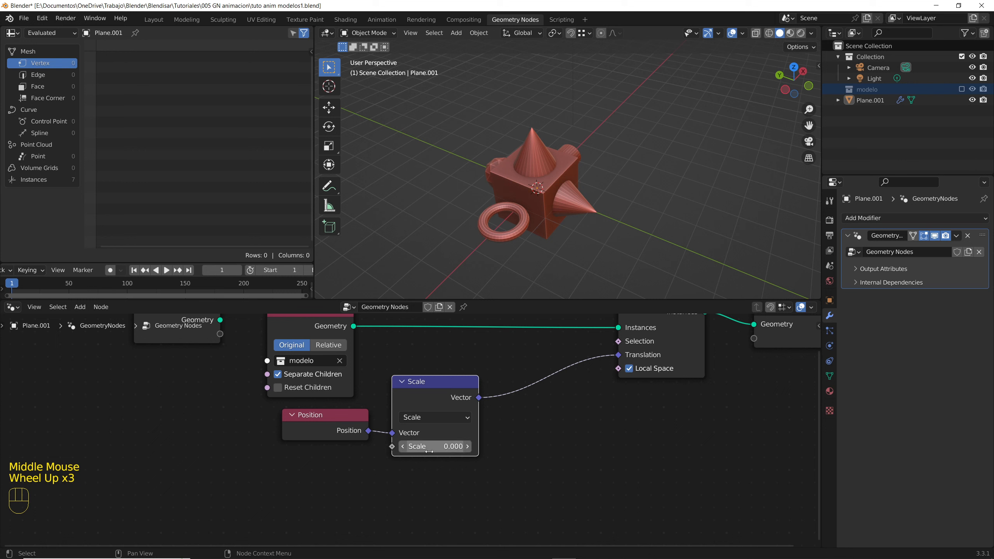
pyautogui.click(452, 441)
pyautogui.moveTo(453, 446)
pyautogui.mouseDown()
pyautogui.moveTo(486, 447)
pyautogui.moveTo(465, 447)
pyautogui.mouseUp()
# Turn off Local Space on the Translate Instances node and inspect the separated parts from another angle
pyautogui.moveTo(559, 405); pyautogui.dragTo(565, 418, button='middle')
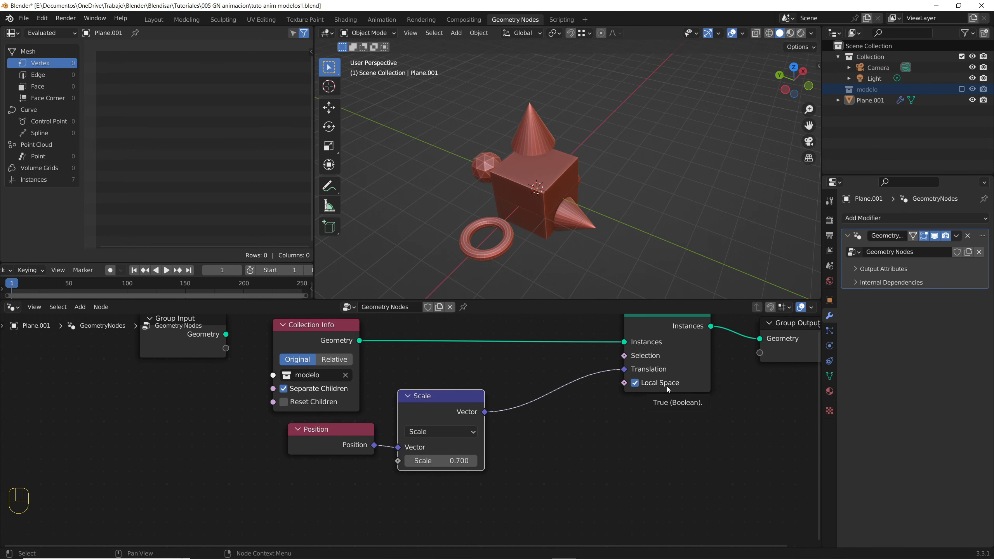
pyautogui.click(635, 384)
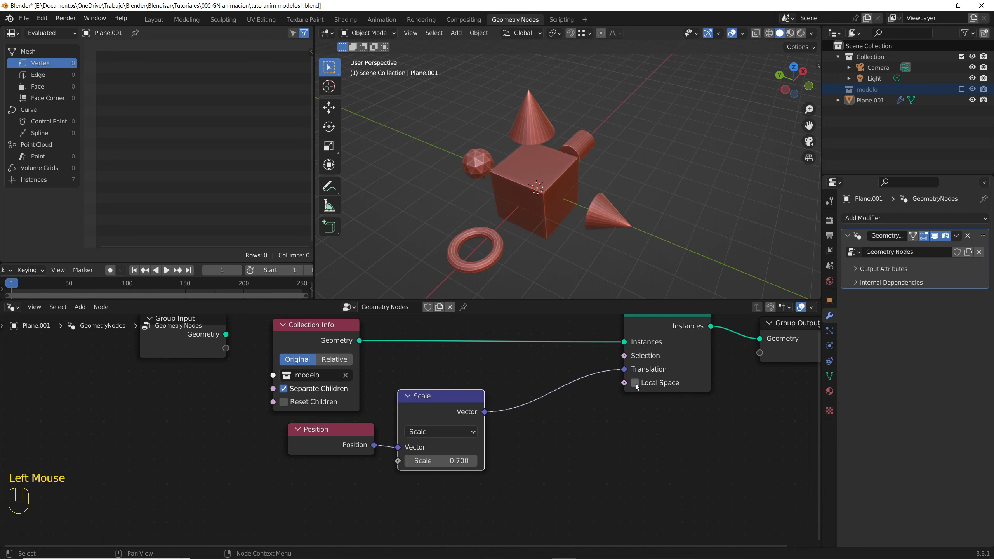
pyautogui.moveTo(596, 200); pyautogui.dragTo(599, 162, button='middle')
pyautogui.scroll(1, 602, 164)
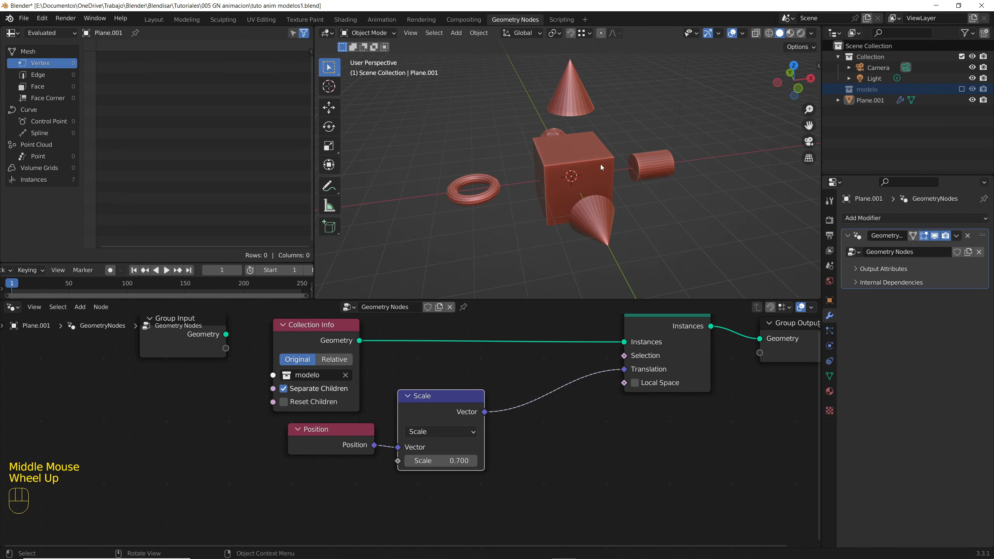
# Reduce the Scale node's factor to 0.200 and inspect the parts from another angle
pyautogui.click(440, 460)
pyautogui.moveTo(440, 461)
pyautogui.mouseDown()
pyautogui.moveTo(412, 461)
pyautogui.moveTo(484, 461)
pyautogui.moveTo(405, 460)
pyautogui.moveTo(463, 460)
pyautogui.moveTo(435, 460)
pyautogui.mouseUp()
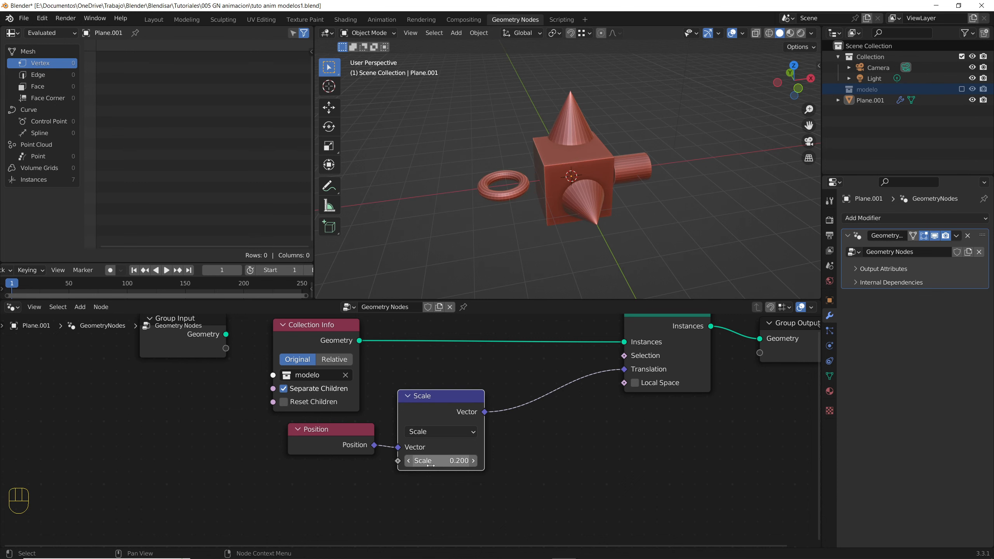
pyautogui.moveTo(385, 491); pyautogui.dragTo(404, 471, button='middle')
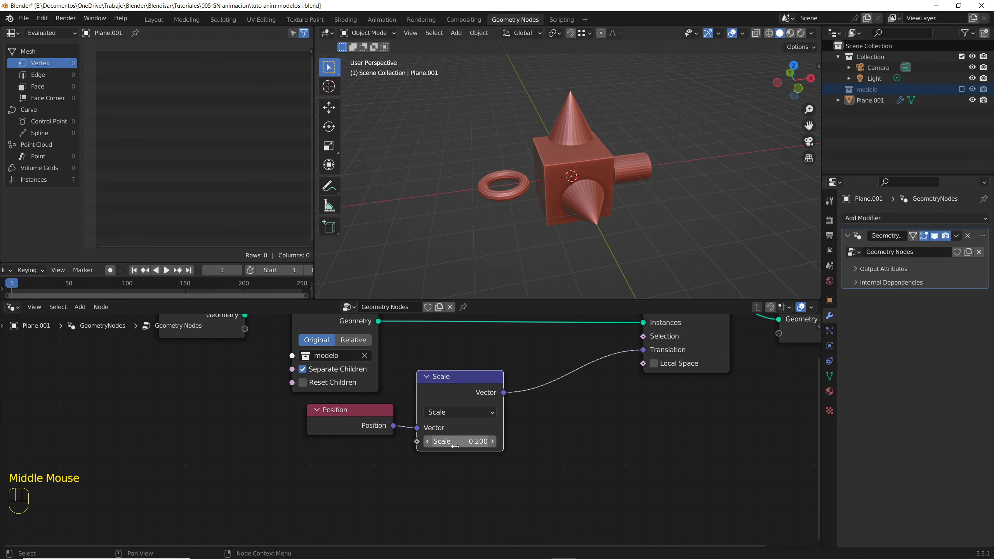
pyautogui.moveTo(531, 189); pyautogui.dragTo(562, 194, button='middle')
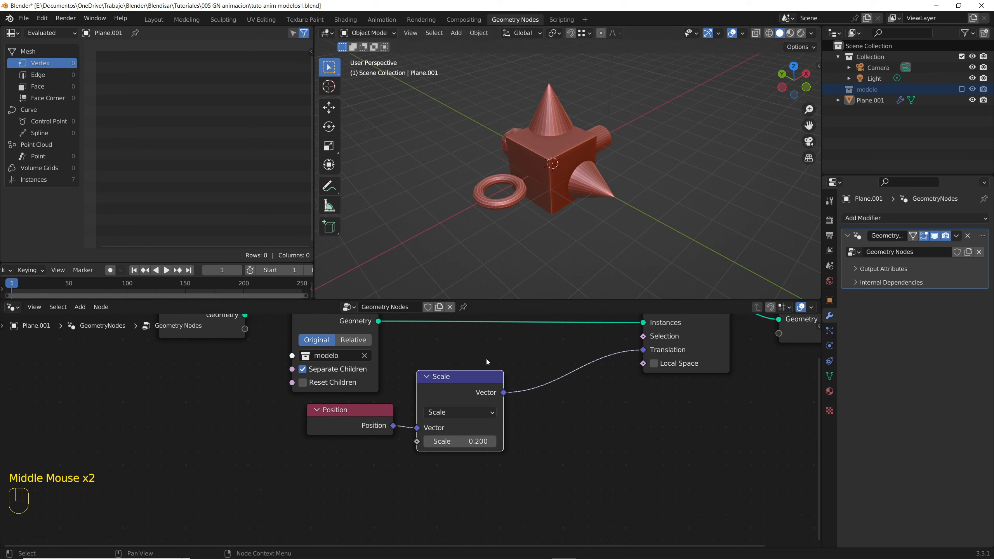
# Change the Vector Math node's operation from Scale to Multiply and reposition it near Translate Instances
pyautogui.moveTo(440, 378); pyautogui.dragTo(465, 397)
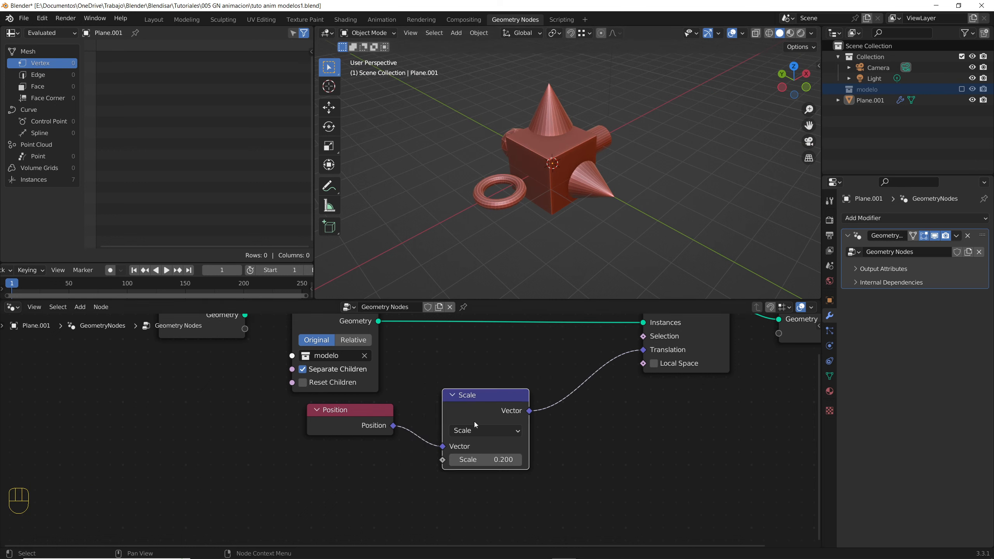
pyautogui.click(467, 430)
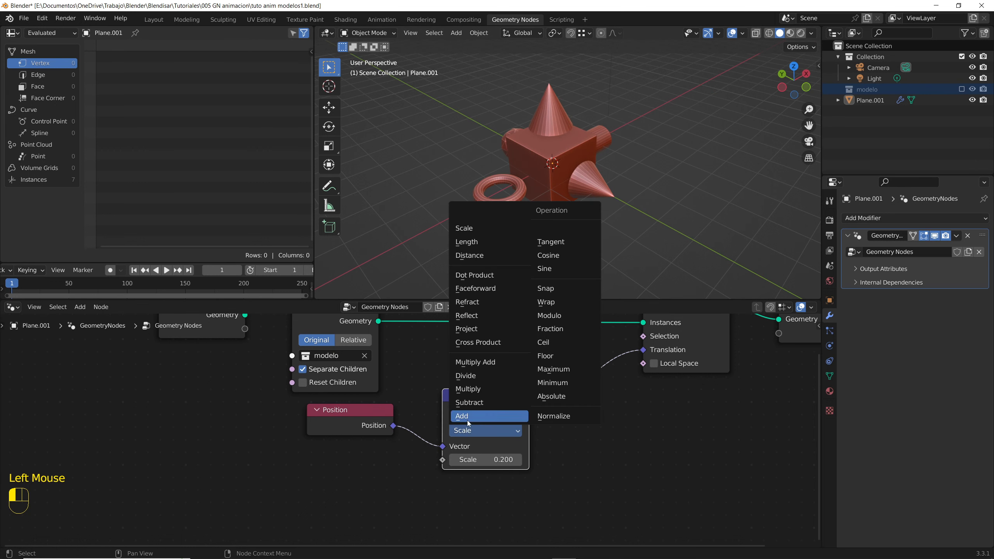
pyautogui.click(469, 389)
pyautogui.moveTo(471, 396); pyautogui.dragTo(504, 370)
# Try 0.4 for all three components of the Multiply vector and return them to 0
pyautogui.moveTo(499, 449); pyautogui.dragTo(499, 471)
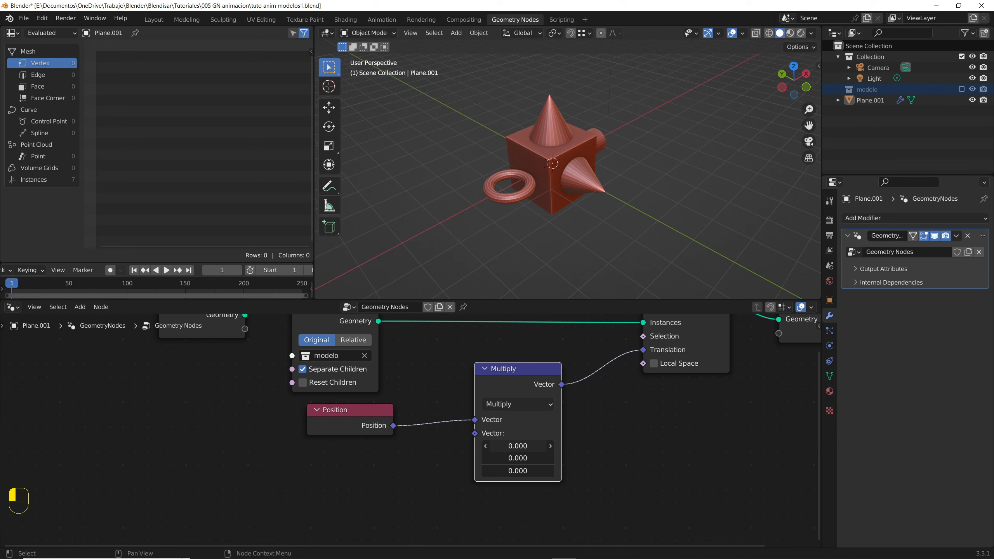
pyautogui.moveTo(499, 471); pyautogui.dragTo(500, 446)
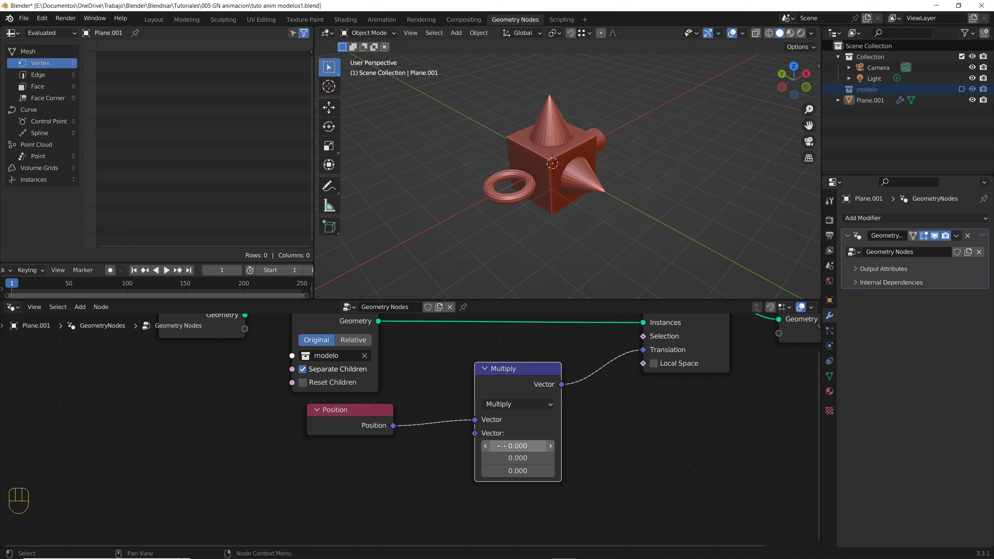
pyautogui.moveTo(501, 446); pyautogui.dragTo(511, 471)
pyautogui.click(503, 447)
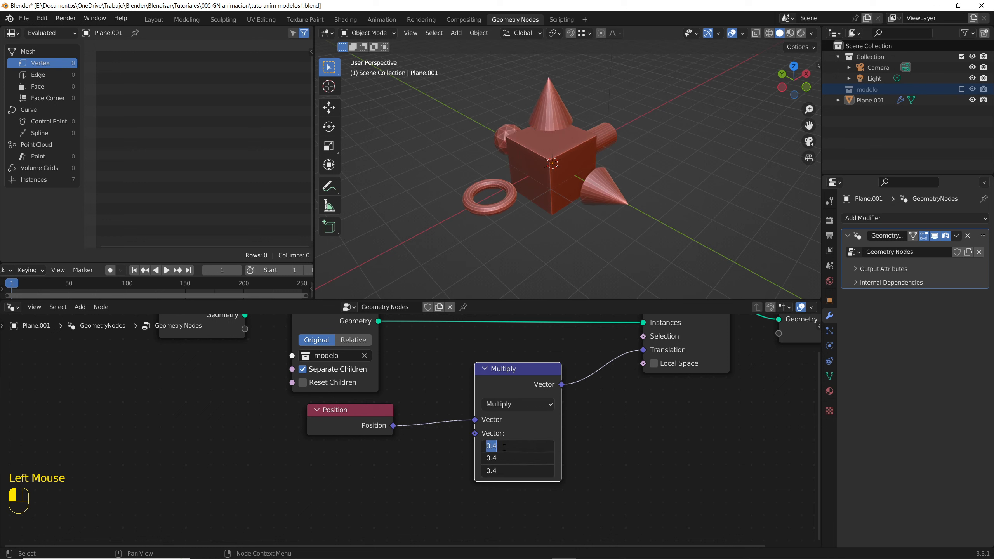
pyautogui.write('0')
pyautogui.press('Return')
# Try Local Space on the Translate Instances node with all three Multiply vector components set to 0.700
pyautogui.moveTo(362, 423); pyautogui.dragTo(388, 421)
pyautogui.moveTo(498, 376); pyautogui.dragTo(505, 376)
pyautogui.scroll(-2, 519, 419)
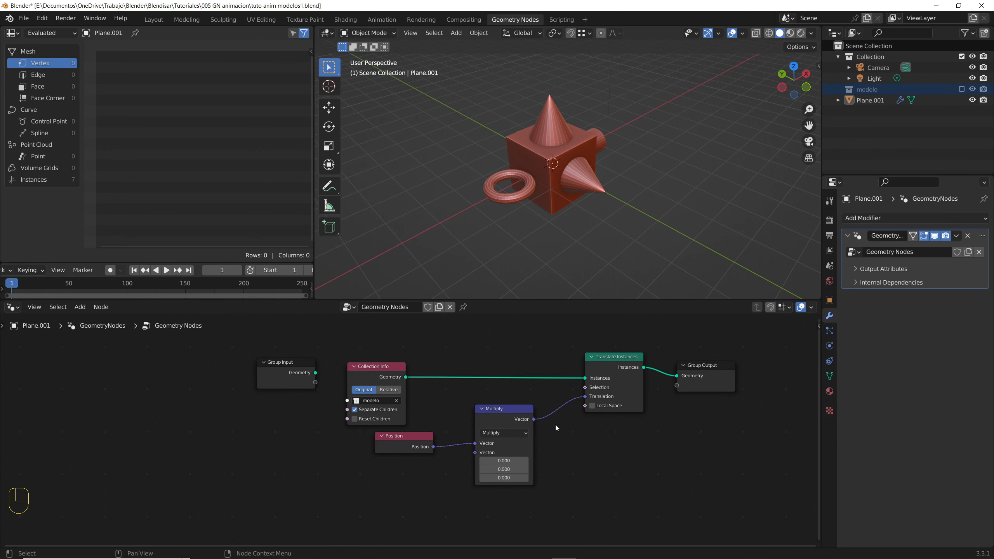
pyautogui.click(592, 407)
pyautogui.moveTo(495, 461); pyautogui.dragTo(556, 477)
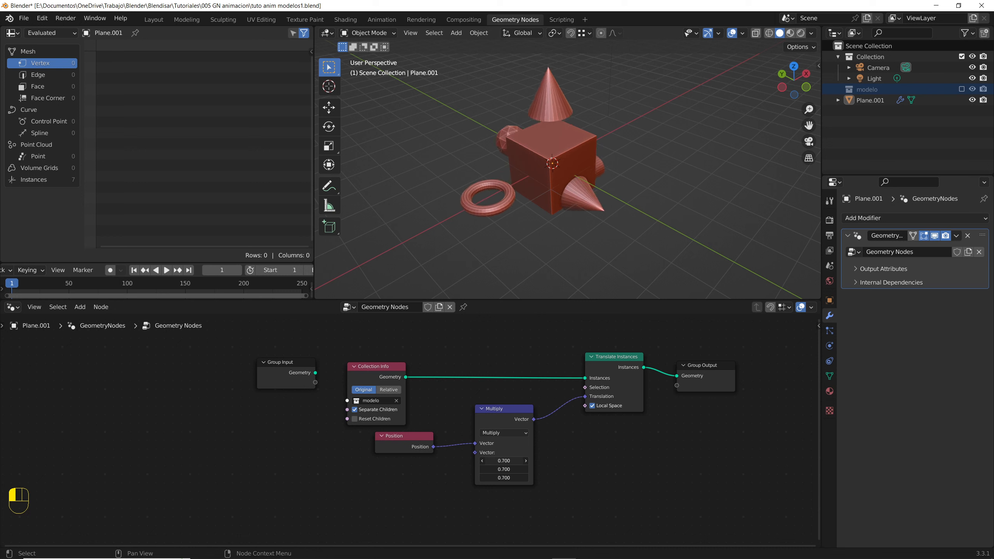
pyautogui.moveTo(500, 461); pyautogui.dragTo(561, 445)
# Turn Local Space off on Translate Instances and set all three Multiply vector components to 0
pyautogui.click(593, 407)
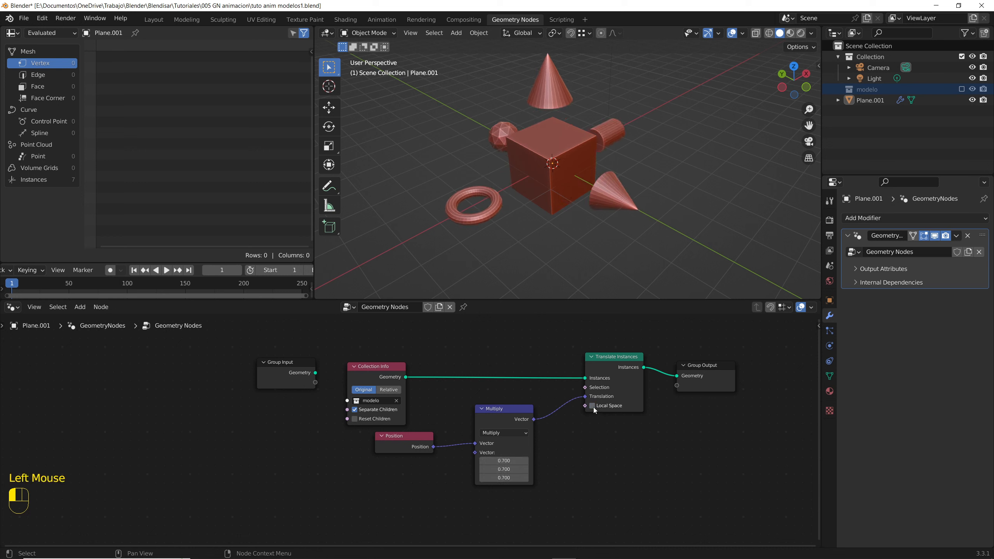
pyautogui.moveTo(496, 461); pyautogui.dragTo(496, 478)
pyautogui.write('0')
pyautogui.press('Return')
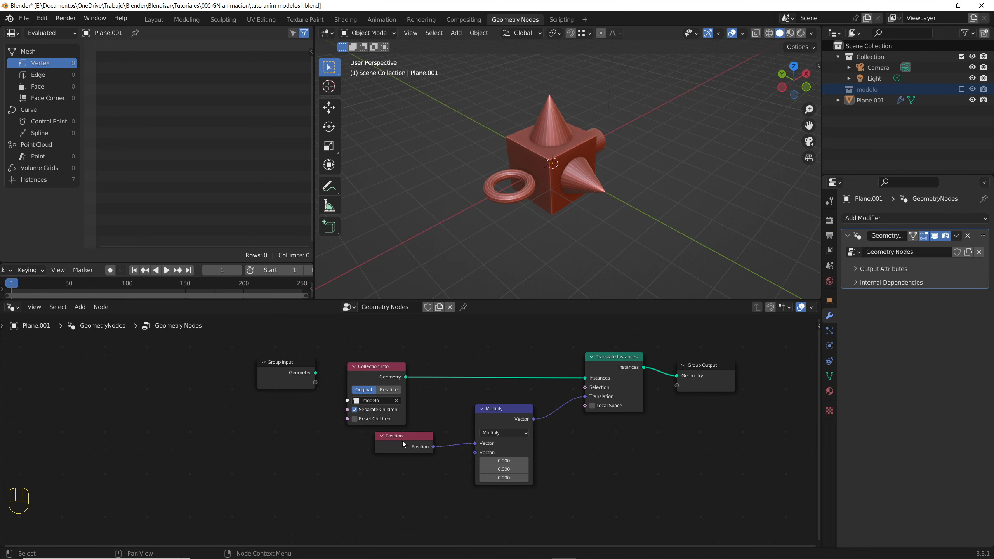
# Move the Position and Multiply nodes down below Collection Info to free space before Translate Instances
pyautogui.moveTo(403, 435); pyautogui.dragTo(368, 477)
pyautogui.click(488, 412)
pyautogui.moveTo(488, 412); pyautogui.dragTo(448, 439)
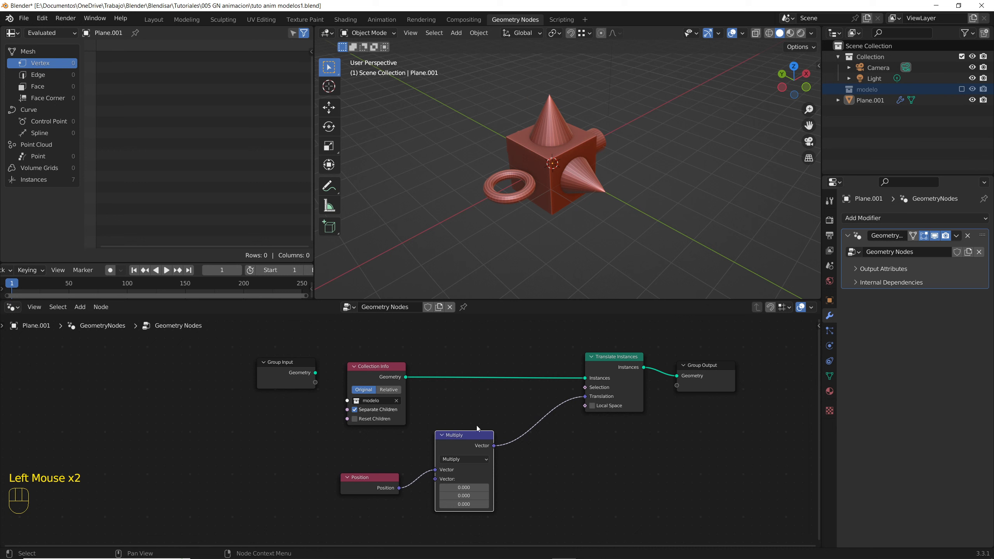
# Add a MixRGB node and insert it between the Multiply node and the Translation input of Translate Instances
pyautogui.hotkey('shift', 'a')
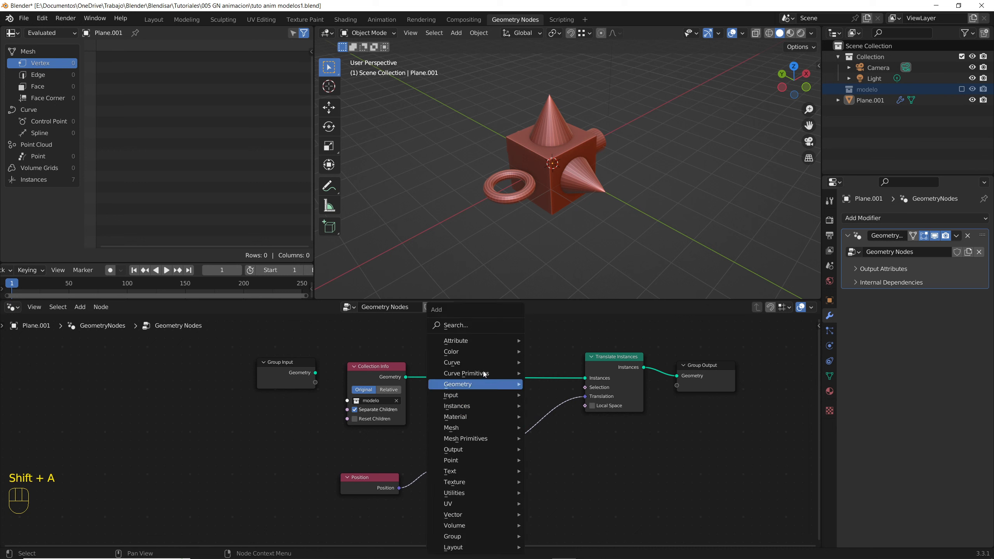
pyautogui.moveTo(459, 352)
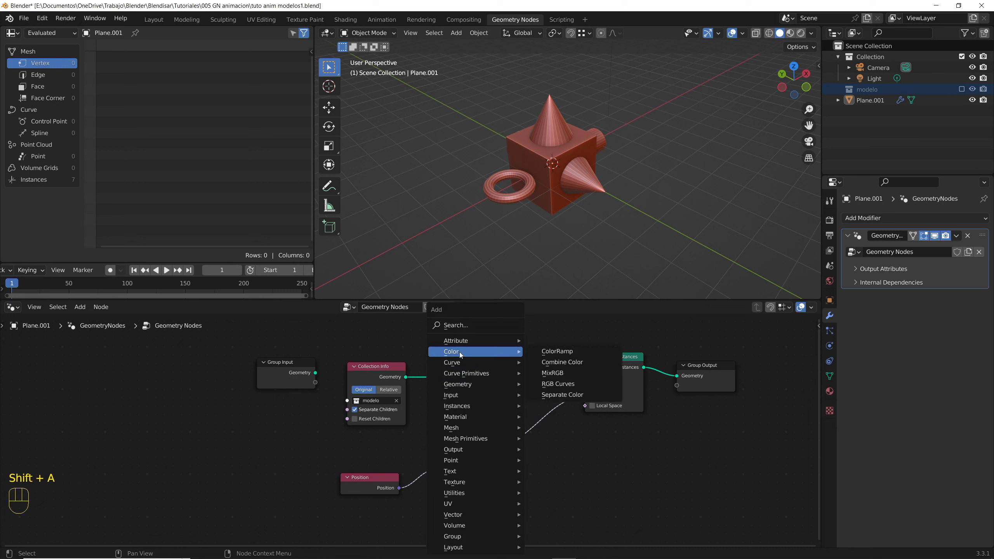
pyautogui.click(552, 372)
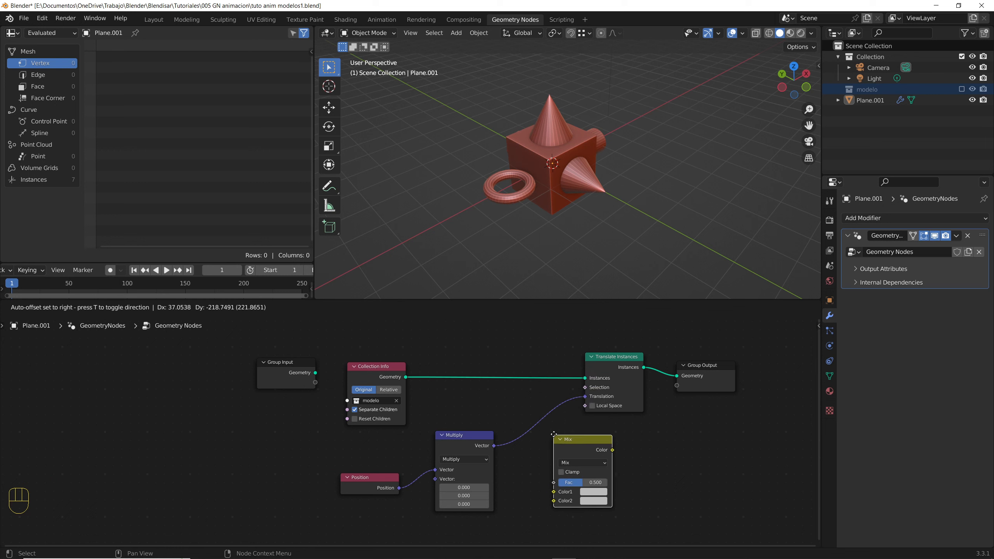
pyautogui.click(558, 428)
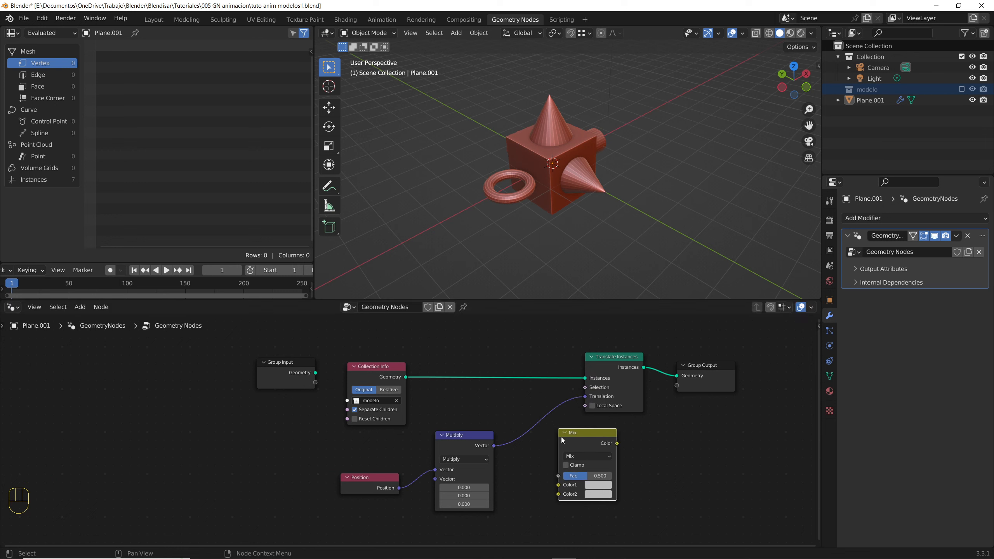
pyautogui.moveTo(539, 464); pyautogui.dragTo(504, 446, button='middle')
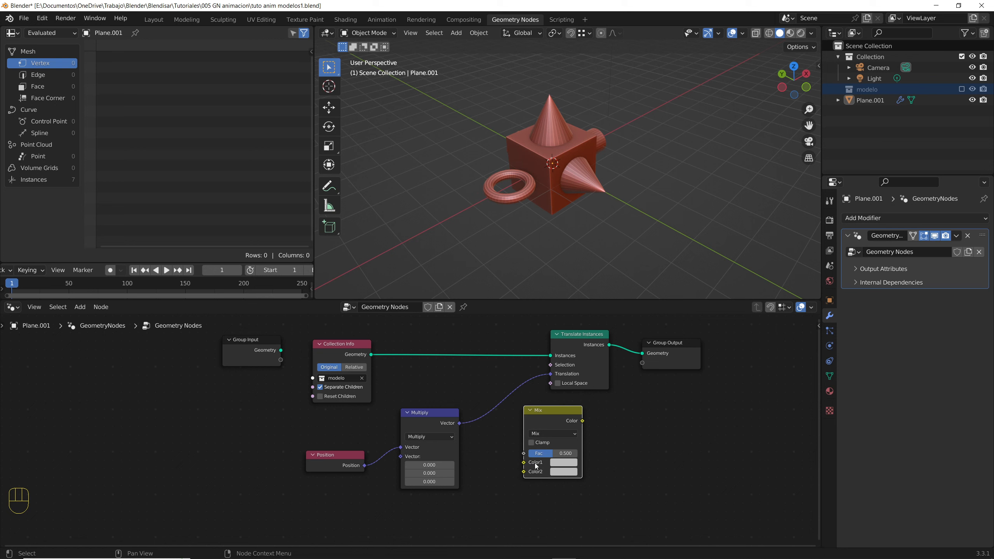
pyautogui.scroll(2, 535, 464)
pyautogui.moveTo(534, 464); pyautogui.dragTo(532, 481, button='middle')
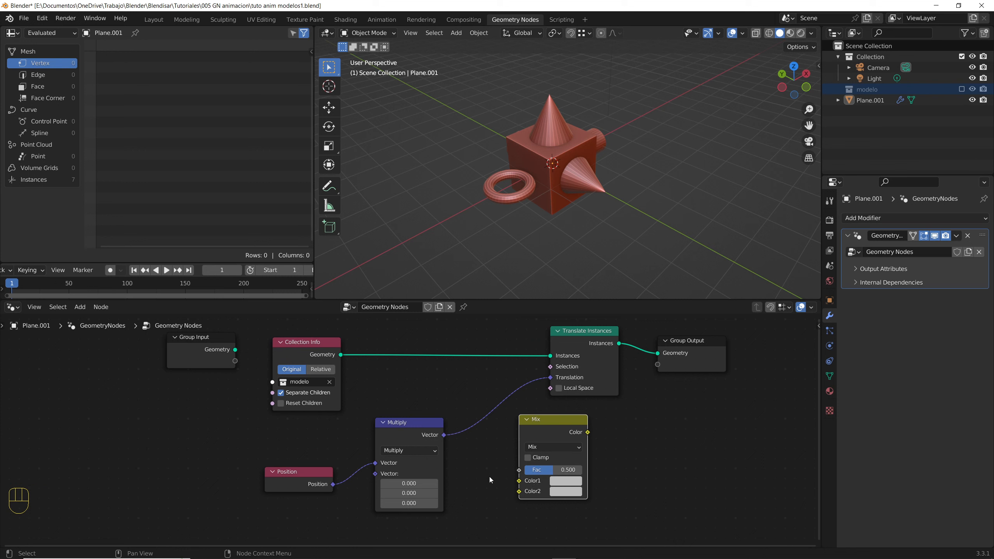
pyautogui.moveTo(551, 420); pyautogui.dragTo(552, 379)
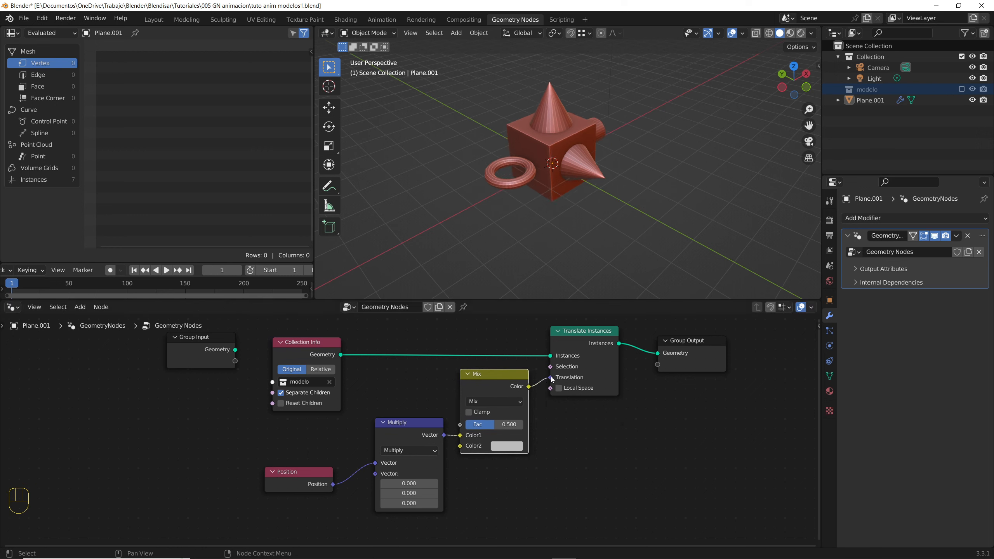
# Set the Mix node's Color2 to black
pyautogui.click(516, 448)
pyautogui.moveTo(542, 419); pyautogui.dragTo(579, 419)
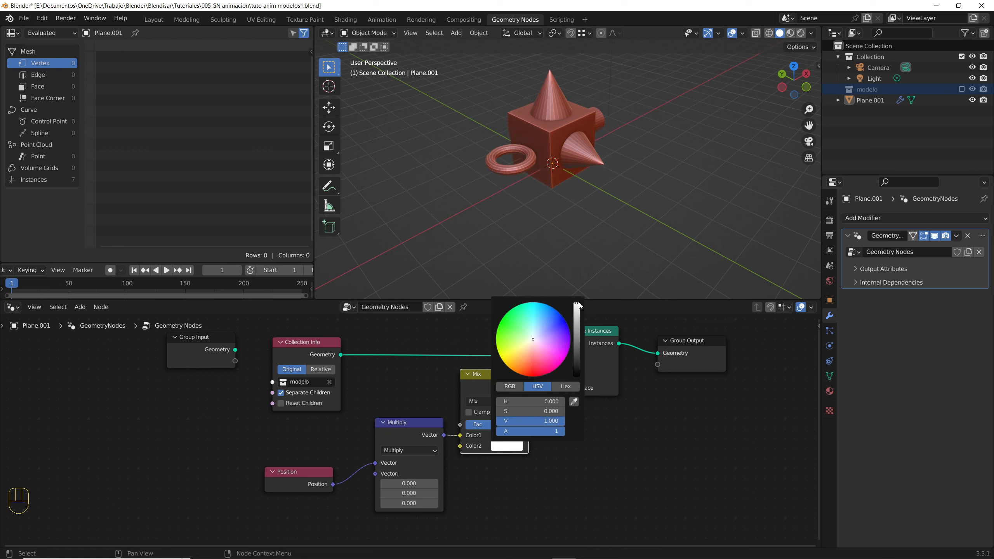
pyautogui.moveTo(577, 308); pyautogui.dragTo(576, 375)
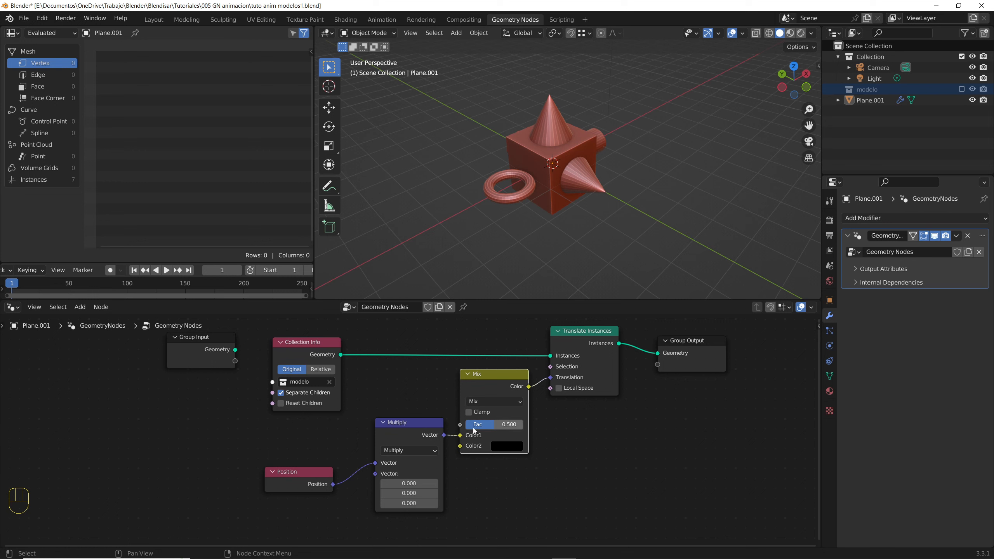
# Set the Mix node's Fac to 0.000 and all three Multiply vector components to 1.000
pyautogui.moveTo(493, 426); pyautogui.dragTo(464, 427)
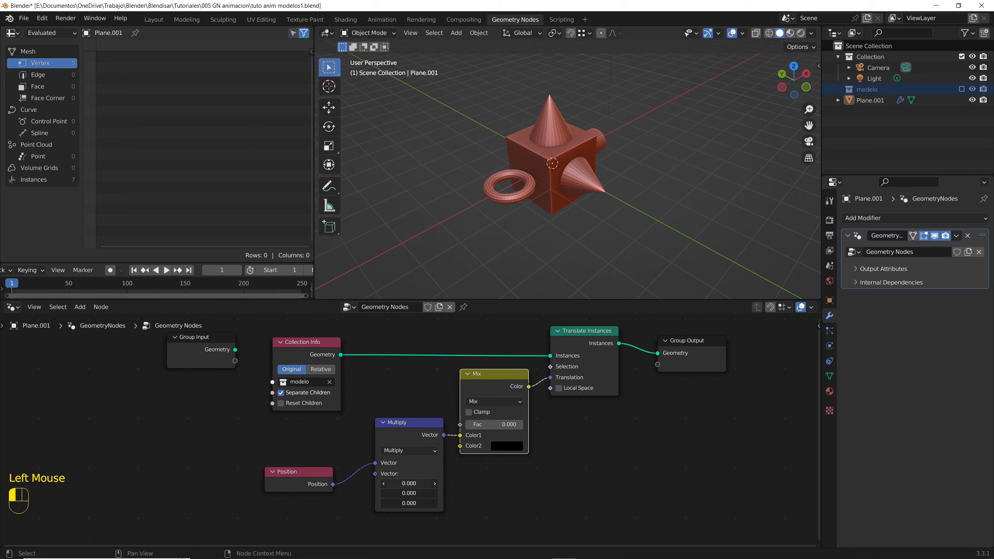
pyautogui.moveTo(409, 483); pyautogui.dragTo(448, 503)
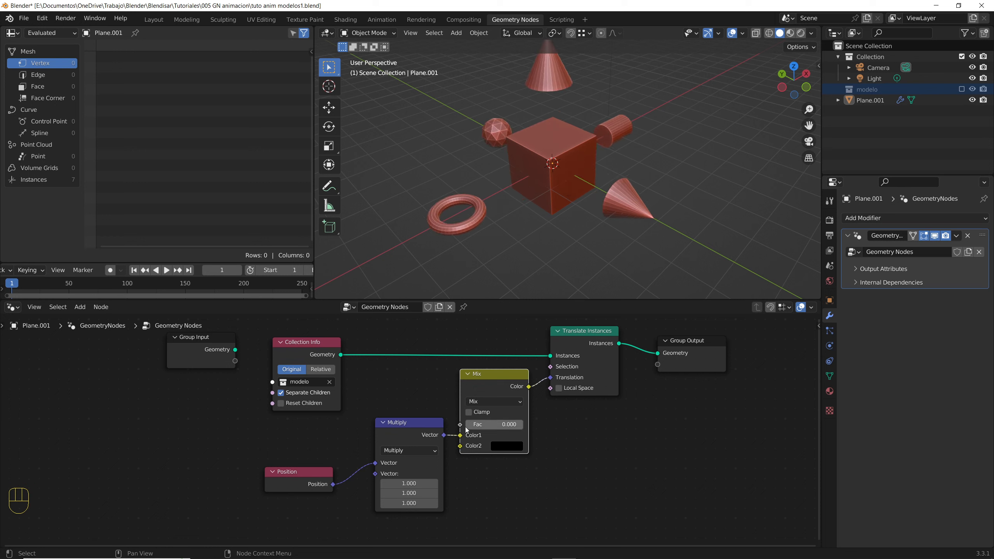
pyautogui.moveTo(470, 429)
pyautogui.mouseDown()
pyautogui.moveTo(528, 429)
pyautogui.moveTo(466, 428)
pyautogui.mouseUp()
# Move Group Input and Group Output outward and combine all the nodes between them into a node group
pyautogui.scroll(-3, 304, 425)
pyautogui.moveTo(304, 425); pyautogui.dragTo(364, 450, button='middle')
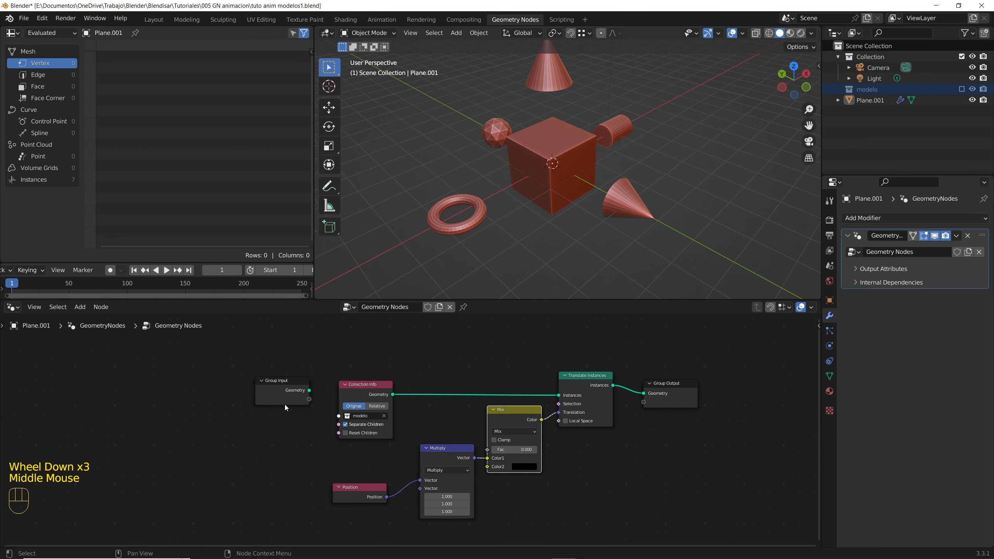
pyautogui.moveTo(278, 387); pyautogui.dragTo(178, 409)
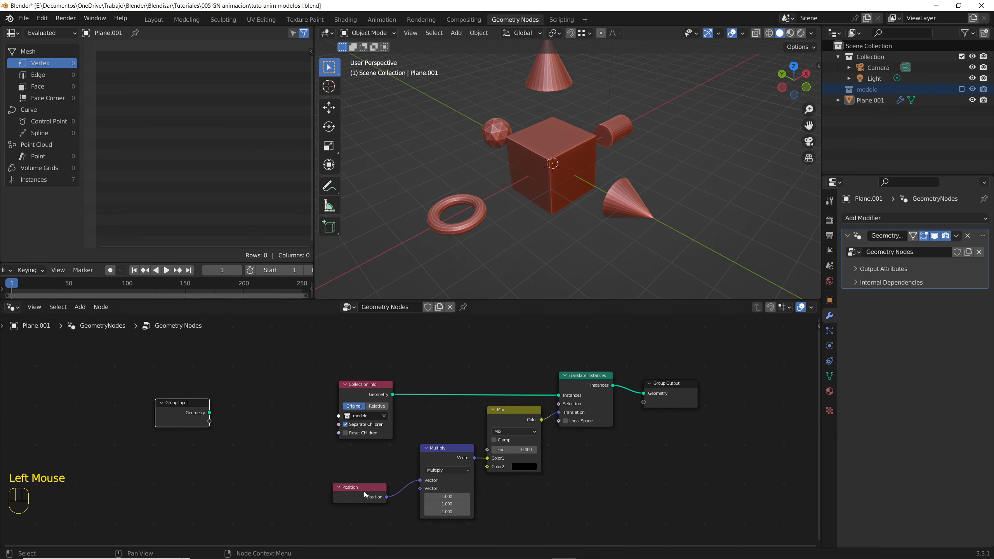
pyautogui.moveTo(670, 395); pyautogui.dragTo(751, 403)
pyautogui.moveTo(289, 331); pyautogui.dragTo(621, 506)
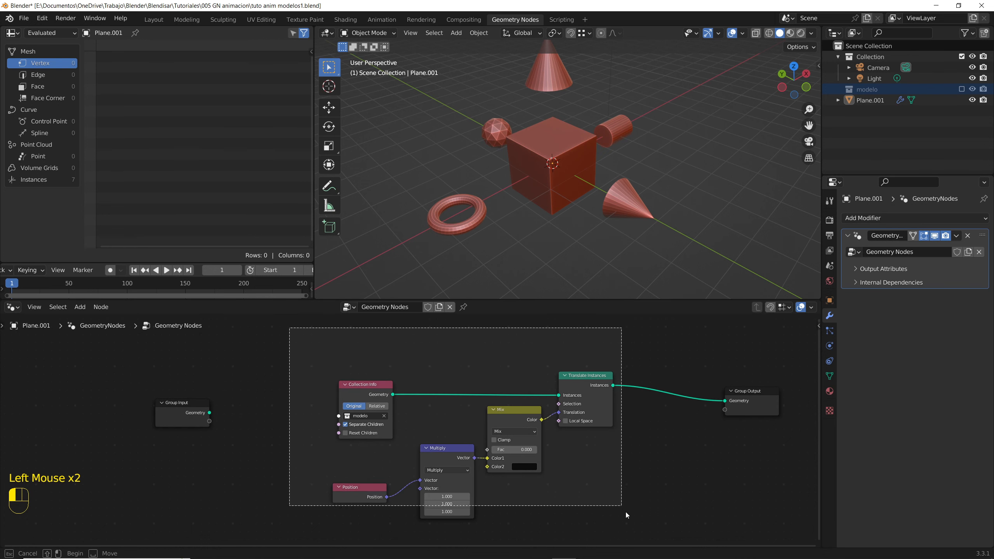
pyautogui.hotkey('ctrl', 'g')
# Spread the Group Input and Group Output nodes farther apart inside the new node group
pyautogui.click(581, 463)
pyautogui.moveTo(246, 435); pyautogui.dragTo(127, 438)
pyautogui.moveTo(621, 435); pyautogui.dragTo(750, 425)
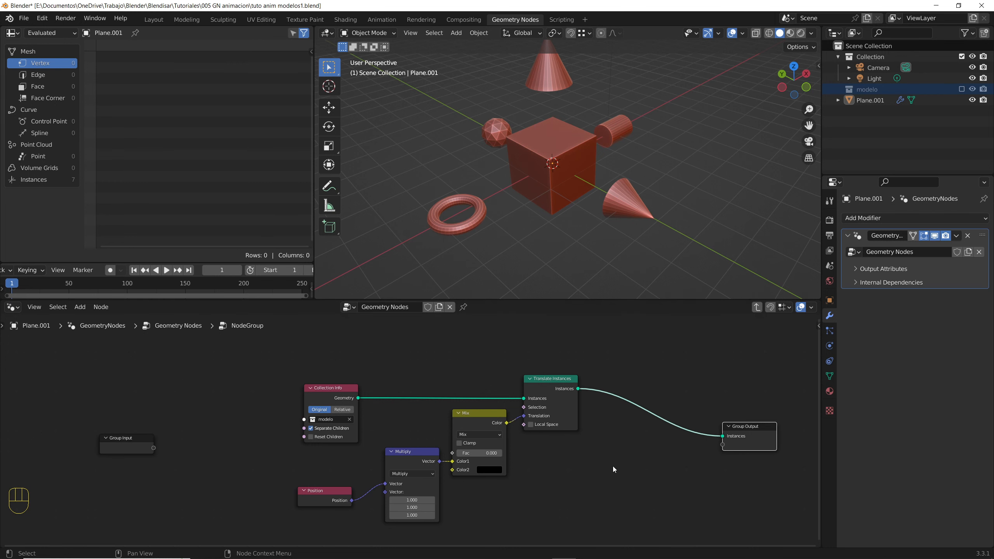
# Expose the Collection socket of Collection Info and the Fac socket of Mix as inputs on the Group Input node
pyautogui.scroll(-2, 329, 461)
pyautogui.moveTo(315, 459); pyautogui.dragTo(360, 441, button='middle')
pyautogui.scroll(3, 272, 437)
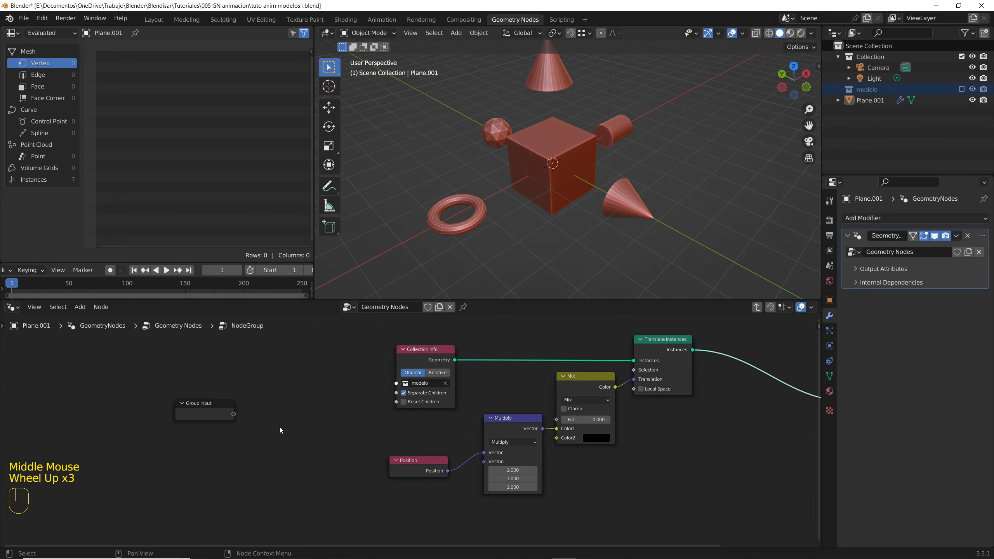
pyautogui.moveTo(393, 384); pyautogui.dragTo(233, 416)
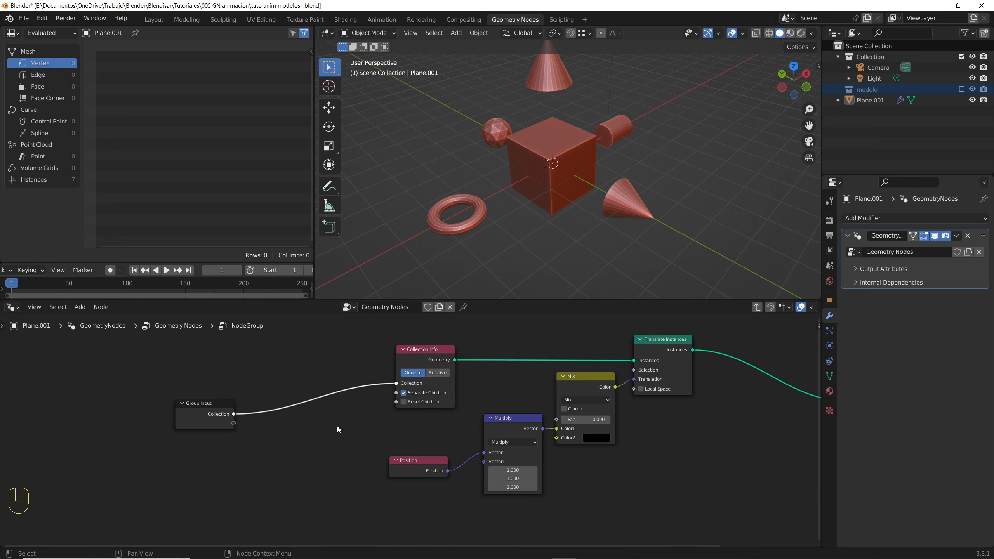
pyautogui.scroll(-2, 380, 430)
pyautogui.moveTo(501, 426); pyautogui.dragTo(247, 425)
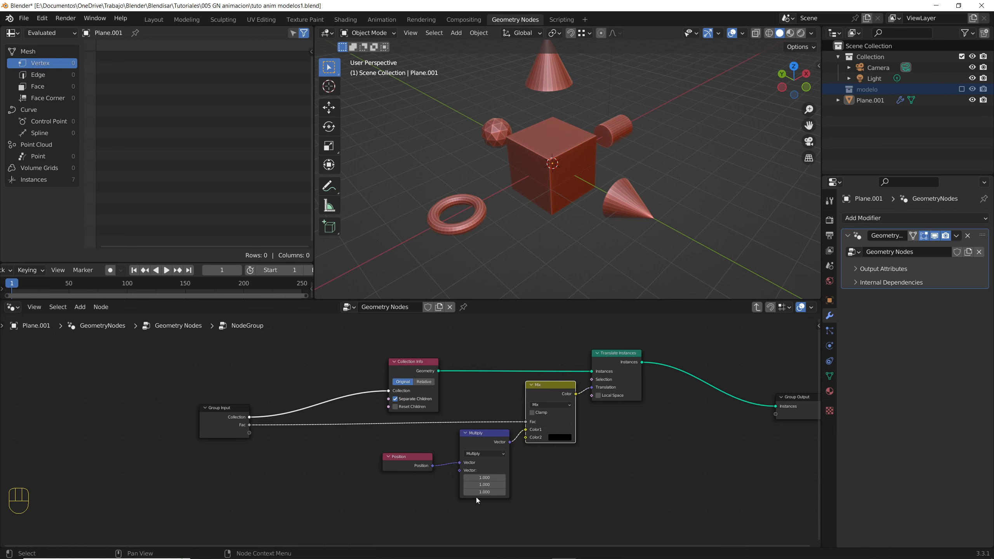
# Try 0.600 for the X component and 1.100 for the Y component of the Multiply vector
pyautogui.scroll(2, 477, 486)
pyautogui.click(485, 476)
pyautogui.moveTo(485, 475)
pyautogui.mouseDown()
pyautogui.moveTo(458, 476)
pyautogui.moveTo(498, 484)
pyautogui.mouseUp()
pyautogui.click(485, 484)
# Add a Combine XYZ node linked to the second Vector input of Multiply and place it below the Position node
pyautogui.moveTo(416, 462)
pyautogui.mouseDown()
pyautogui.moveTo(425, 445)
pyautogui.moveTo(415, 480)
pyautogui.mouseUp()
pyautogui.click(459, 471)
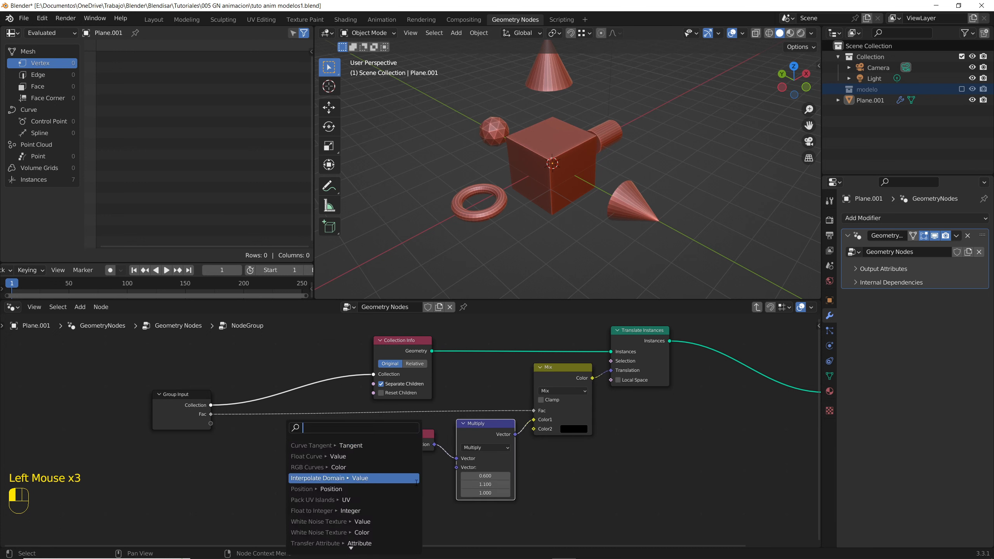
pyautogui.write('com')
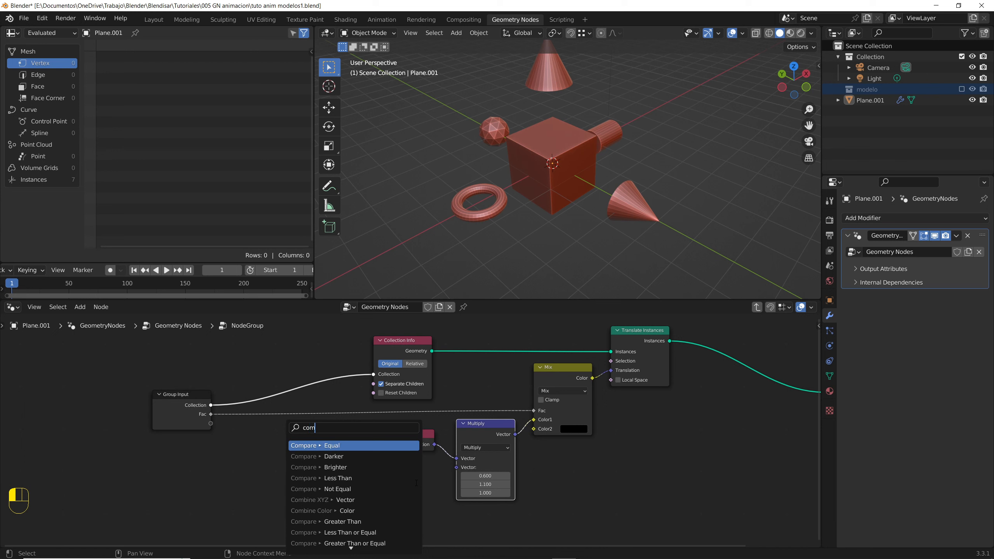
pyautogui.write('bine x')
pyautogui.press('Return')
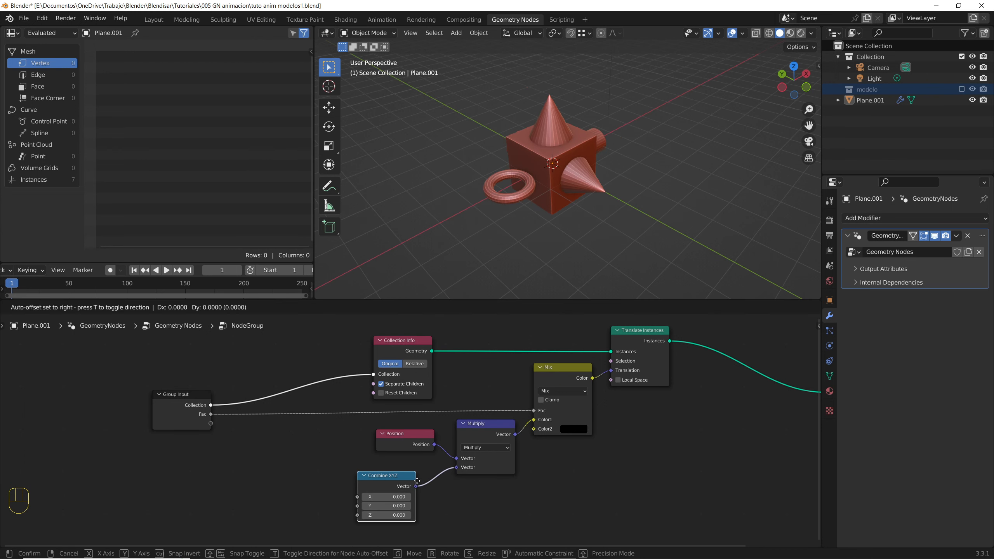
pyautogui.click(435, 469)
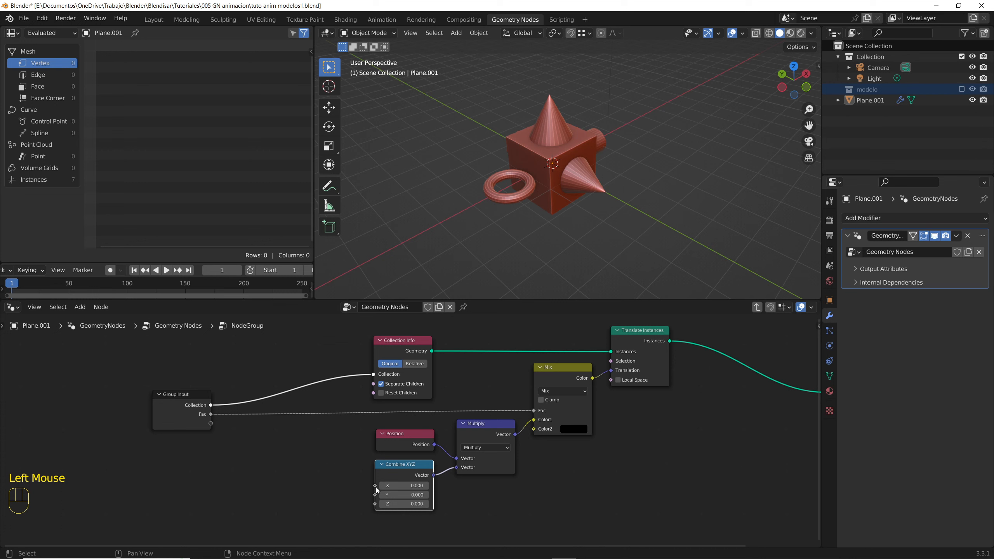
# Expose the Combine XYZ node's X, Y and Z sockets as inputs on the Group Input node
pyautogui.moveTo(375, 485); pyautogui.dragTo(211, 424)
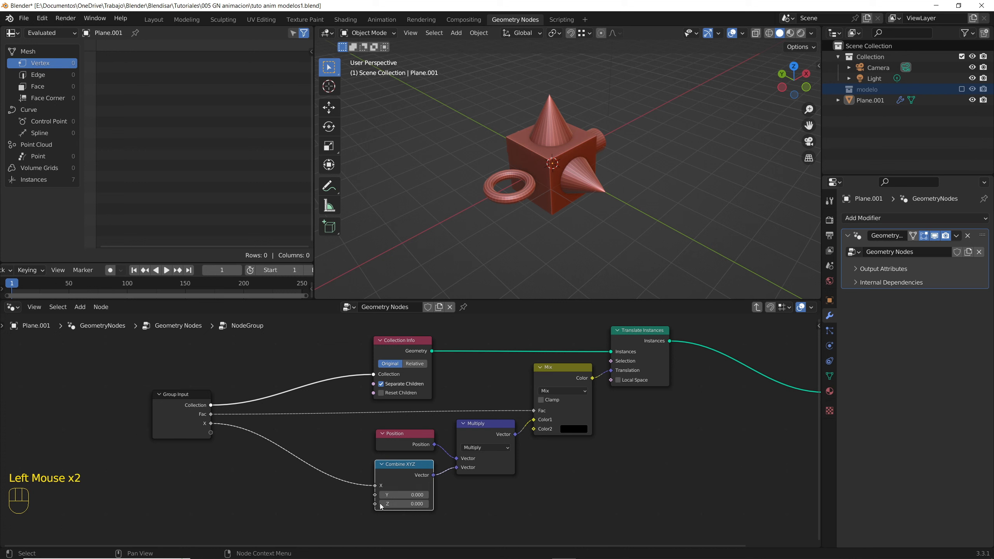
pyautogui.moveTo(374, 495); pyautogui.dragTo(211, 432)
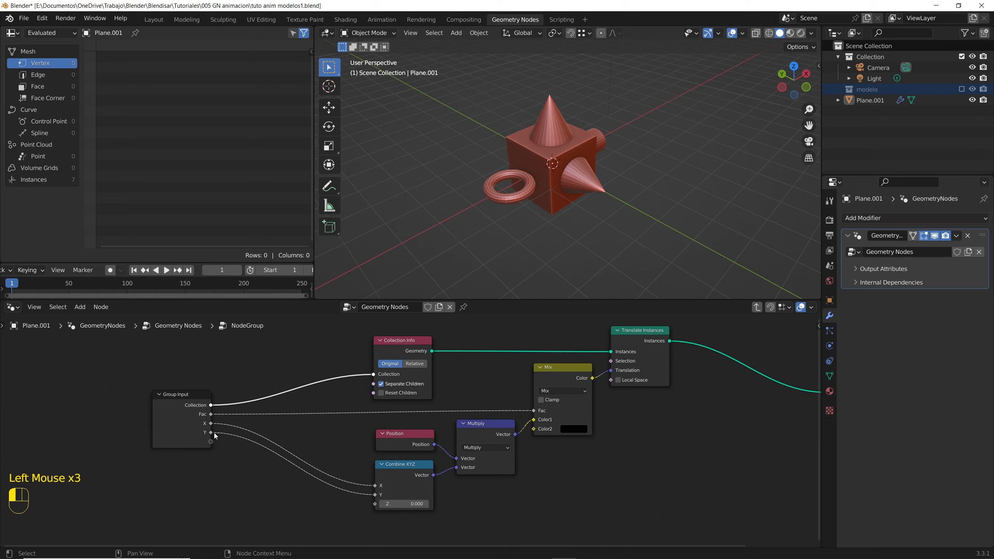
pyautogui.moveTo(375, 504); pyautogui.dragTo(211, 442)
# Rename the node group's Fac input to "Separacion ejes"
pyautogui.press('n')
pyautogui.doubleClick(735, 350)
pyautogui.write('Sepa')
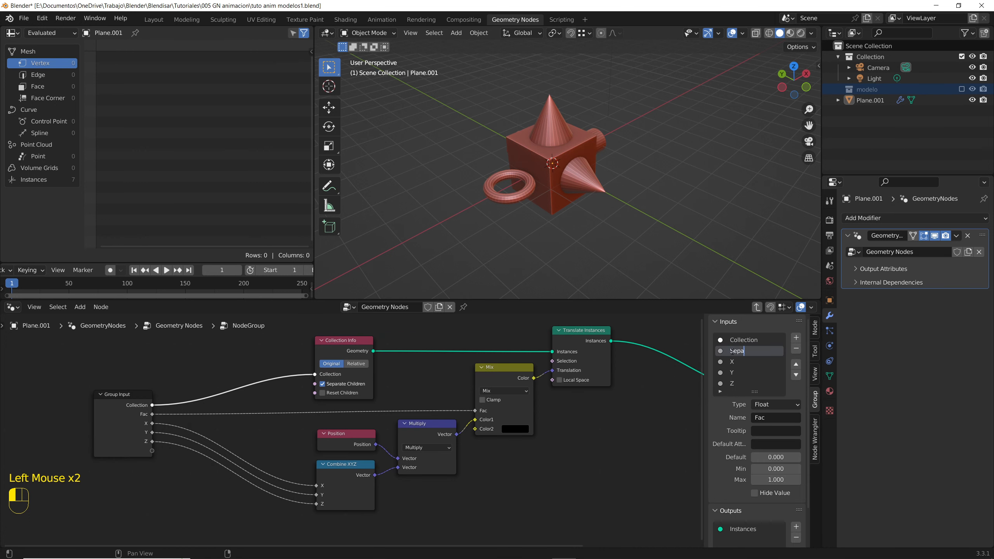
pyautogui.write('racion ejes')
pyautogui.press('Return')
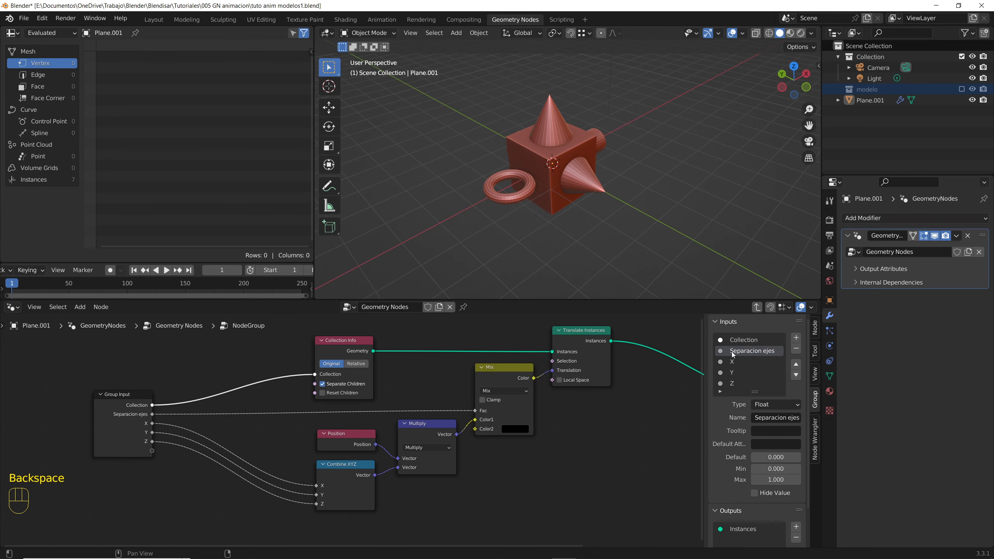
# Return to the parent node tree, rename the node group "Vista explotada" and reposition it between Group Input and Group Output
pyautogui.scroll(-3, 462, 490)
pyautogui.moveTo(461, 489); pyautogui.dragTo(413, 470, button='middle')
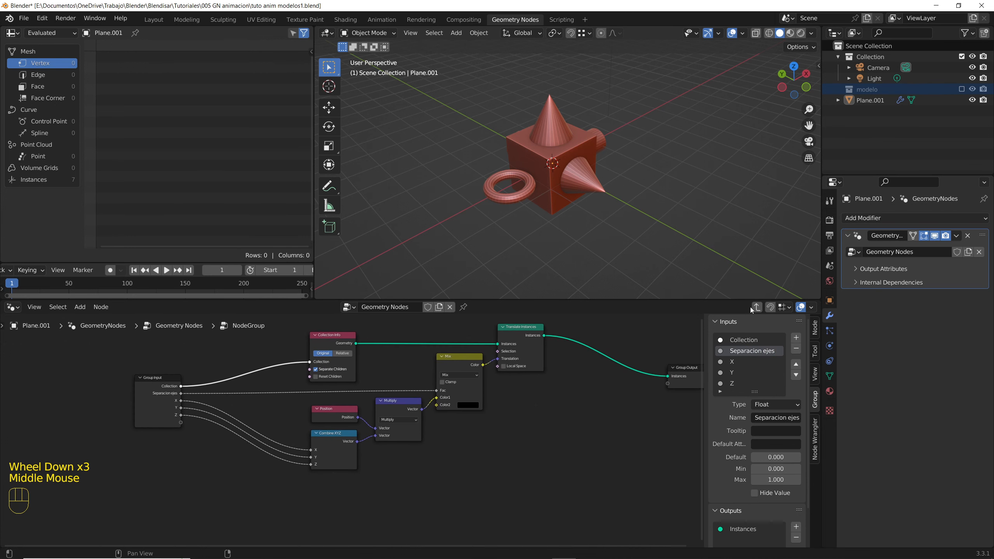
pyautogui.click(756, 307)
pyautogui.scroll(2, 477, 476)
pyautogui.moveTo(409, 454); pyautogui.dragTo(436, 452)
pyautogui.click(383, 441)
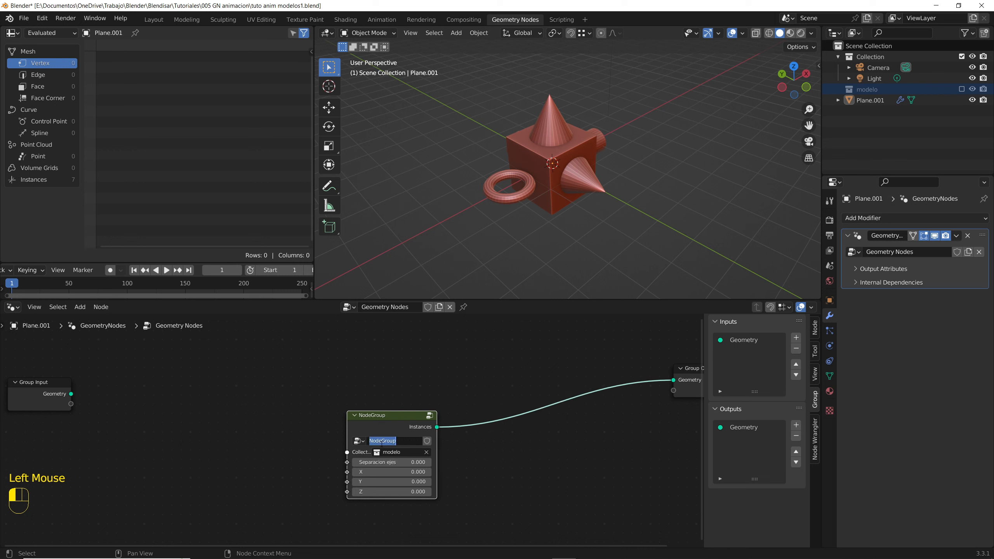
pyautogui.write('Vist')
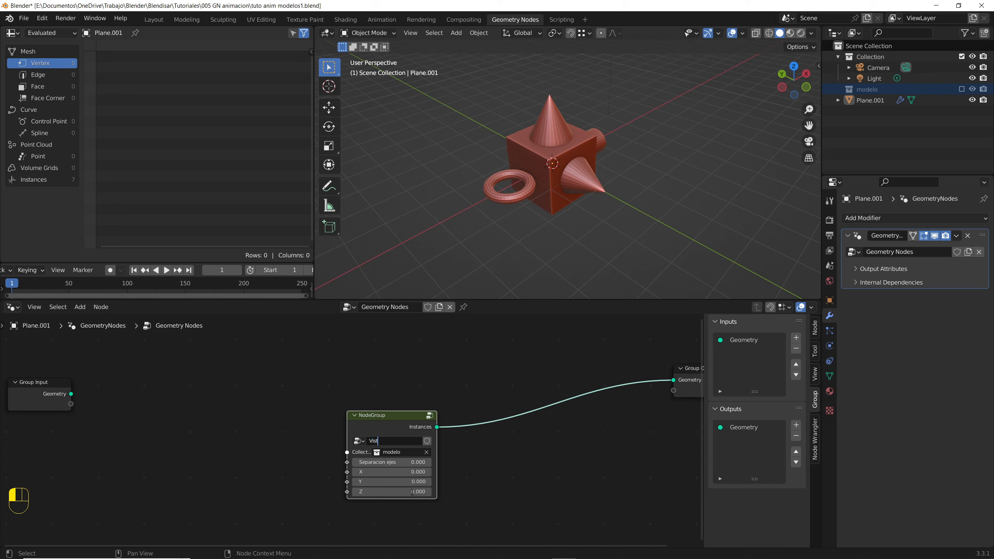
pyautogui.write('a explotada')
pyautogui.press('Return')
pyautogui.moveTo(365, 415); pyautogui.dragTo(315, 361)
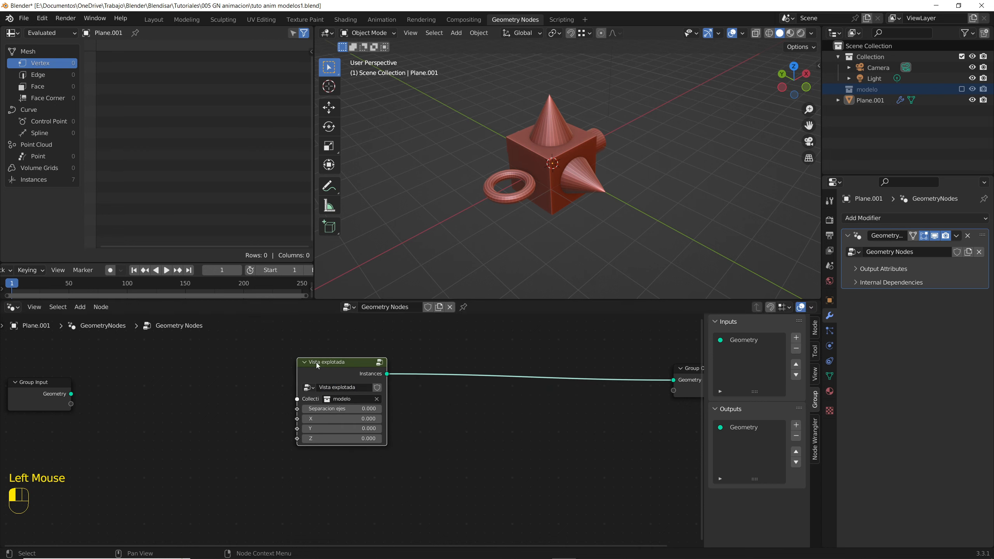
# Keep modelo as the Vista explotada collection and raise X, Y and Z to separate the parts, leaving Separacion ejes at 0
pyautogui.doubleClick(341, 399)
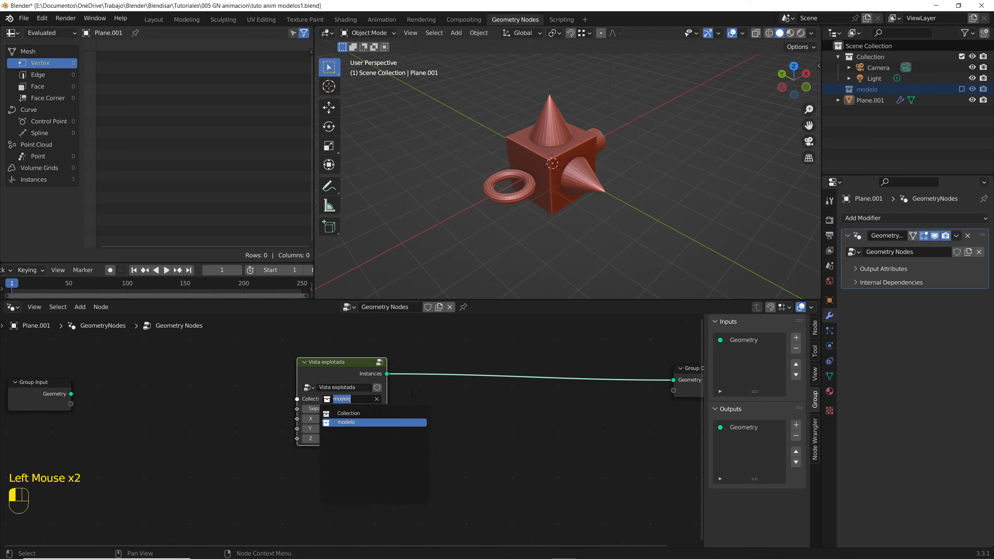
pyautogui.press('Return')
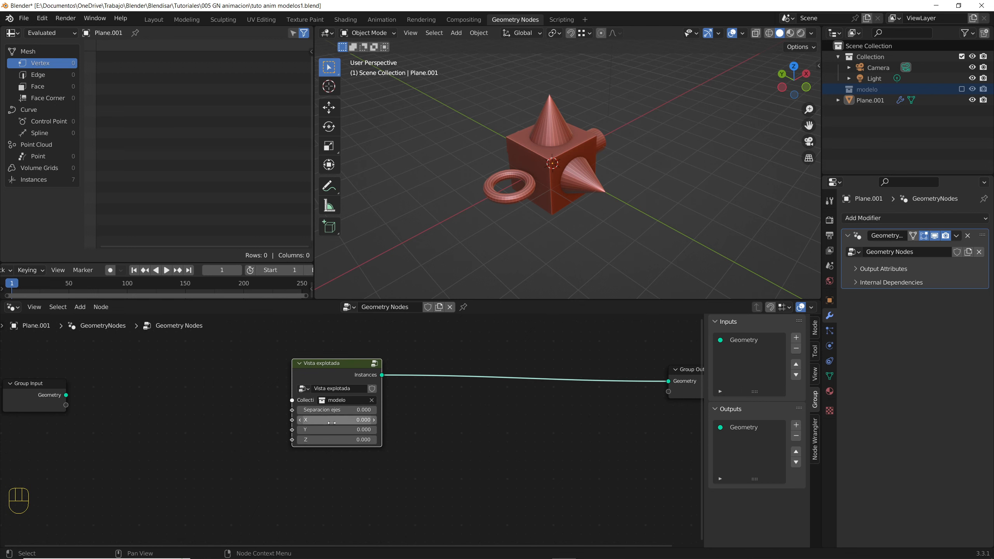
pyautogui.click(330, 421)
pyautogui.moveTo(336, 420); pyautogui.dragTo(360, 439)
pyautogui.moveTo(319, 411); pyautogui.dragTo(298, 410)
pyautogui.scroll(-2, 347, 461)
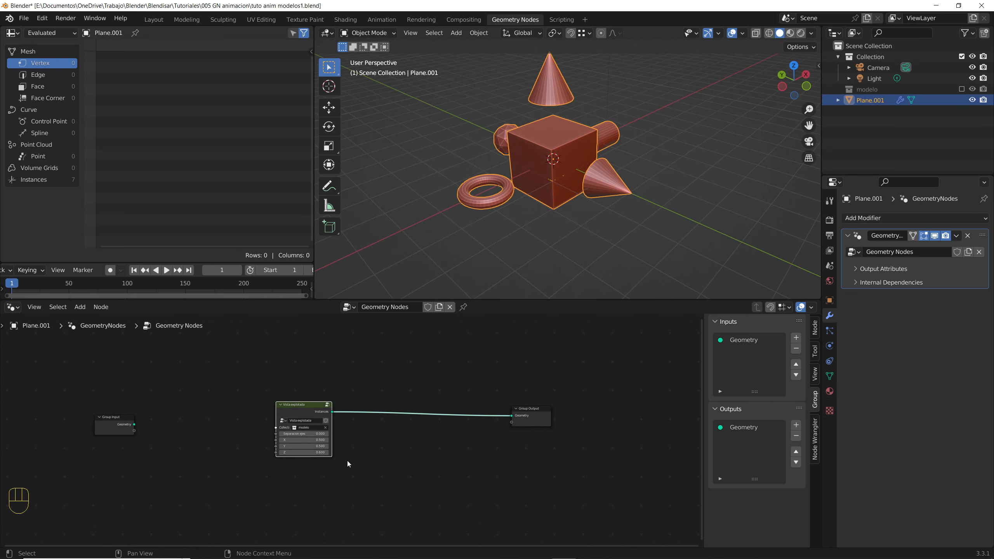
# Open the Vista explotada group for editing and move its Group Output node farther away from Translate Instances
pyautogui.click(328, 404)
pyautogui.scroll(-2, 477, 450)
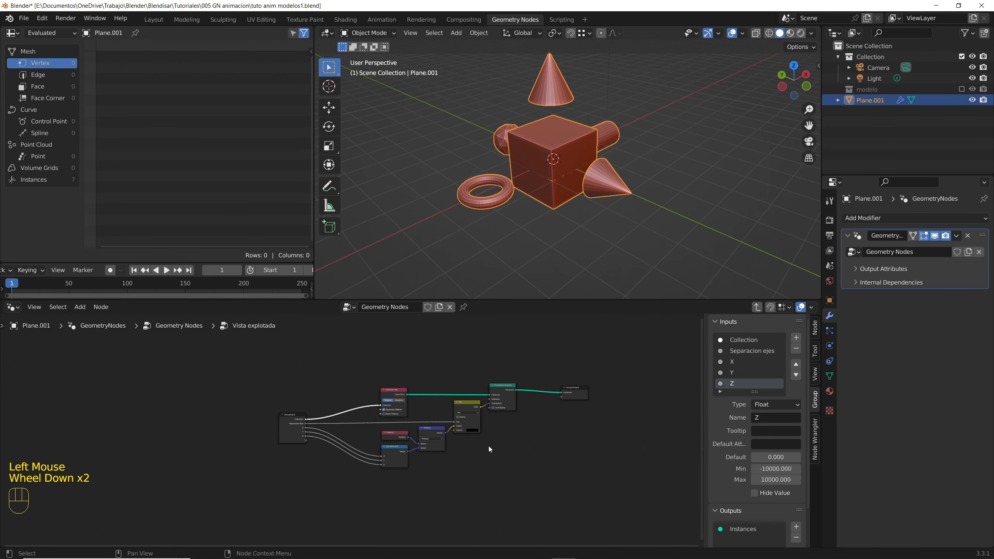
pyautogui.moveTo(488, 446); pyautogui.dragTo(534, 382, button='middle')
pyautogui.moveTo(516, 368); pyautogui.dragTo(617, 440)
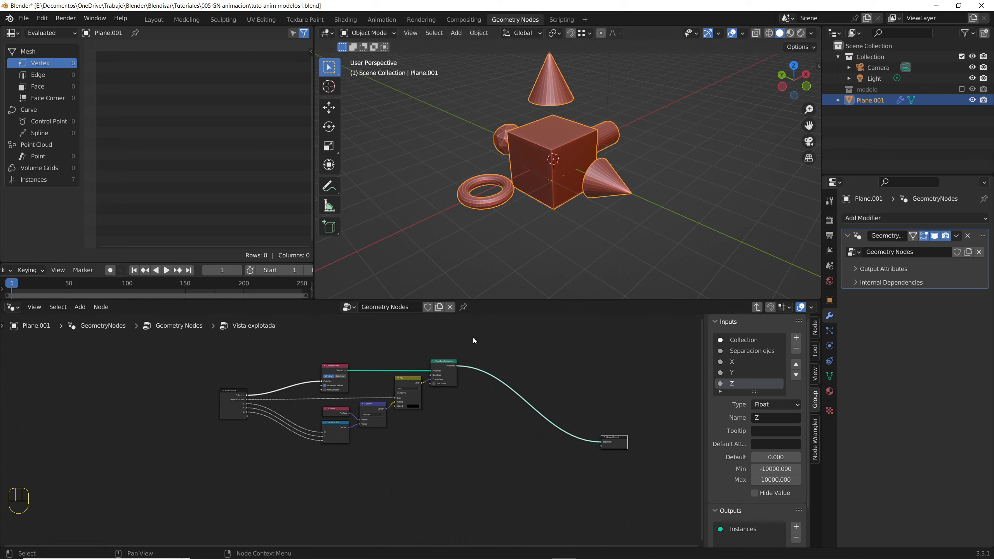
# Duplicate the Translate Instances node and insert the copy into the link between the original and Group Output
pyautogui.scroll(6, 445, 377)
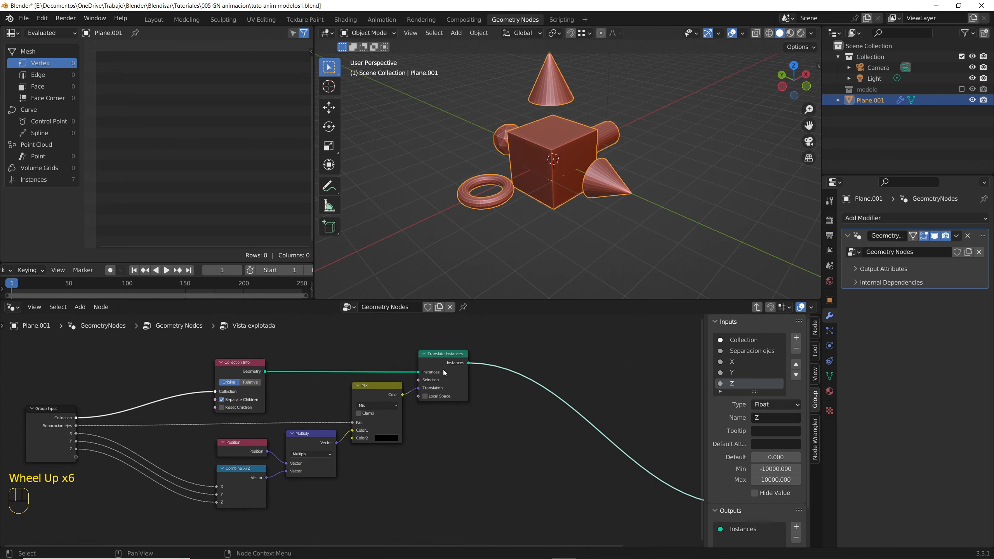
pyautogui.click(436, 361)
pyautogui.hotkey('shift', 'd')
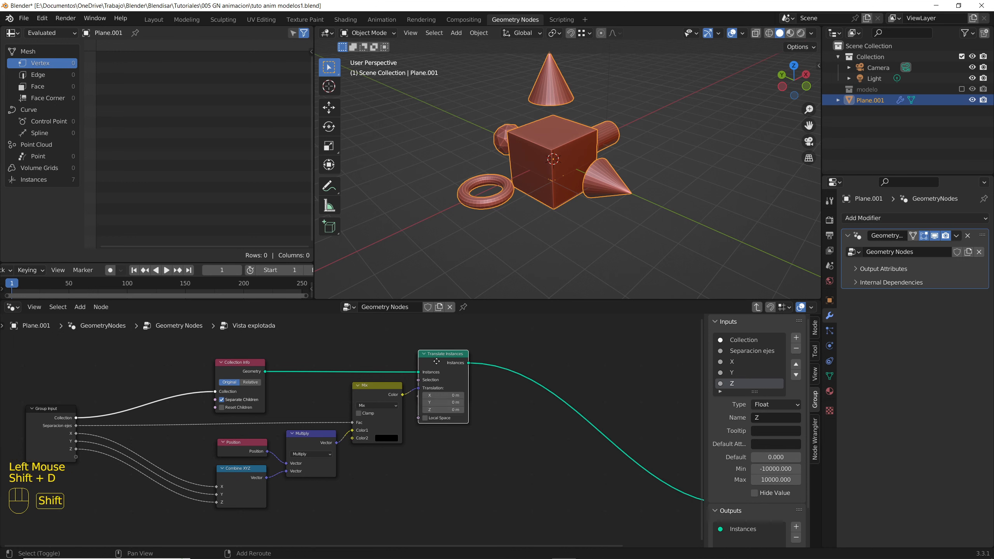
pyautogui.click(598, 432)
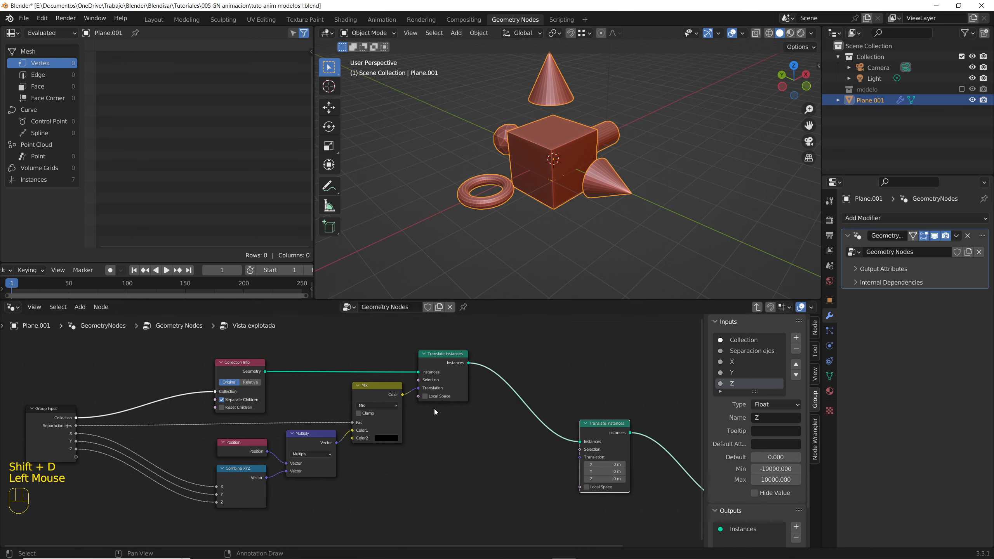
# Duplicate the Mix and Combine XYZ nodes, placing the copies below the originals and ahead of the second Translate Instances node
pyautogui.click(367, 390)
pyautogui.hotkey('shift', 'd')
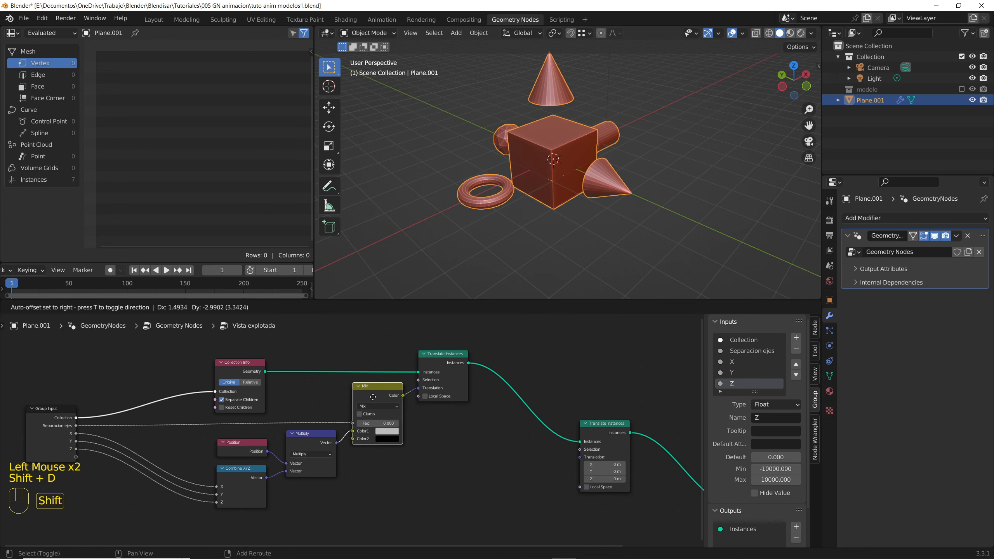
pyautogui.click(457, 491)
pyautogui.moveTo(331, 485); pyautogui.dragTo(345, 419, button='middle')
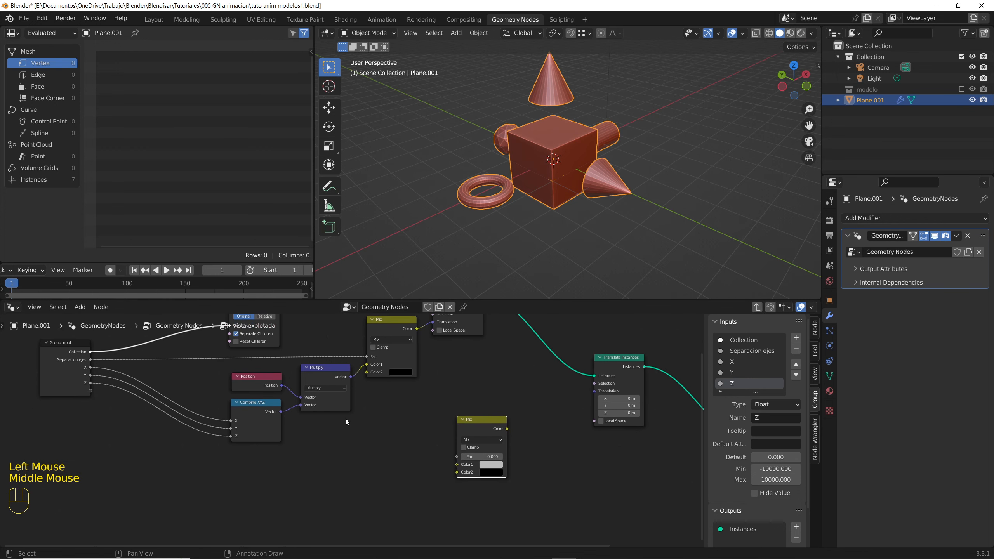
pyautogui.click(251, 409)
pyautogui.hotkey('shift', 'd')
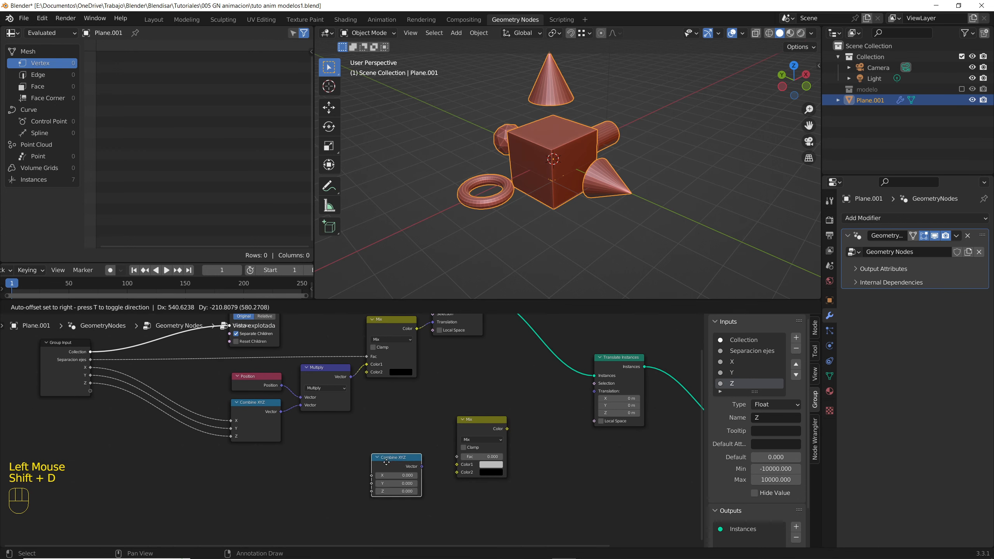
pyautogui.click(379, 457)
# Connect the copied Combine XYZ's Vector to the new Mix's Color1, and that Mix's Color to the second Translate Instances' Translation
pyautogui.moveTo(410, 461); pyautogui.dragTo(457, 464)
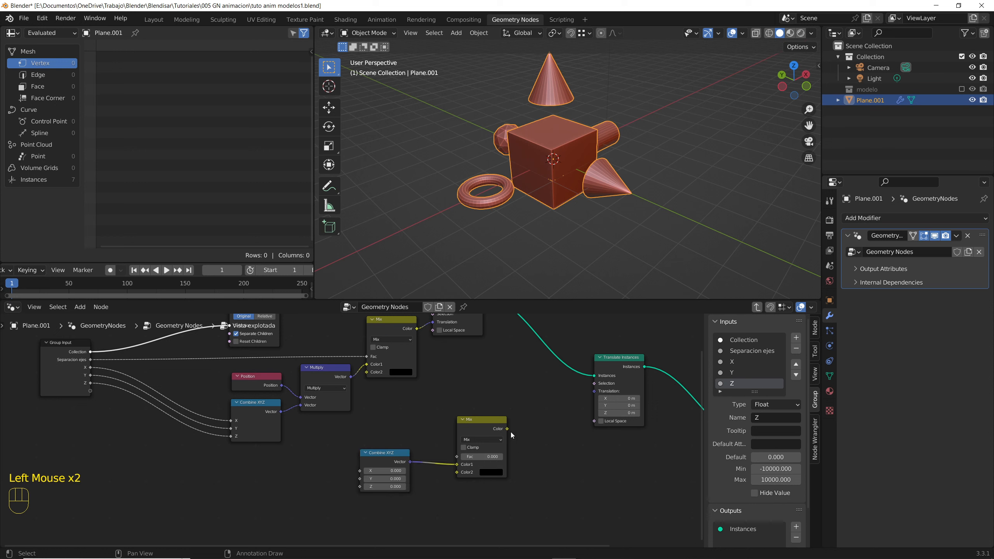
pyautogui.moveTo(507, 429); pyautogui.dragTo(594, 396)
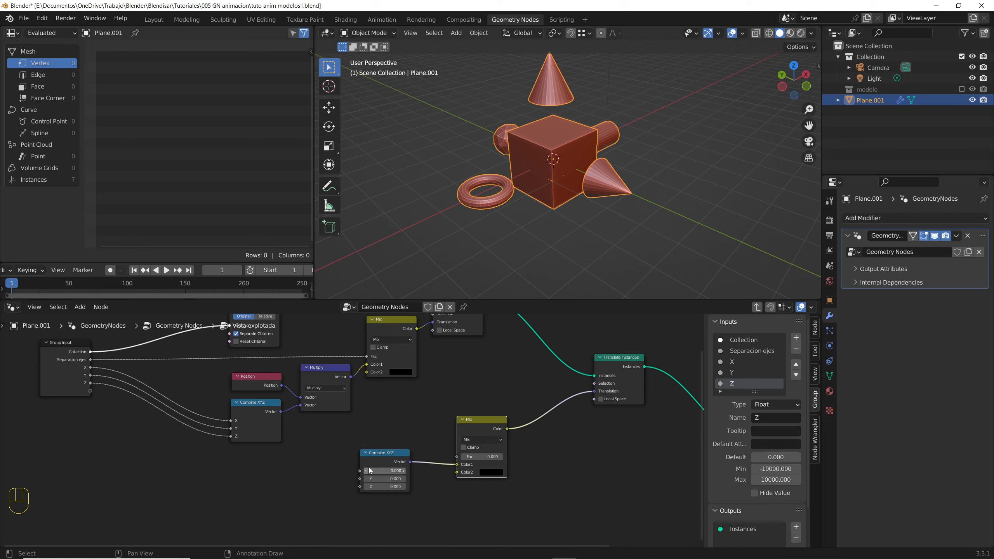
pyautogui.moveTo(367, 461); pyautogui.dragTo(386, 474)
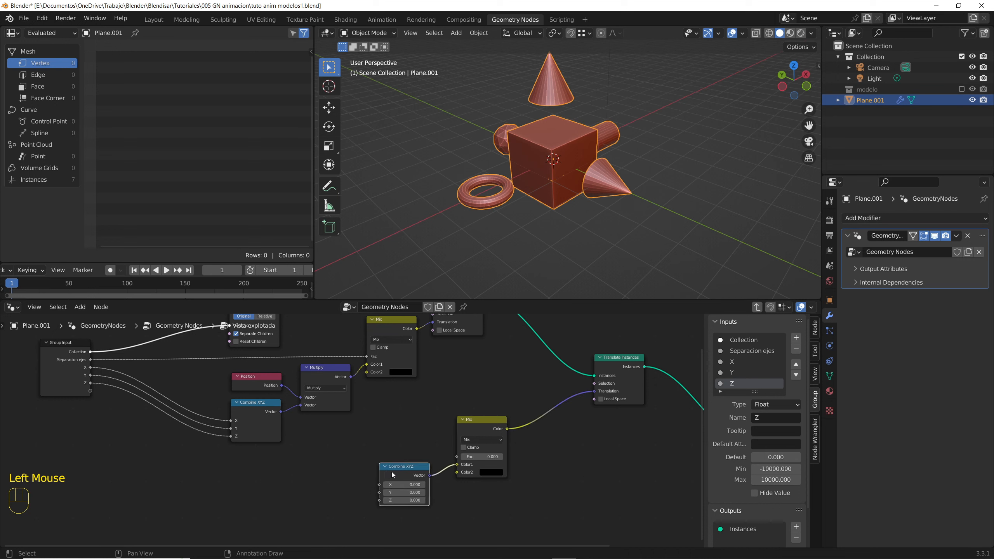
# Expose the new Mix node's Fac as a group input and rename that input "posicion"
pyautogui.moveTo(457, 457); pyautogui.dragTo(93, 391)
pyautogui.scroll(-2, 731, 379)
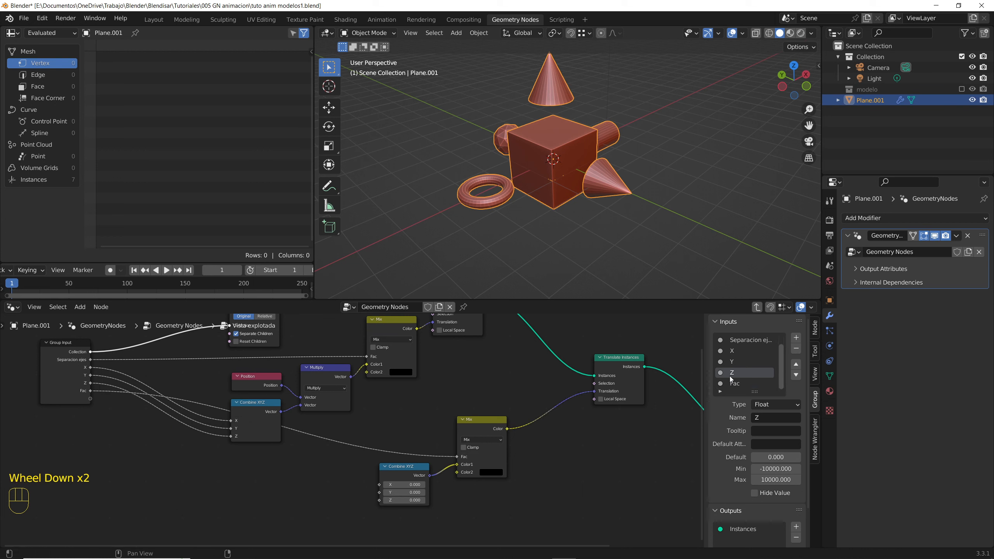
pyautogui.doubleClick(736, 385)
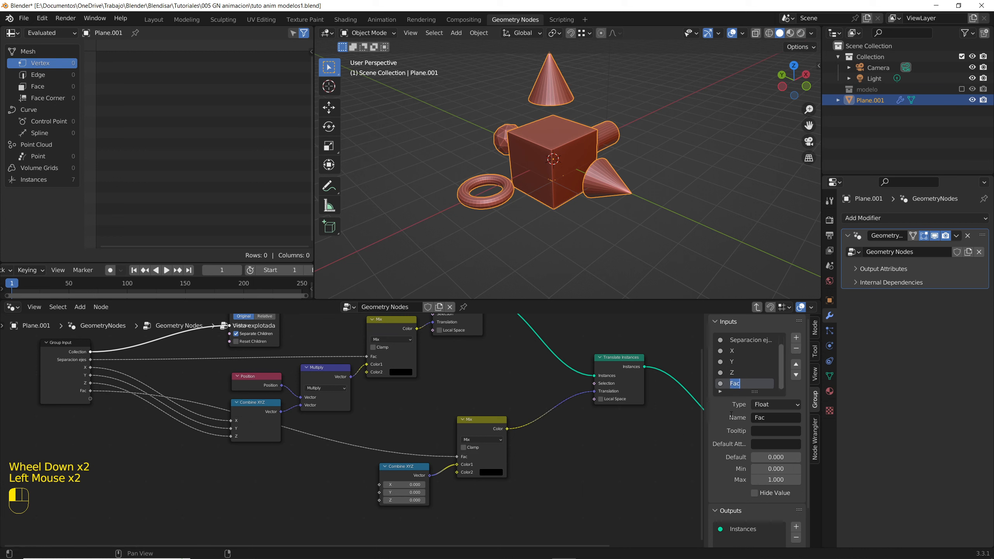
pyautogui.write('posicion')
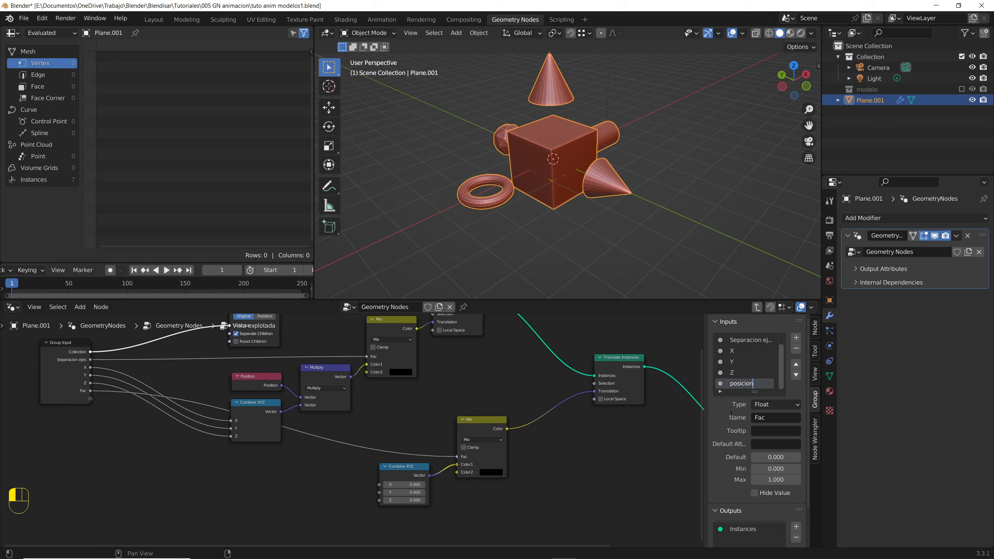
pyautogui.click(731, 415)
# Expose the copied Combine XYZ's X, Y and Z as new group inputs
pyautogui.moveTo(379, 485); pyautogui.dragTo(90, 399)
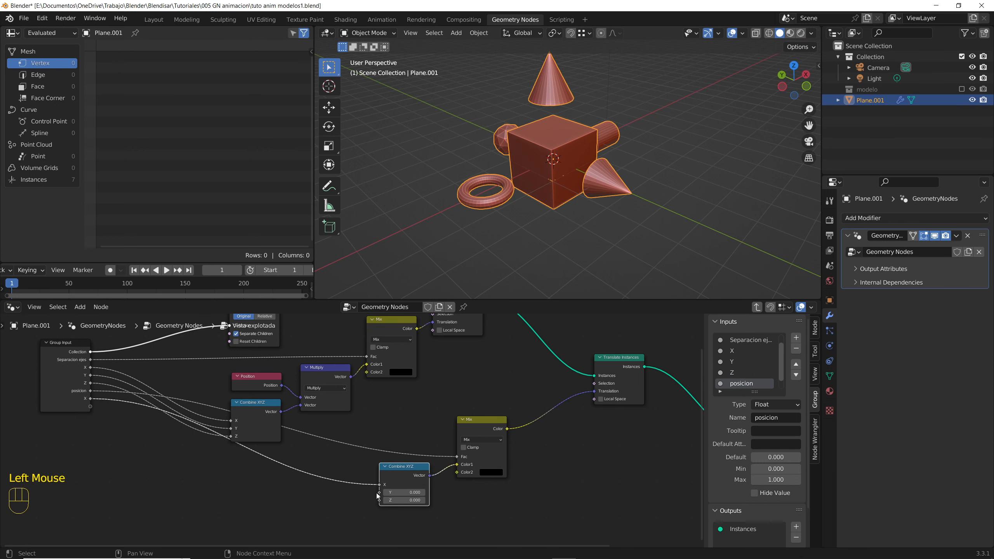
pyautogui.moveTo(379, 493); pyautogui.dragTo(90, 407)
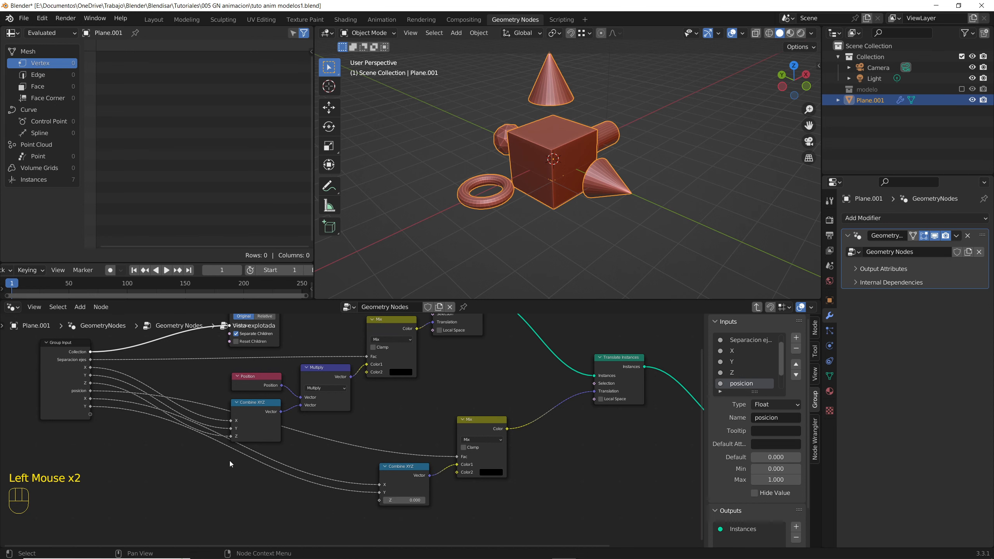
pyautogui.moveTo(379, 501); pyautogui.dragTo(90, 414)
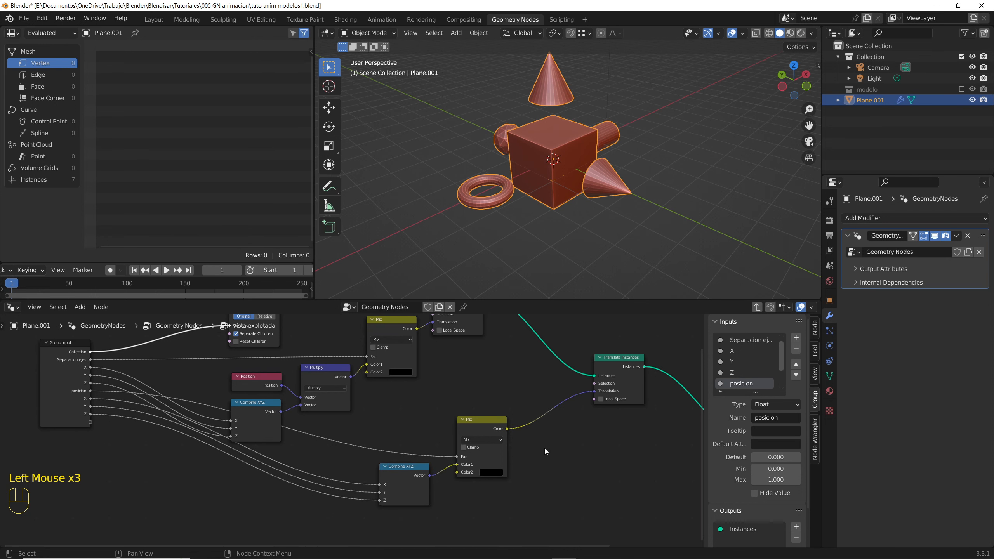
# Return to the parent node tree and set the Z below posicion on the Vista explotada node to 1.1
pyautogui.click(757, 307)
pyautogui.scroll(6, 295, 491)
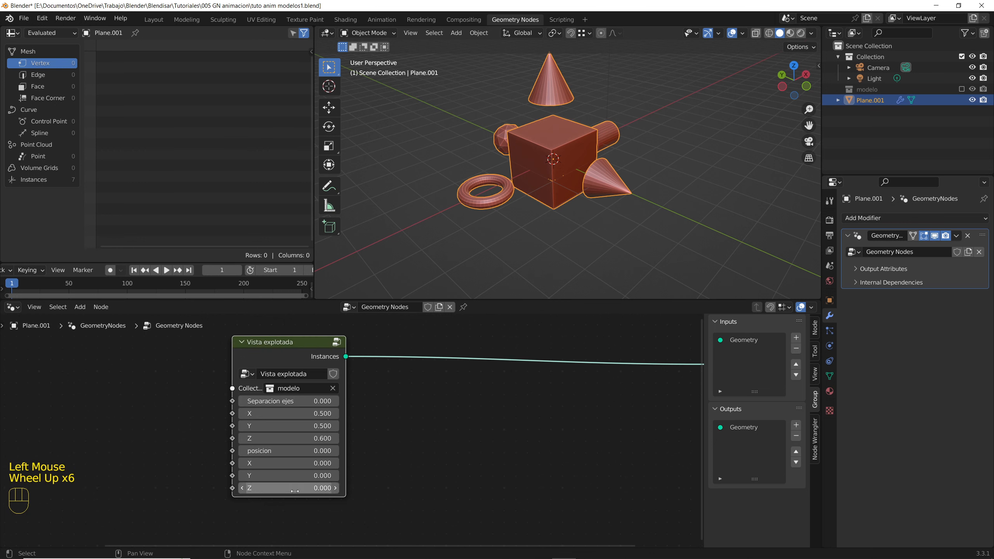
pyautogui.moveTo(294, 492); pyautogui.dragTo(378, 490, button='middle')
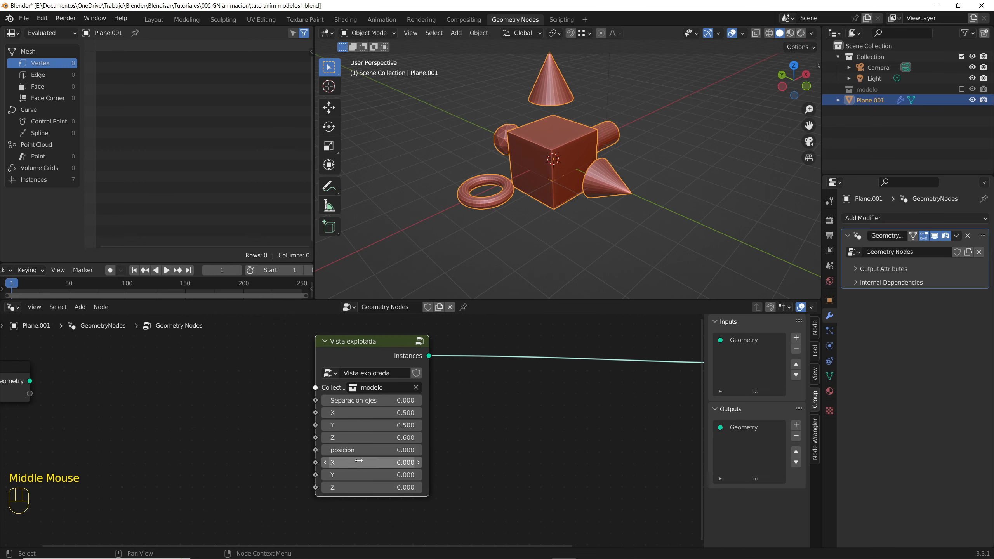
pyautogui.click(359, 487)
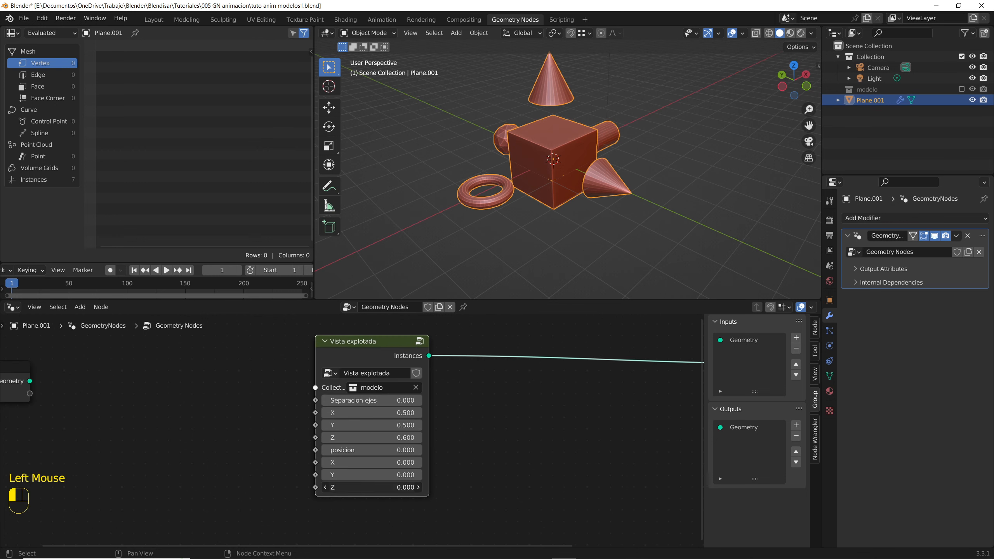
pyautogui.moveTo(359, 486); pyautogui.dragTo(402, 487)
pyautogui.scroll(-2, 569, 215)
pyautogui.scroll(3, 563, 183)
pyautogui.moveTo(564, 183)
pyautogui.mouseDown(button='middle')
pyautogui.moveTo(610, 185)
pyautogui.moveTo(571, 187)
pyautogui.mouseUp(button='middle')
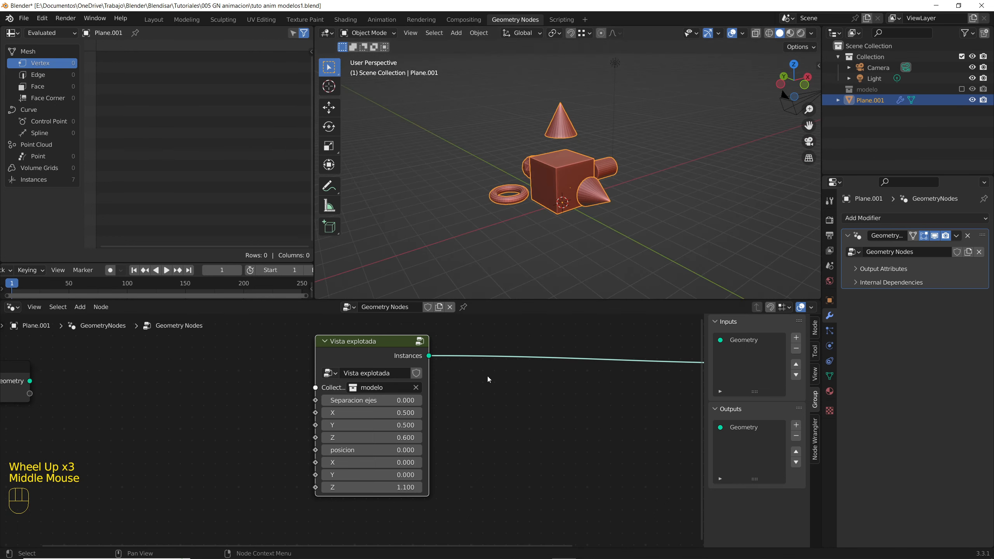
# Test Separacion ejes and posicion by sliding each between 0 and 1, ending with both at 1
pyautogui.moveTo(364, 449); pyautogui.dragTo(322, 450)
pyautogui.moveTo(335, 400); pyautogui.dragTo(421, 401)
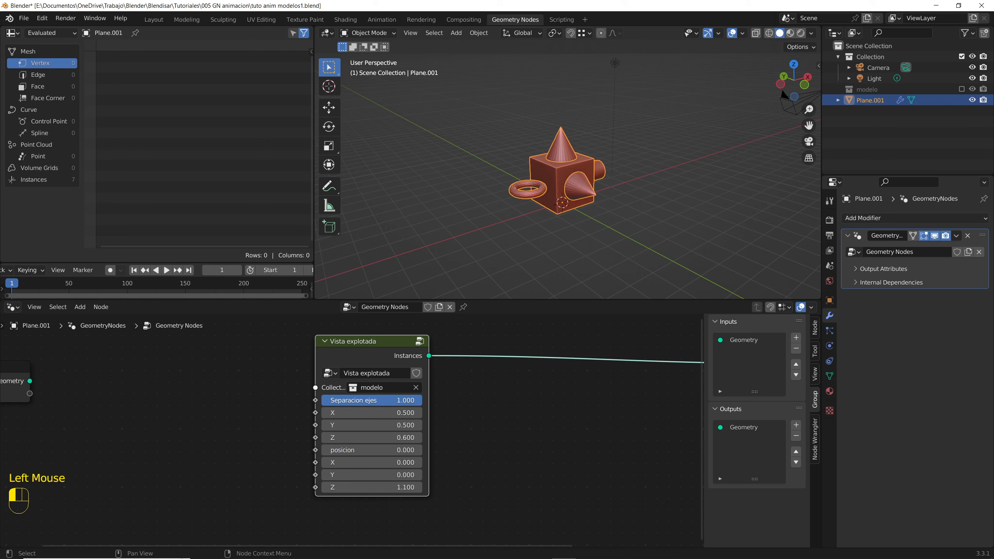
pyautogui.moveTo(333, 450); pyautogui.dragTo(421, 450)
pyautogui.moveTo(419, 400); pyautogui.dragTo(321, 400)
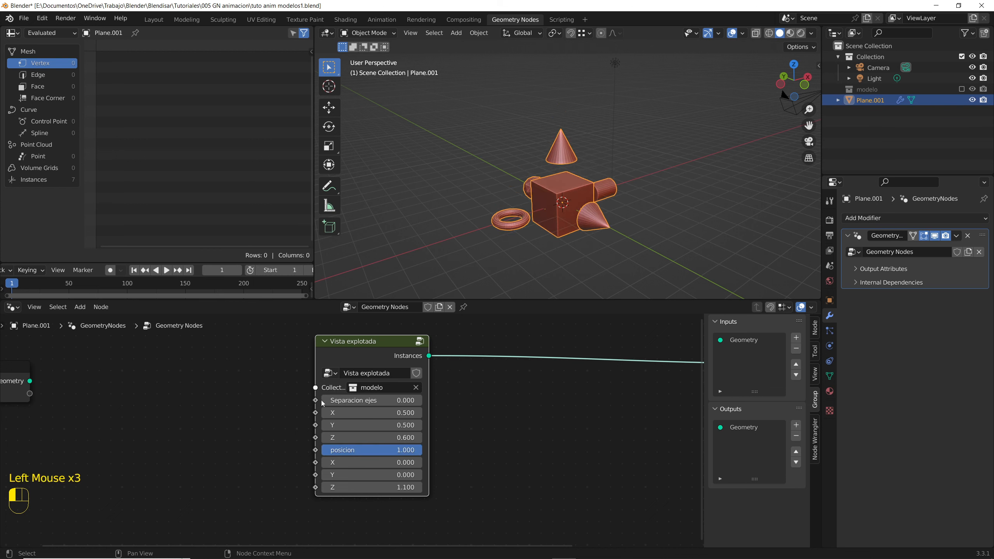
pyautogui.moveTo(406, 450); pyautogui.dragTo(322, 450)
pyautogui.moveTo(328, 400); pyautogui.dragTo(421, 400)
pyautogui.moveTo(361, 453); pyautogui.dragTo(423, 450)
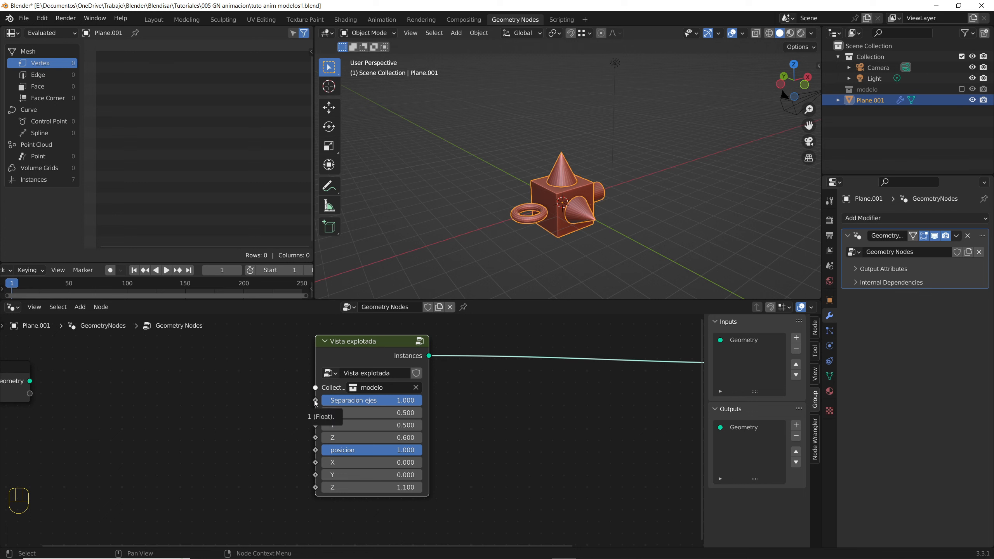
# Add a Value node and connect it to both Separacion ejes and posicion on the Vista explotada node
pyautogui.moveTo(315, 400); pyautogui.dragTo(204, 414)
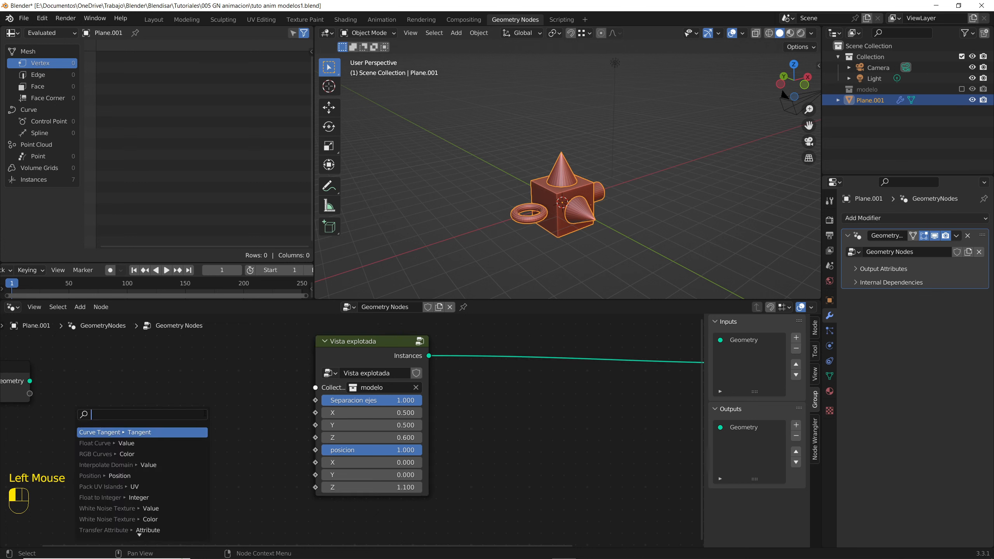
pyautogui.write('val')
pyautogui.press('Return')
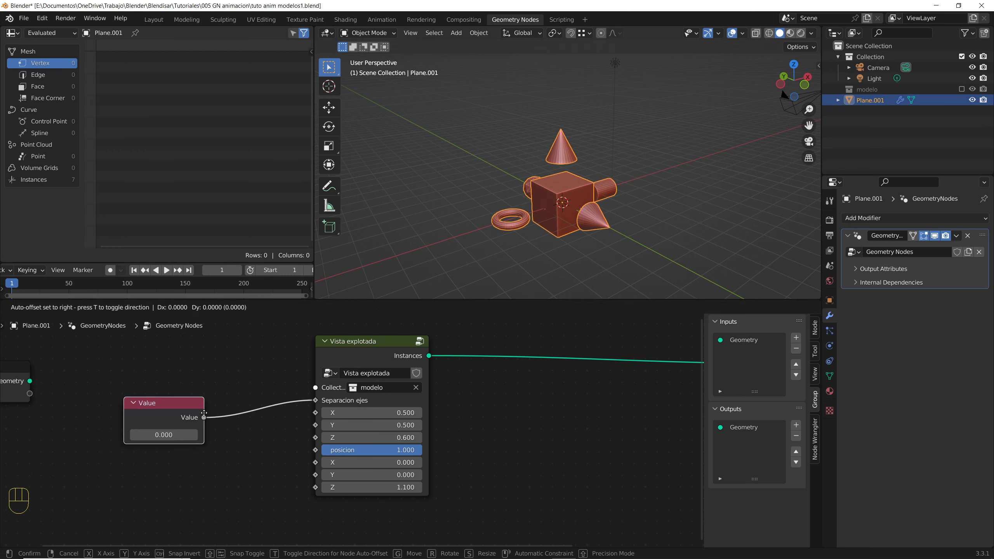
pyautogui.click(220, 428)
pyautogui.moveTo(221, 429); pyautogui.dragTo(315, 450)
# Test the shared Value node by setting it to 0 and then to 1
pyautogui.moveTo(179, 445)
pyautogui.mouseDown()
pyautogui.moveTo(150, 445)
pyautogui.moveTo(185, 445)
pyautogui.moveTo(151, 445)
pyautogui.moveTo(186, 445)
pyautogui.moveTo(175, 445)
pyautogui.mouseUp()
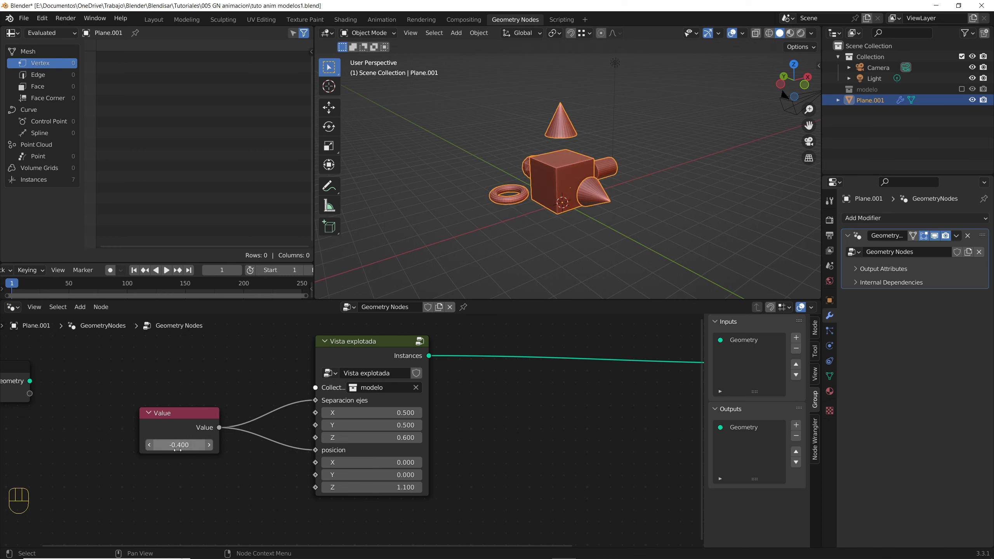
pyautogui.click(175, 445)
pyautogui.write('0')
pyautogui.press('Return')
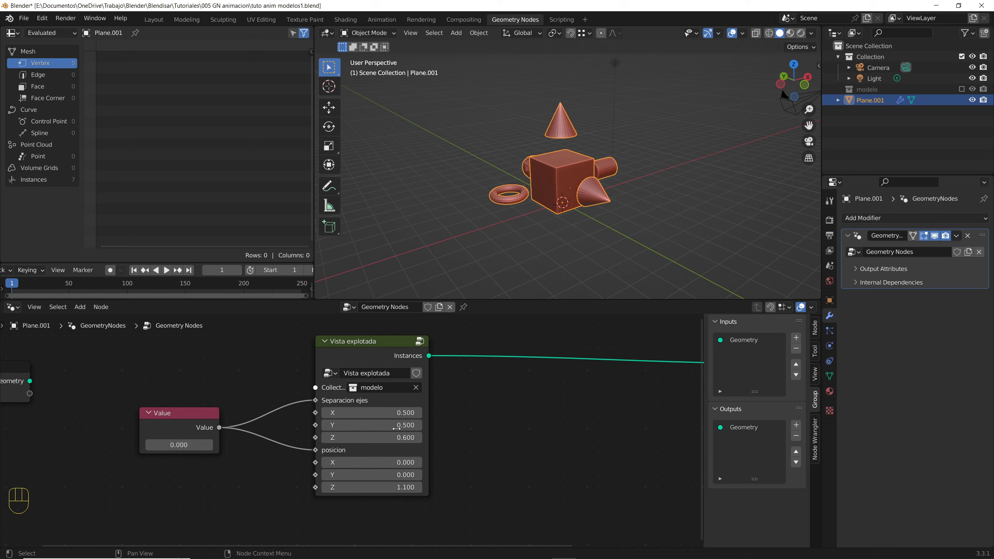
pyautogui.click(168, 445)
pyautogui.write('1')
pyautogui.press('Return')
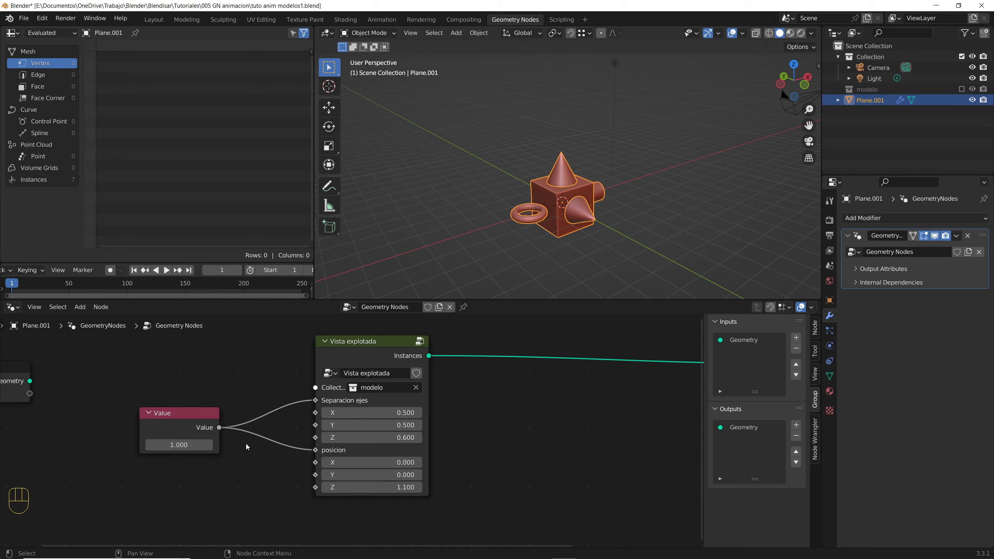
# Open the Vista explotada group for editing and move the lower Combine XYZ farther from its Mix node
pyautogui.click(419, 341)
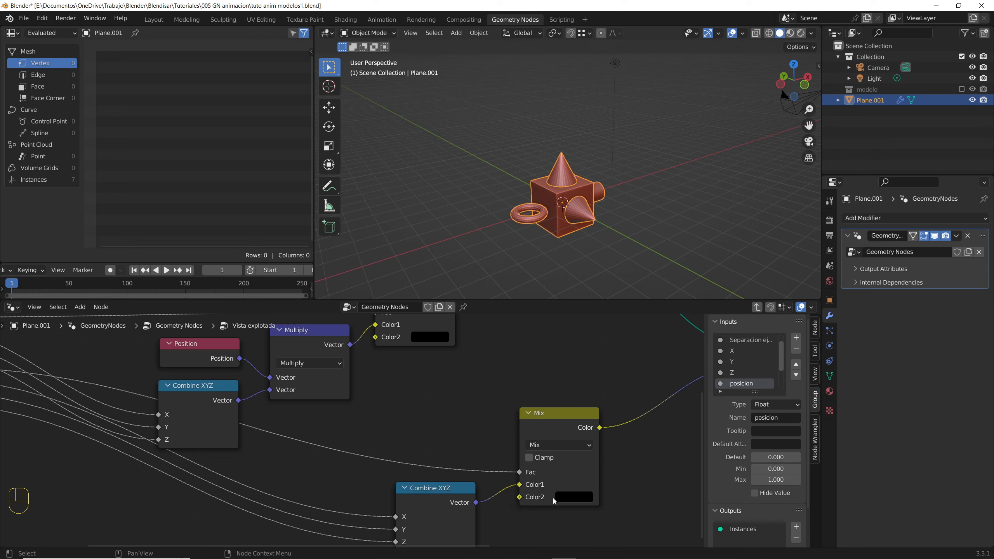
pyautogui.scroll(-4, 416, 392)
pyautogui.moveTo(416, 392); pyautogui.dragTo(450, 388, button='middle')
pyautogui.moveTo(480, 446); pyautogui.dragTo(446, 434)
pyautogui.scroll(3, 535, 455)
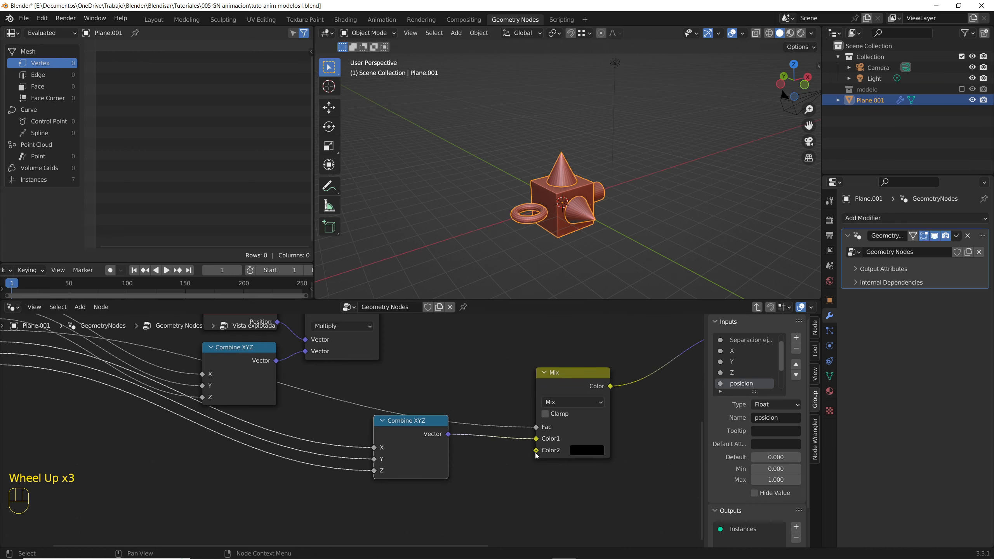
# Duplicate the lower Combine XYZ node and connect the copy's Vector to the lower Mix node's Color2
pyautogui.click(398, 424)
pyautogui.hotkey('shift', 'd')
pyautogui.moveTo(477, 504); pyautogui.dragTo(536, 450)
pyautogui.moveTo(447, 543); pyautogui.dragTo(464, 469, button='middle')
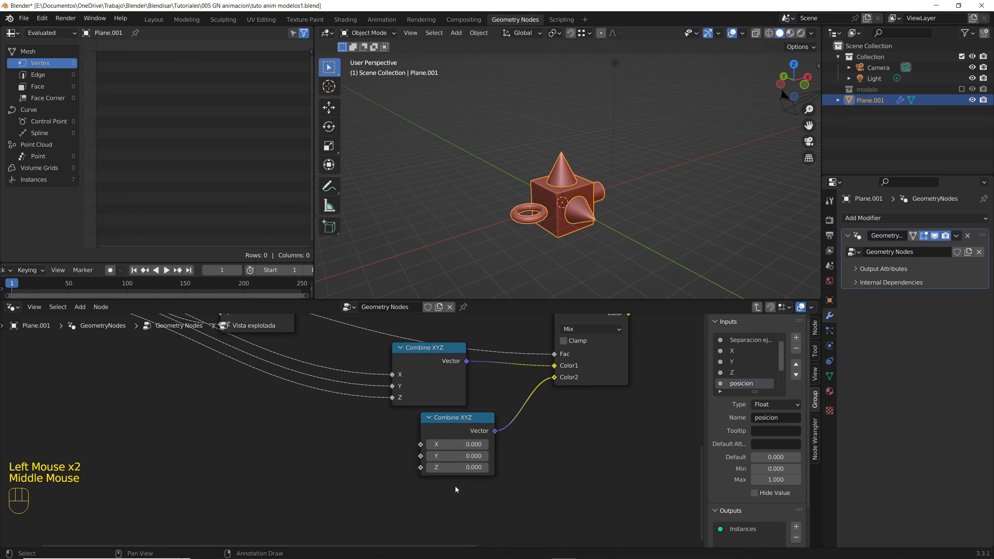
# Set the Z of the Combine XYZ feeding Color2 to -2.3
pyautogui.moveTo(451, 469); pyautogui.dragTo(413, 469)
pyautogui.scroll(-2, 568, 462)
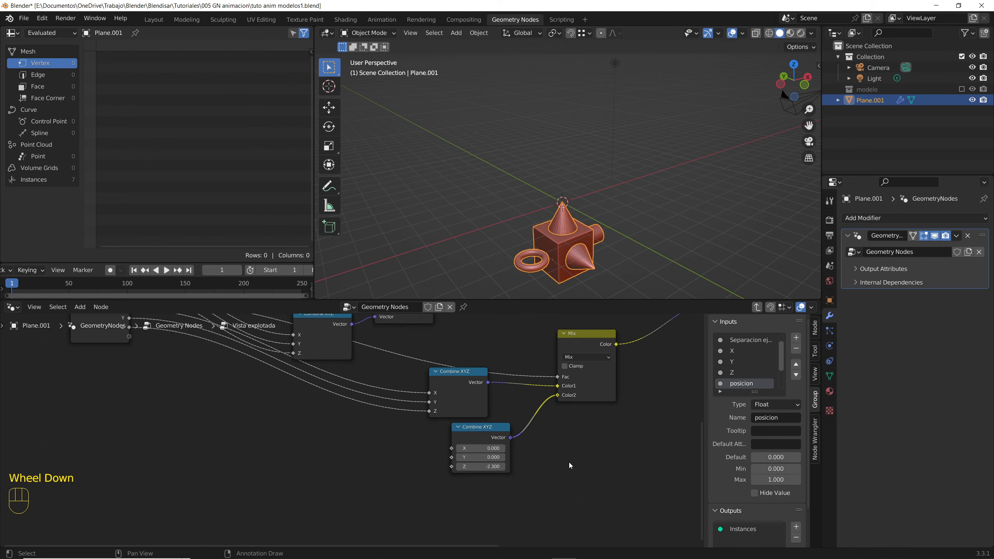
pyautogui.moveTo(569, 462); pyautogui.dragTo(551, 457, button='middle')
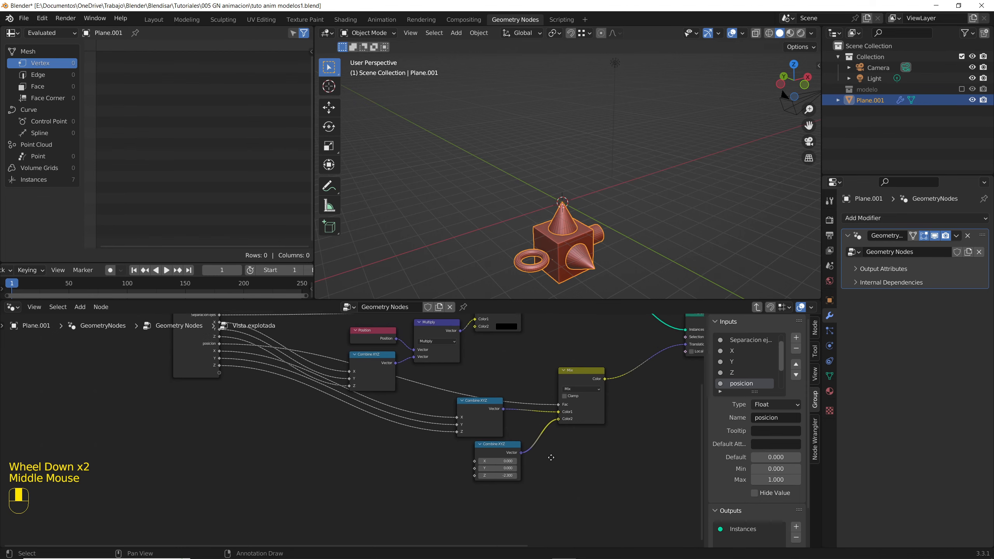
# Return to the parent node tree and set the Value node to 0
pyautogui.click(757, 307)
pyautogui.scroll(6, 250, 444)
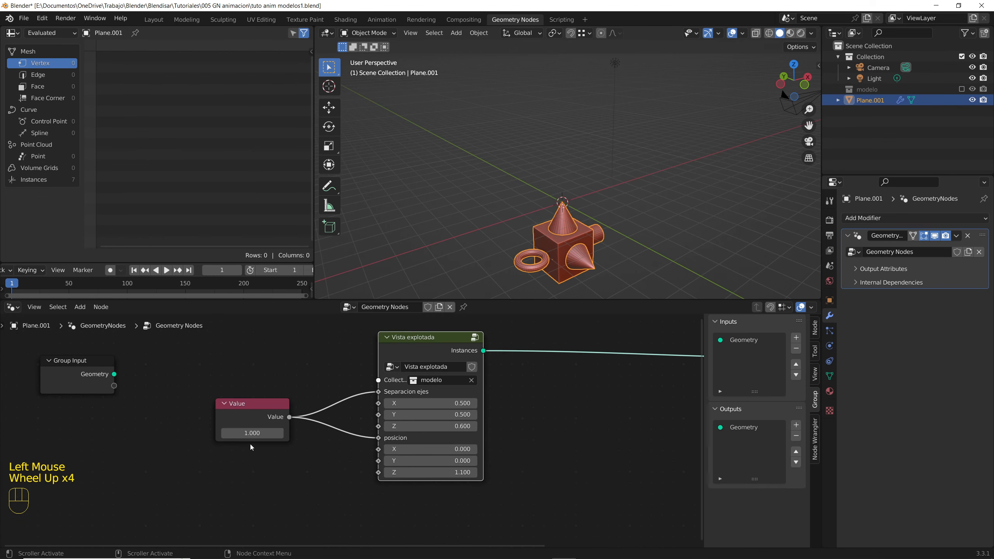
pyautogui.scroll(3, 249, 445)
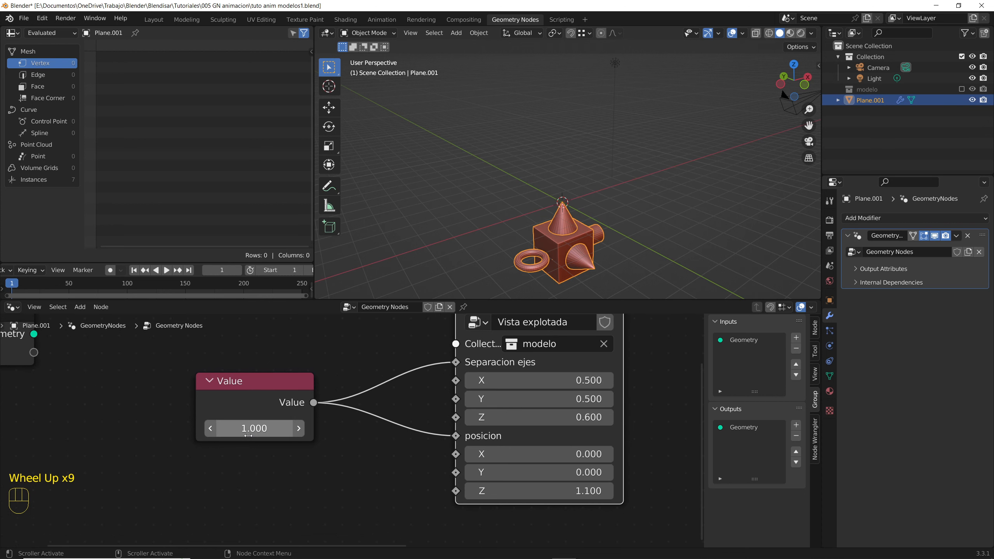
pyautogui.click(248, 435)
pyautogui.write('0')
pyautogui.press('Return')
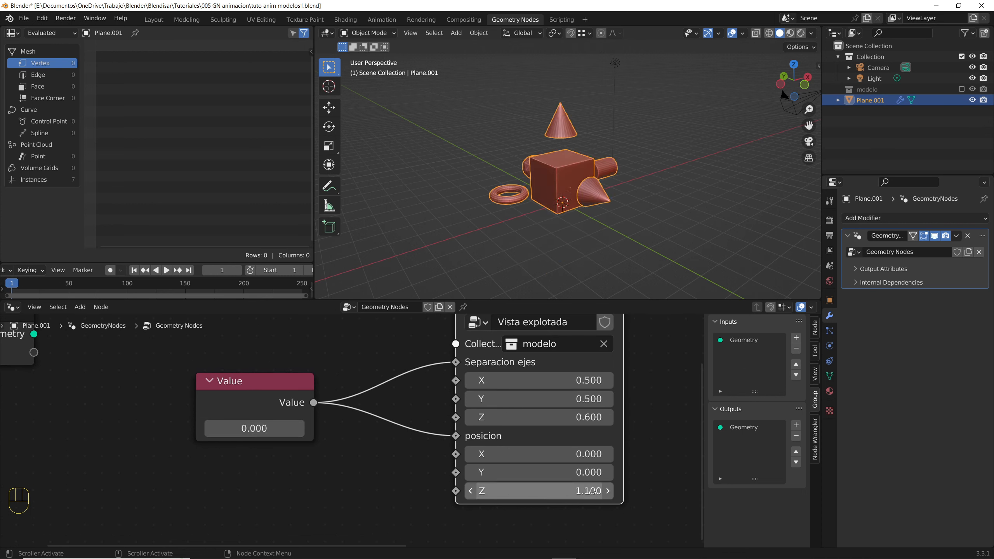
# Vary the Value node to preview the exploded motion and reset it to 0
pyautogui.moveTo(292, 435); pyautogui.dragTo(266, 429)
pyautogui.click(266, 431)
pyautogui.write('0')
pyautogui.press('Return')
pyautogui.scroll(-3, 321, 455)
pyautogui.moveTo(388, 427); pyautogui.dragTo(384, 439, button='middle')
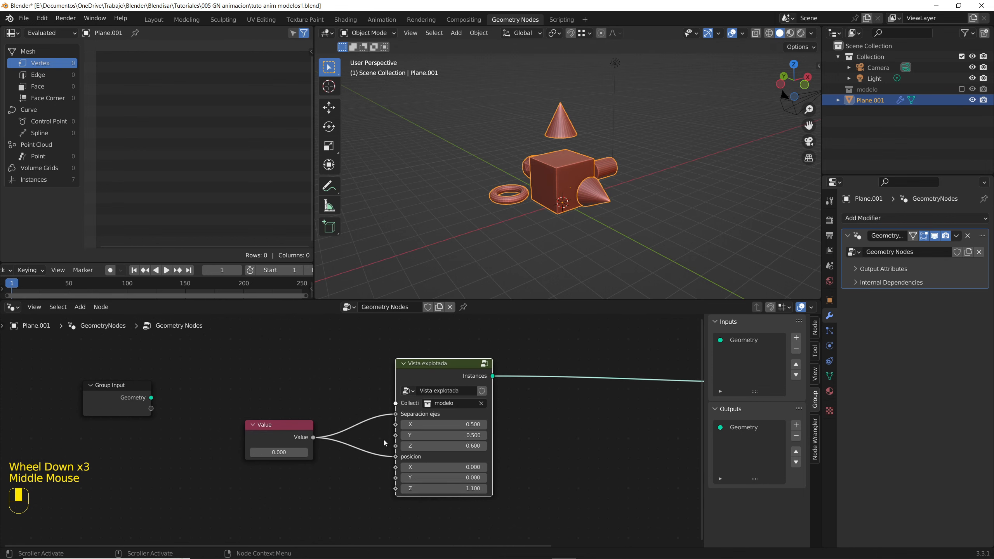
# Delete the Combine XYZ feeding Color2 of the lower Mix node inside the Vista explotada group and return to the parent tree
pyautogui.click(487, 363)
pyautogui.scroll(-2, 509, 456)
pyautogui.moveTo(509, 455); pyautogui.dragTo(510, 471, button='middle')
pyautogui.click(510, 471)
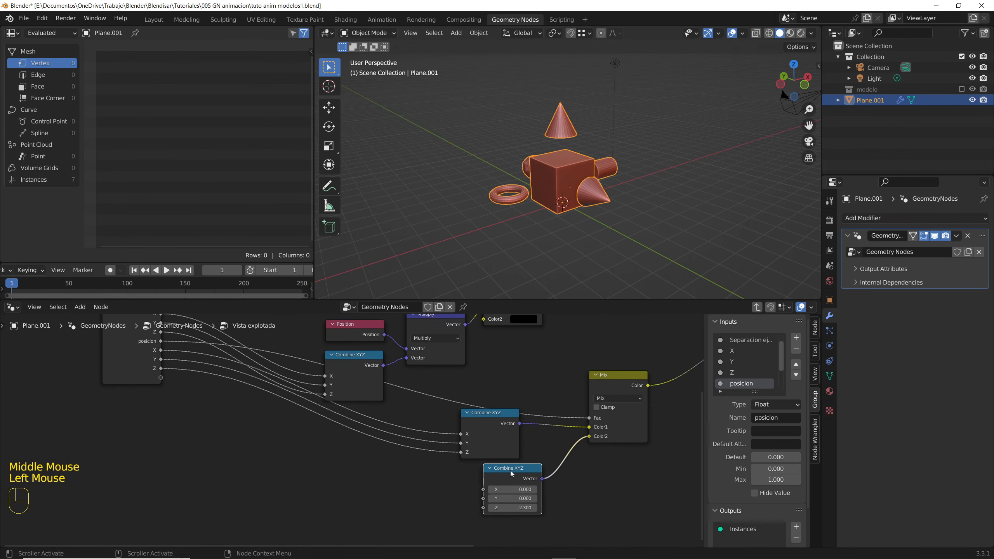
pyautogui.press('Delete')
pyautogui.scroll(-3, 624, 434)
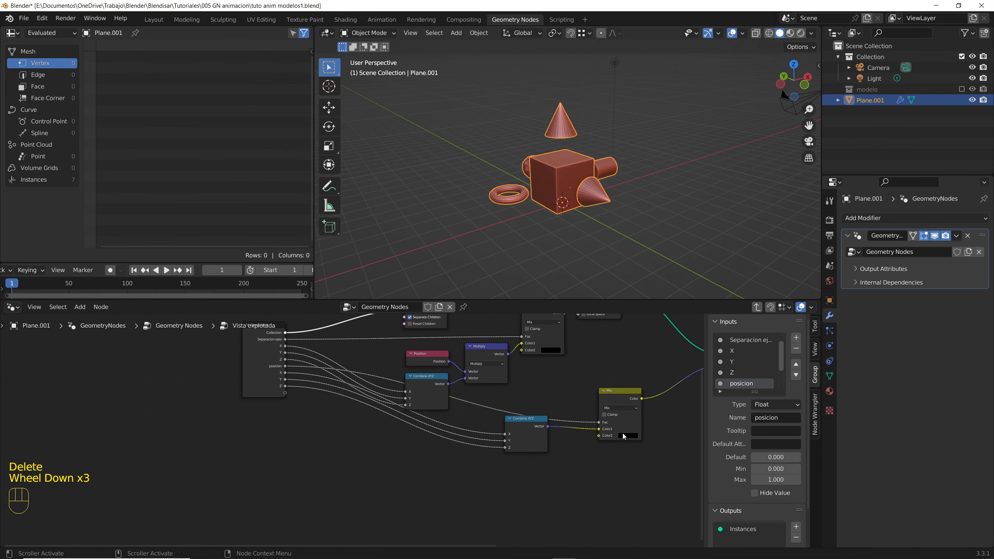
pyautogui.moveTo(624, 434); pyautogui.dragTo(459, 441, button='middle')
pyautogui.moveTo(683, 370); pyautogui.dragTo(629, 366, button='middle')
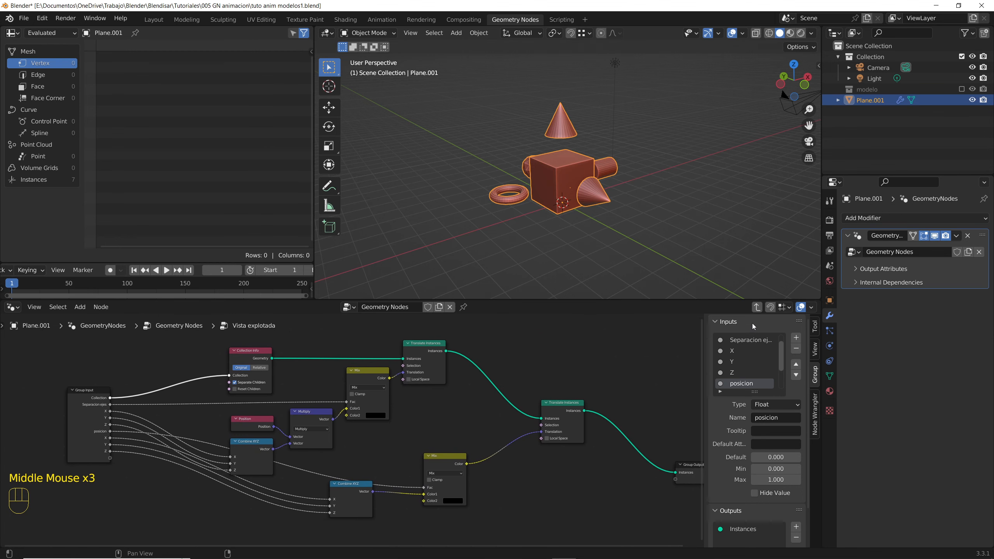
pyautogui.click(757, 307)
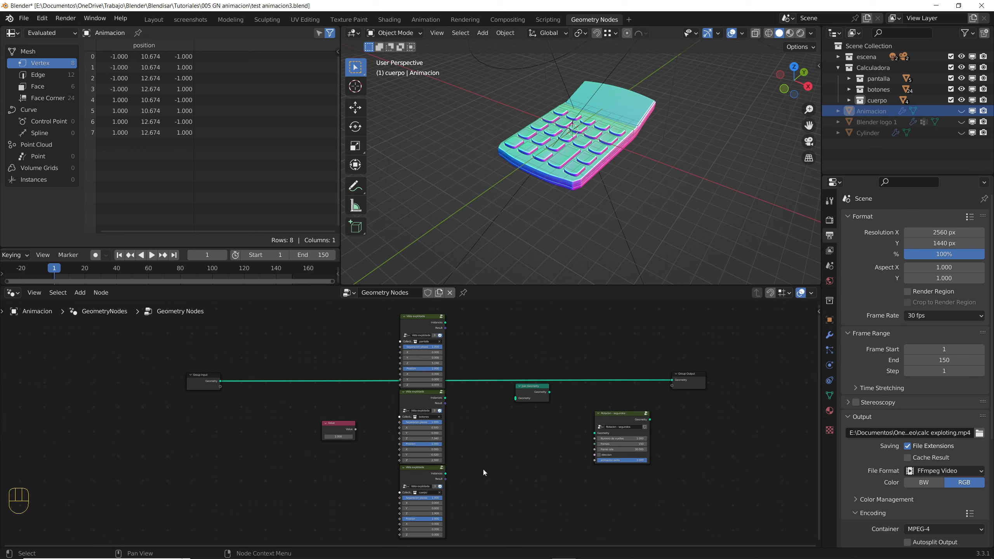
# Inspect the calculator model and isolate its cuerpo collection by excluding botones and pantalla, reviewing the body's objects
pyautogui.scroll(-1, 543, 187)
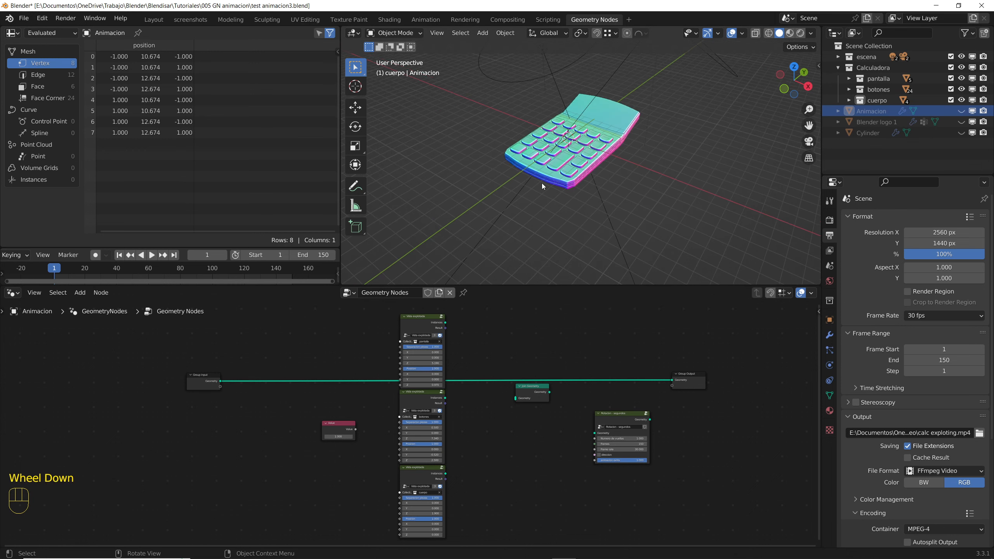
pyautogui.scroll(2, 568, 132)
pyautogui.keyDown('shift'); pyautogui.moveTo(568, 133); pyautogui.dragTo(565, 146, button='middle'); pyautogui.keyUp('shift')
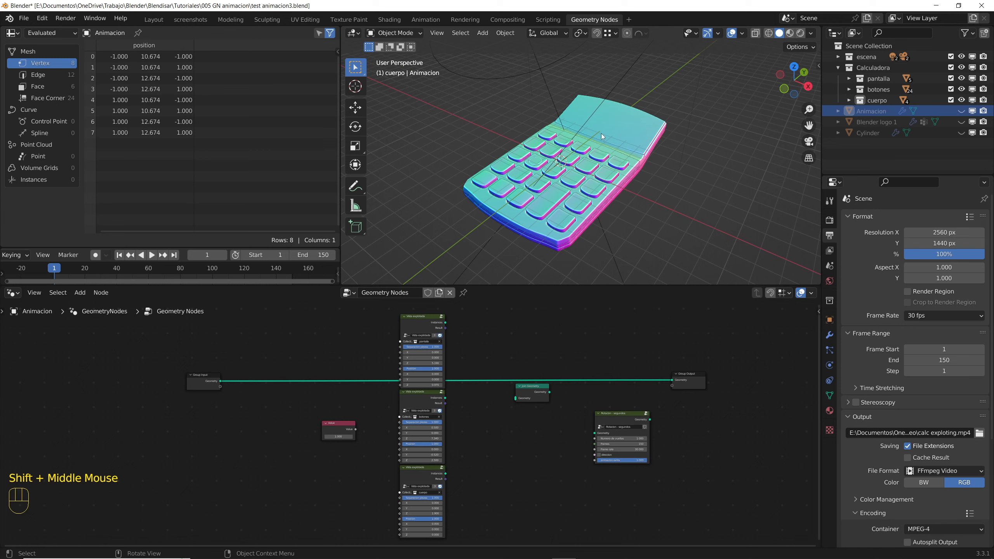
pyautogui.moveTo(634, 160); pyautogui.dragTo(587, 188, button='middle')
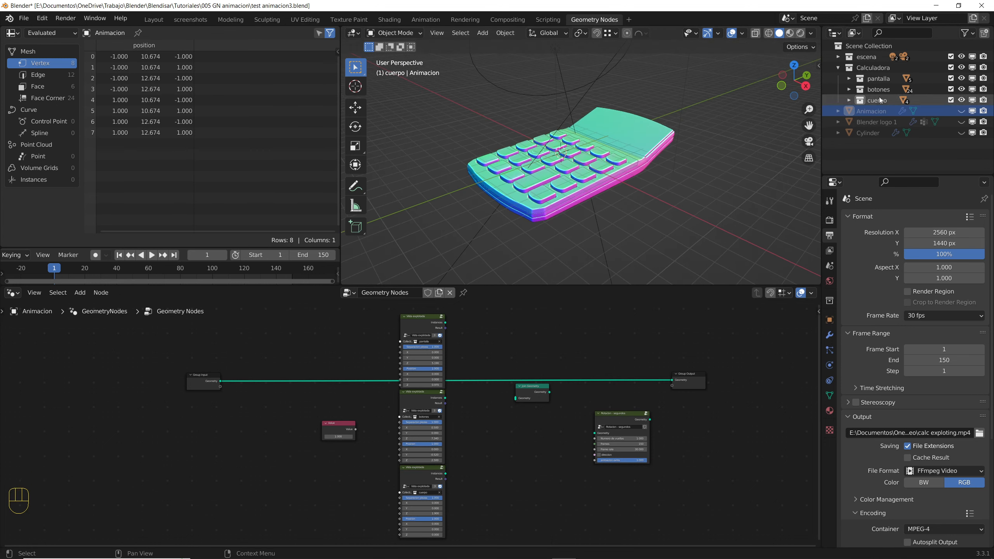
pyautogui.click(849, 100)
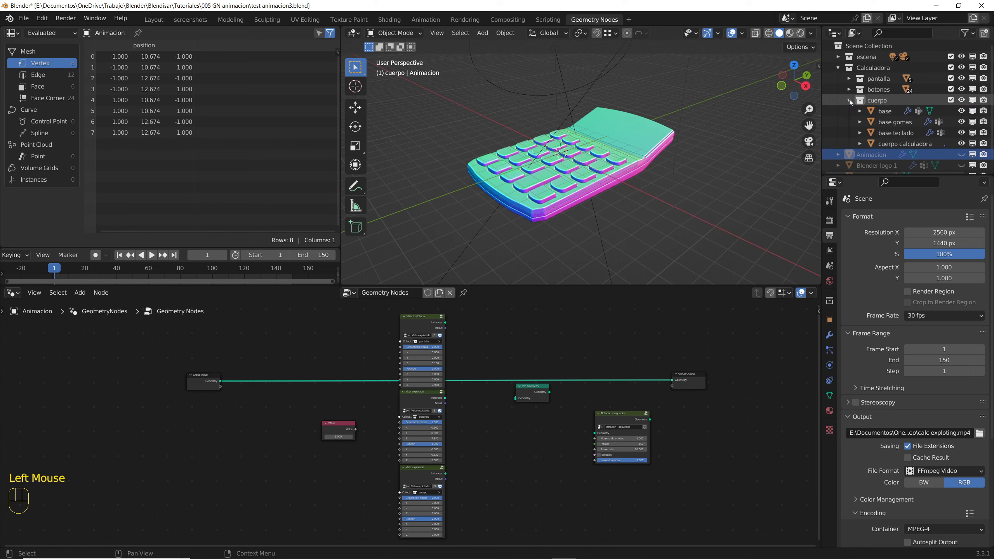
pyautogui.click(952, 90)
pyautogui.click(951, 79)
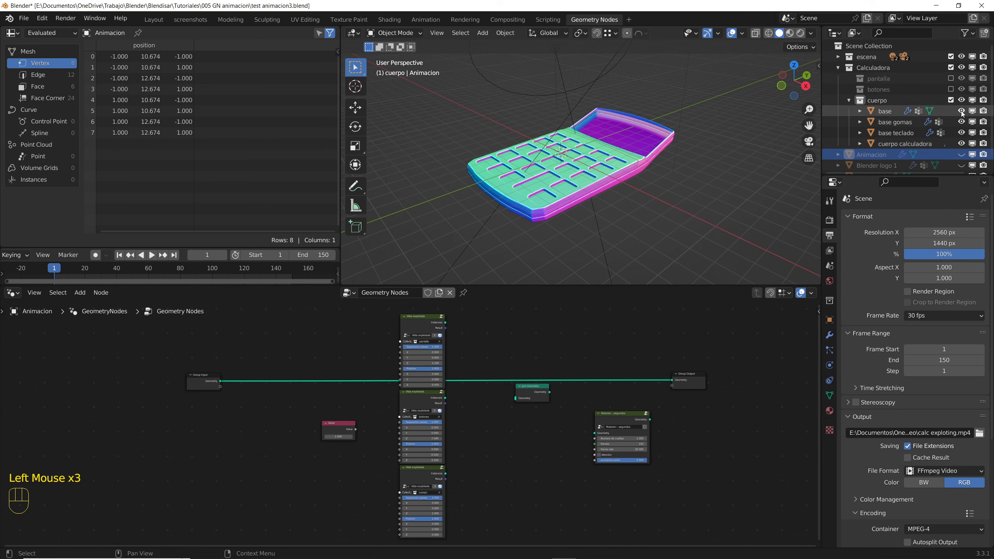
pyautogui.moveTo(961, 110); pyautogui.dragTo(962, 133)
pyautogui.click(849, 101)
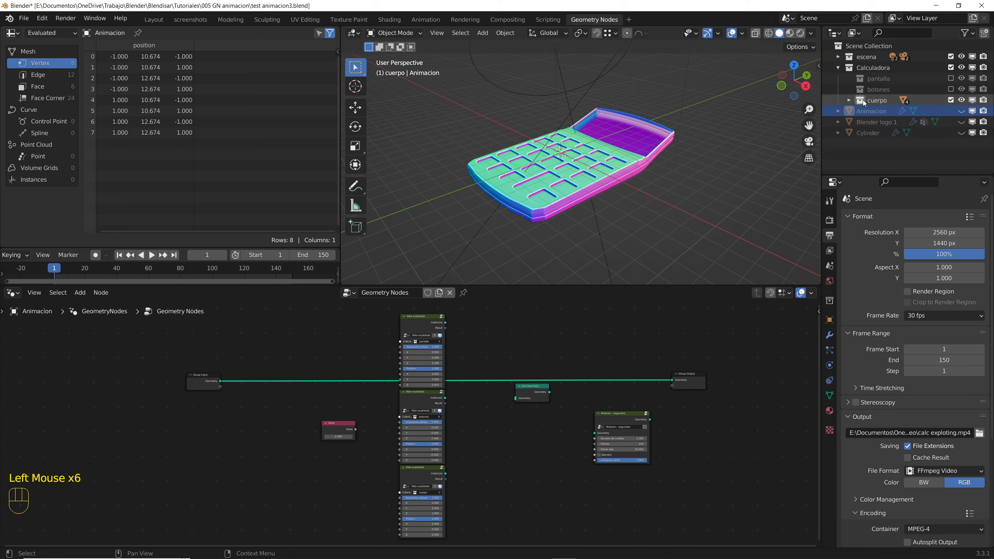
# Isolate the botones collection in place of cuerpo, review its list of objects, and exclude it again
pyautogui.click(950, 89)
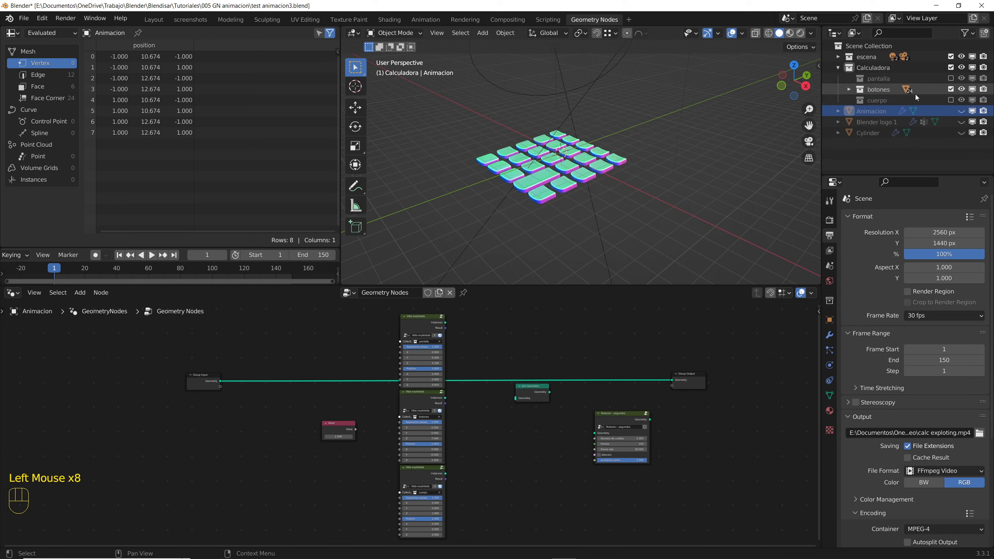
pyautogui.click(848, 90)
pyautogui.scroll(-3, 892, 139)
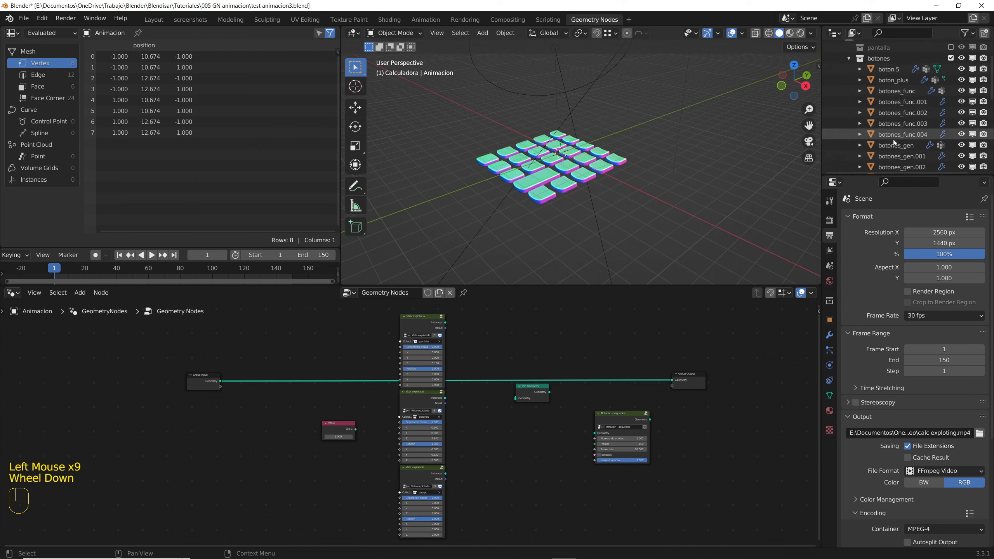
pyautogui.scroll(-2, 893, 139)
pyautogui.scroll(5, 893, 139)
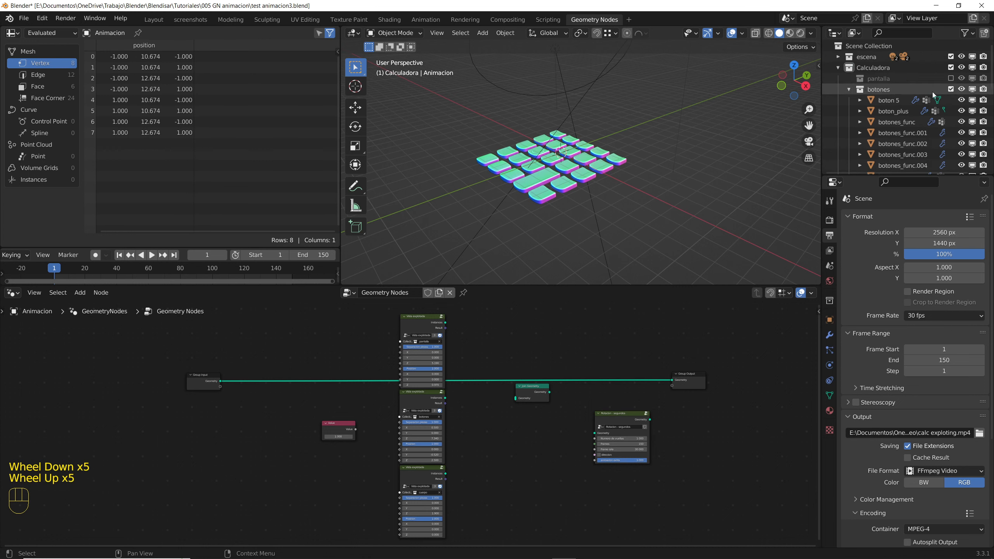
pyautogui.click(951, 89)
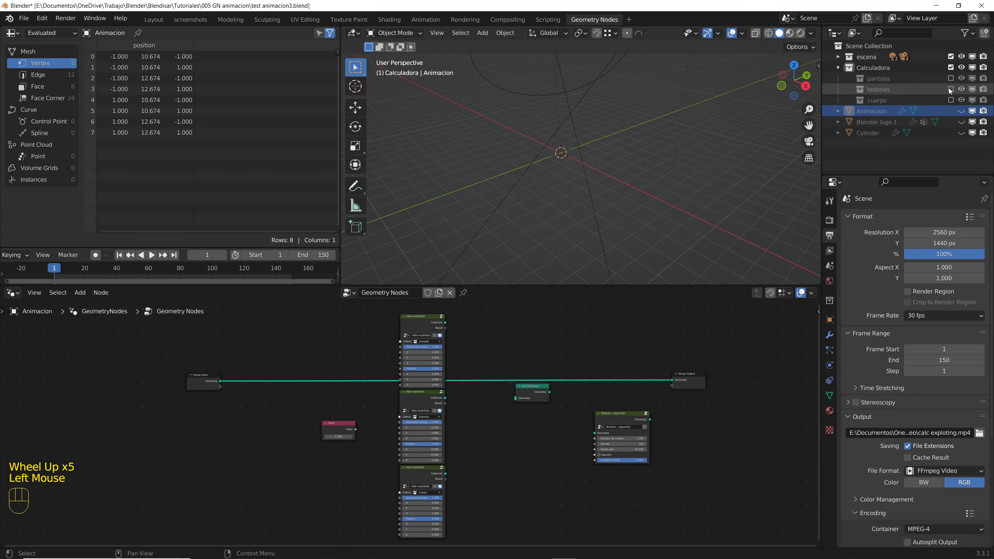
# Enable only the pantalla collection and expand it to examine the calculator's screen parts up close
pyautogui.click(950, 78)
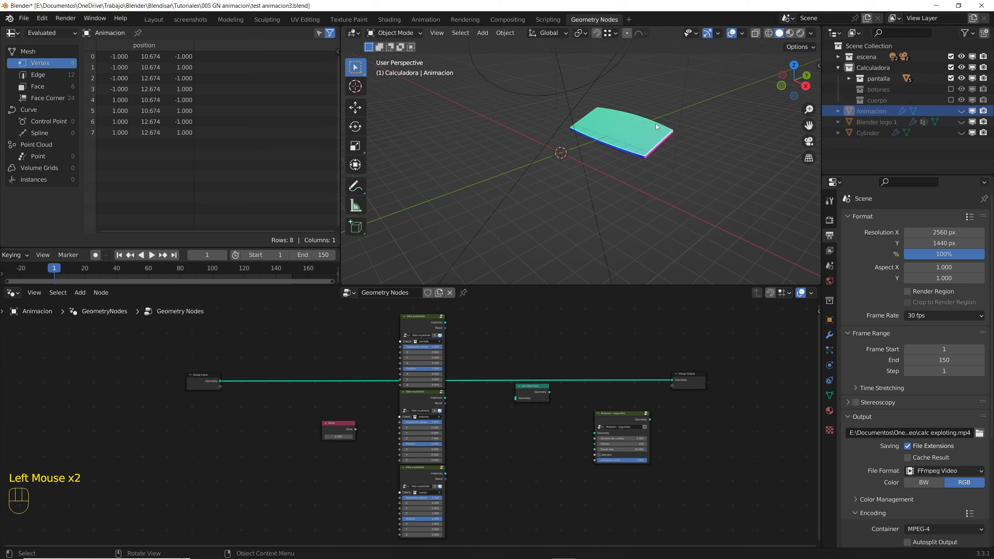
pyautogui.click(848, 79)
pyautogui.scroll(2, 615, 140)
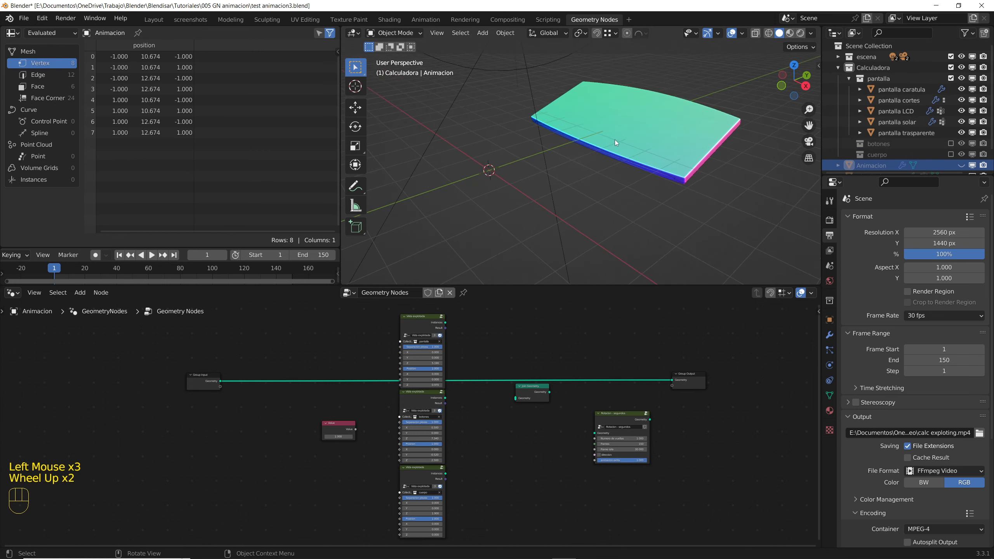
pyautogui.moveTo(615, 139); pyautogui.dragTo(665, 153, button='middle')
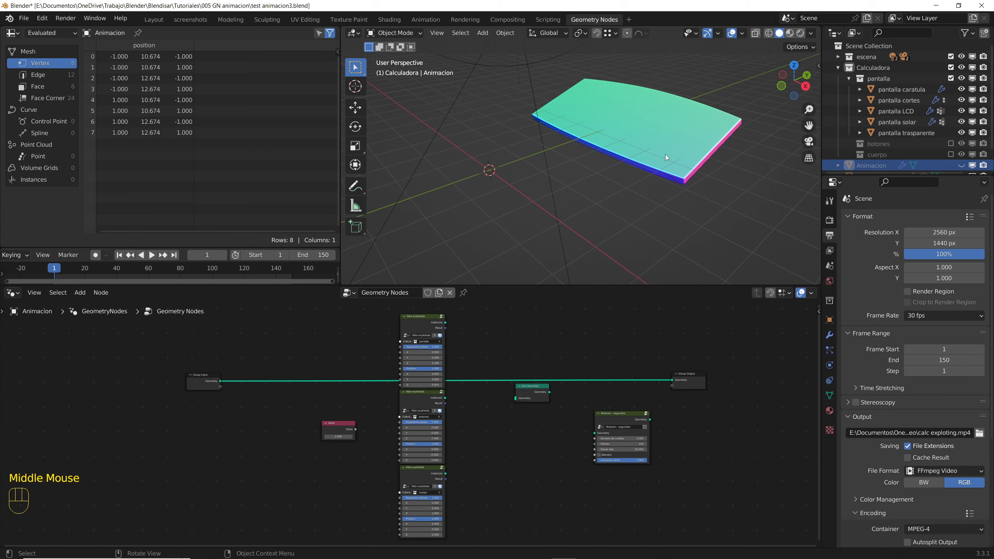
# Hide all objects in the pantalla collection and reveal them one by one, ending with pantalla trasparente
pyautogui.click(960, 90)
pyautogui.click(961, 132)
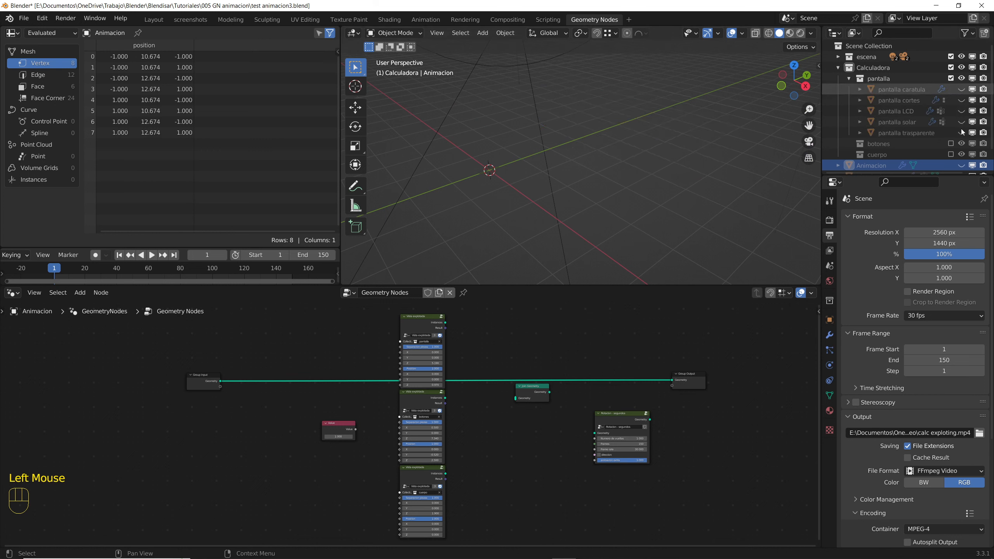
pyautogui.click(961, 122)
pyautogui.click(961, 111)
pyautogui.click(960, 100)
pyautogui.click(961, 89)
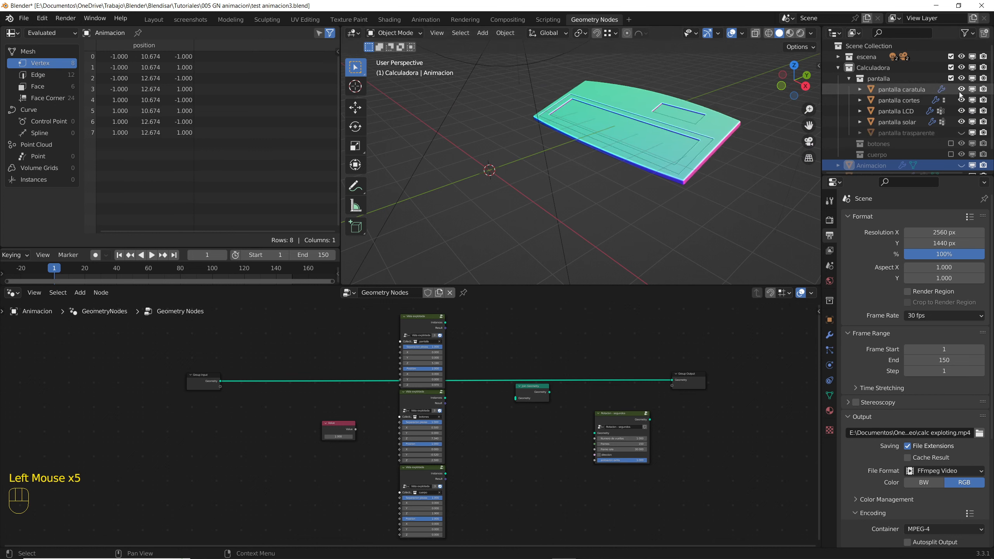
pyautogui.click(960, 132)
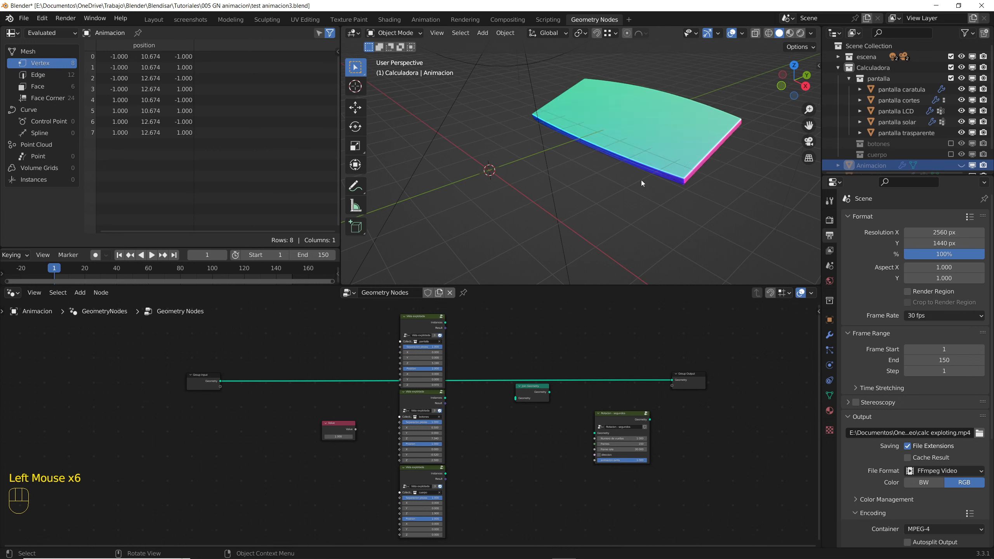
pyautogui.scroll(-3, 622, 177)
# Exclude the pantalla and Calculadora collections from the view layer, and unhide and select the Animacion object
pyautogui.click(951, 79)
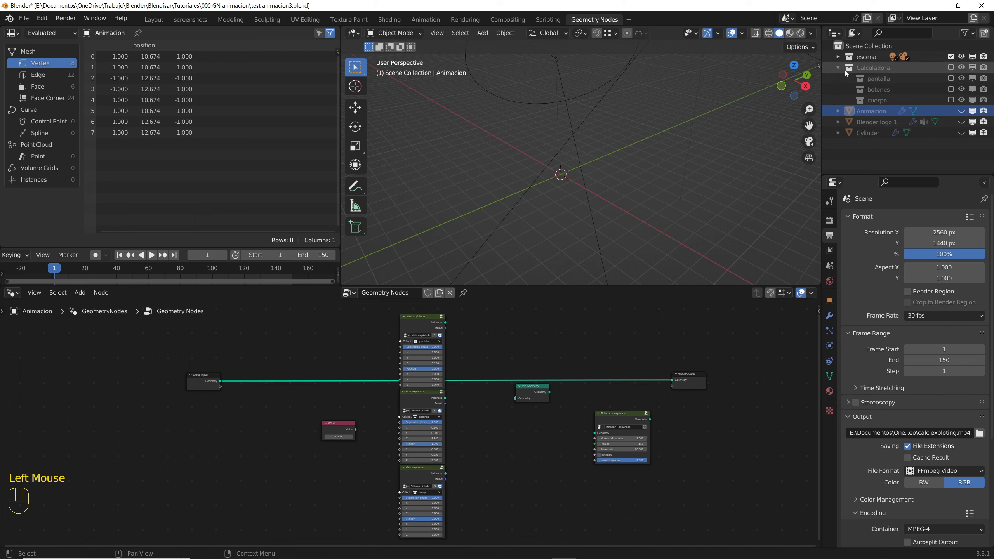
pyautogui.click(950, 67)
pyautogui.click(962, 79)
pyautogui.click(681, 130)
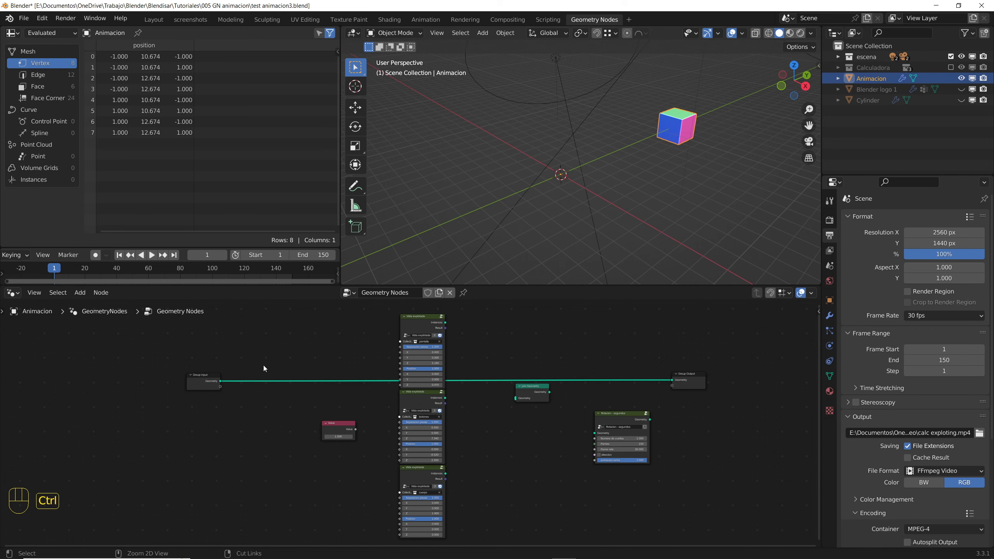
# Cut the Group Input to Group Output link and connect the pantalla Vista explotada node's Instances to the Group Output
pyautogui.keyDown('ctrl'); pyautogui.moveTo(263, 365); pyautogui.dragTo(266, 431, button='right'); pyautogui.keyUp('ctrl')
pyautogui.scroll(4, 446, 327)
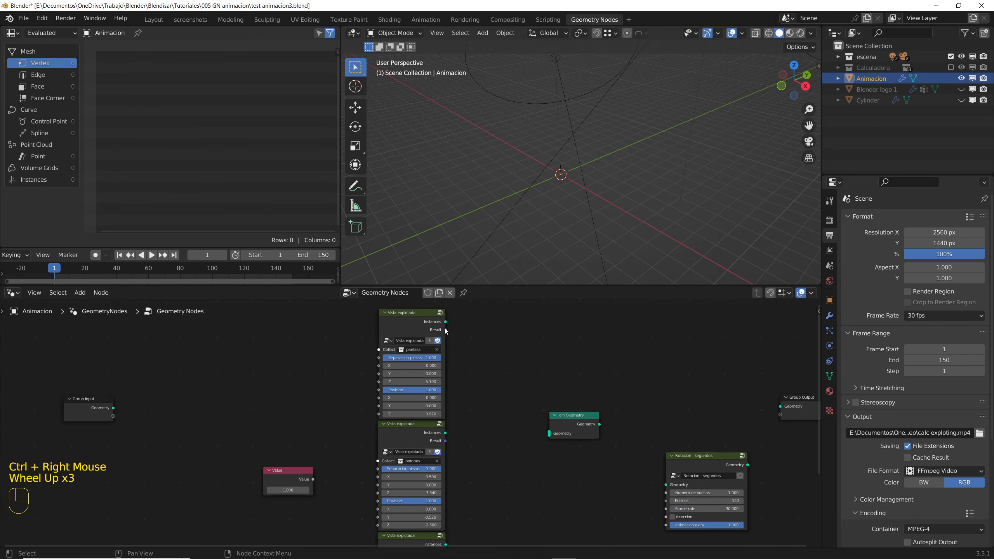
pyautogui.moveTo(334, 343); pyautogui.dragTo(315, 363, button='middle')
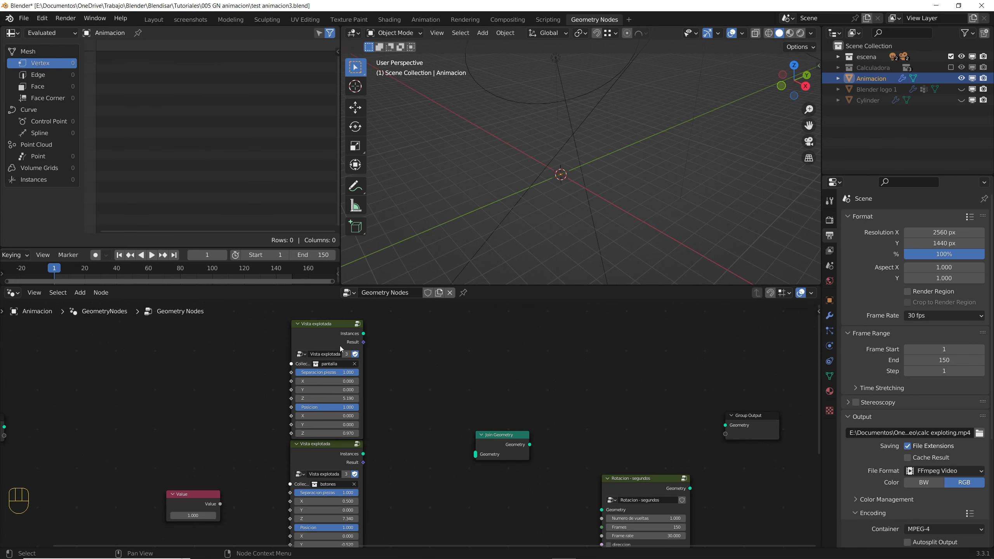
pyautogui.moveTo(364, 333); pyautogui.dragTo(725, 425)
pyautogui.scroll(3, 324, 363)
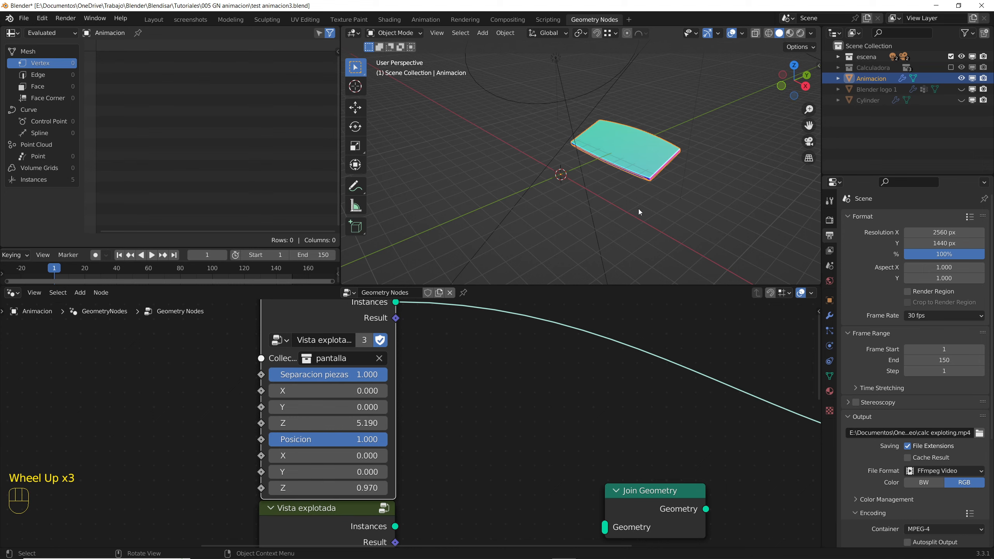
pyautogui.scroll(-5, 440, 421)
pyautogui.moveTo(439, 437); pyautogui.dragTo(404, 403, button='middle')
pyautogui.scroll(2, 445, 423)
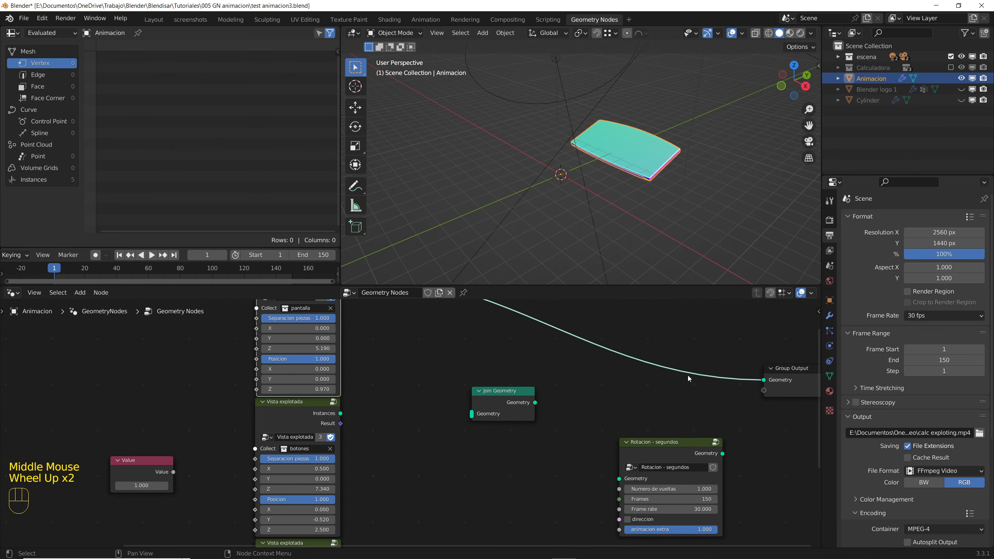
# Reroute the pantalla link to Join Geometry and connect the botones and cuerpo Vista explotada nodes' Instances to it
pyautogui.moveTo(764, 379); pyautogui.dragTo(472, 414)
pyautogui.moveTo(386, 440); pyautogui.dragTo(429, 370, button='middle')
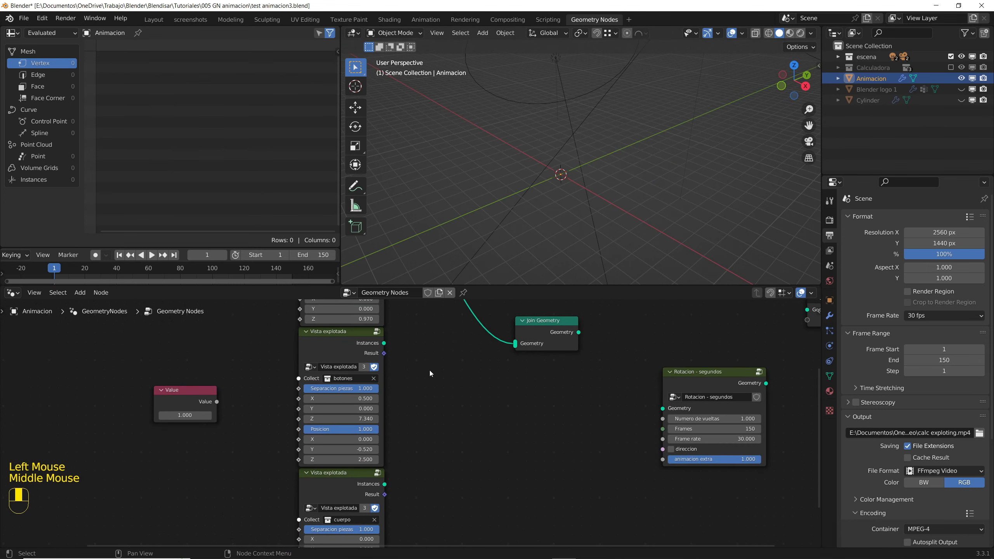
pyautogui.scroll(5, 337, 371)
pyautogui.click(406, 329)
pyautogui.moveTo(407, 329); pyautogui.dragTo(600, 330)
pyautogui.scroll(-3, 442, 430)
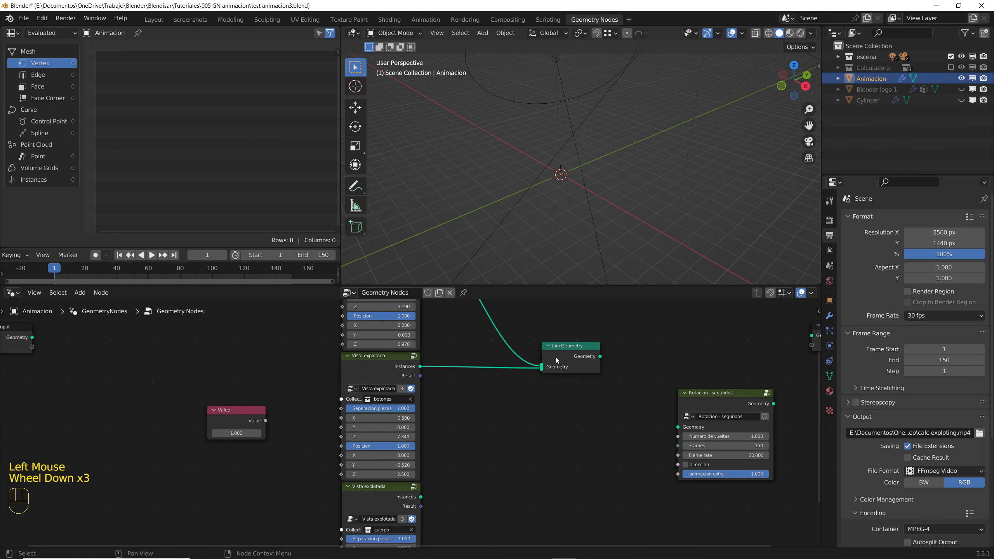
pyautogui.moveTo(446, 495); pyautogui.dragTo(443, 472, button='middle')
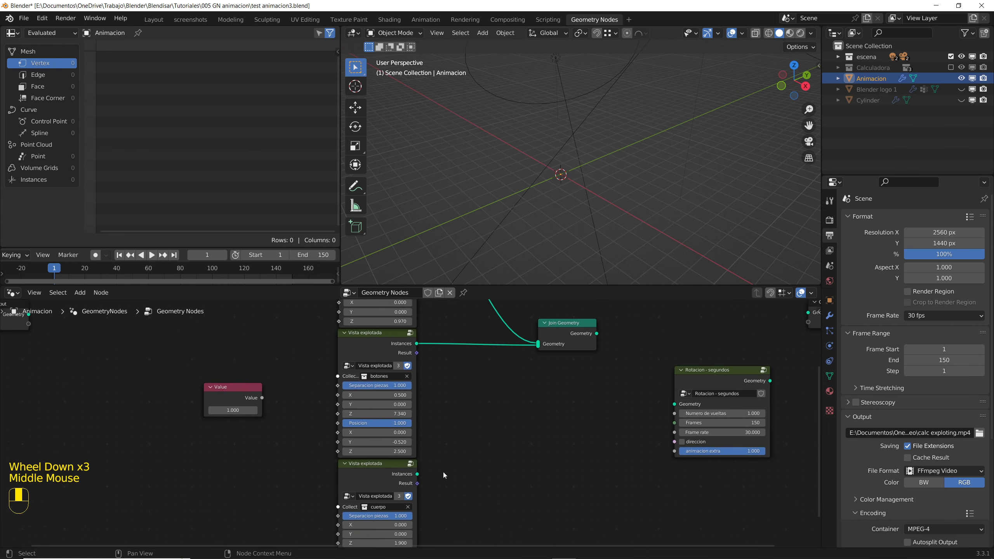
pyautogui.moveTo(417, 474); pyautogui.dragTo(537, 344)
pyautogui.scroll(-2, 628, 393)
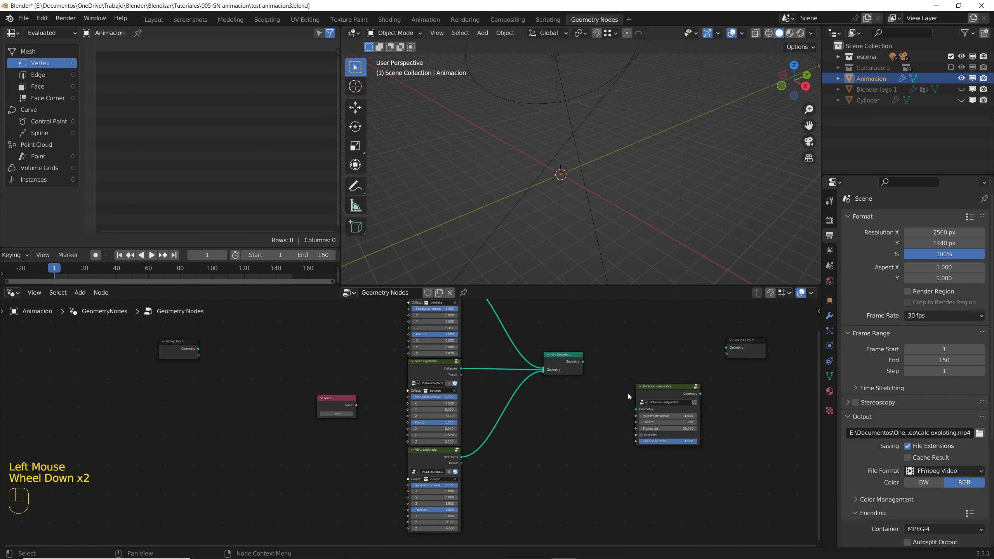
# Connect the Join Geometry output to the Group Output and deselect the Animacion object
pyautogui.moveTo(559, 358); pyautogui.dragTo(503, 420, button='middle')
pyautogui.scroll(2, 503, 420)
pyautogui.moveTo(502, 414); pyautogui.dragTo(698, 393)
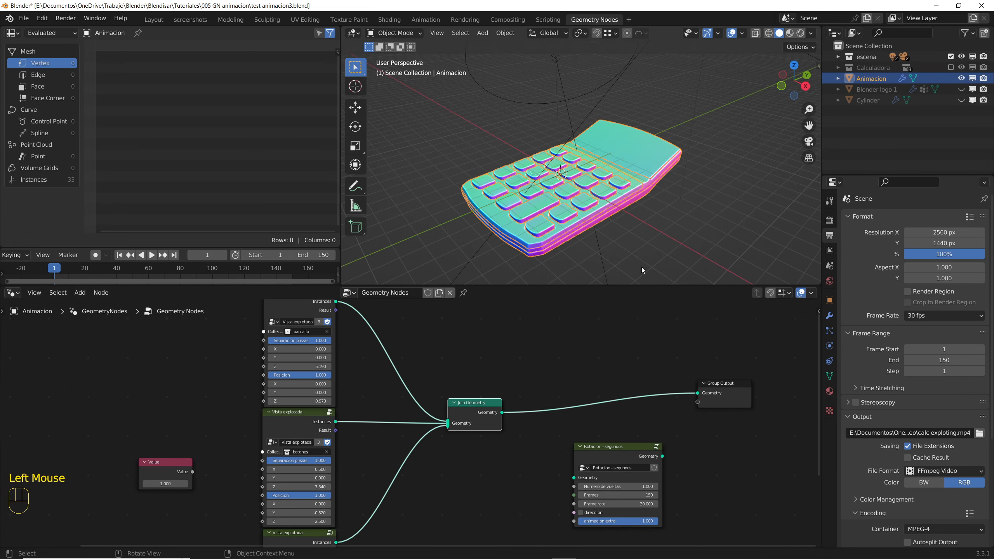
pyautogui.click(629, 255)
pyautogui.press('Home')
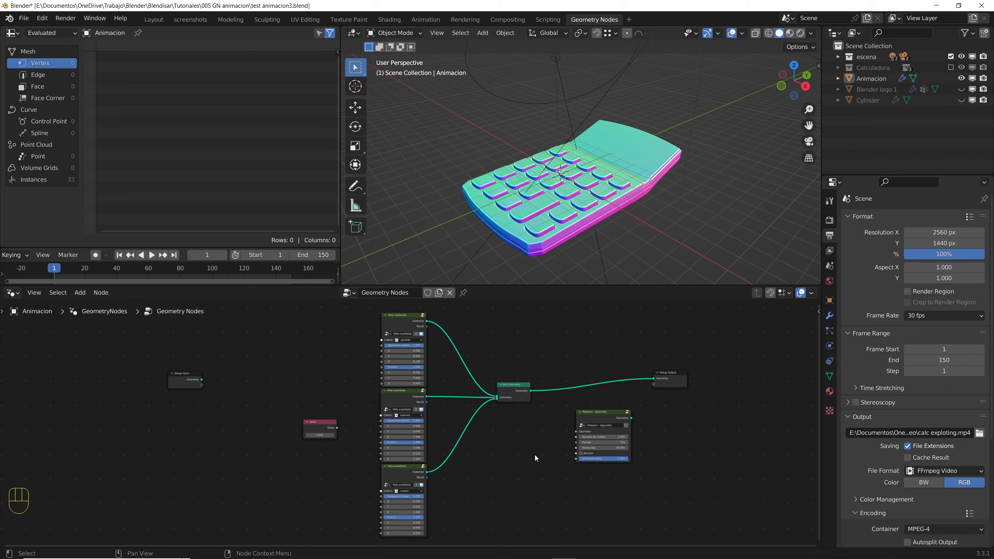
pyautogui.scroll(4, 450, 372)
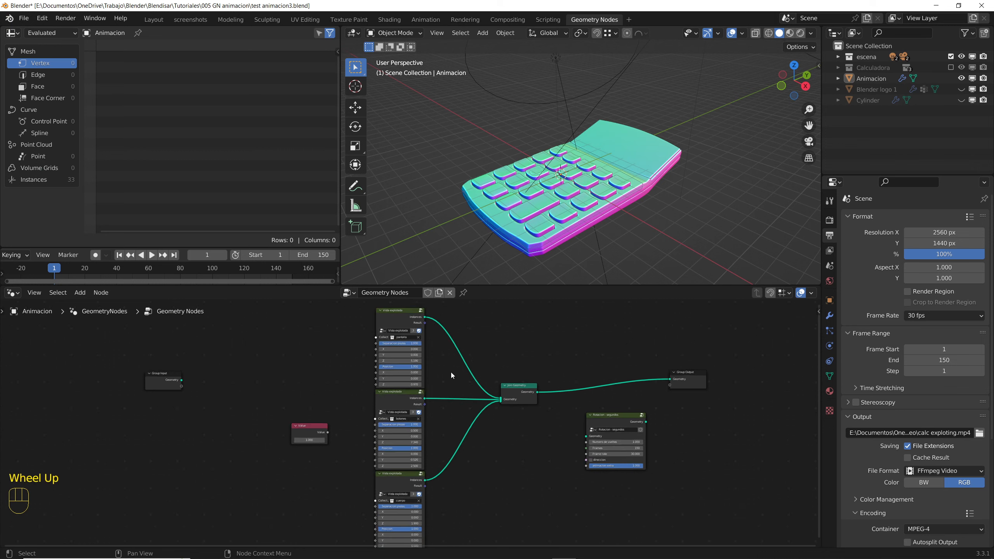
pyautogui.moveTo(450, 372); pyautogui.dragTo(455, 409, button='middle')
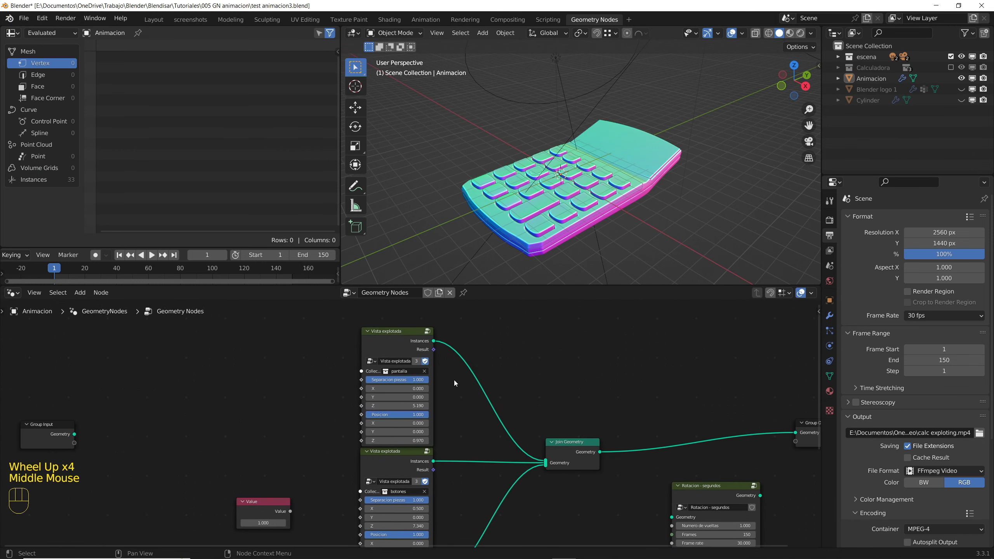
# Try out the Separacion piezas and Posicion sliders on the pantalla and botones Vista explotada nodes
pyautogui.scroll(4, 446, 384)
pyautogui.moveTo(412, 380)
pyautogui.mouseDown()
pyautogui.moveTo(318, 380)
pyautogui.moveTo(413, 380)
pyautogui.mouseUp()
pyautogui.moveTo(406, 430)
pyautogui.mouseDown()
pyautogui.moveTo(376, 431)
pyautogui.moveTo(411, 430)
pyautogui.mouseUp()
pyautogui.scroll(-4, 469, 429)
pyautogui.scroll(1, 469, 434)
pyautogui.moveTo(456, 515); pyautogui.dragTo(447, 385, button='middle')
pyautogui.moveTo(417, 400)
pyautogui.mouseDown()
pyautogui.moveTo(379, 400)
pyautogui.moveTo(418, 399)
pyautogui.mouseUp()
pyautogui.moveTo(403, 439); pyautogui.dragTo(328, 439)
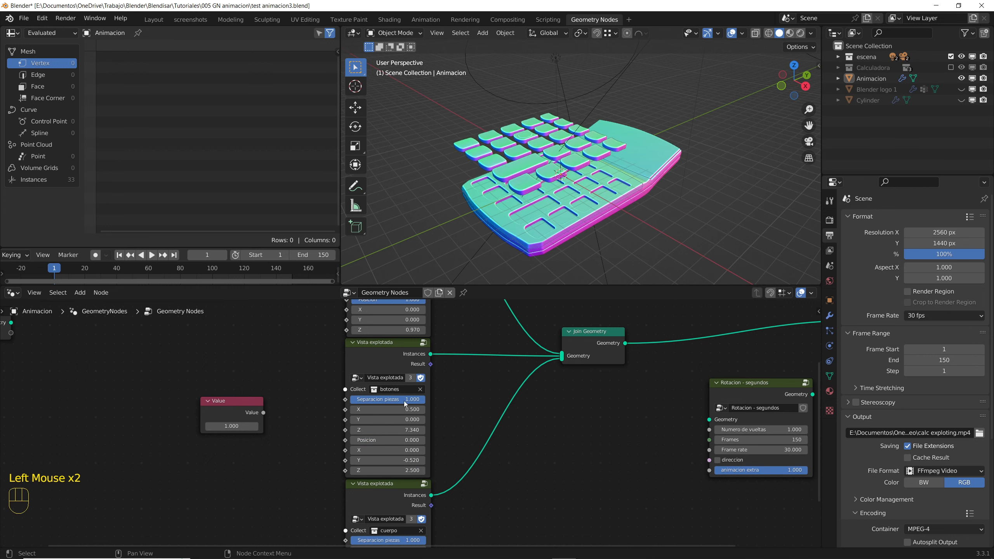
pyautogui.moveTo(405, 403)
pyautogui.mouseDown()
pyautogui.moveTo(352, 403)
pyautogui.moveTo(407, 404)
pyautogui.mouseUp()
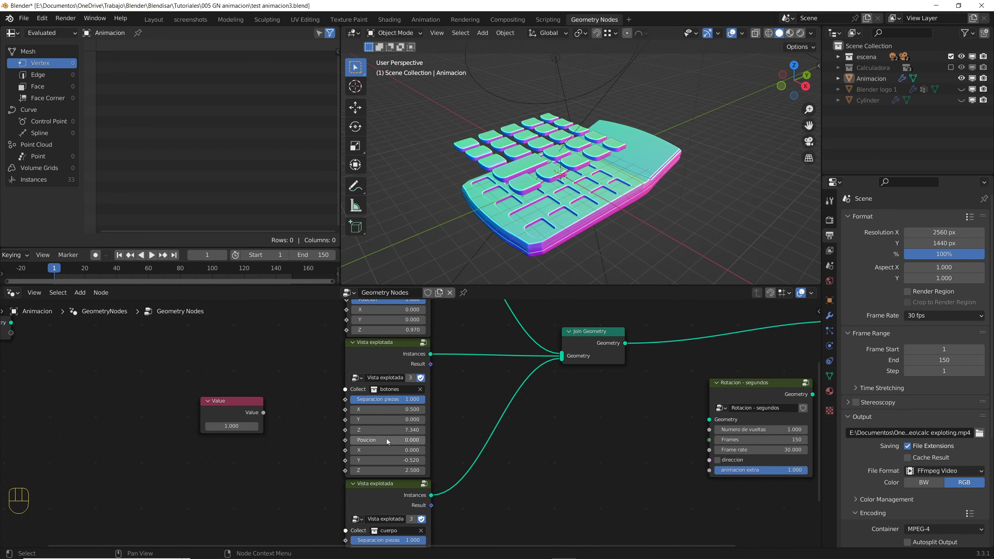
pyautogui.moveTo(387, 438); pyautogui.dragTo(463, 438)
# Connect the Value node's output to the Separacion piezas and Posicion inputs of all three Vista explotada nodes
pyautogui.scroll(-4, 463, 438)
pyautogui.moveTo(463, 438); pyautogui.dragTo(514, 456, button='middle')
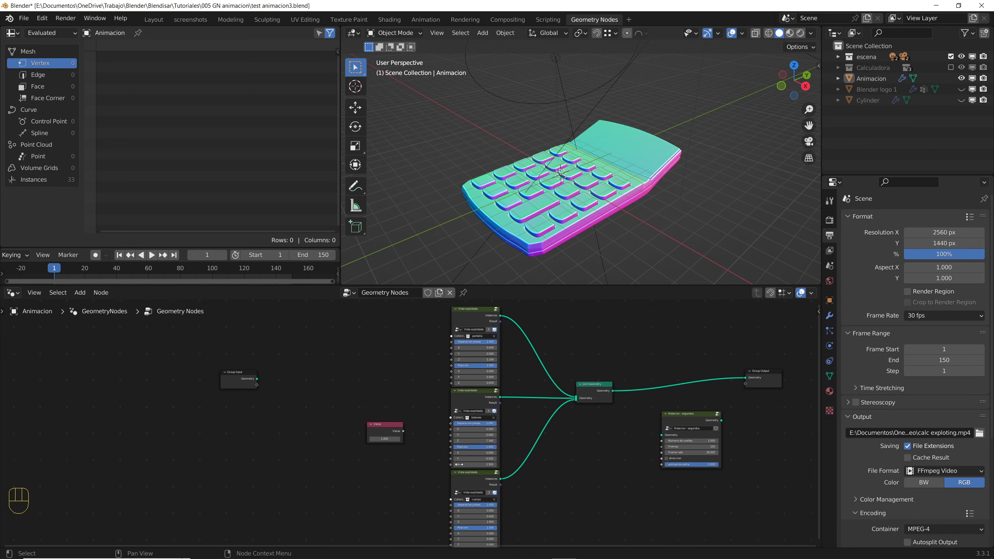
pyautogui.scroll(4, 407, 437)
pyautogui.moveTo(406, 446); pyautogui.dragTo(405, 476, button='middle')
pyautogui.moveTo(404, 475); pyautogui.dragTo(487, 361)
pyautogui.moveTo(433, 476); pyautogui.dragTo(367, 371, button='middle')
pyautogui.moveTo(338, 369); pyautogui.dragTo(420, 398)
pyautogui.moveTo(370, 416); pyautogui.dragTo(378, 367, button='middle')
pyautogui.moveTo(346, 321); pyautogui.dragTo(428, 488)
pyautogui.moveTo(319, 370); pyautogui.dragTo(397, 453, button='middle')
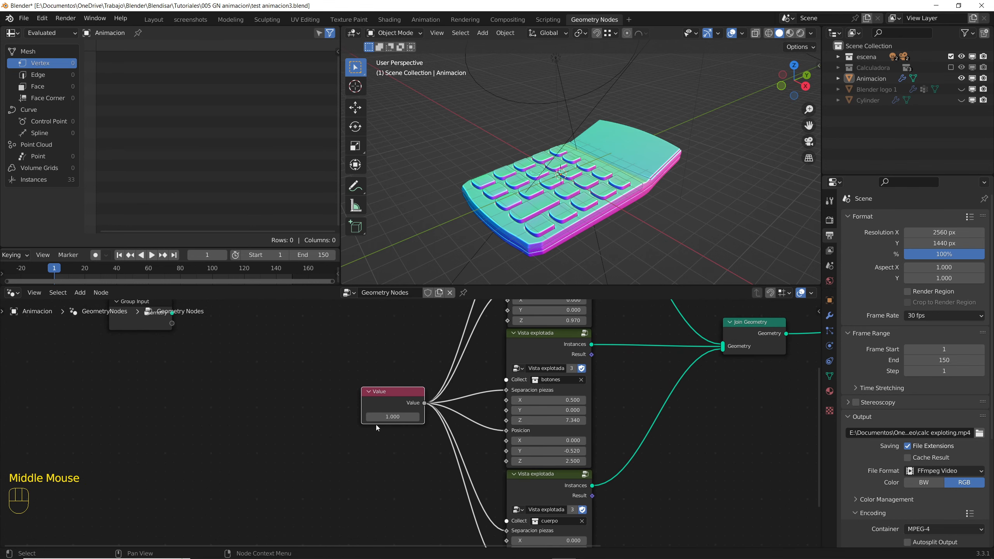
# Set the Value node that drives the three Vista explotada nodes to 0
pyautogui.moveTo(393, 416)
pyautogui.mouseDown()
pyautogui.moveTo(352, 416)
pyautogui.moveTo(394, 416)
pyautogui.mouseUp()
pyautogui.click(394, 417)
pyautogui.write('0')
pyautogui.press('Return')
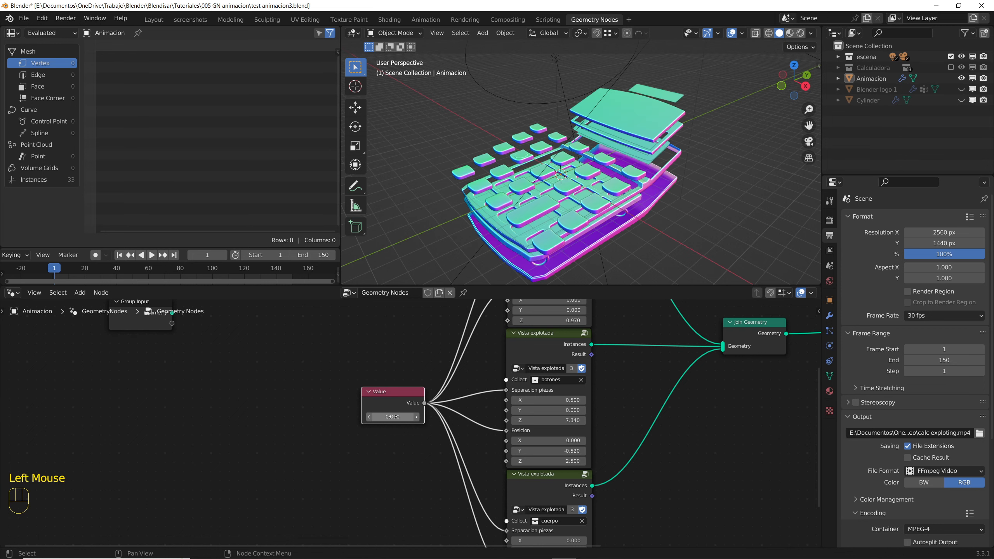
# Insert the Rotacion - segundos node into the link between Join Geometry and Group Output
pyautogui.scroll(-5, 383, 455)
pyautogui.moveTo(561, 450); pyautogui.dragTo(493, 440, button='middle')
pyautogui.scroll(3, 587, 445)
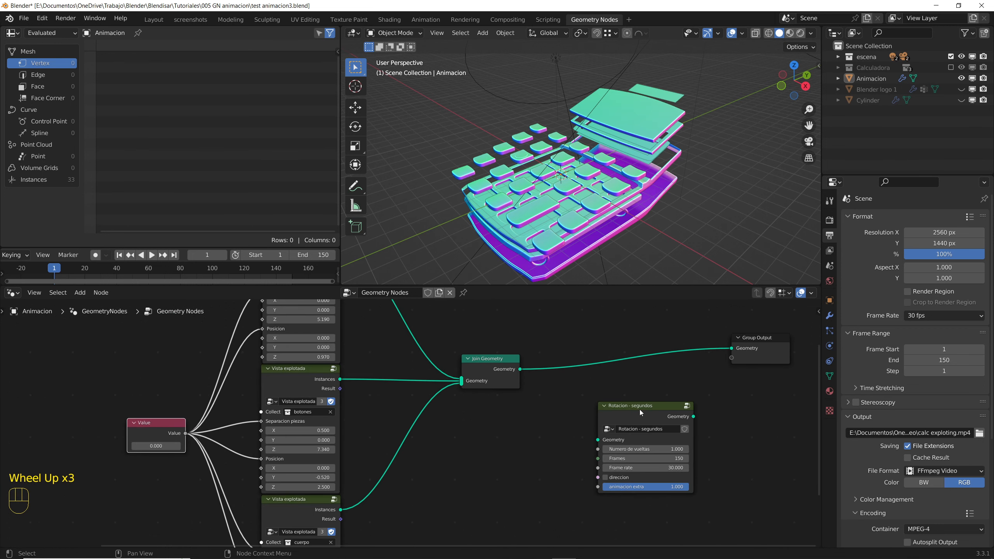
pyautogui.moveTo(640, 409); pyautogui.dragTo(630, 350)
# Play the animation to review the exploded calculator's rotation, and stop the playback
pyautogui.scroll(-2, 579, 195)
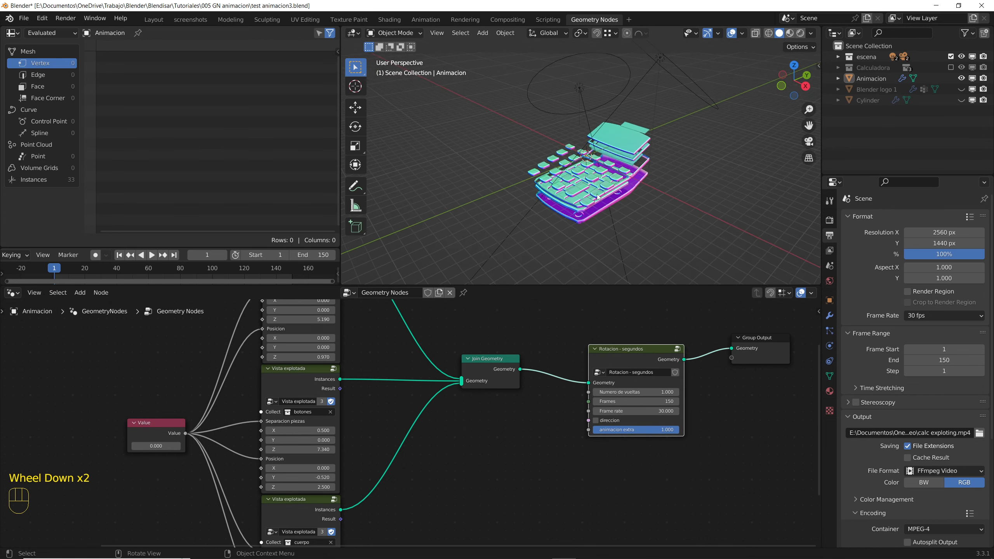
pyautogui.moveTo(579, 195); pyautogui.dragTo(582, 202, button='middle')
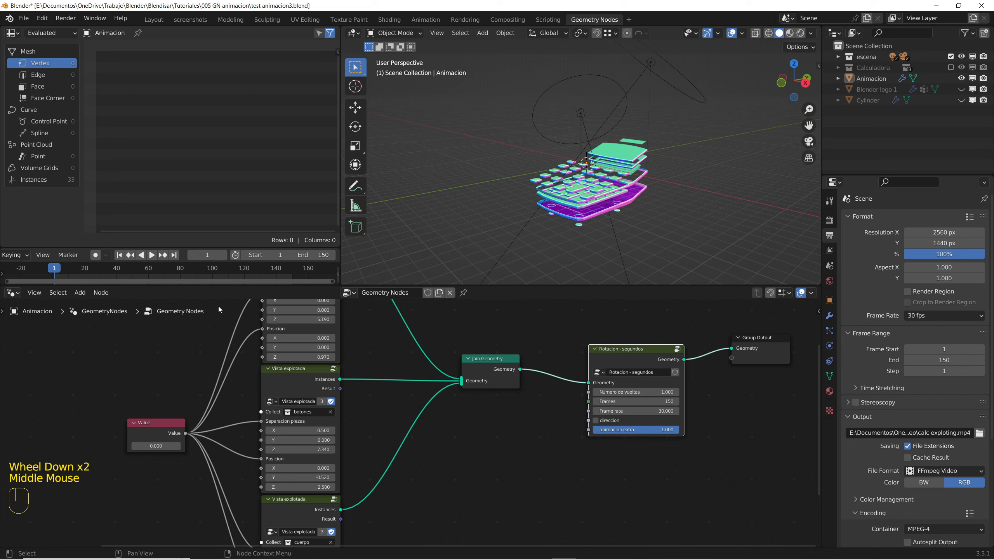
pyautogui.click(152, 257)
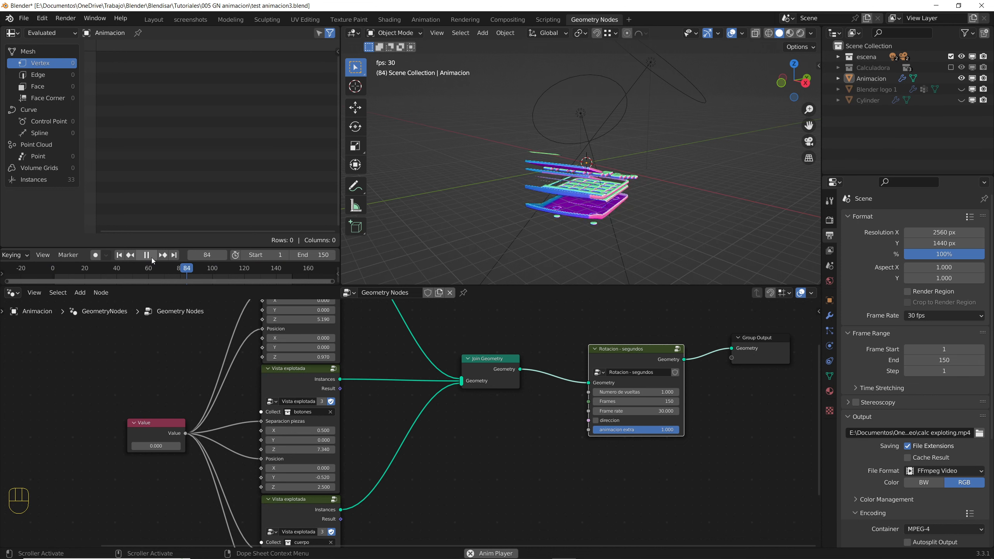
pyautogui.click(152, 257)
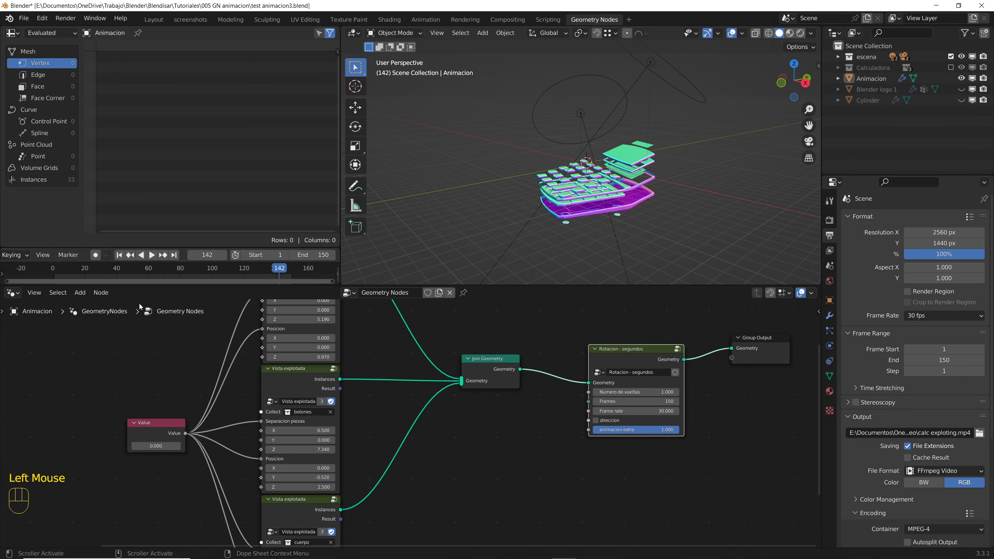
# Set the Value node to 0.8, play the rotation again, stop it and return to the first frame
pyautogui.moveTo(155, 446); pyautogui.dragTo(172, 446)
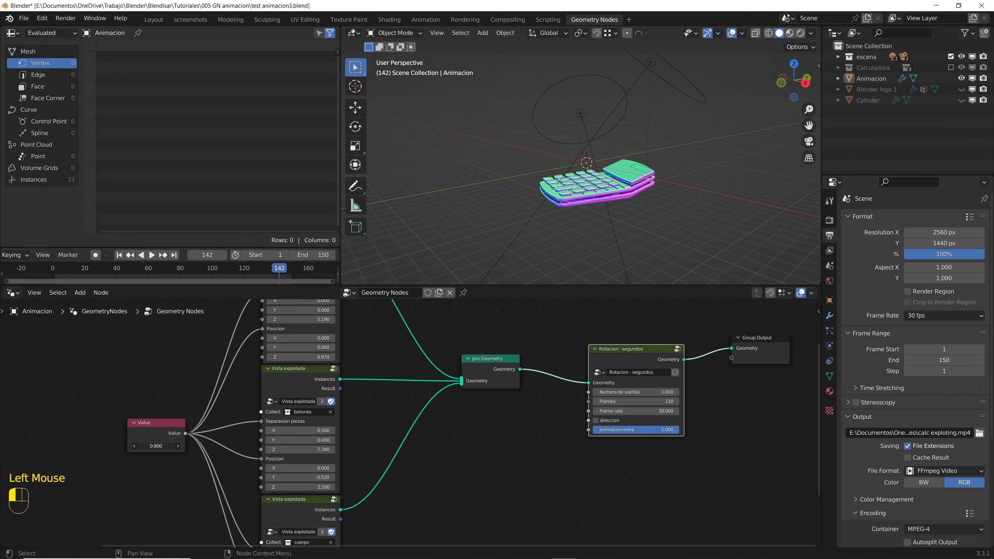
pyautogui.click(147, 255)
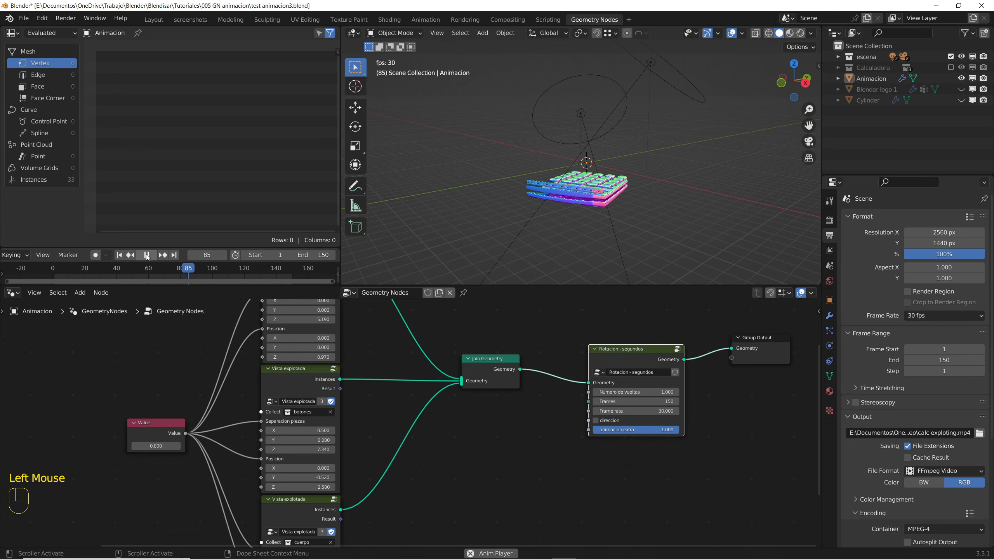
pyautogui.click(147, 255)
pyautogui.click(119, 254)
# Open the Rotacion - segundos node group and examine its rotation, Mix and Transform nodes
pyautogui.scroll(4, 266, 390)
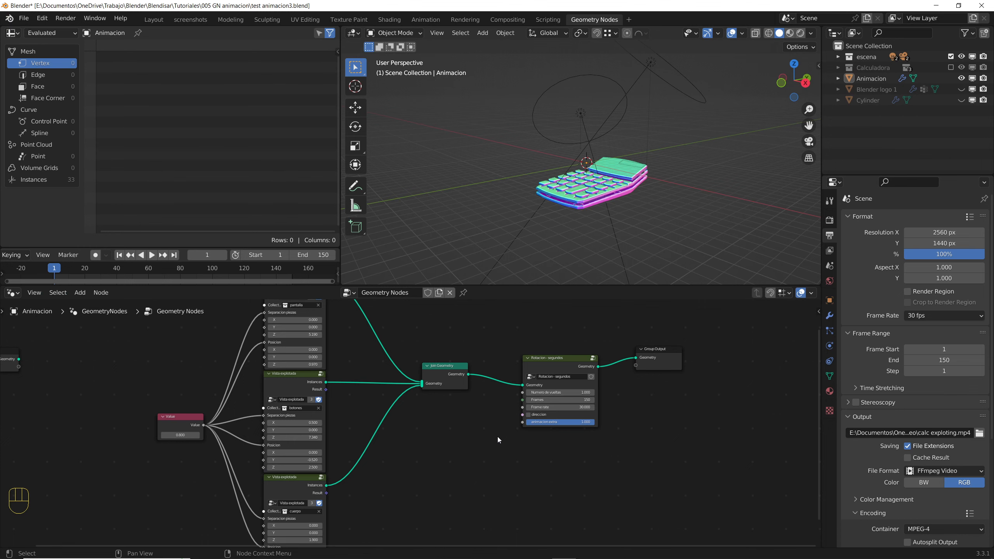
pyautogui.scroll(4, 497, 436)
pyautogui.click(638, 321)
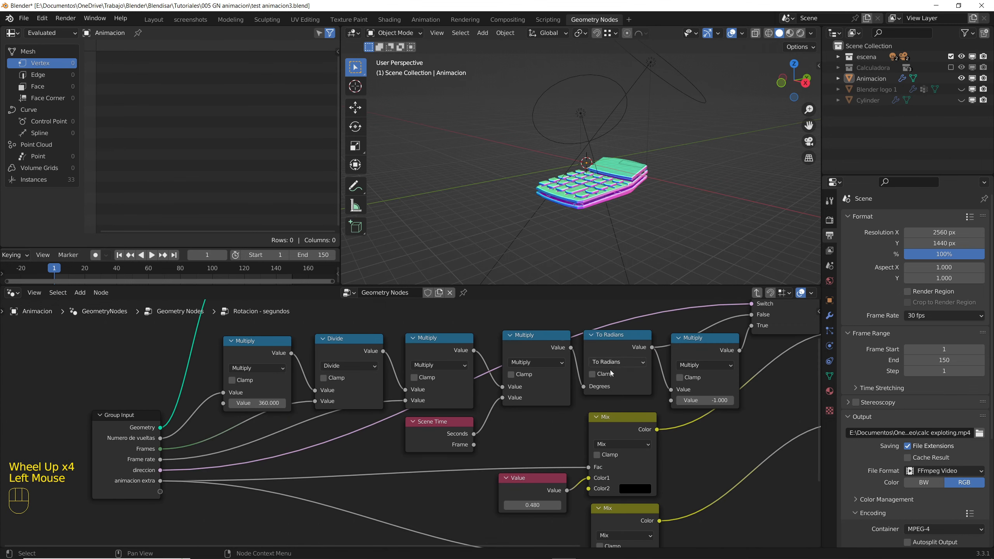
pyautogui.scroll(-3, 511, 420)
pyautogui.moveTo(663, 415); pyautogui.dragTo(553, 417, button='middle')
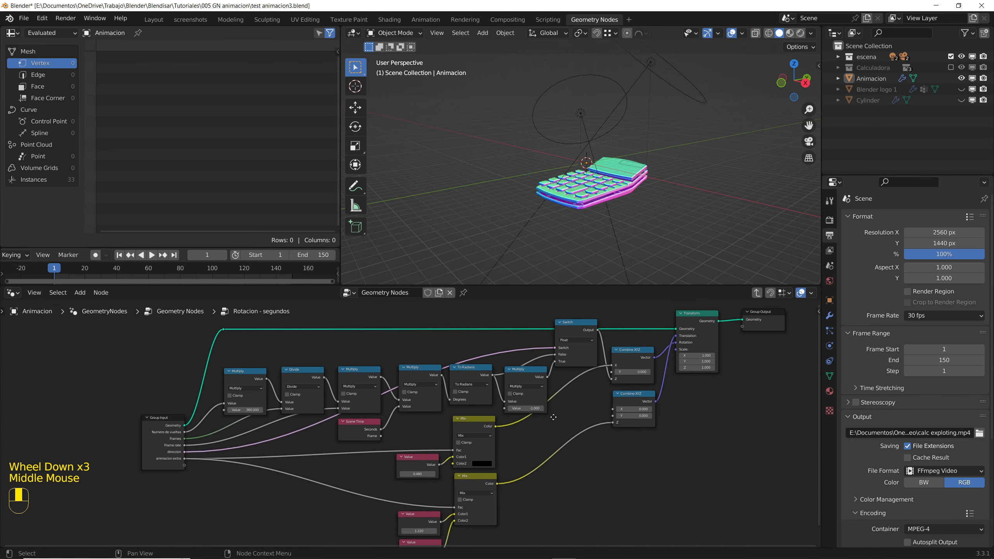
pyautogui.scroll(1, 501, 450)
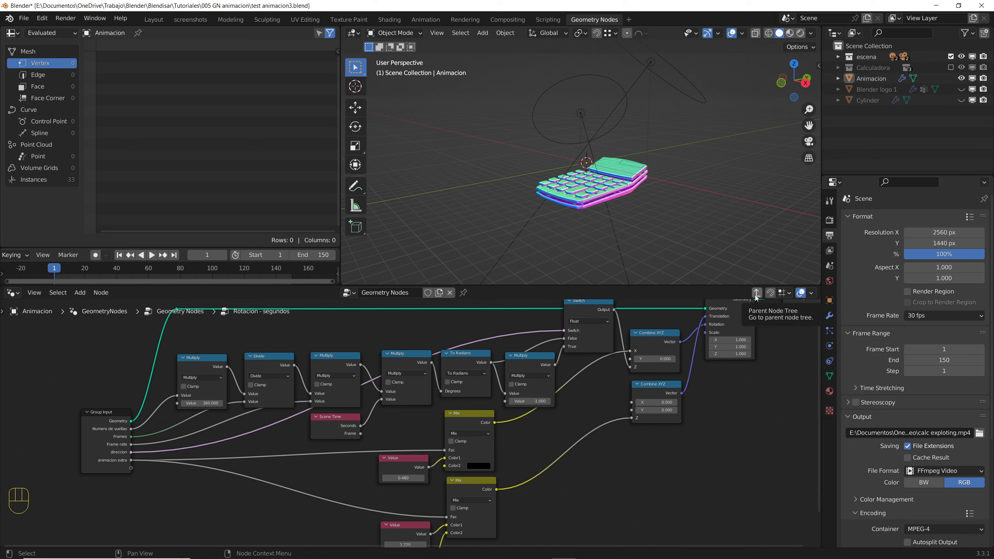
# Disconnect animacion extra from the upper Mix node's Fac input and return to the parent node tree
pyautogui.moveTo(446, 451); pyautogui.dragTo(416, 447)
pyautogui.click(463, 452)
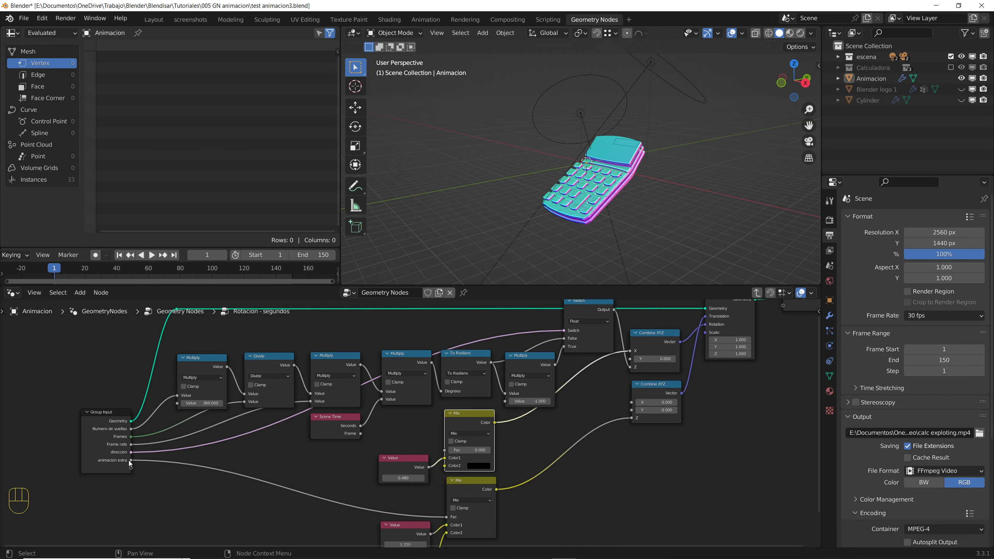
pyautogui.click(756, 293)
# Connect the Value node's output to the animacion extra input of the Rotacion - segundos node
pyautogui.scroll(3, 278, 445)
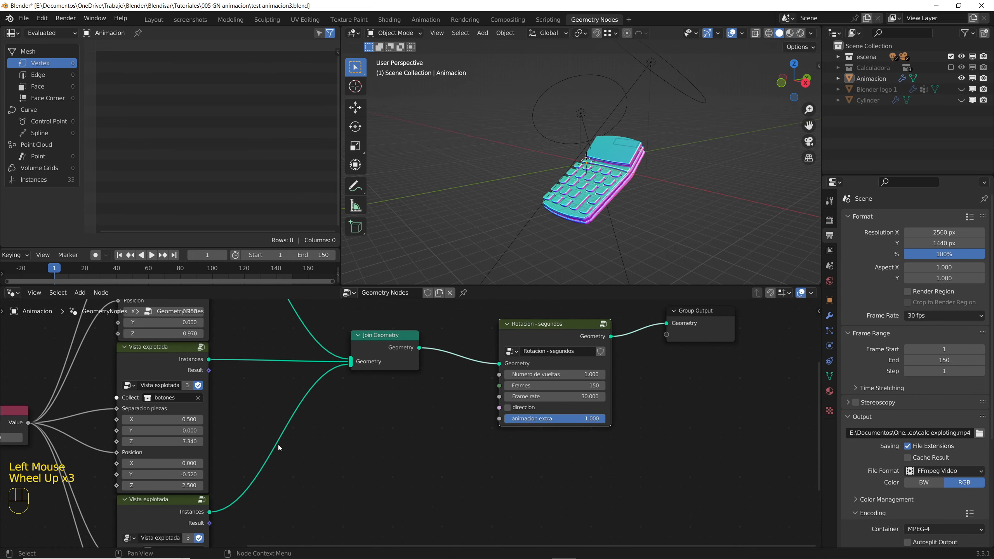
pyautogui.scroll(-2, 324, 443)
pyautogui.moveTo(72, 425); pyautogui.dragTo(482, 421)
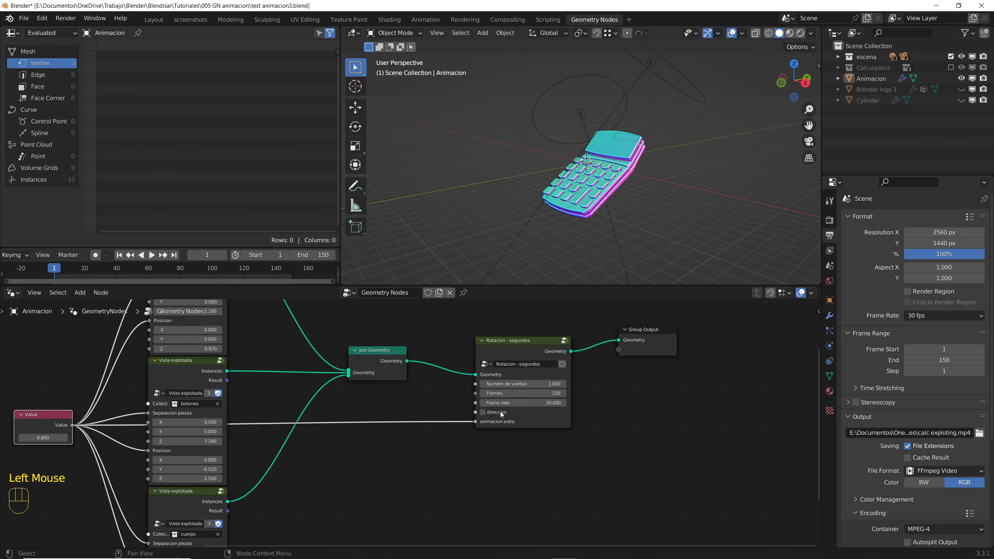
# Reopen the Rotacion - segundos group and reconnect animacion extra to the upper Mix node's Fac input
pyautogui.click(564, 341)
pyautogui.moveTo(85, 466); pyautogui.dragTo(450, 454)
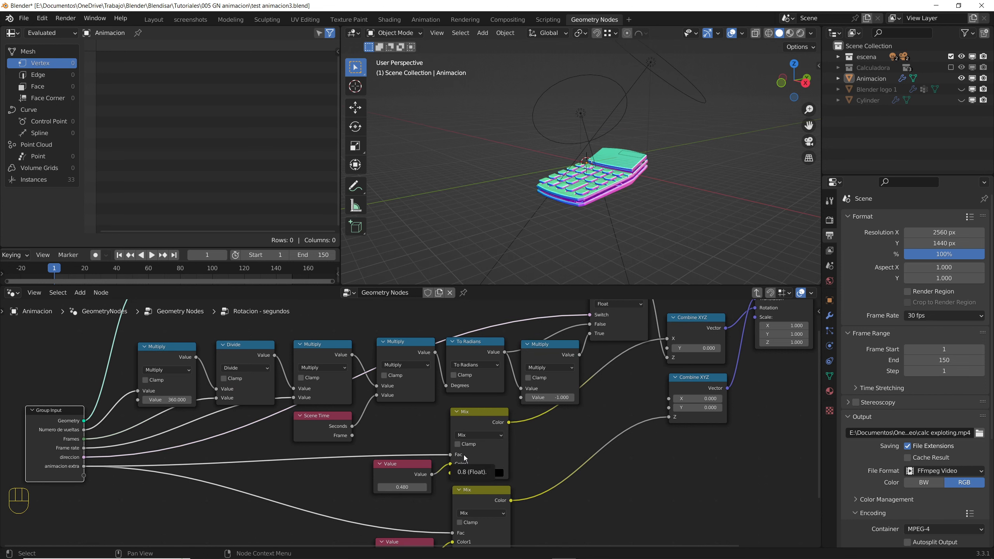
pyautogui.scroll(-3, 467, 459)
pyautogui.moveTo(469, 458); pyautogui.dragTo(549, 477, button='middle')
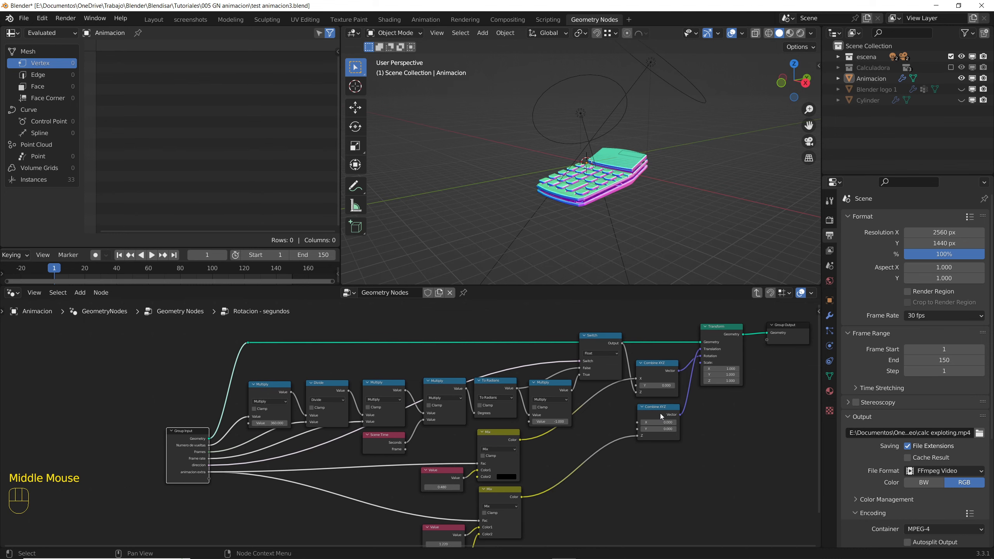
# Detach the lower Combine XYZ node's Vector link from the Transform node's Translation input and reattach it
pyautogui.scroll(6, 660, 414)
pyautogui.moveTo(660, 414); pyautogui.dragTo(666, 451, button='middle')
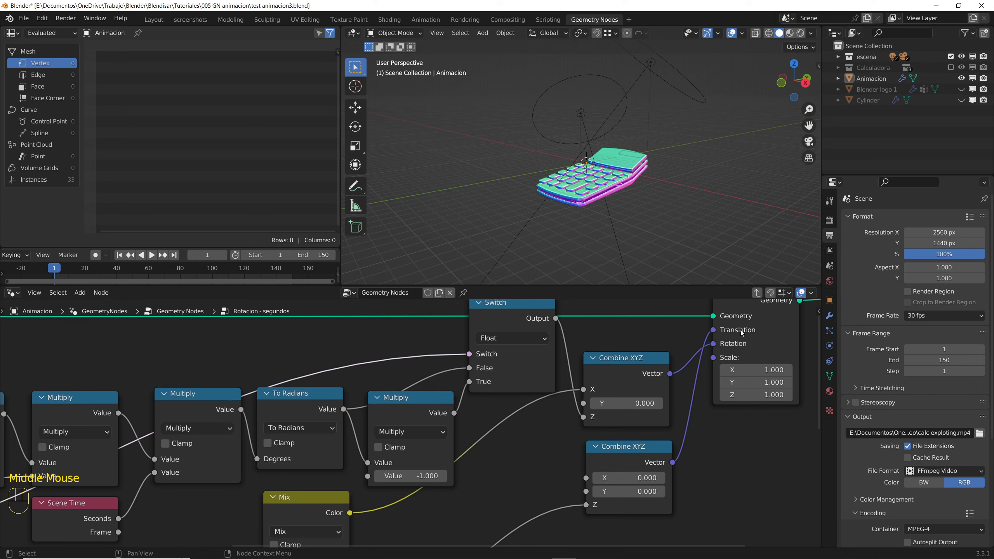
pyautogui.moveTo(713, 332); pyautogui.dragTo(702, 405)
pyautogui.moveTo(692, 457); pyautogui.dragTo(703, 383)
pyautogui.moveTo(714, 335); pyautogui.dragTo(713, 331)
# Examine the Mix and Value nodes that feed the lower Combine XYZ node, and return to the parent node tree
pyautogui.scroll(-4, 693, 415)
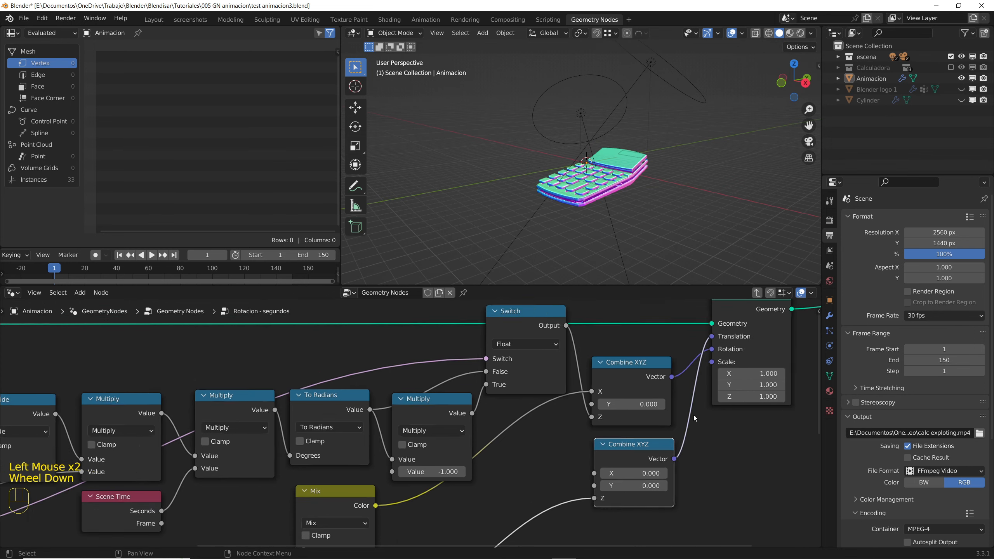
pyautogui.moveTo(654, 448); pyautogui.dragTo(669, 399, button='middle')
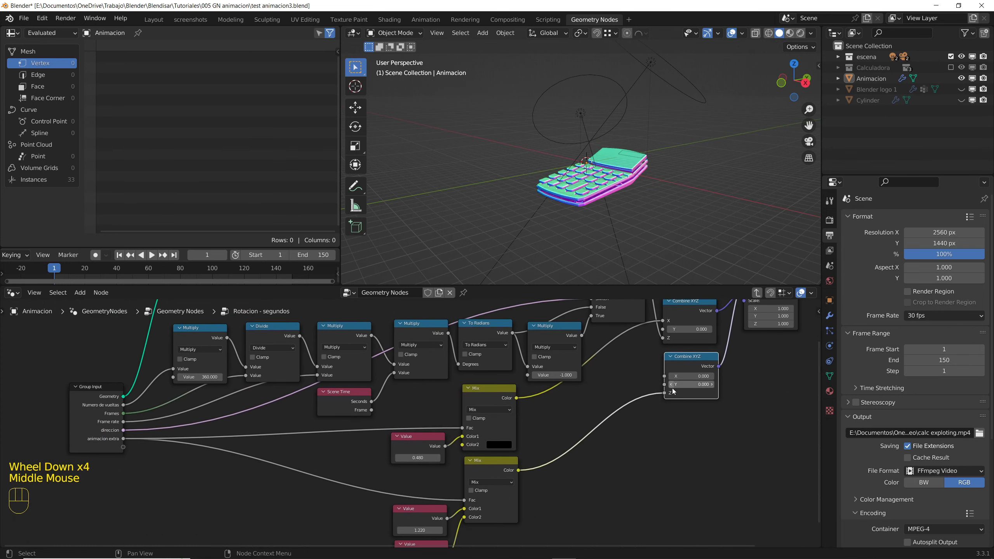
pyautogui.scroll(2, 673, 390)
pyautogui.scroll(-2, 646, 410)
pyautogui.moveTo(578, 466); pyautogui.dragTo(471, 471, button='middle')
pyautogui.scroll(5, 469, 471)
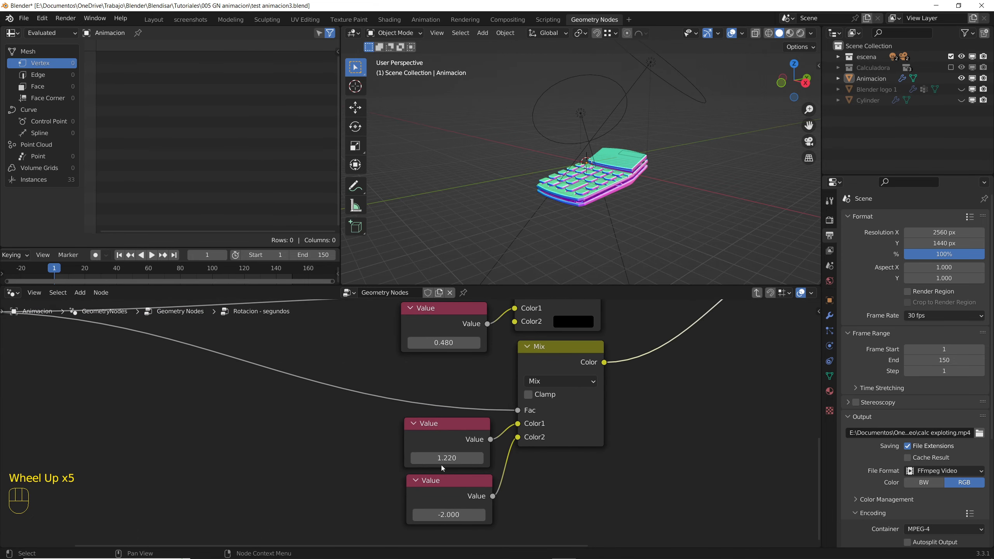
pyautogui.scroll(-3, 441, 465)
pyautogui.moveTo(401, 471); pyautogui.dragTo(484, 483, button='middle')
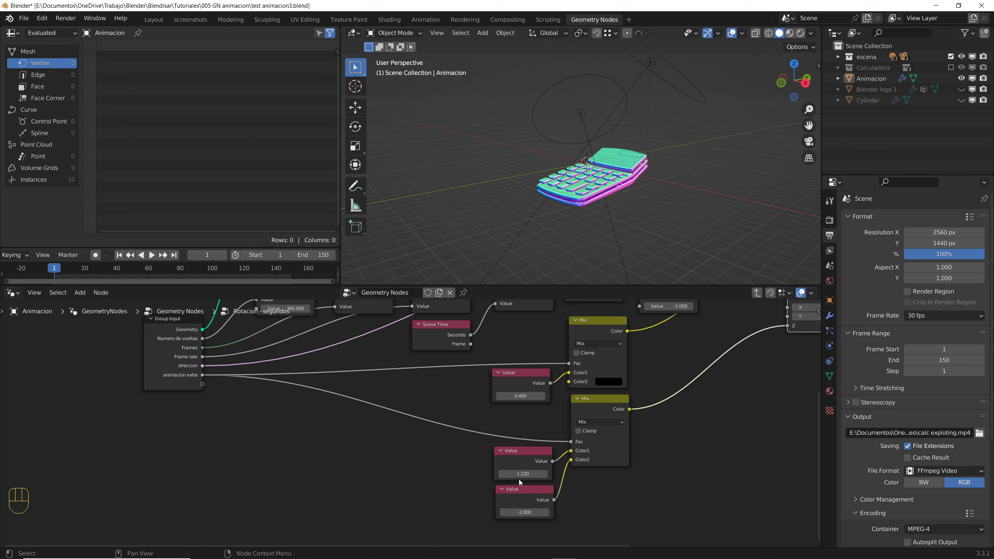
pyautogui.click(757, 294)
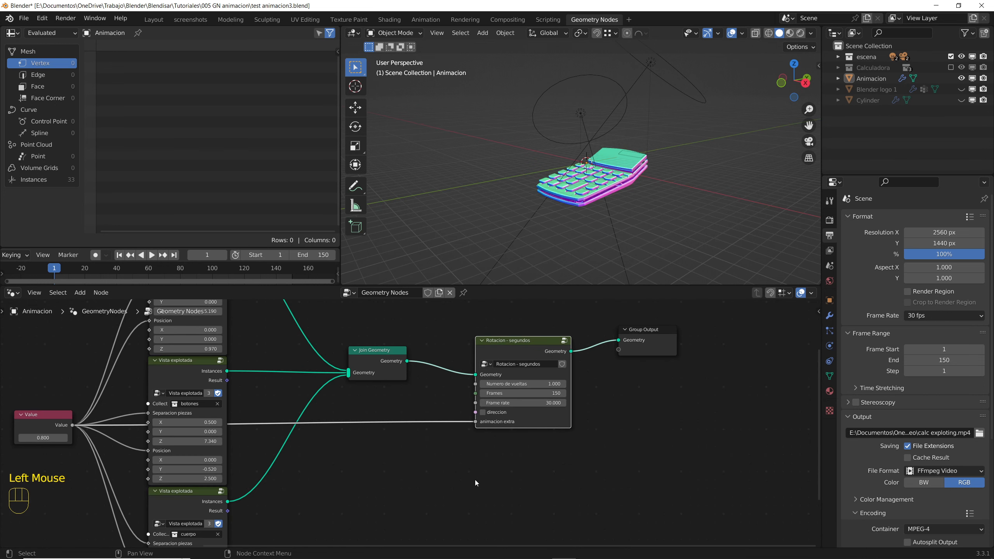
# Scrub the Value node to preview the explosion combined with the extra rotation animation, and leave it at 0
pyautogui.scroll(-2, 458, 439)
pyautogui.moveTo(458, 439); pyautogui.dragTo(587, 434, button='middle')
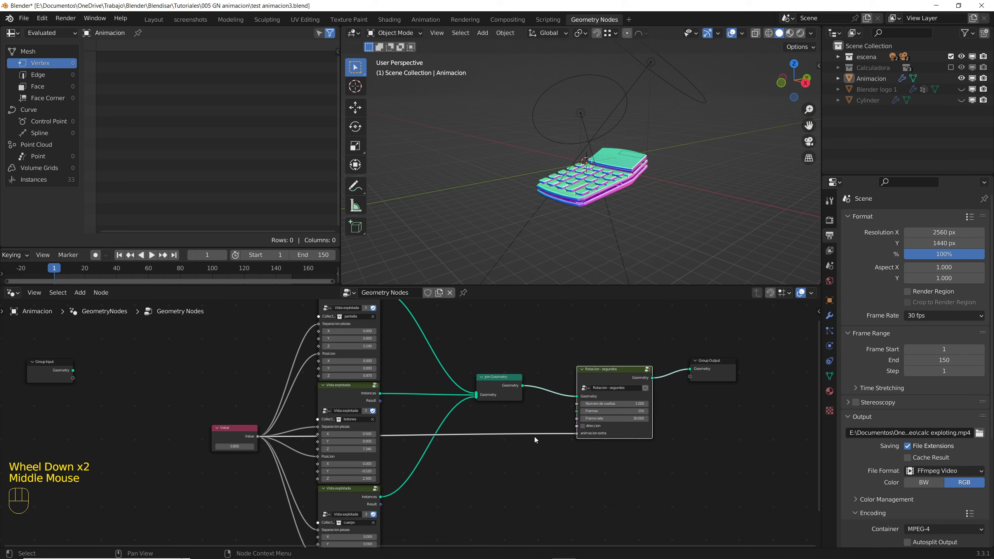
pyautogui.moveTo(237, 461); pyautogui.dragTo(307, 466, button='middle')
pyautogui.scroll(3, 306, 465)
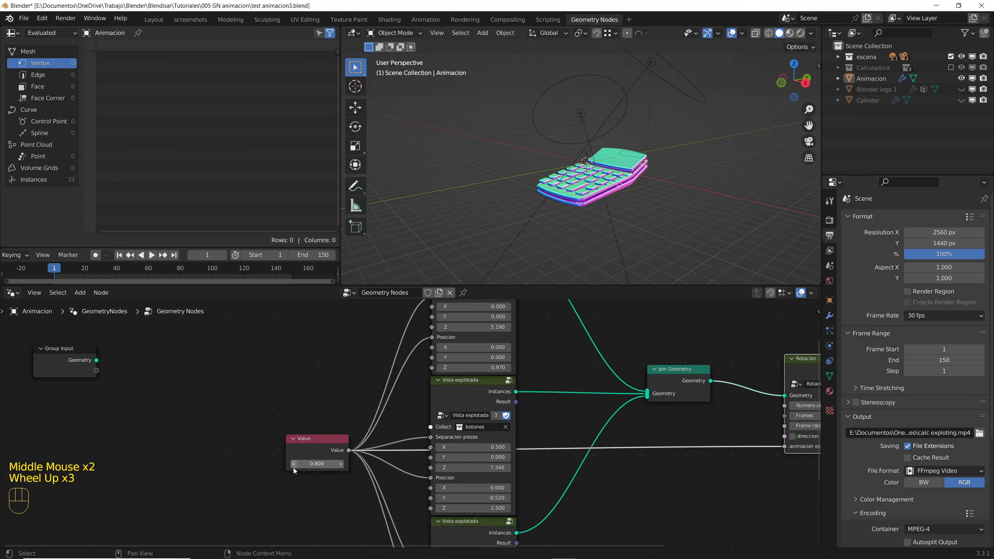
pyautogui.moveTo(307, 464)
pyautogui.mouseDown()
pyautogui.moveTo(352, 465)
pyautogui.moveTo(301, 465)
pyautogui.mouseUp()
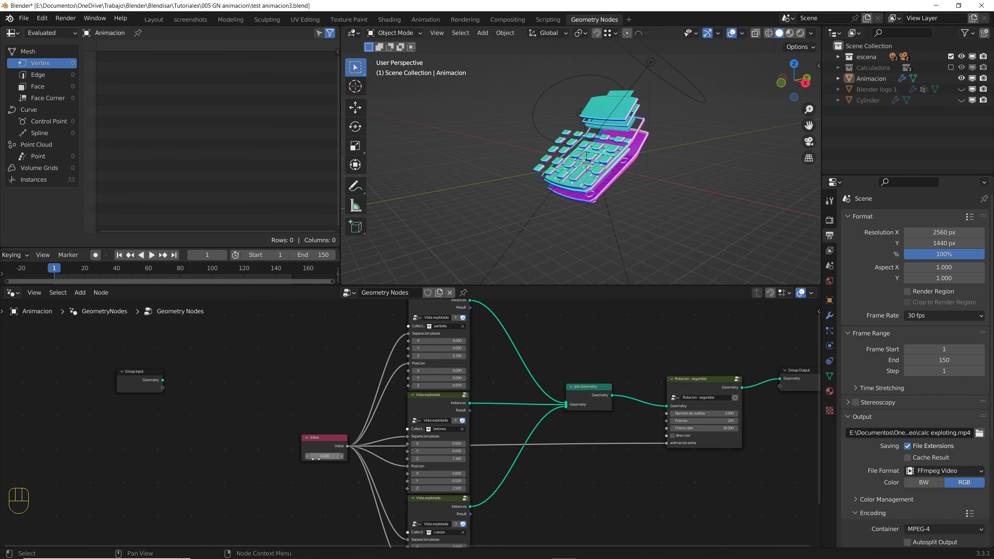
pyautogui.moveTo(317, 459)
pyautogui.mouseDown()
pyautogui.moveTo(350, 459)
pyautogui.moveTo(311, 457)
pyautogui.mouseUp()
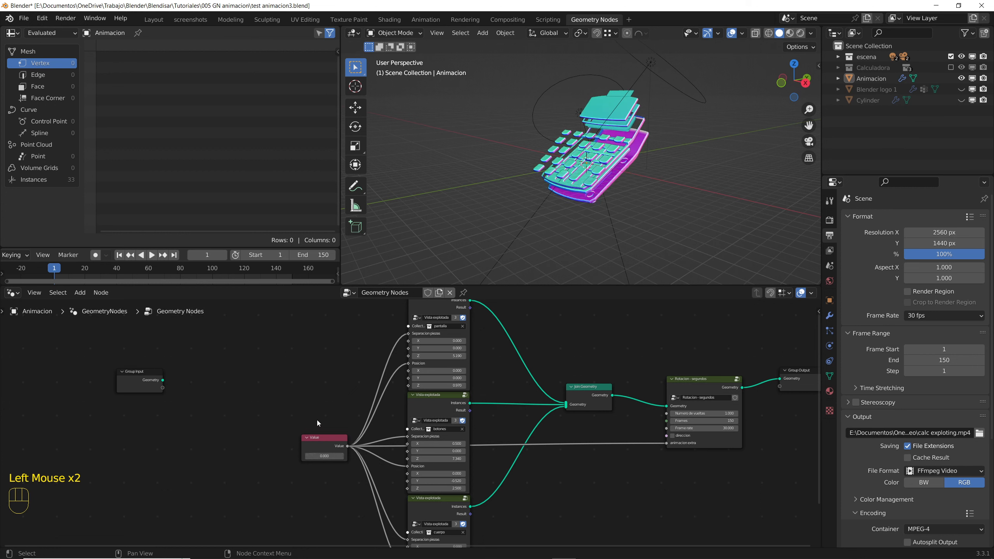
# Add a Clamp node just above the Value node
pyautogui.hotkey('shift', 'a')
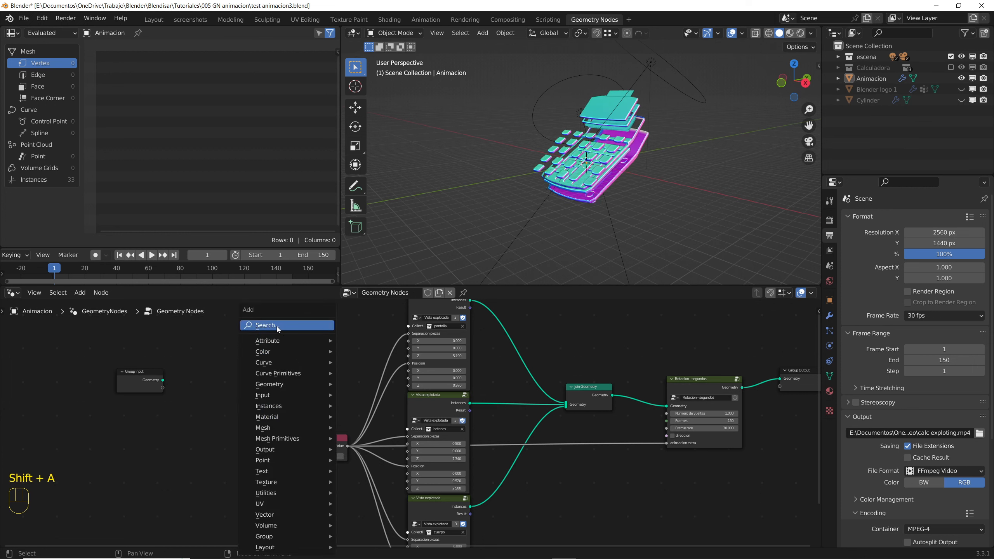
pyautogui.click(276, 326)
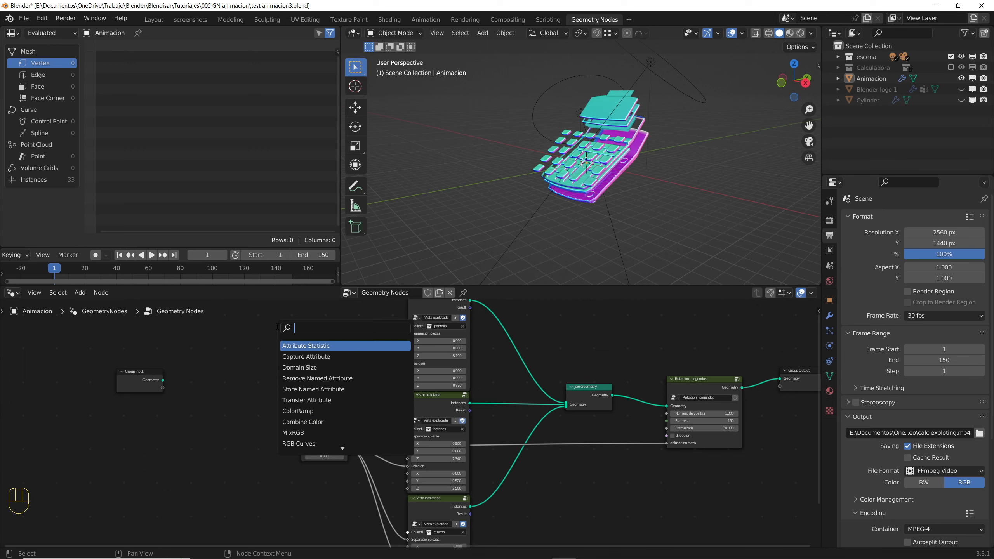
pyautogui.write('c')
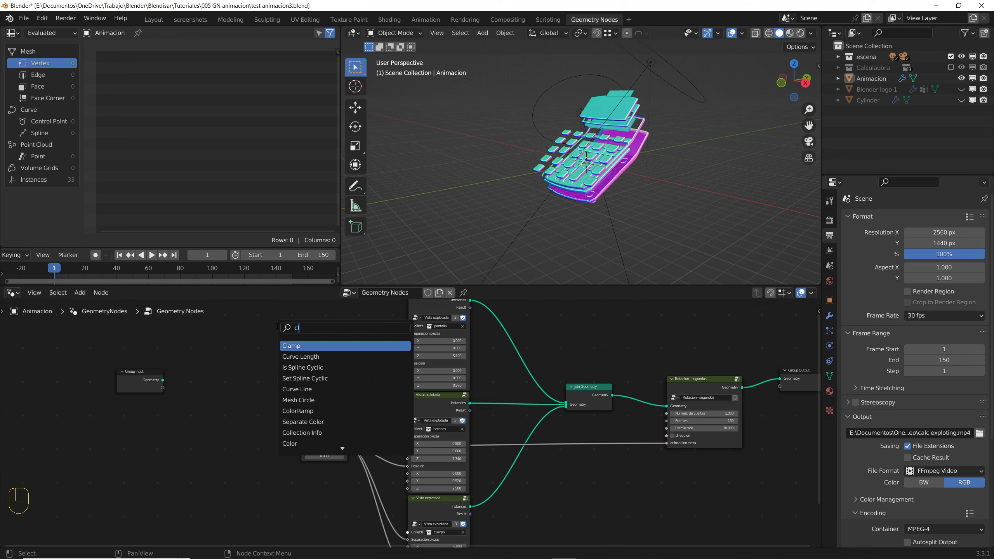
pyautogui.press('Return')
pyautogui.click(309, 370)
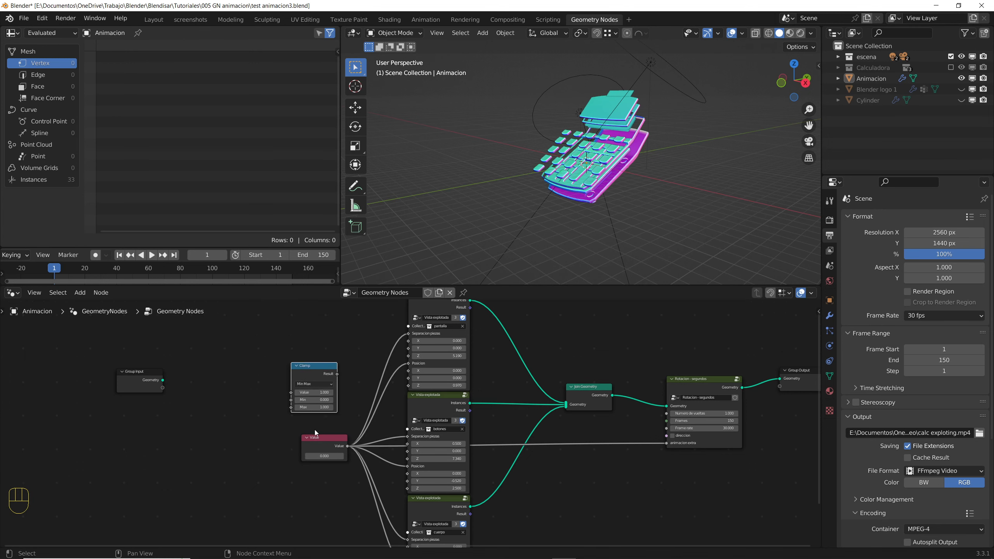
# Merge the Value node's outgoing links into a reroute fed by the Clamp node's Result, and scrub the Clamp's Value, leaving it at 0
pyautogui.scroll(5, 314, 430)
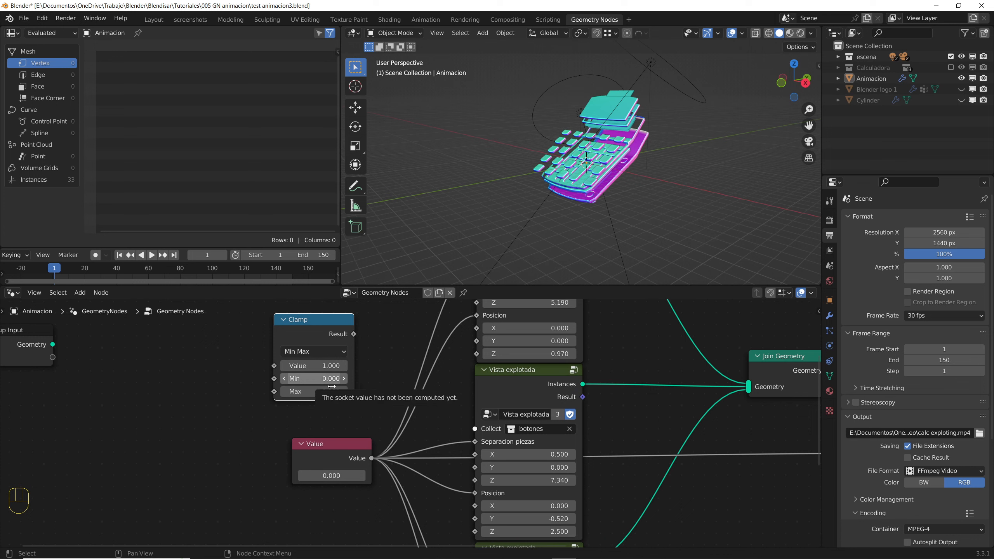
pyautogui.keyDown('shift'); pyautogui.moveTo(385, 426); pyautogui.dragTo(391, 485, button='right'); pyautogui.keyUp('shift')
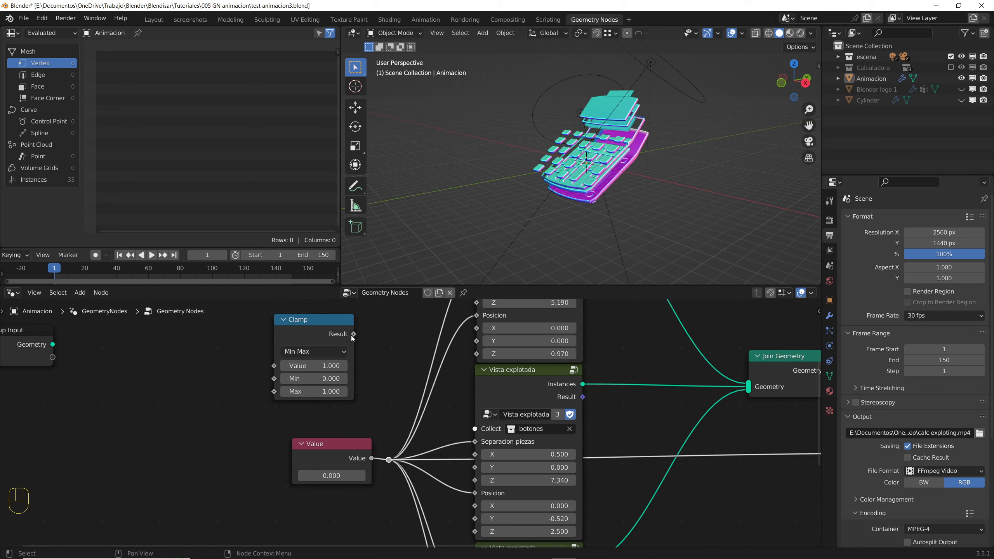
pyautogui.moveTo(352, 336); pyautogui.dragTo(366, 389)
pyautogui.moveTo(388, 462); pyautogui.dragTo(389, 460)
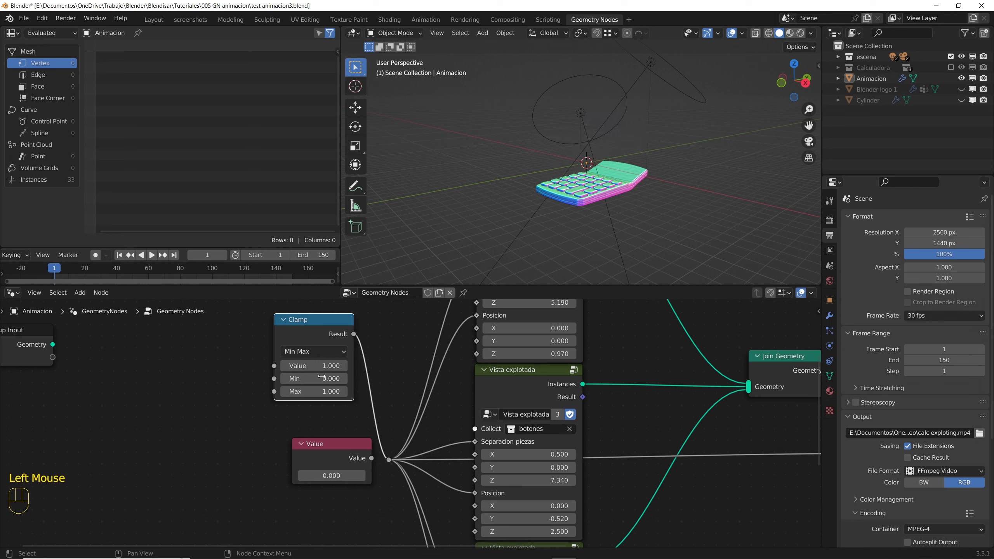
pyautogui.moveTo(313, 364)
pyautogui.mouseDown()
pyautogui.moveTo(239, 365)
pyautogui.moveTo(392, 364)
pyautogui.moveTo(274, 365)
pyautogui.moveTo(313, 364)
pyautogui.mouseUp()
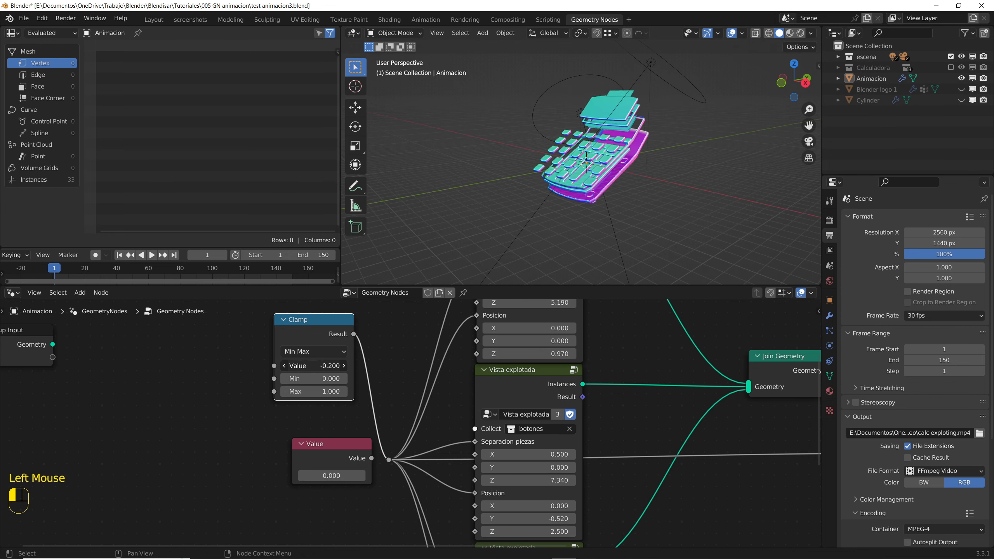
# Add a color Mix node just below the Value node
pyautogui.scroll(-3, 362, 421)
pyautogui.moveTo(362, 421); pyautogui.dragTo(352, 446, button='middle')
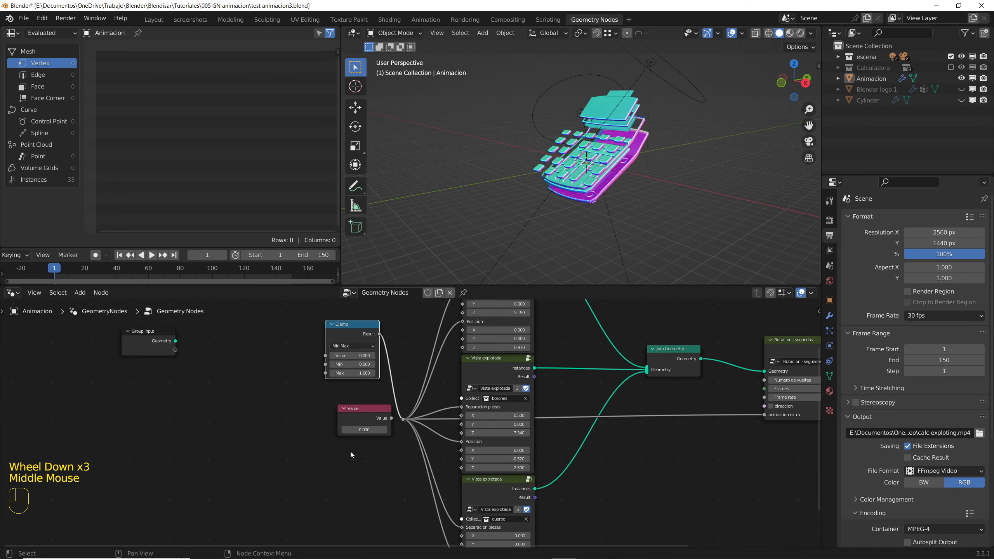
pyautogui.hotkey('shift', 'a')
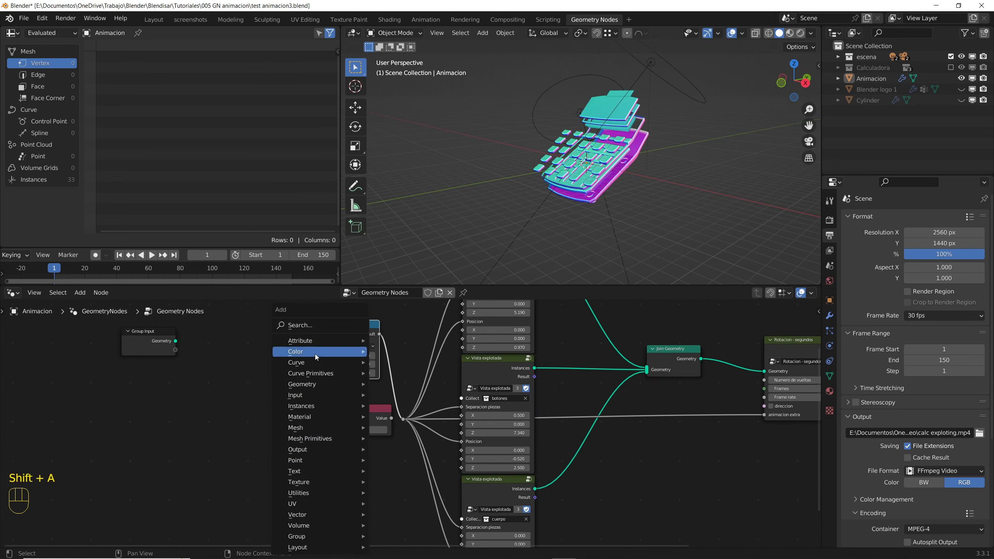
pyautogui.moveTo(313, 353)
pyautogui.click(396, 372)
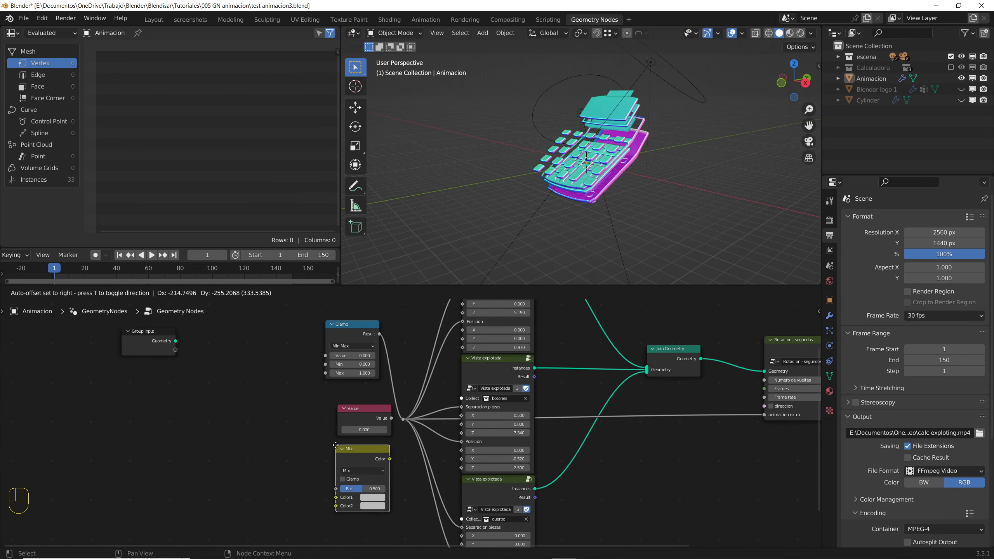
pyautogui.click(332, 444)
# Set the Mix node's Color1 to white and its Color2 to black
pyautogui.click(365, 498)
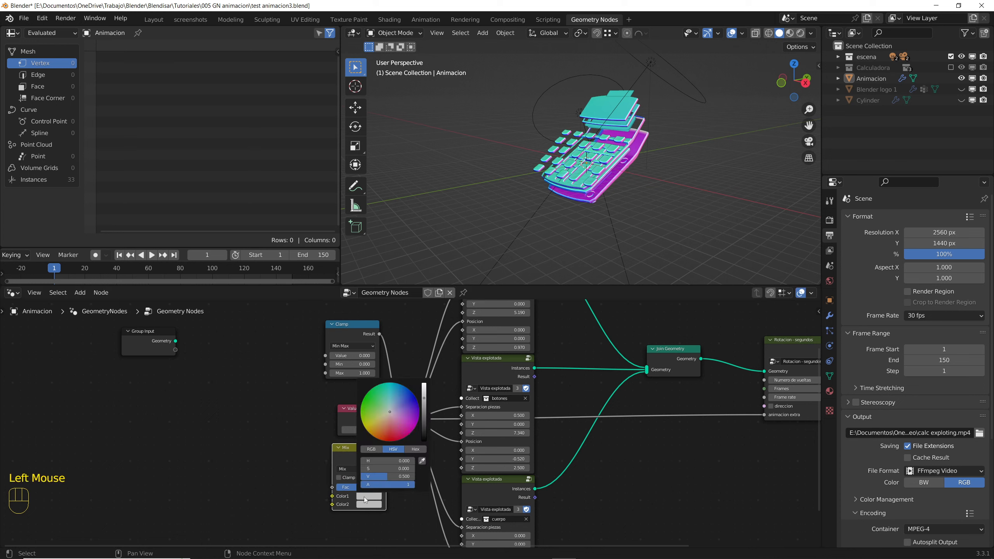
pyautogui.moveTo(424, 400); pyautogui.dragTo(423, 384)
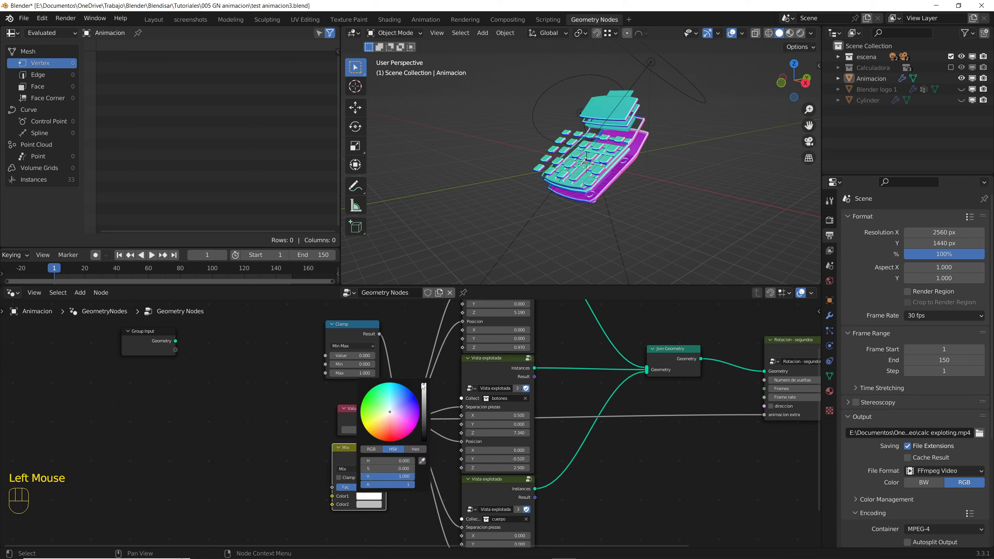
pyautogui.click(372, 505)
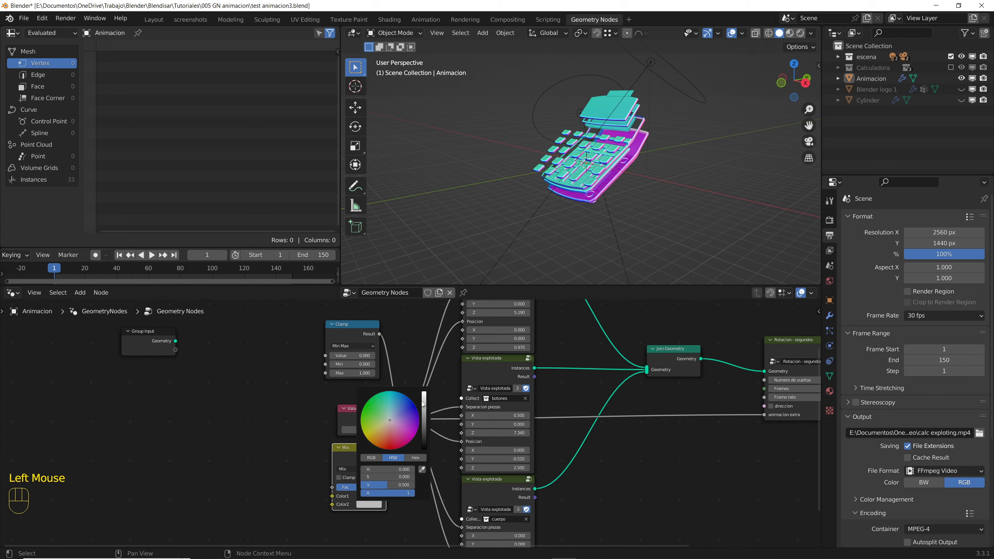
pyautogui.moveTo(423, 404); pyautogui.dragTo(424, 448)
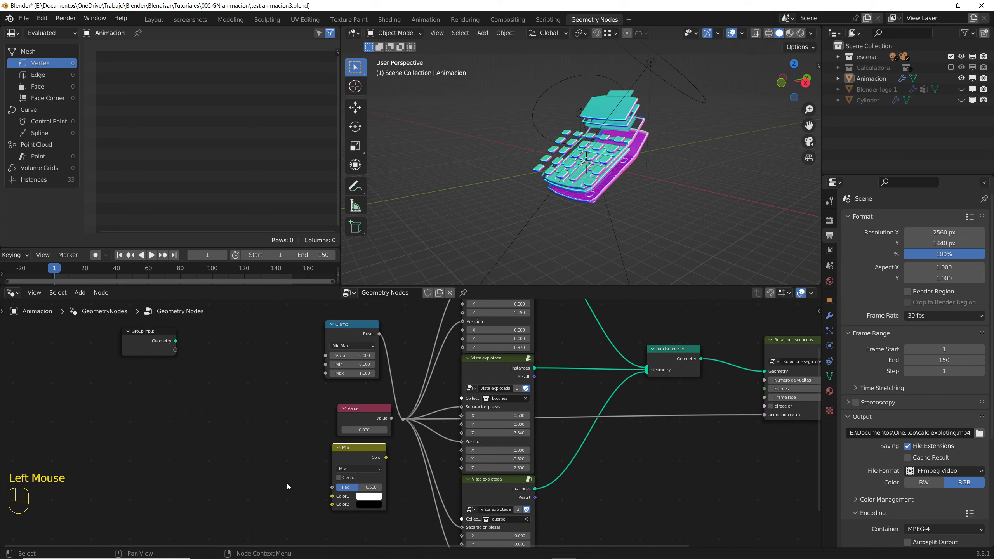
# Feed the reroute from the Mix node's Color output and keyframe its Fac at 0 on frame 1
pyautogui.moveTo(386, 457); pyautogui.dragTo(403, 423)
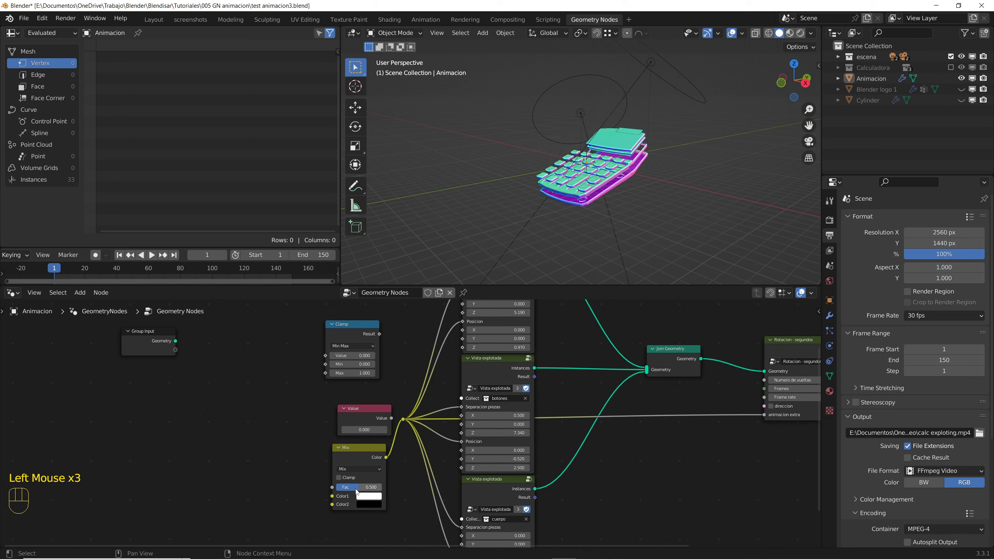
pyautogui.moveTo(359, 486); pyautogui.dragTo(300, 473)
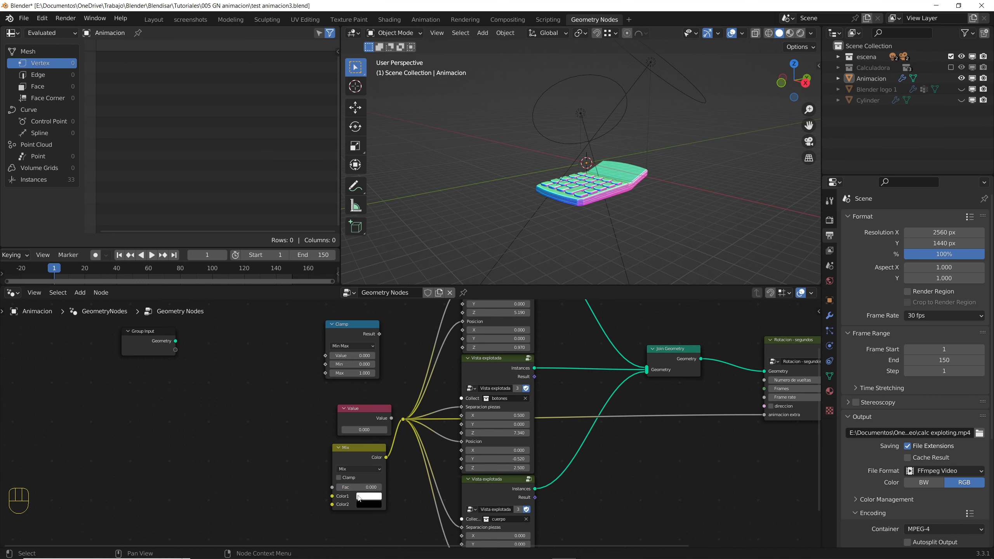
pyautogui.scroll(5, 300, 473)
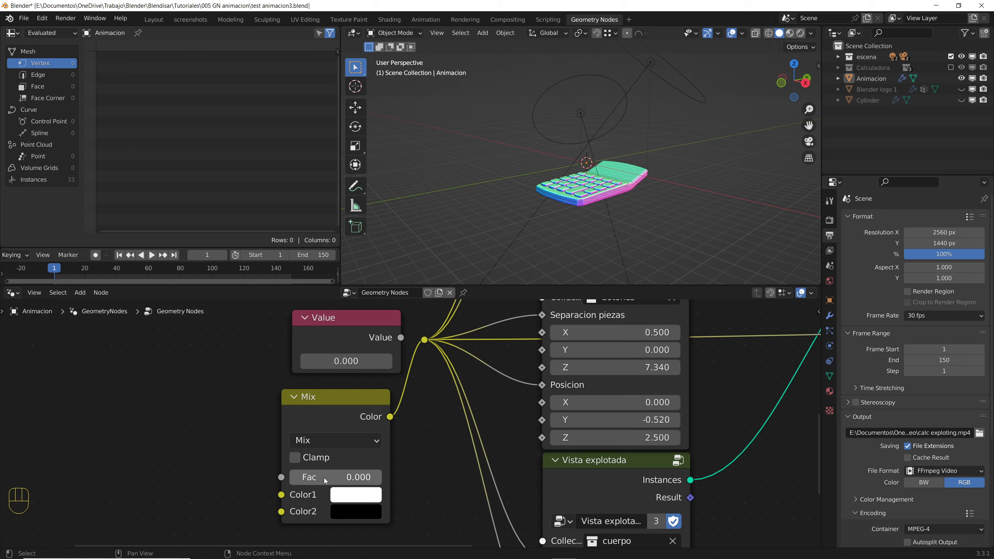
pyautogui.press('i')
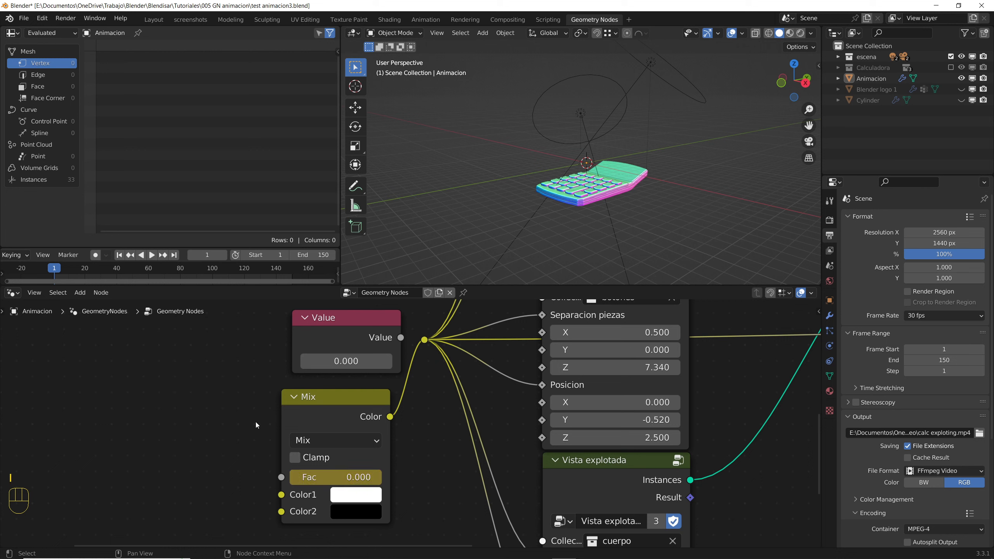
# Keyframe the Mix node's Fac at 0.421 on frame 58 and at 1.000 on frame 110
pyautogui.moveTo(105, 270); pyautogui.dragTo(145, 272)
pyautogui.moveTo(307, 476); pyautogui.dragTo(346, 476)
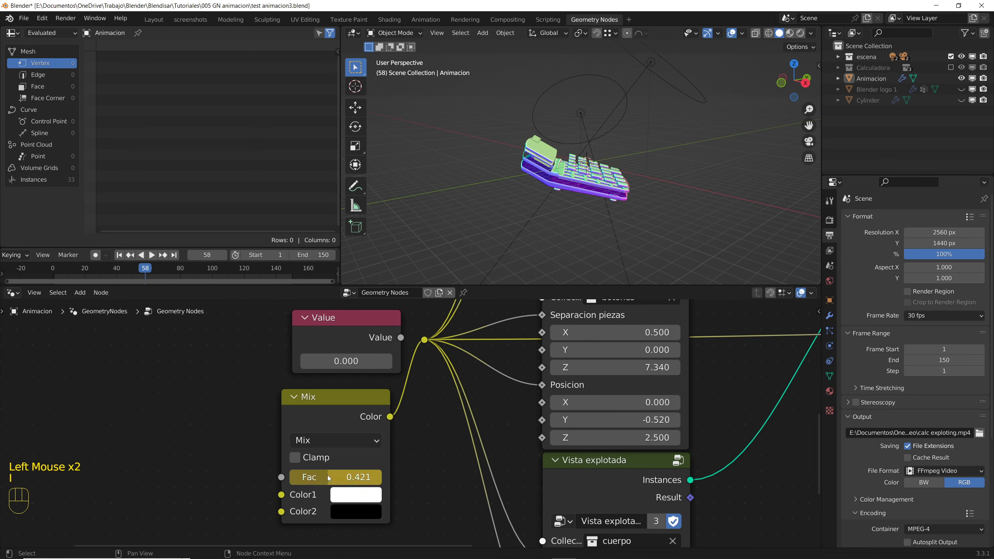
pyautogui.press('i')
pyautogui.moveTo(145, 272); pyautogui.dragTo(228, 274)
pyautogui.moveTo(313, 477); pyautogui.dragTo(375, 477)
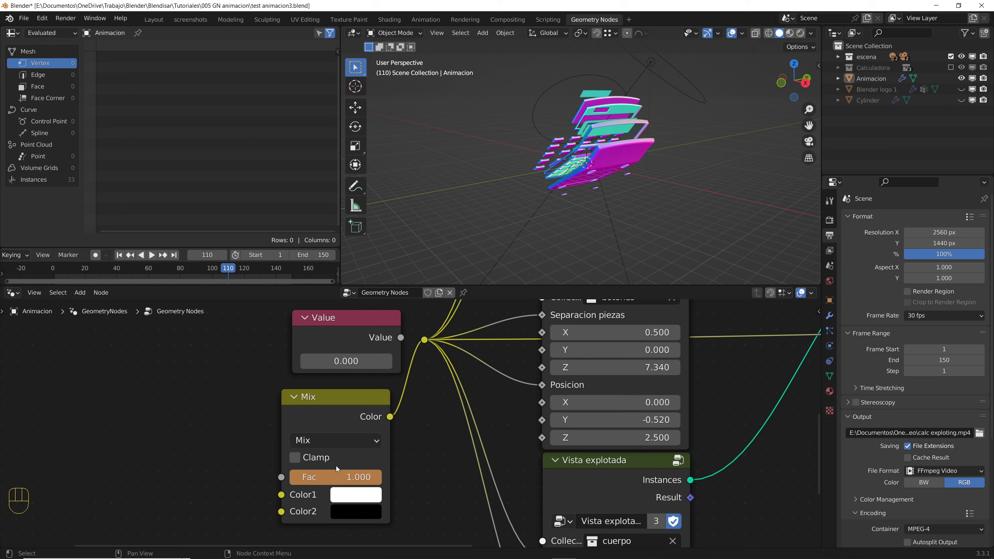
pyautogui.press('i')
# Keyframe the Mix node's Fac at 0 on frame 149 and play the animation to check it
pyautogui.moveTo(233, 273); pyautogui.dragTo(290, 273)
pyautogui.moveTo(375, 477); pyautogui.dragTo(320, 477)
pyautogui.press('i')
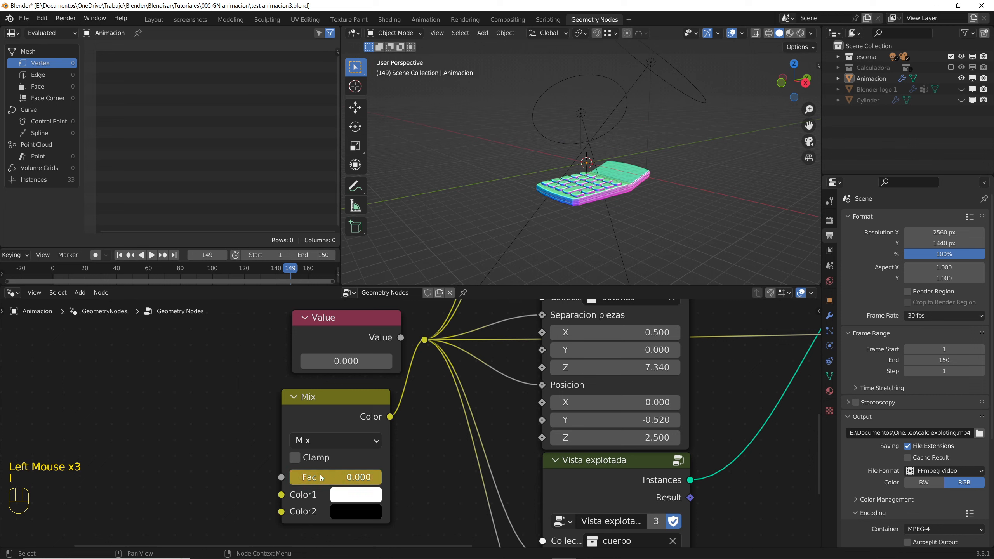
pyautogui.click(152, 255)
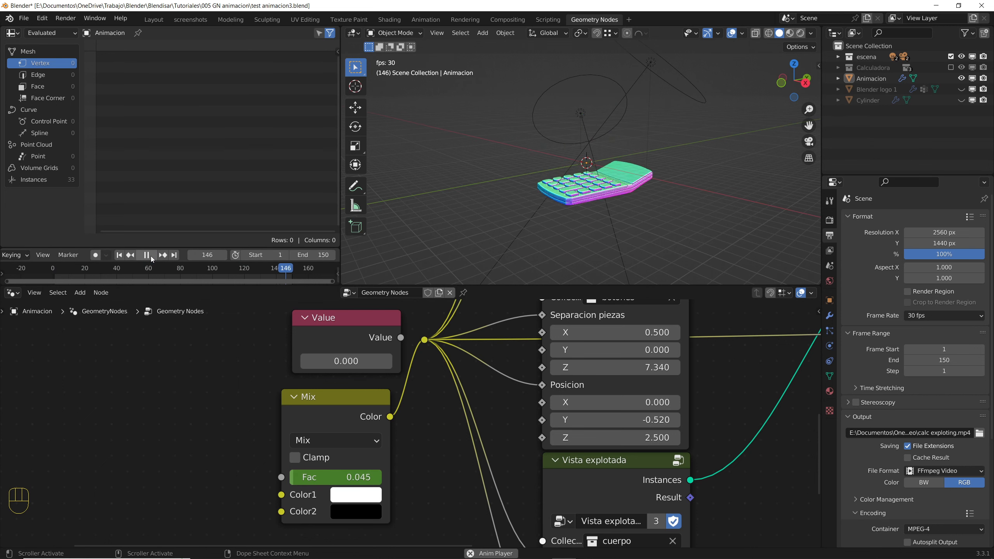
pyautogui.press('space')
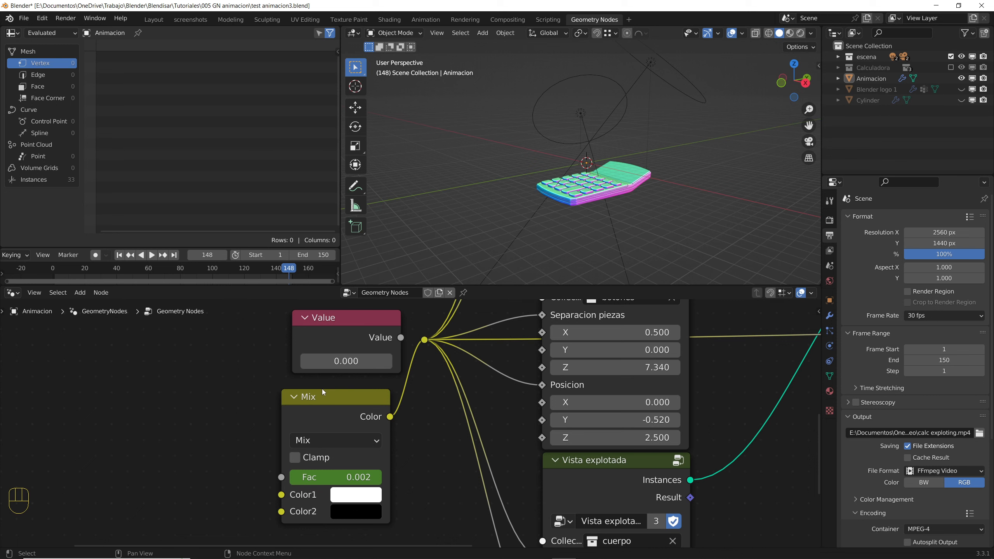
# Feed the reroute from the Value node instead of the Mix node and play the animation
pyautogui.scroll(-2, 355, 417)
pyautogui.moveTo(356, 417); pyautogui.dragTo(402, 443, button='middle')
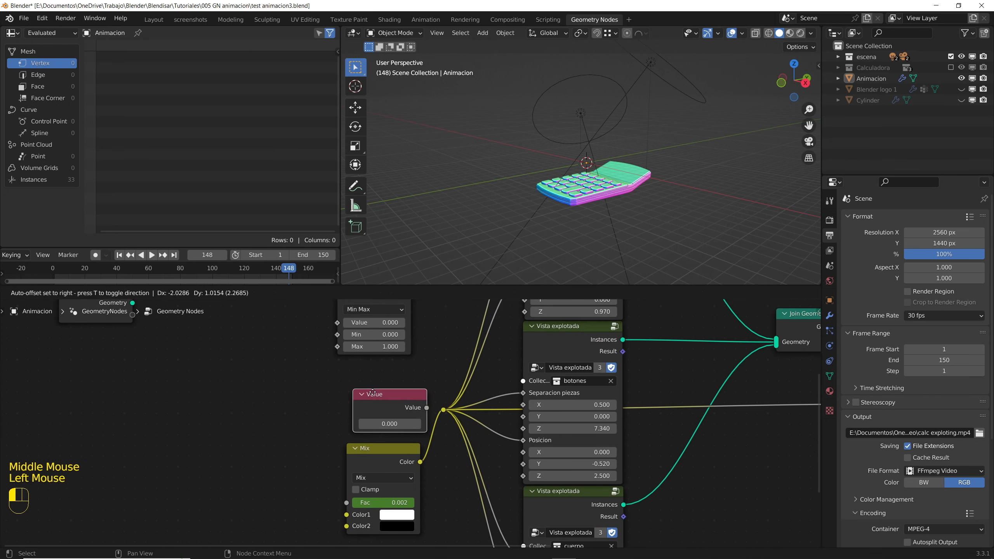
pyautogui.moveTo(409, 429); pyautogui.dragTo(445, 410)
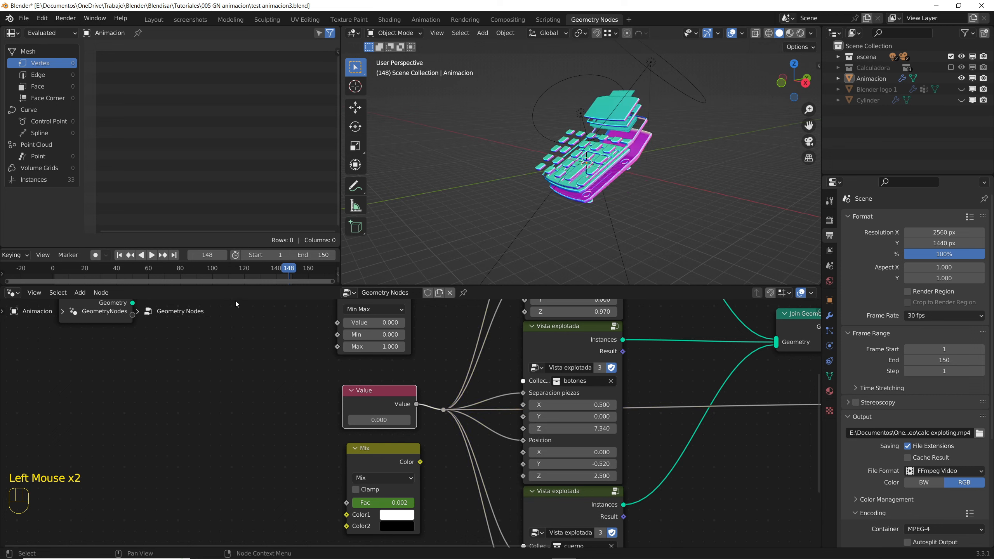
pyautogui.click(153, 256)
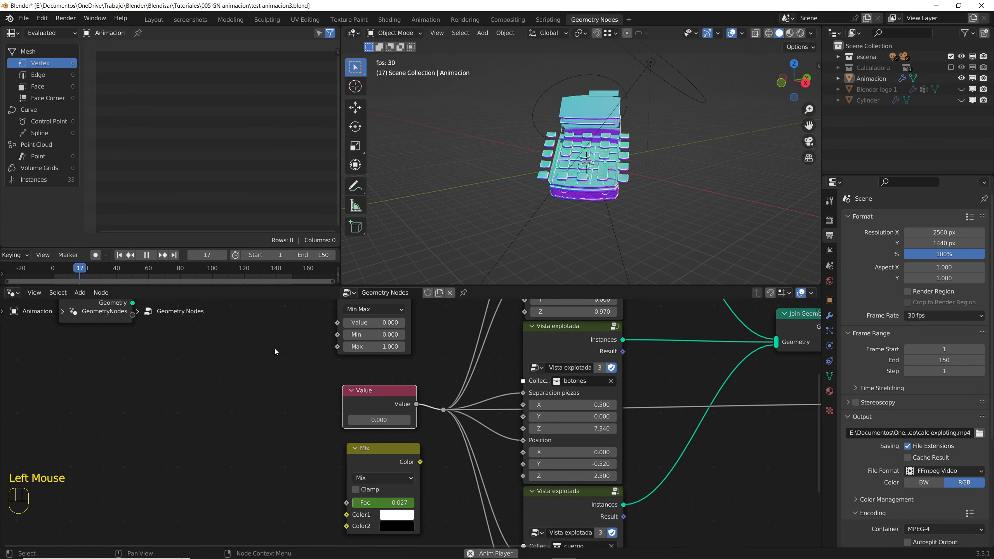
# Compare constant explosion amounts during playback by setting the Value node to 1 and to 0.5
pyautogui.doubleClick(378, 420)
pyautogui.write('1')
pyautogui.press('Return')
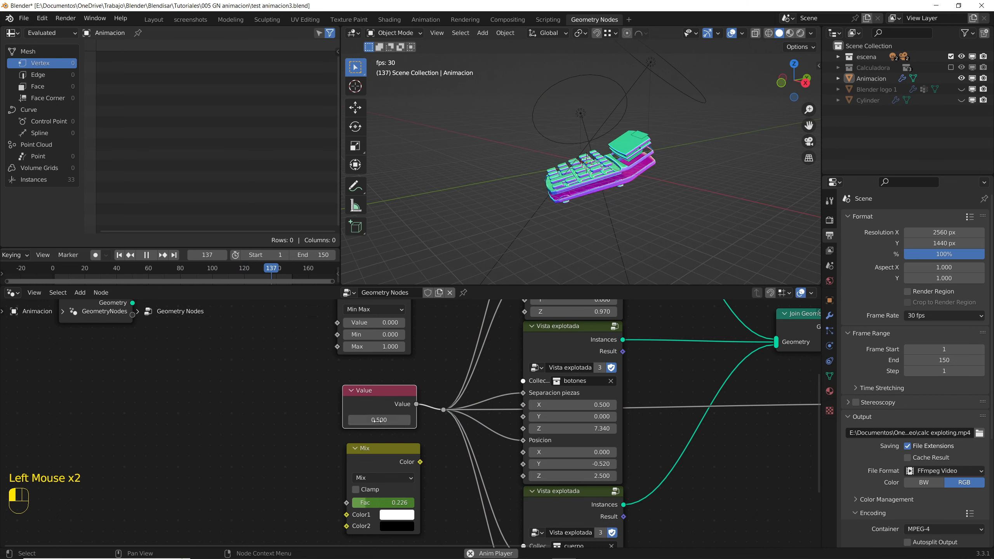
pyautogui.doubleClick(374, 420)
pyautogui.write('0.5')
pyautogui.press('Return')
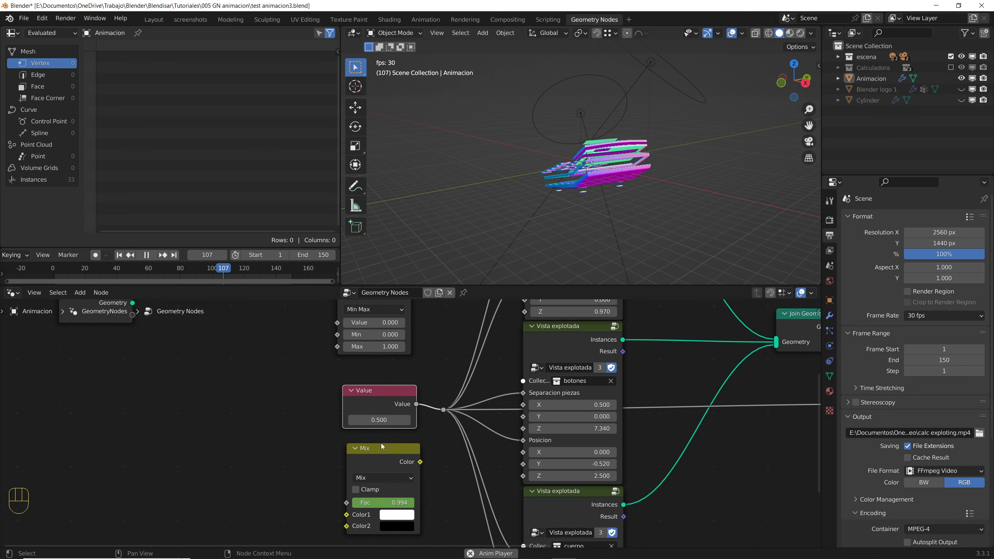
# Reconnect the Mix node's Color output to the reroute, and stop playback back at frame 1
pyautogui.scroll(3, 389, 513)
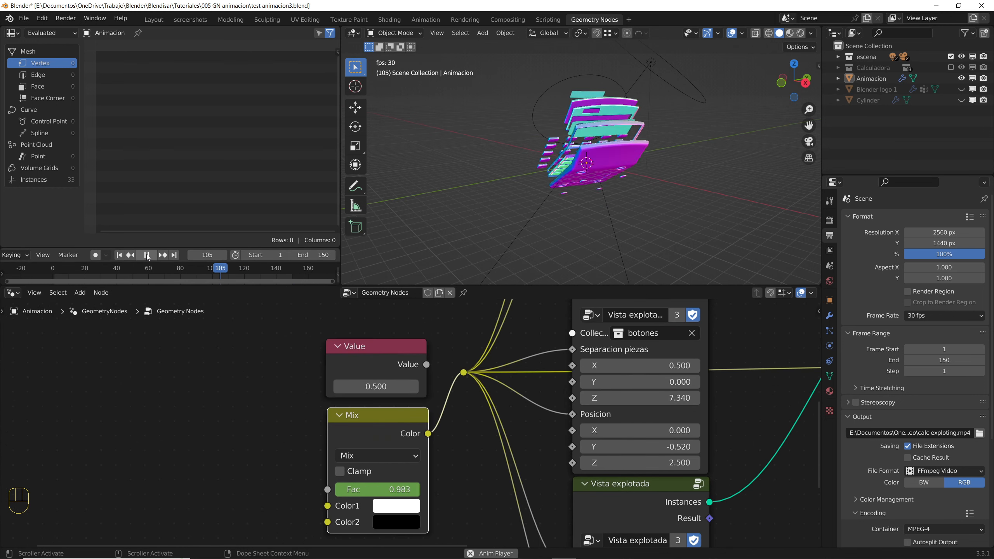
pyautogui.click(138, 255)
pyautogui.click(118, 255)
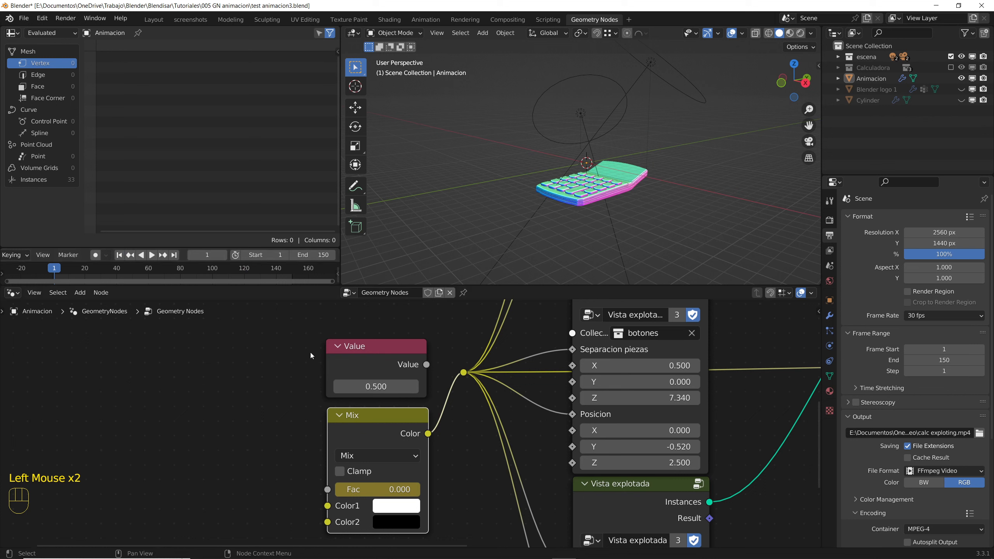
# Move the Value node aside, duplicate the Mix node beside it, and connect the copy's Color output to the reroute
pyautogui.moveTo(367, 345); pyautogui.dragTo(107, 385)
pyautogui.click(348, 418)
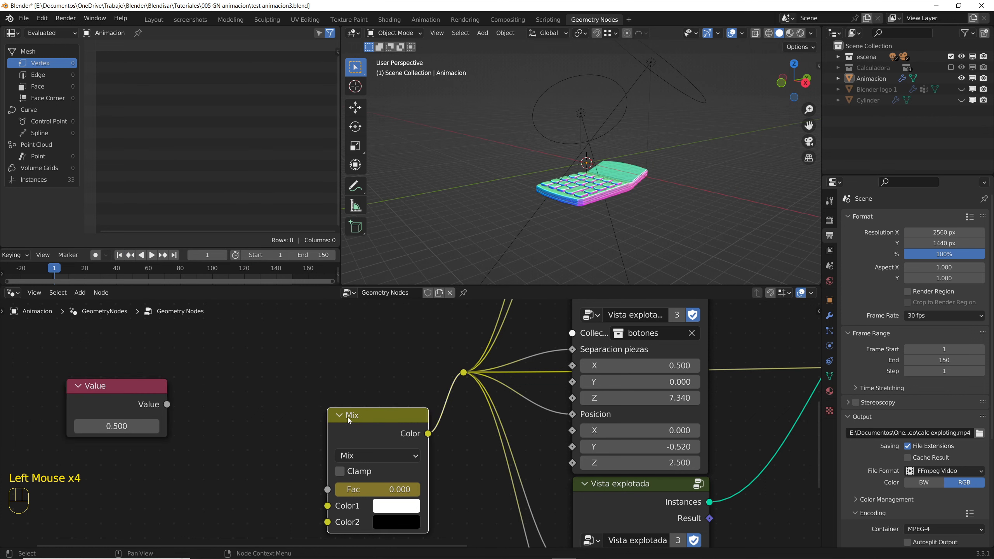
pyautogui.hotkey('shift', 'd')
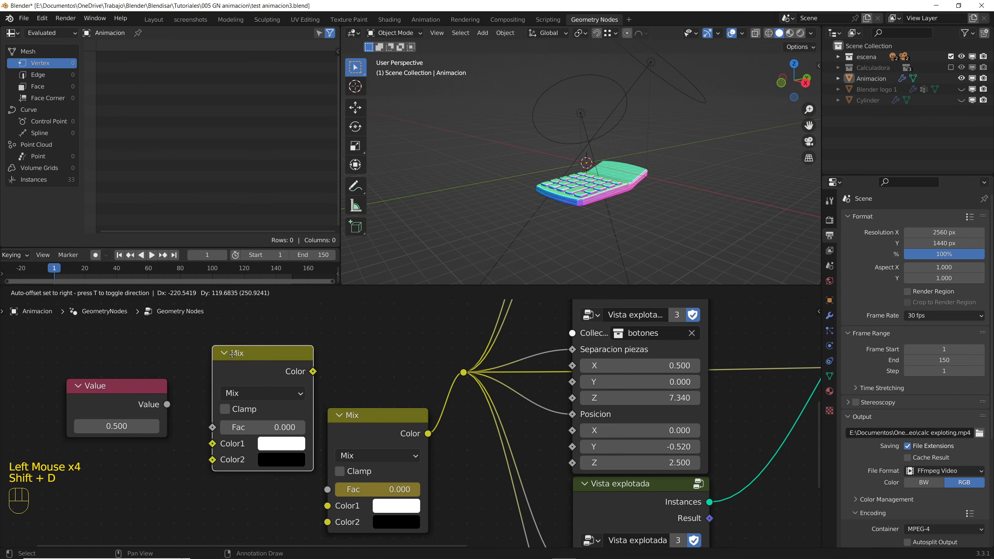
pyautogui.click(241, 353)
pyautogui.moveTo(304, 359); pyautogui.dragTo(458, 373)
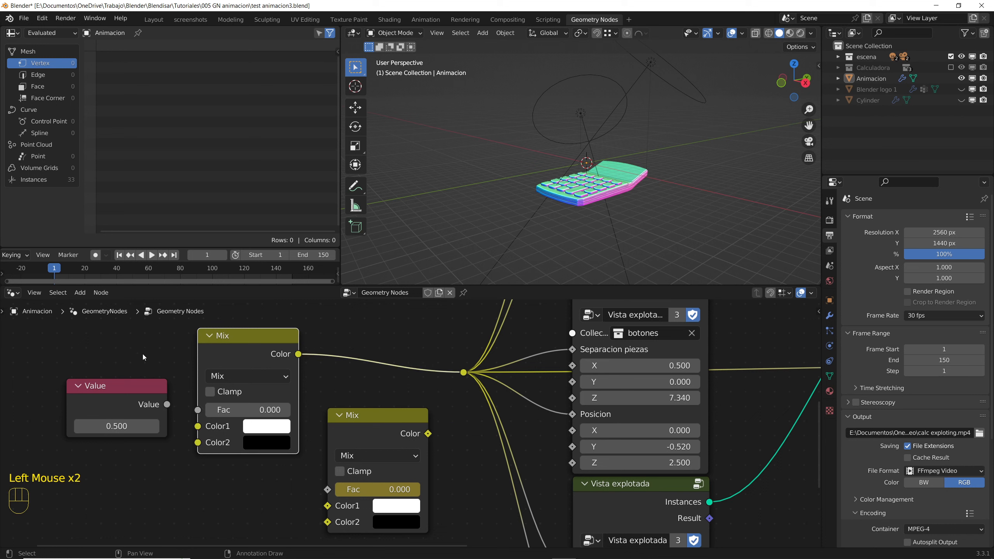
# Keyframe the duplicated Mix node's Fac at 1 on frame 1 and at 0 on frame 150
pyautogui.moveTo(251, 410); pyautogui.dragTo(284, 414)
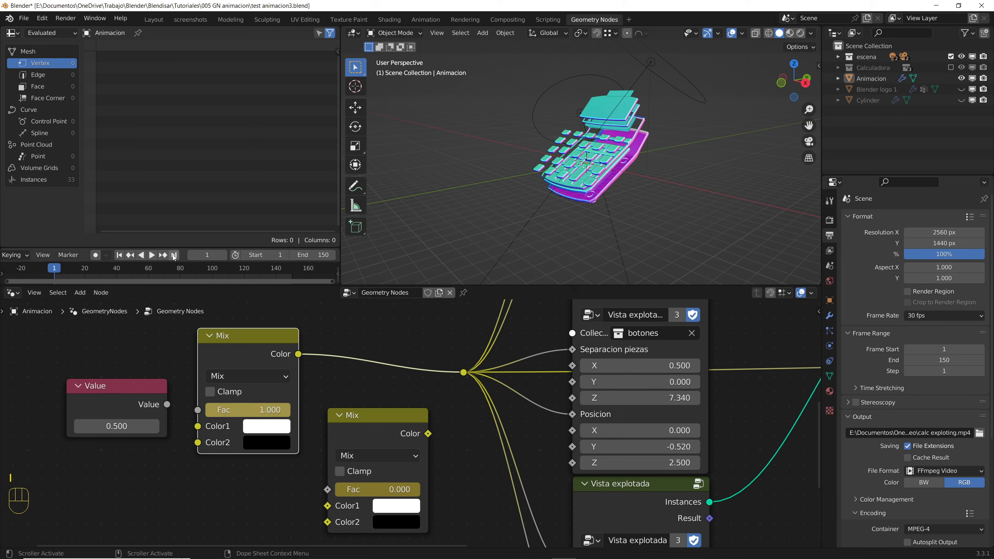
pyautogui.click(175, 255)
pyautogui.write('0')
pyautogui.press('Return')
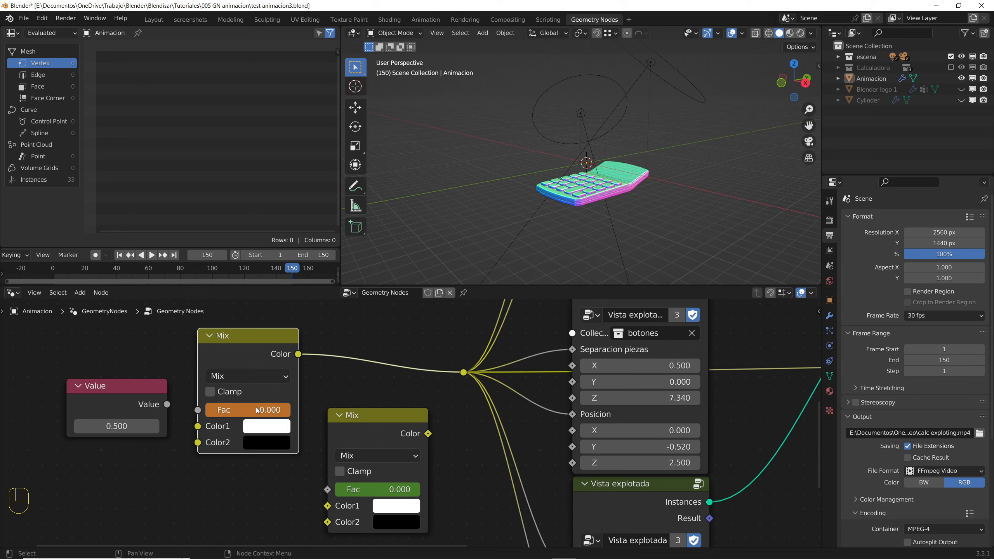
pyautogui.press('i')
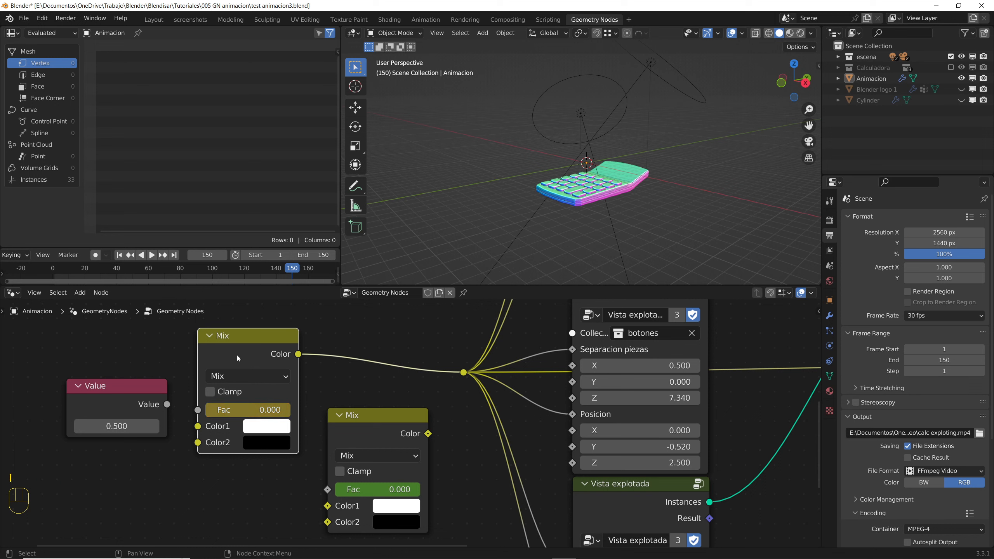
# Keyframe the connected Mix node's Fac at 0.304 on frame 78, and play the animation from frame 1
pyautogui.moveTo(169, 271); pyautogui.dragTo(178, 270)
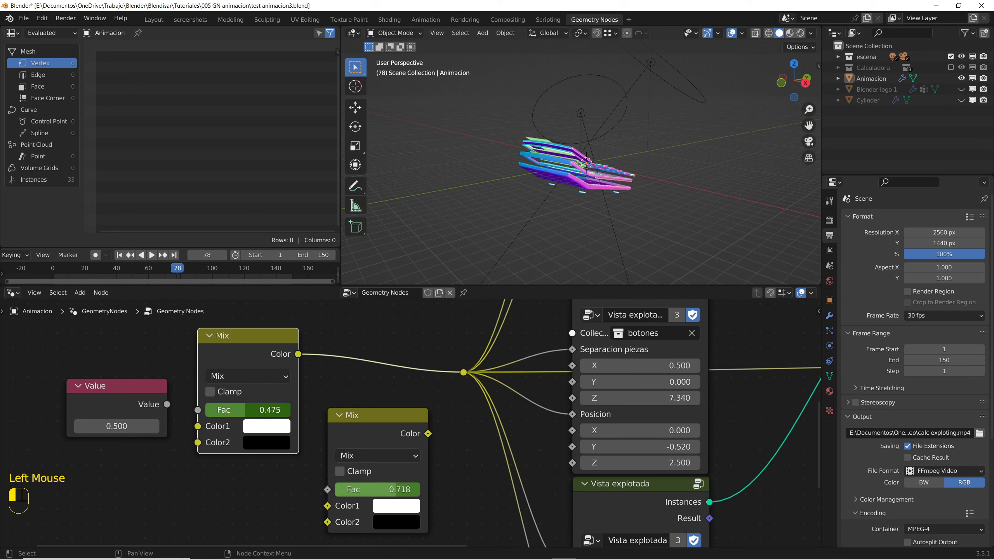
pyautogui.moveTo(240, 410); pyautogui.dragTo(233, 410)
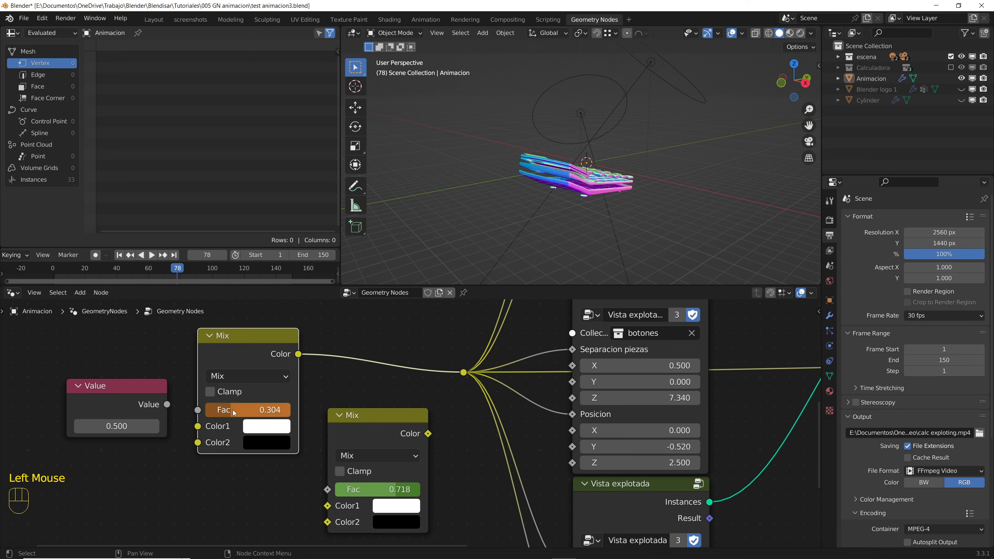
pyautogui.press('i')
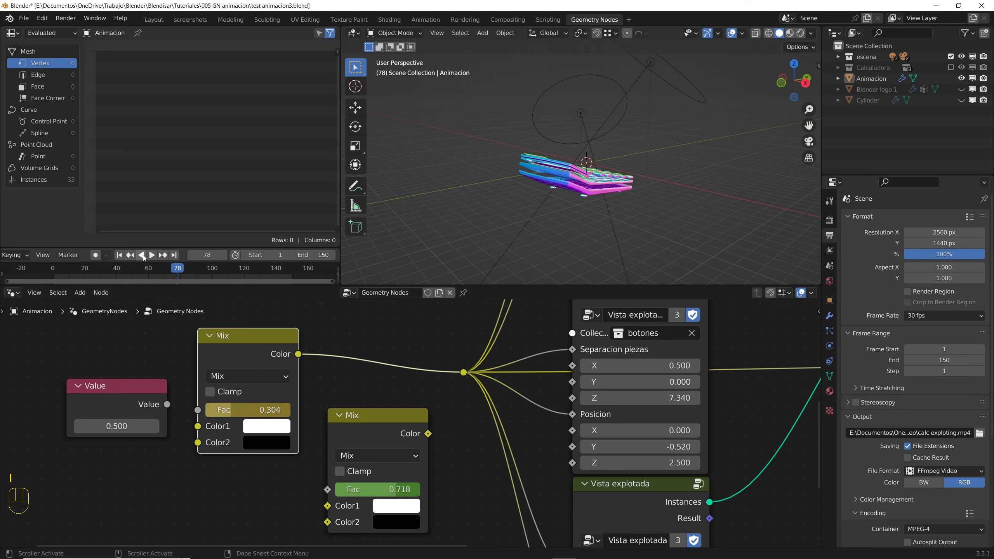
pyautogui.click(119, 255)
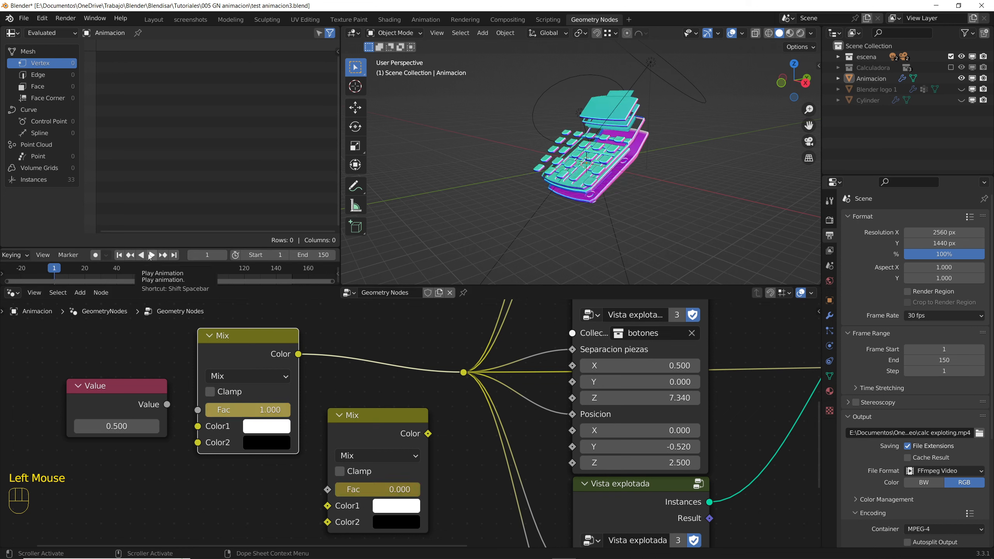
pyautogui.click(151, 255)
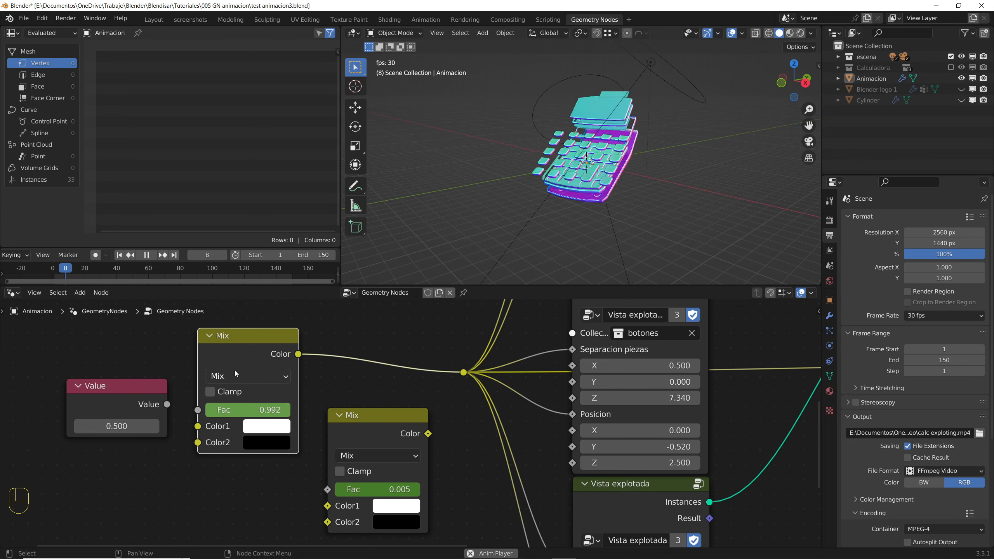
# Compare both Mix nodes as the reroute's input during playback, then connect the Value node instead and set it to 0.1
pyautogui.moveTo(428, 433); pyautogui.dragTo(463, 372)
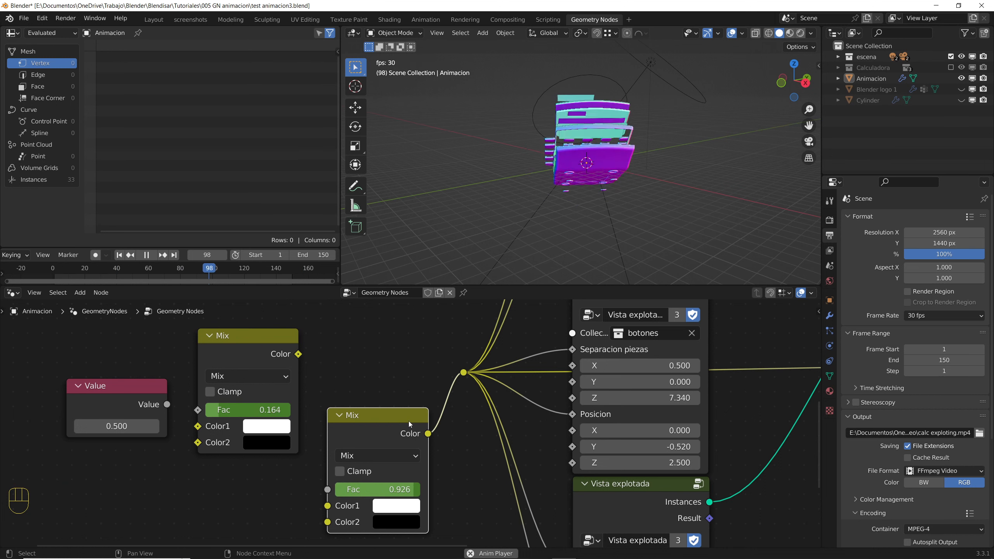
pyautogui.moveTo(298, 354); pyautogui.dragTo(463, 371)
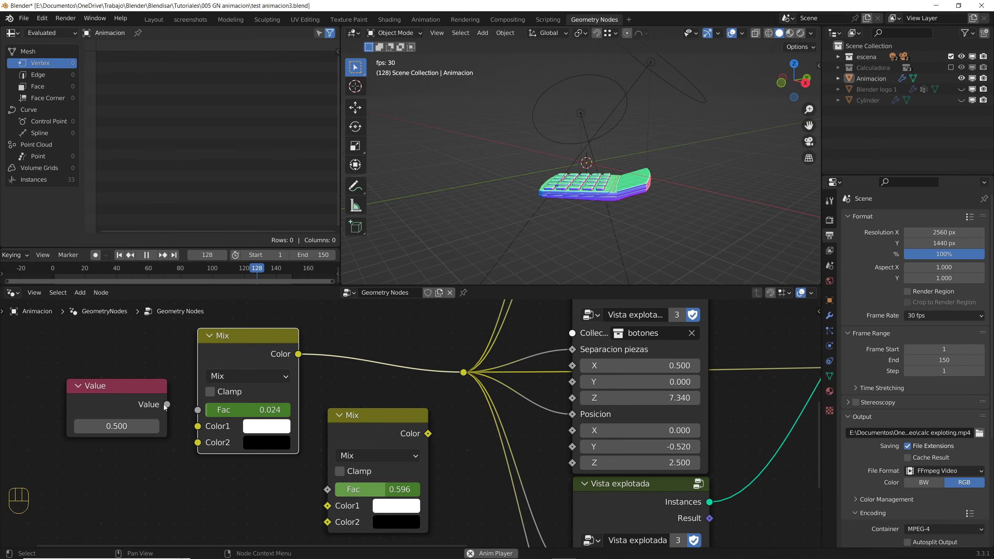
pyautogui.moveTo(167, 404); pyautogui.dragTo(463, 372)
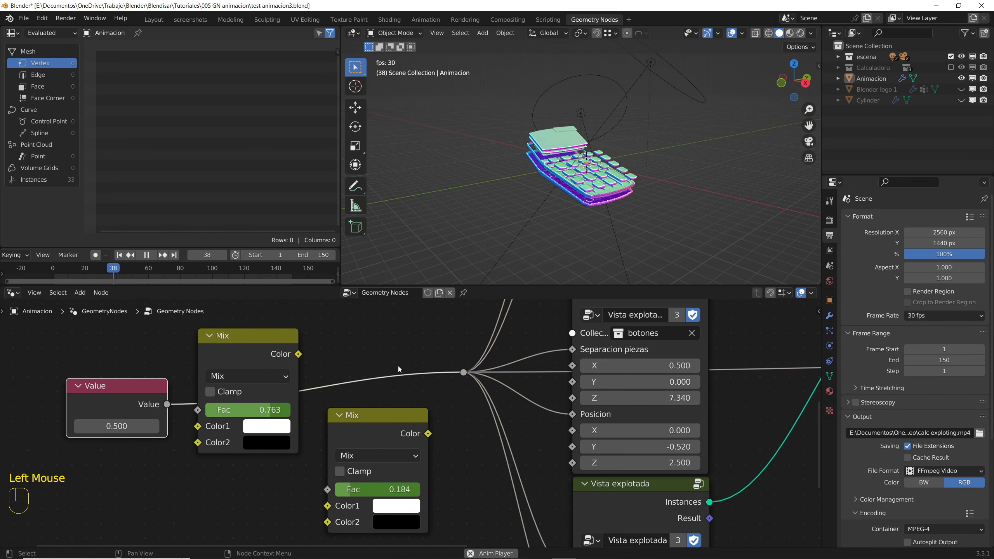
pyautogui.moveTo(116, 425)
pyautogui.mouseDown()
pyautogui.moveTo(145, 426)
pyautogui.moveTo(110, 426)
pyautogui.mouseUp()
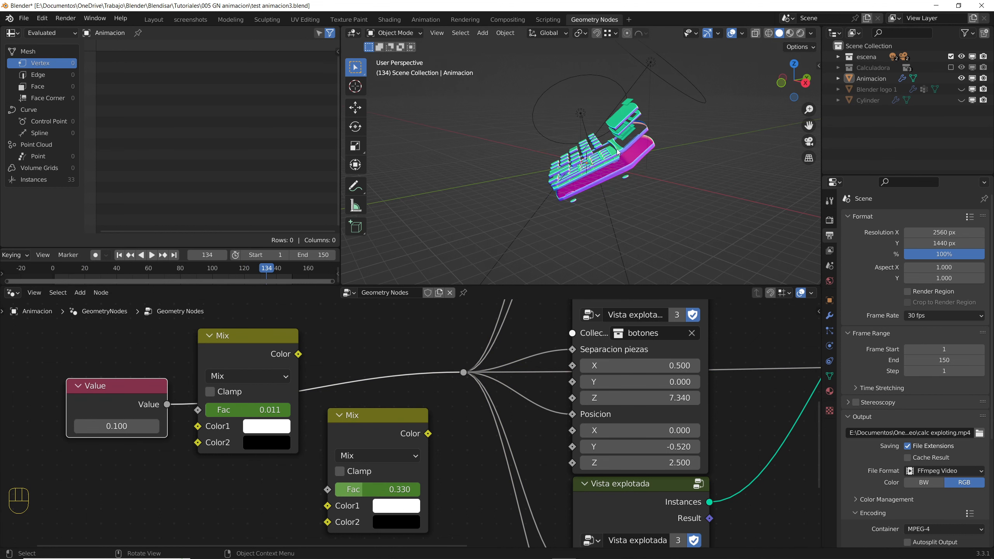
# Enable the Calculadora and pantalla collections, and hide the pantalla trasparente and pantalla solar objects in the viewport
pyautogui.scroll(3, 633, 116)
pyautogui.moveTo(634, 116); pyautogui.dragTo(599, 131, button='middle')
pyautogui.scroll(1, 619, 117)
pyautogui.scroll(2, 628, 98)
pyautogui.moveTo(627, 97); pyautogui.dragTo(643, 119, button='middle')
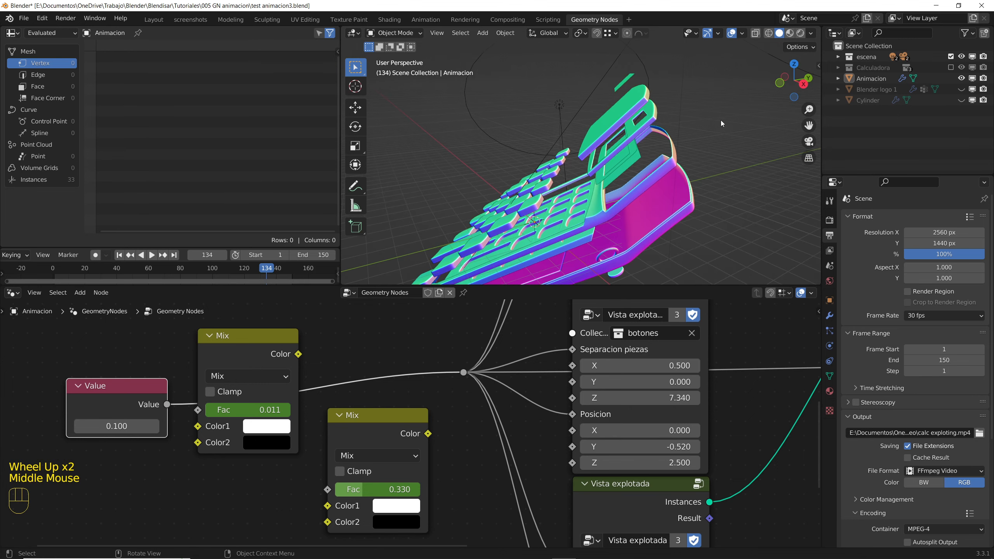
pyautogui.click(951, 67)
pyautogui.click(838, 68)
pyautogui.click(950, 78)
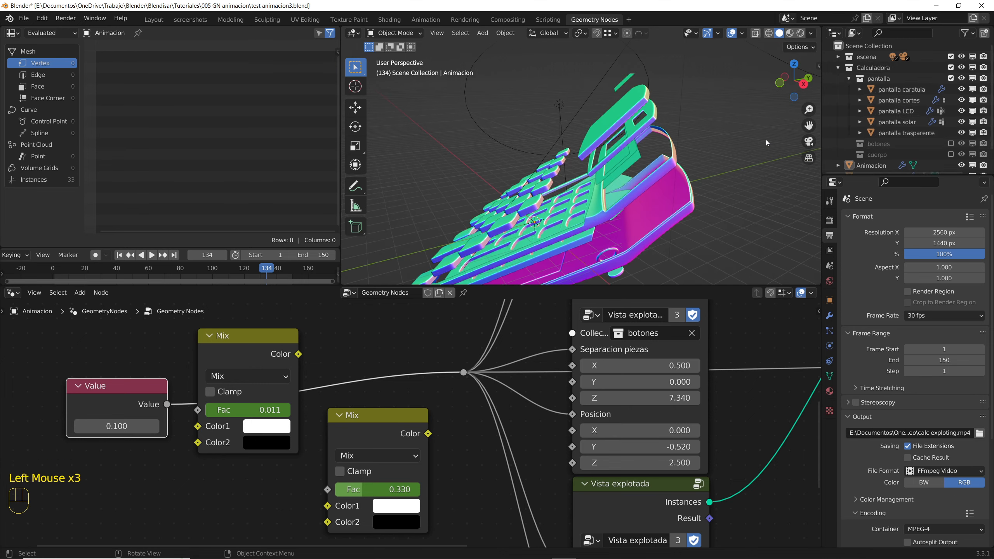
pyautogui.moveTo(763, 140); pyautogui.dragTo(709, 131, button='middle')
pyautogui.scroll(-2, 710, 135)
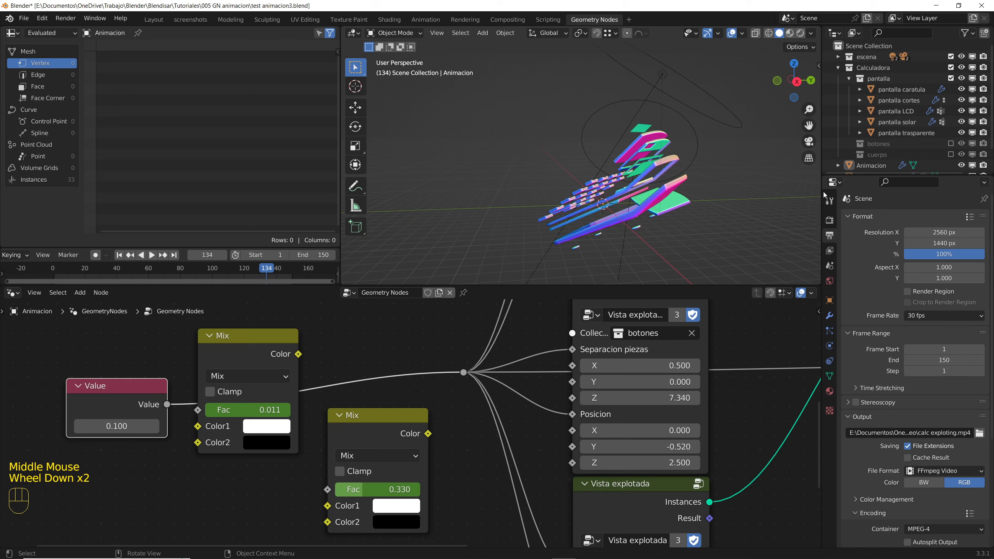
pyautogui.click(961, 133)
pyautogui.click(961, 121)
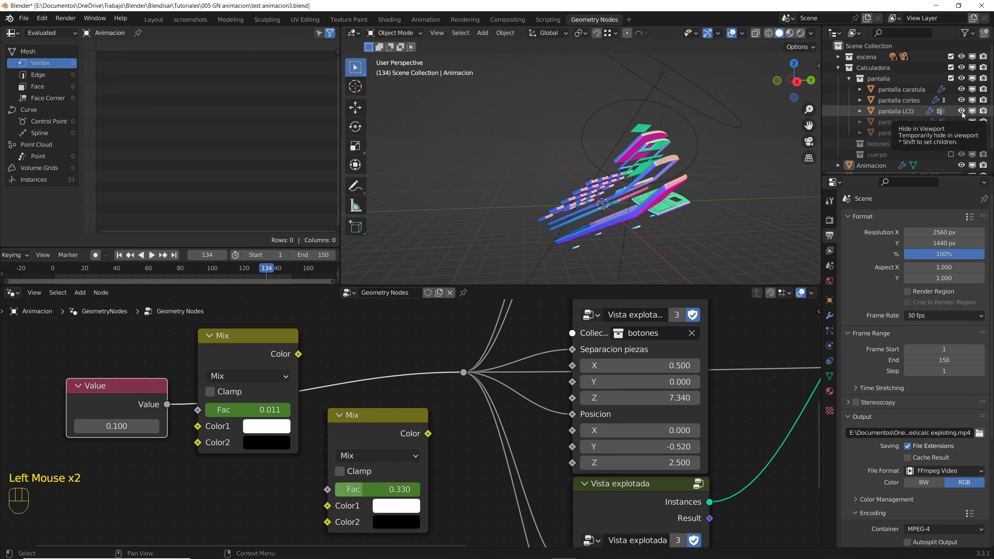
# Move only the origin of the pantalla caratula object up about 0.41 m along global Z
pyautogui.click(686, 205)
pyautogui.scroll(4, 686, 206)
pyautogui.moveTo(687, 205); pyautogui.dragTo(675, 192, button='middle')
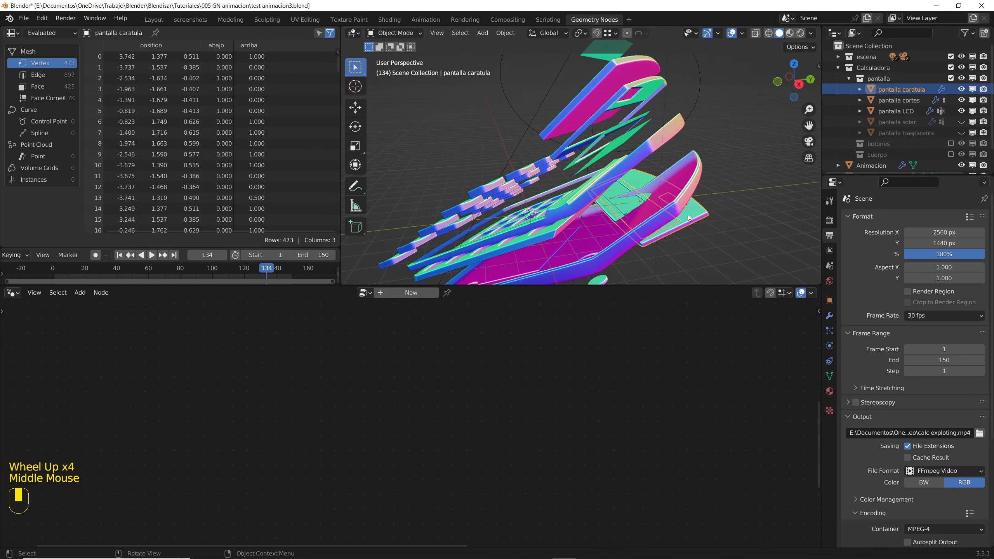
pyautogui.click(807, 46)
pyautogui.click(794, 80)
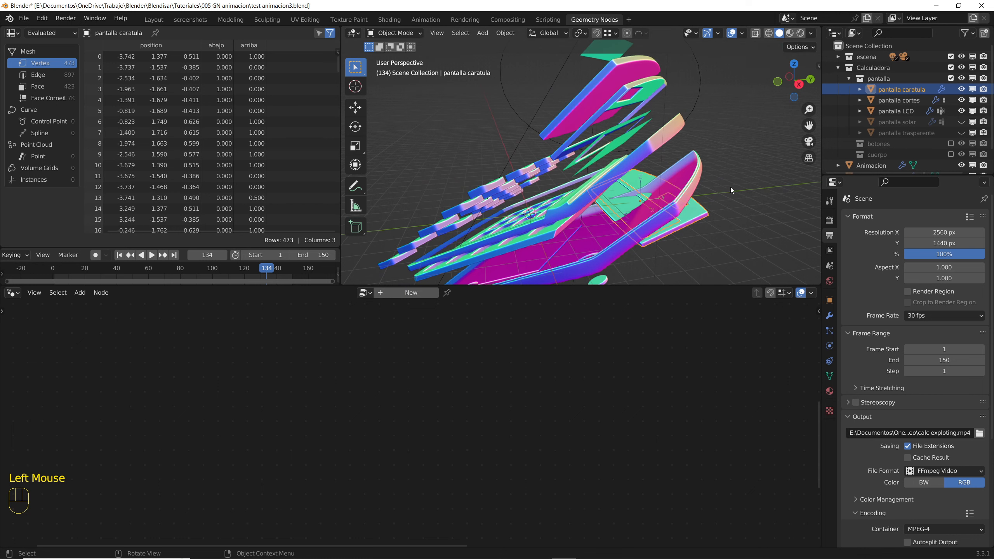
pyautogui.press('g')
pyautogui.press('z')
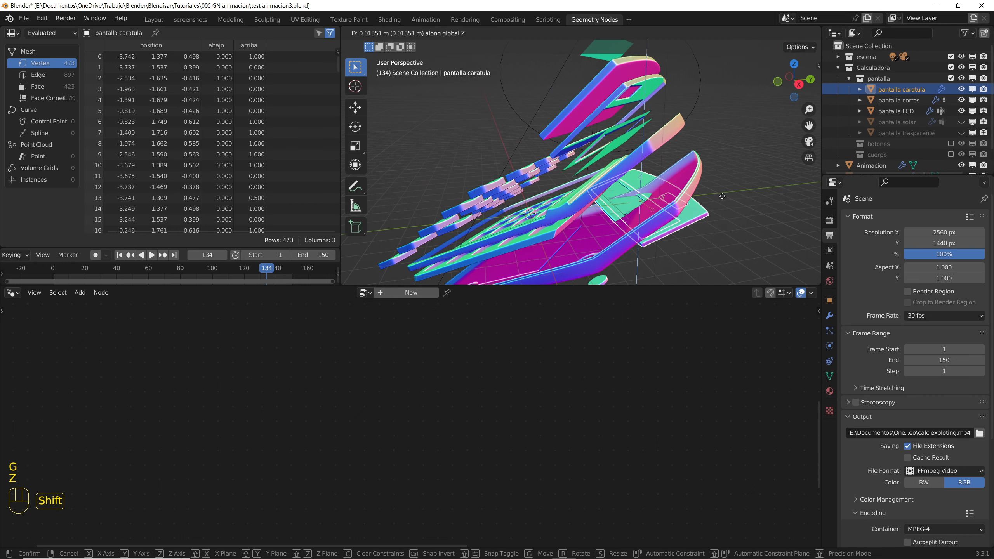
pyautogui.keyDown('shift'); pyautogui.click(666, 116); pyautogui.keyUp('shift')
pyautogui.scroll(-2, 657, 156)
pyautogui.moveTo(656, 167); pyautogui.dragTo(658, 164, button='middle')
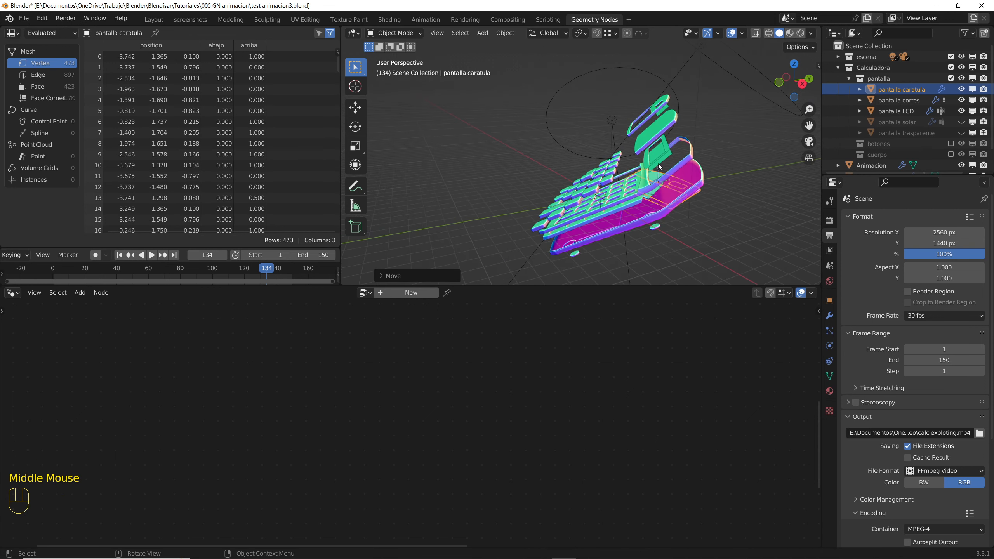
# Exclude the pantalla and Calculadora collections again, select the Animacion object, and play the animation
pyautogui.click(950, 78)
pyautogui.click(951, 67)
pyautogui.scroll(-1, 900, 266)
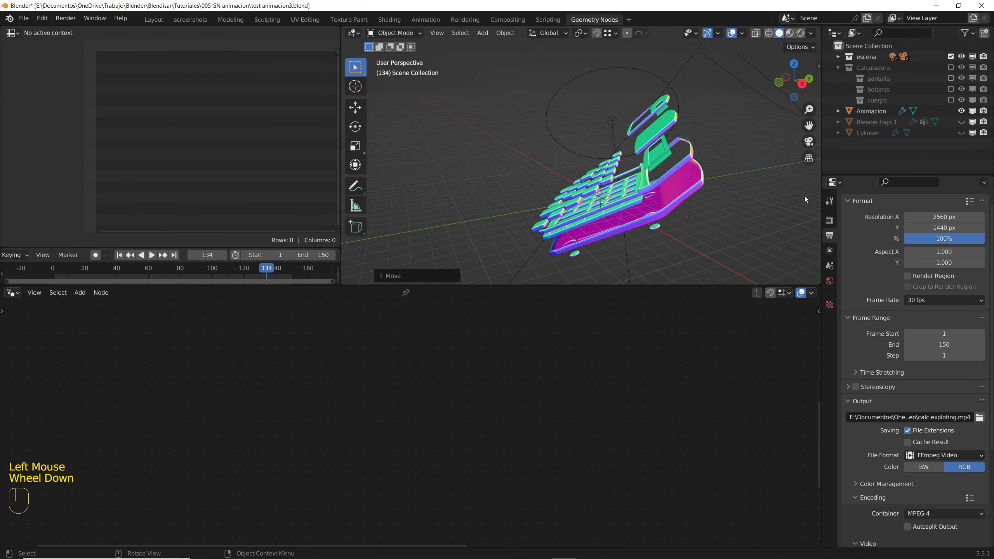
pyautogui.click(871, 111)
pyautogui.click(120, 256)
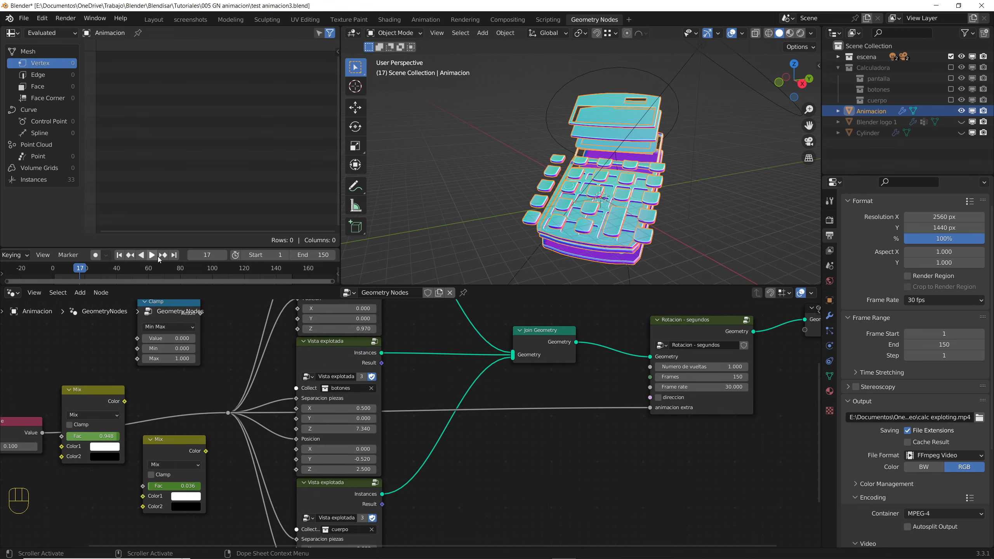
pyautogui.click(154, 256)
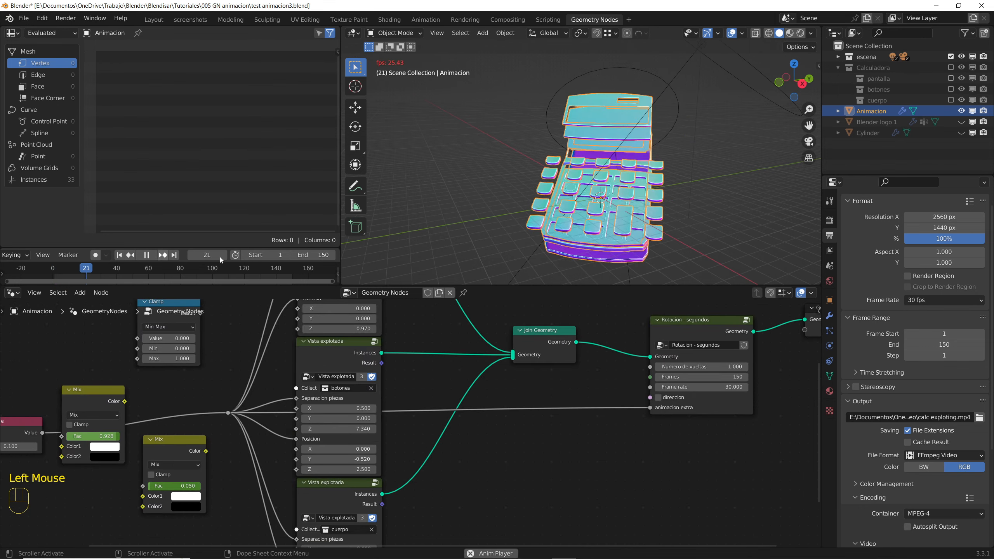
# Preview the playing animation in Material Preview shading with nothing selected and the viewport overlays hidden
pyautogui.click(789, 34)
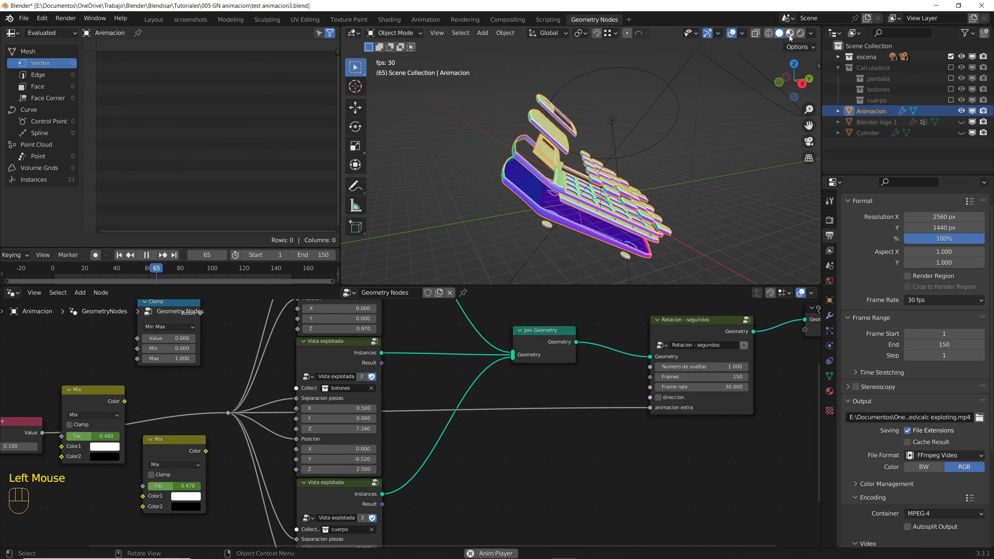
pyautogui.click(724, 200)
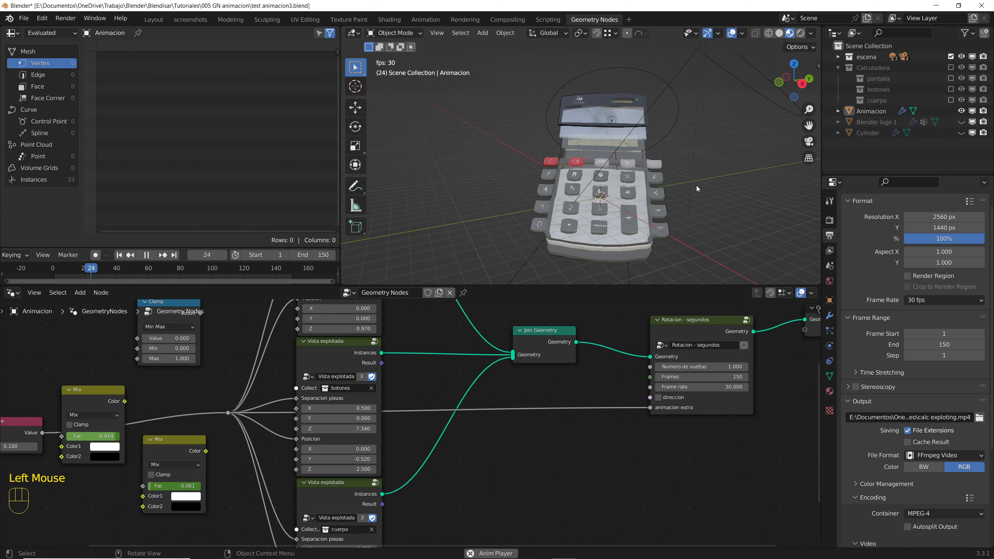
pyautogui.click(731, 33)
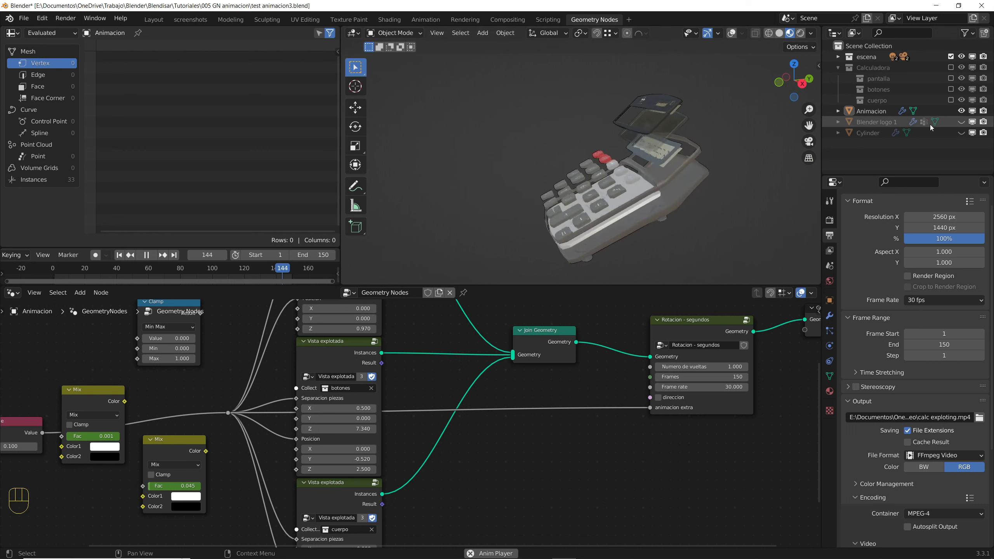
# Unhide the Blender logo 1 and Cylinder objects, check the animation in Rendered shading, and return to Solid shading
pyautogui.click(961, 122)
pyautogui.click(962, 132)
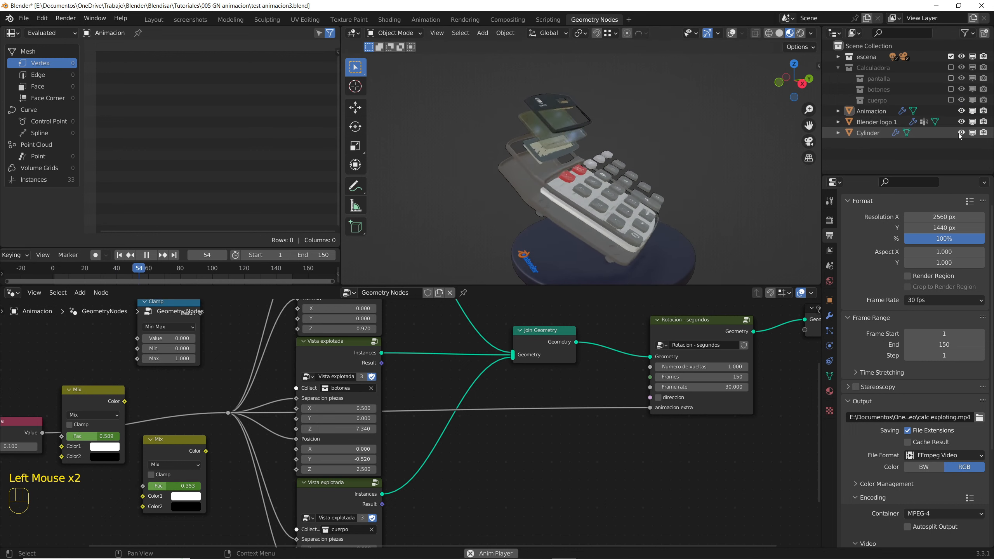
pyautogui.click(800, 33)
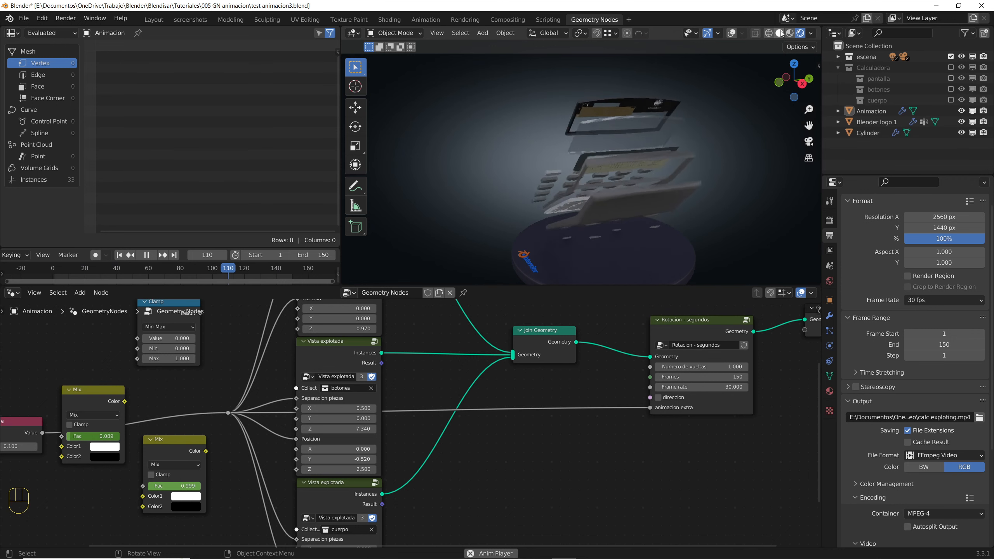
pyautogui.click(780, 33)
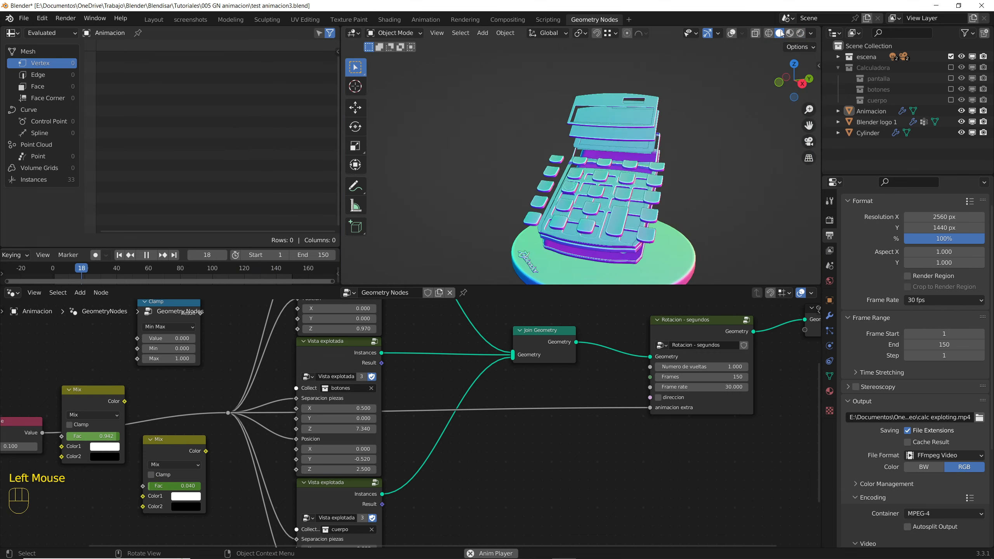